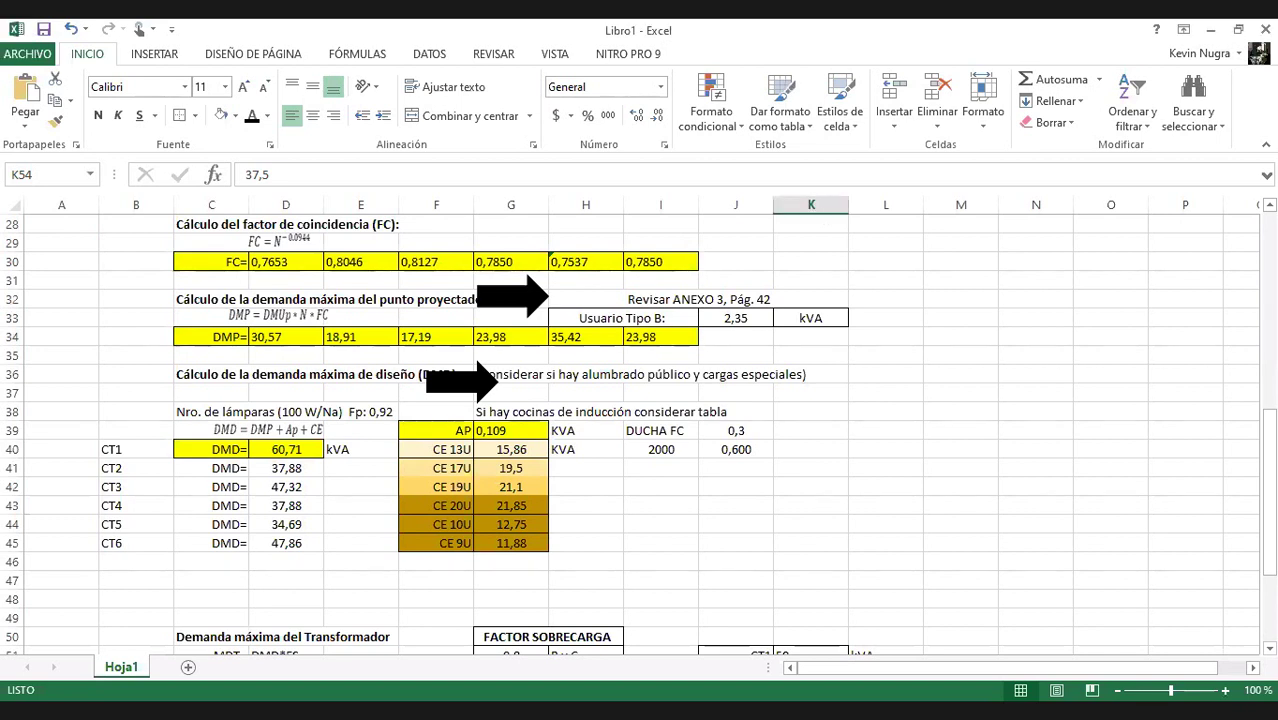
# Examine the CT2 design demand formula, the CT2, CT3, CT5 and CT6 transformer demand formulas, and the selected transformer kVA ratings
pyautogui.click(283, 470)
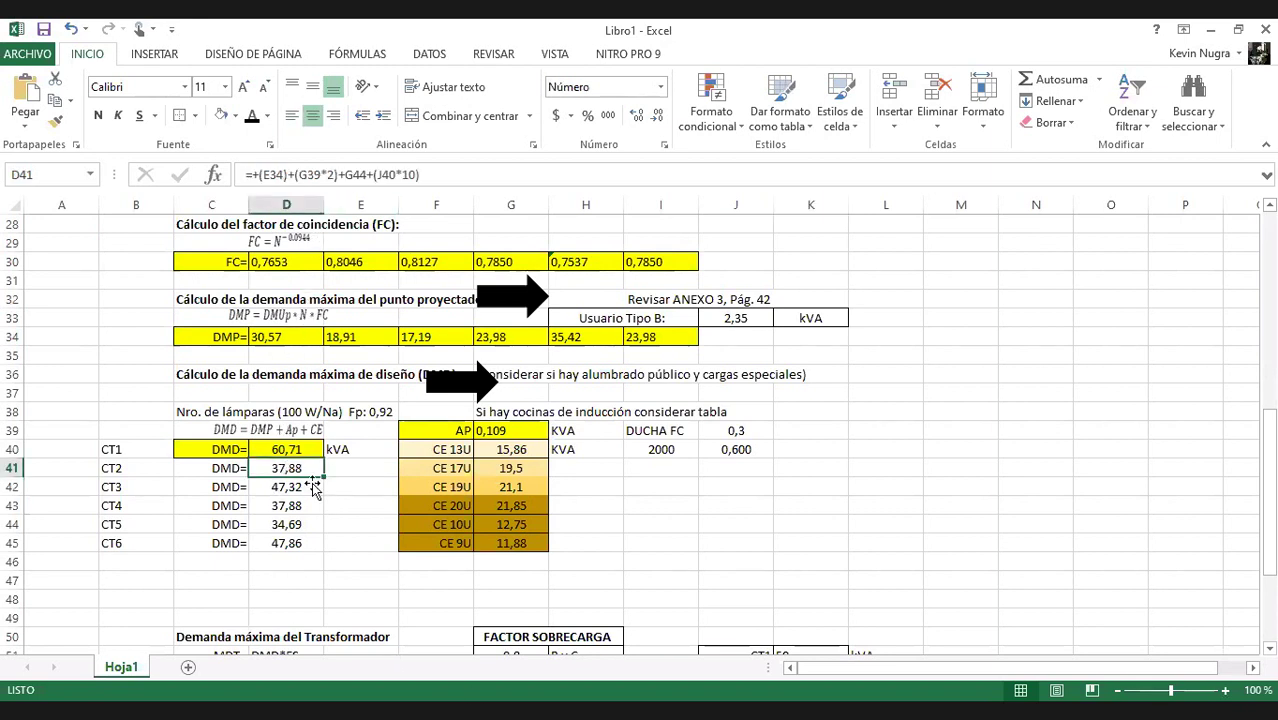
pyautogui.scroll(-4, 319, 503)
pyautogui.click(280, 487)
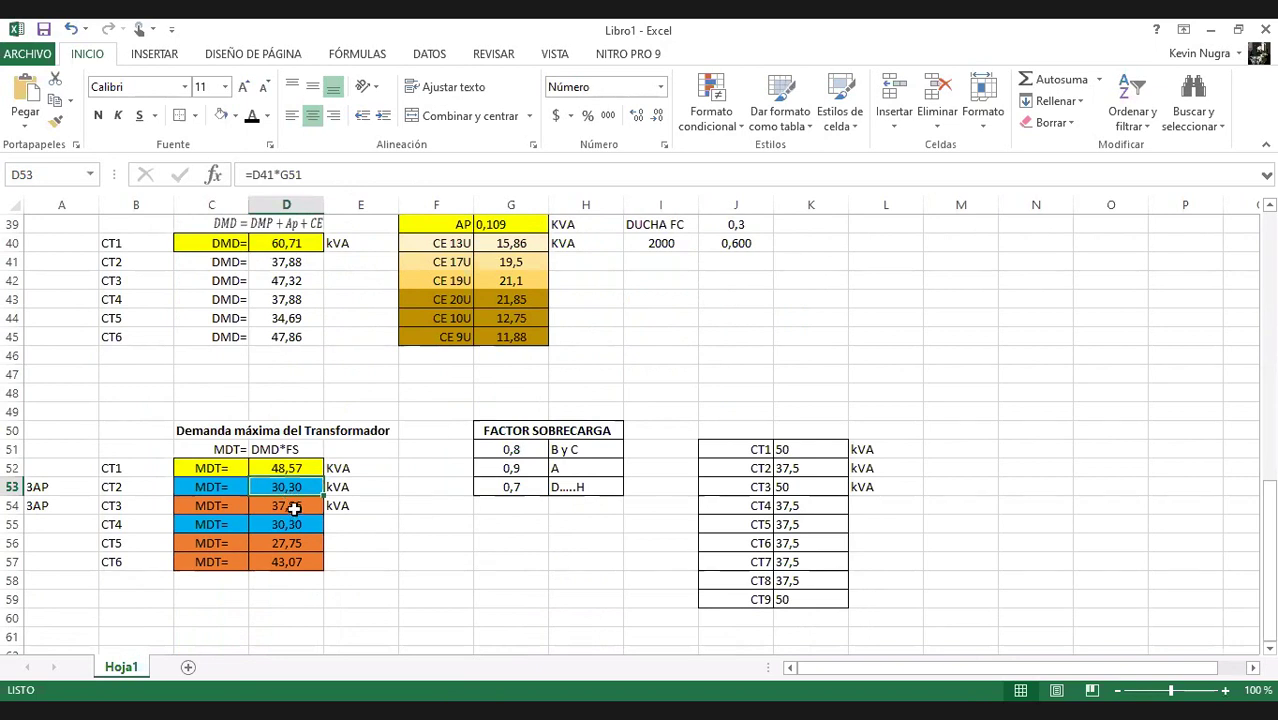
pyautogui.click(294, 509)
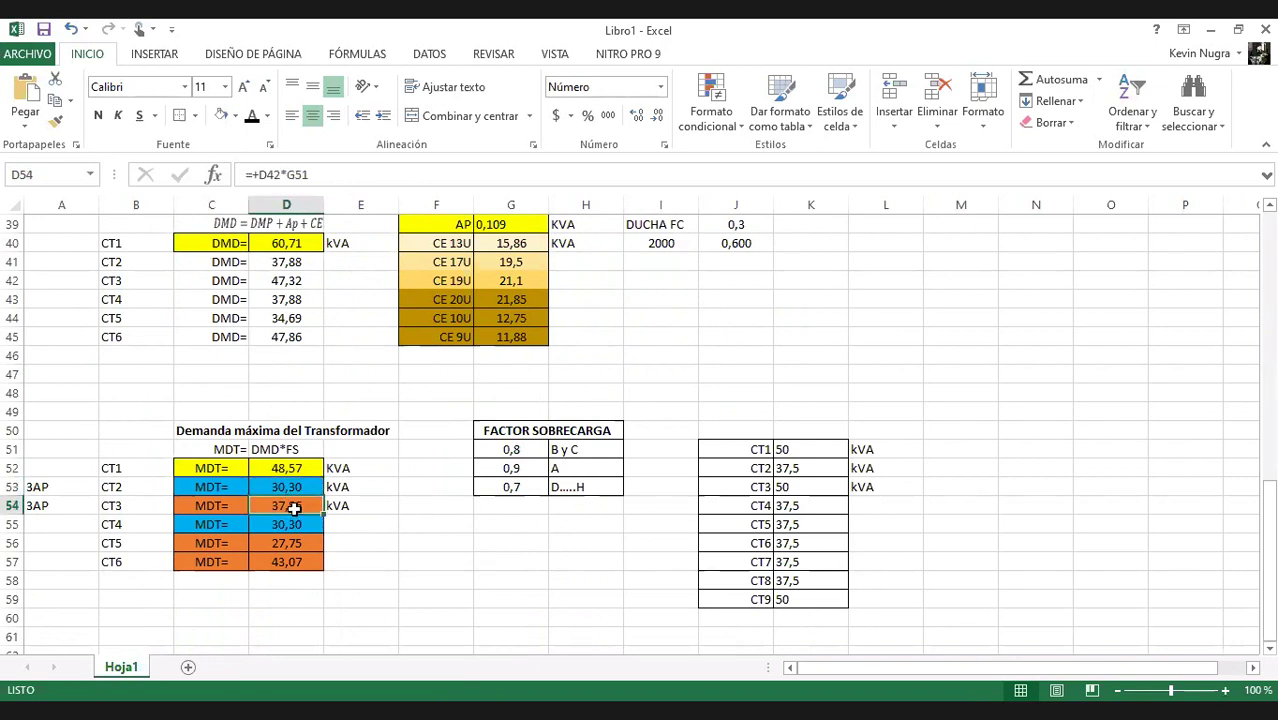
pyautogui.click(310, 564)
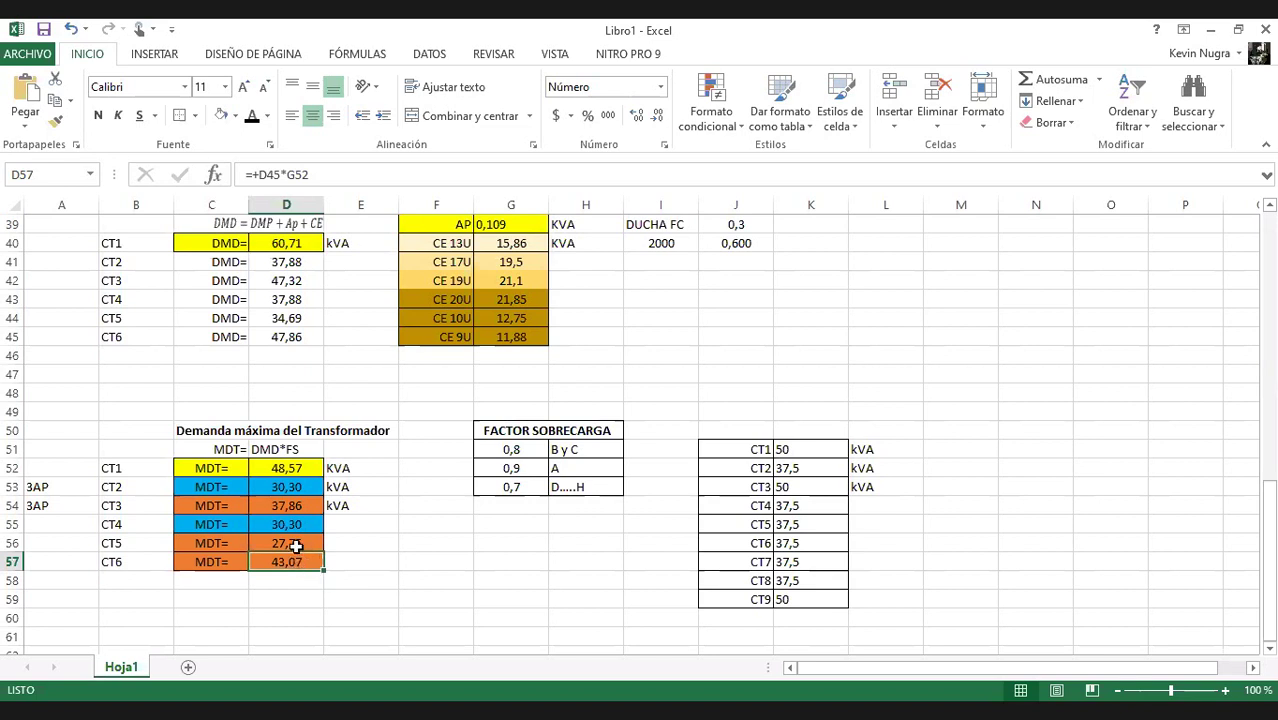
pyautogui.click(294, 544)
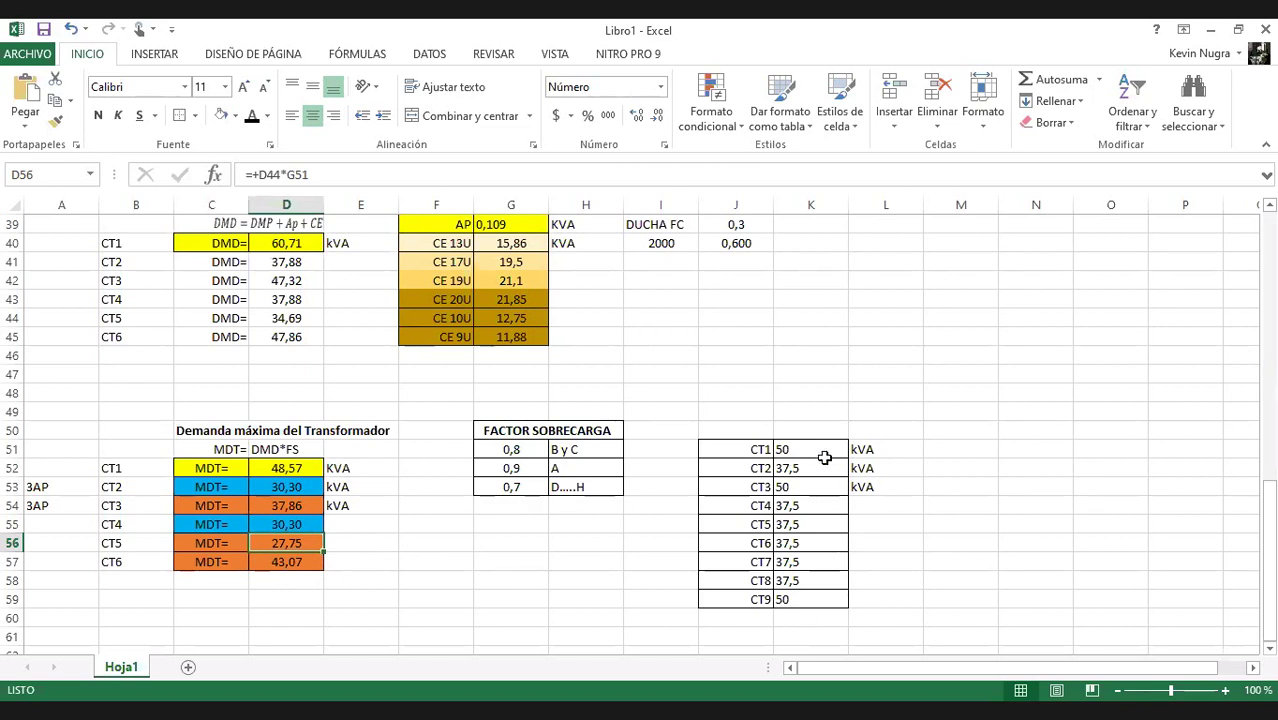
pyautogui.moveTo(814, 449); pyautogui.dragTo(822, 582)
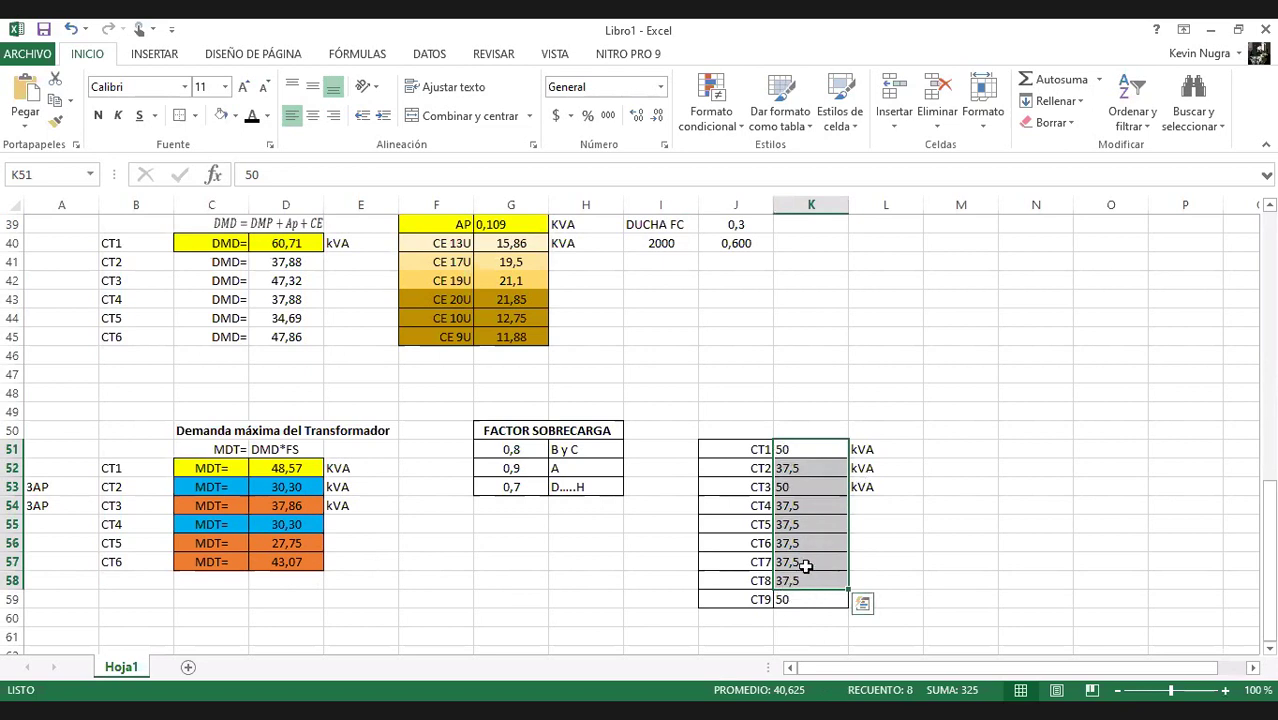
pyautogui.click(809, 528)
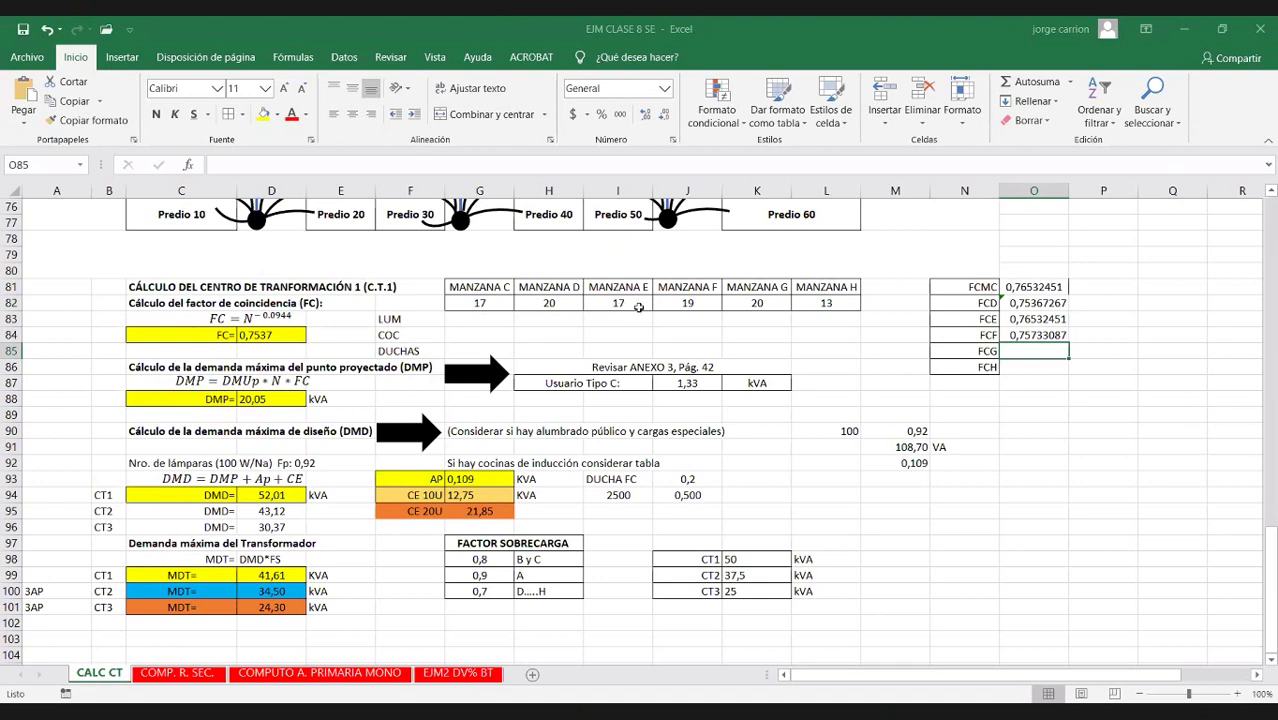
# Review the FCF formula and enter the FCG coincidence factor in O85 as +20^(-0,0944)
pyautogui.click(1024, 335)
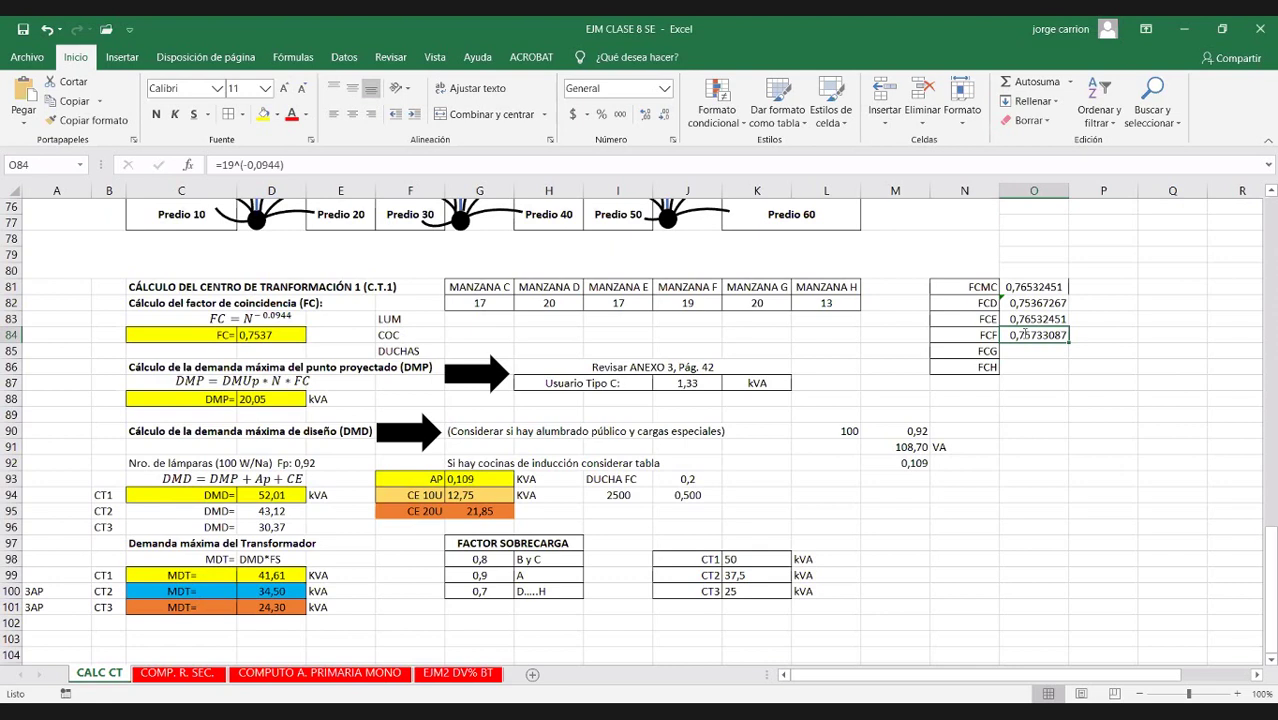
pyautogui.doubleClick(1026, 336)
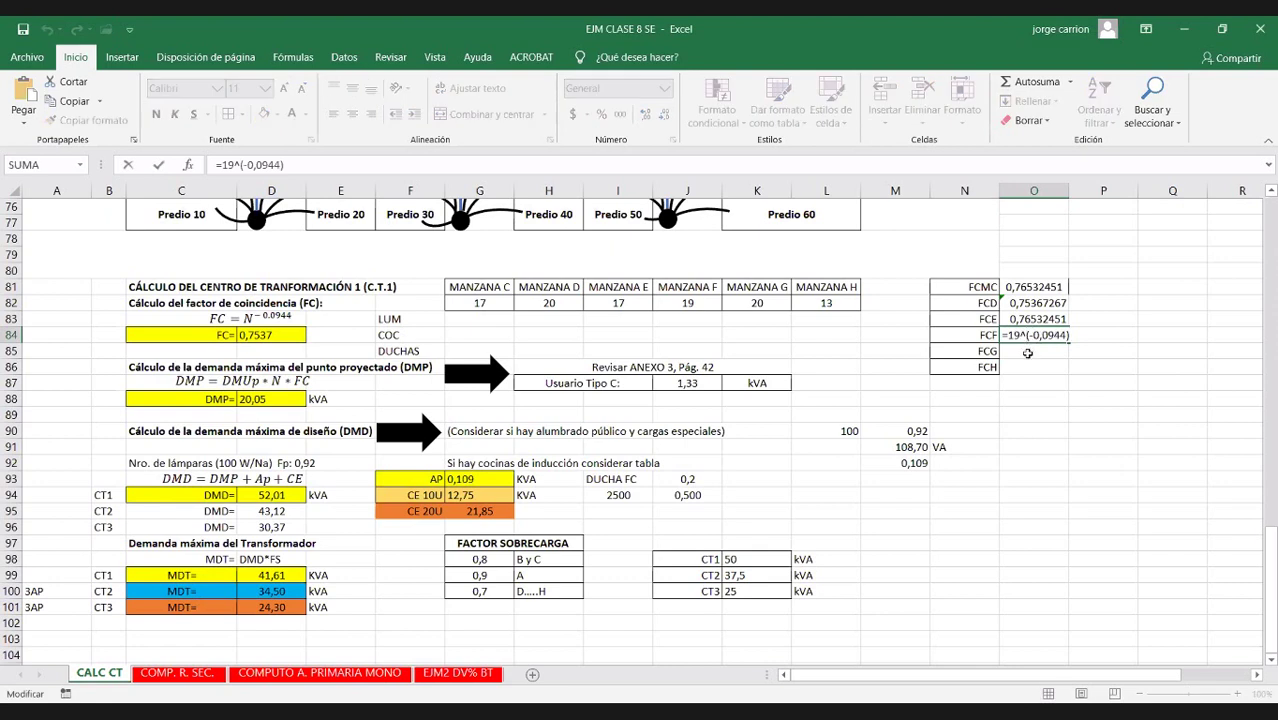
pyautogui.press('Escape')
pyautogui.click(1027, 353)
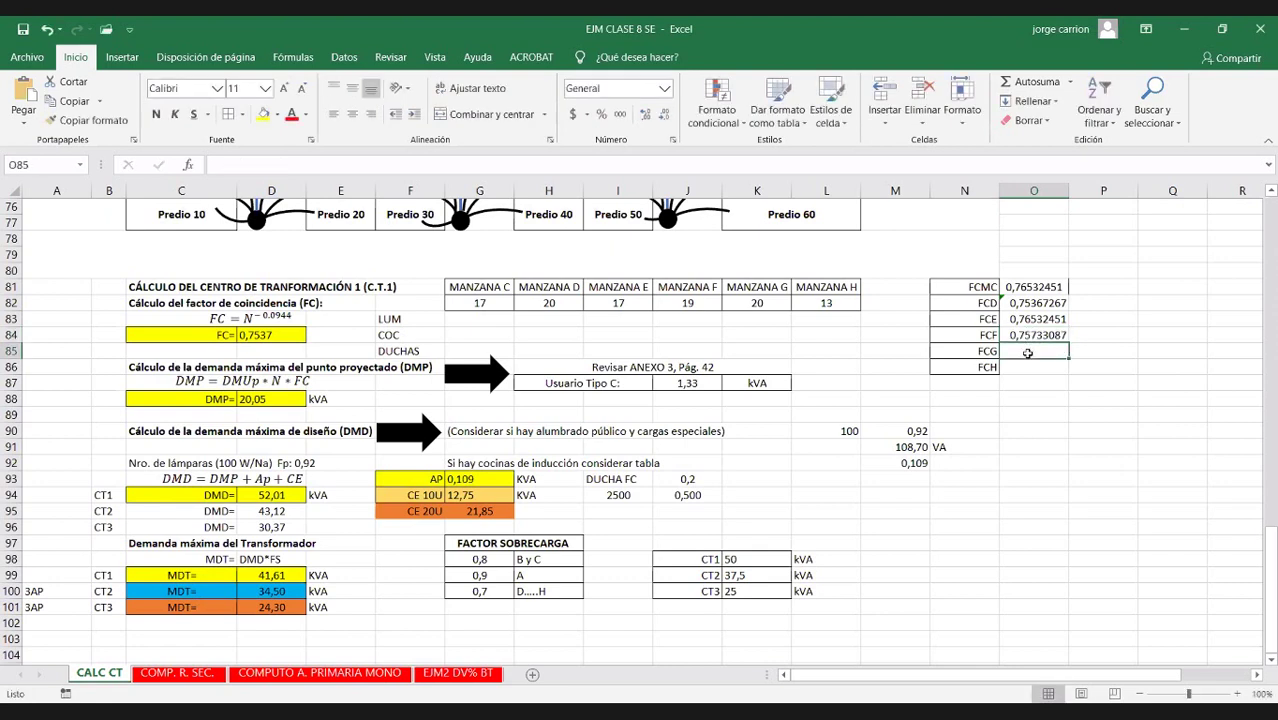
pyautogui.write('+20^(-0,0944)')
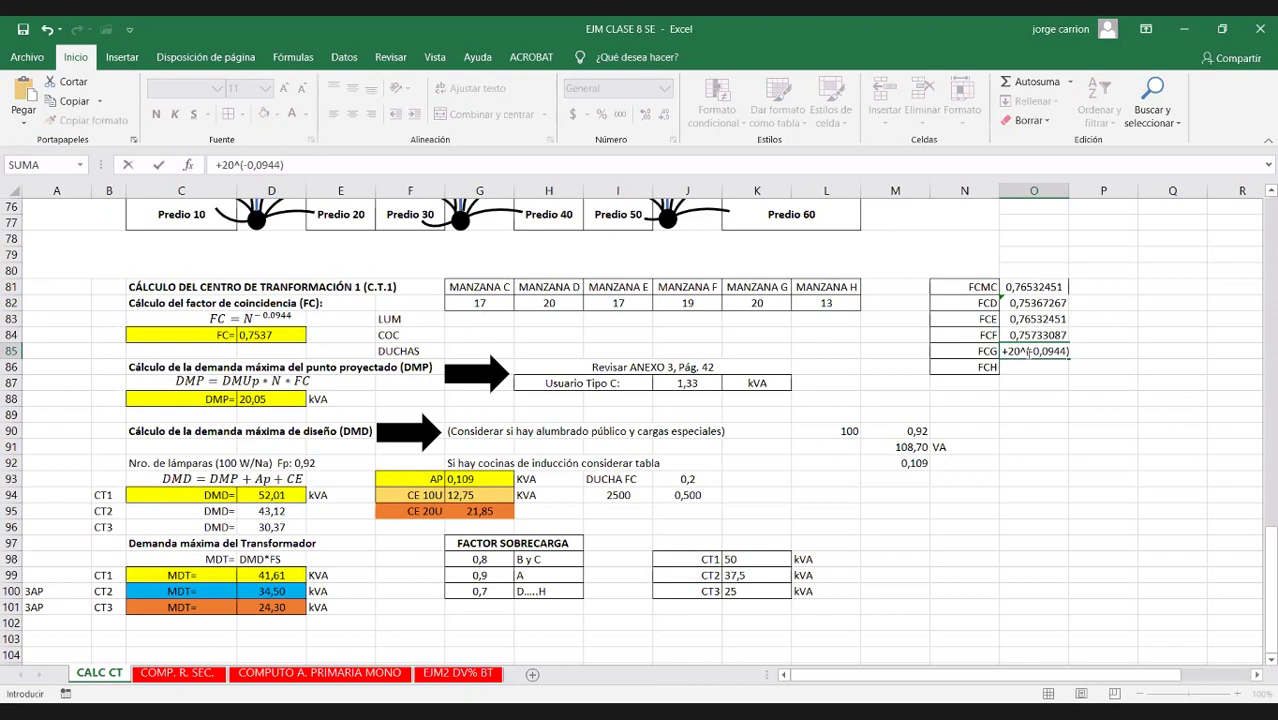
pyautogui.press('Return')
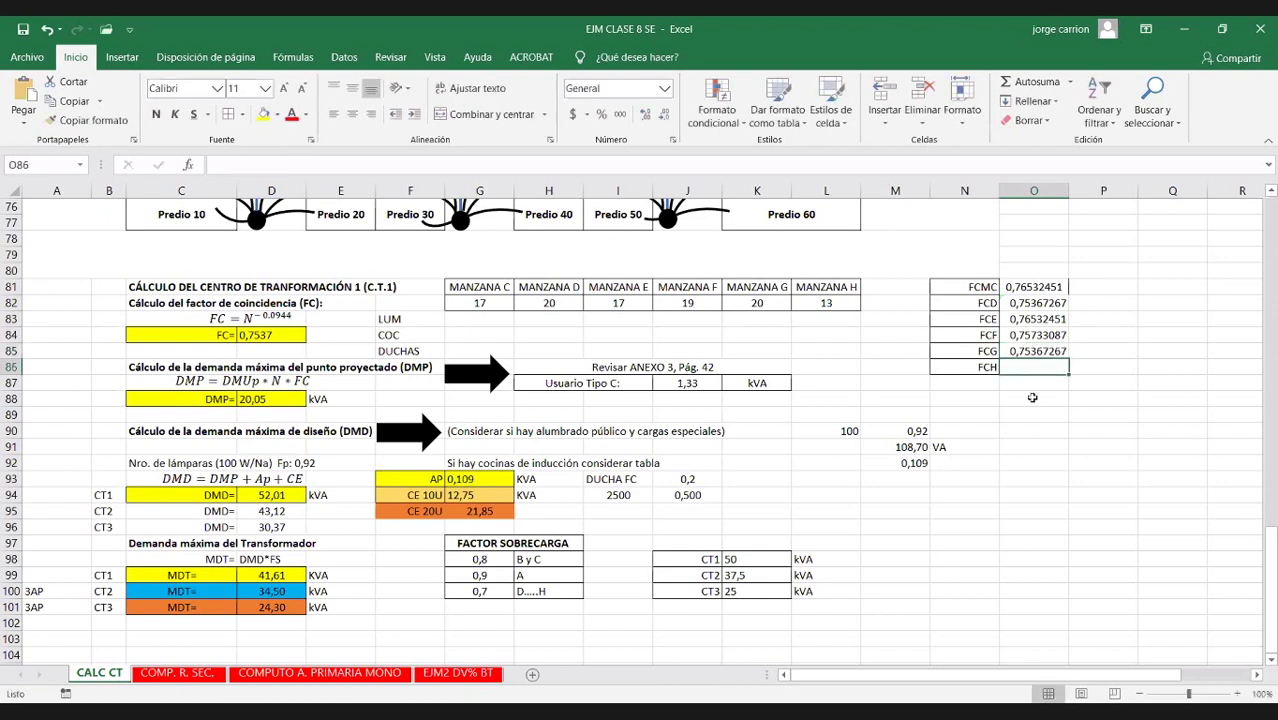
# Enter the FCH coincidence factor in O86 as +13^(-0,0944) and apply borders to the values in O81:O86
pyautogui.write('+')
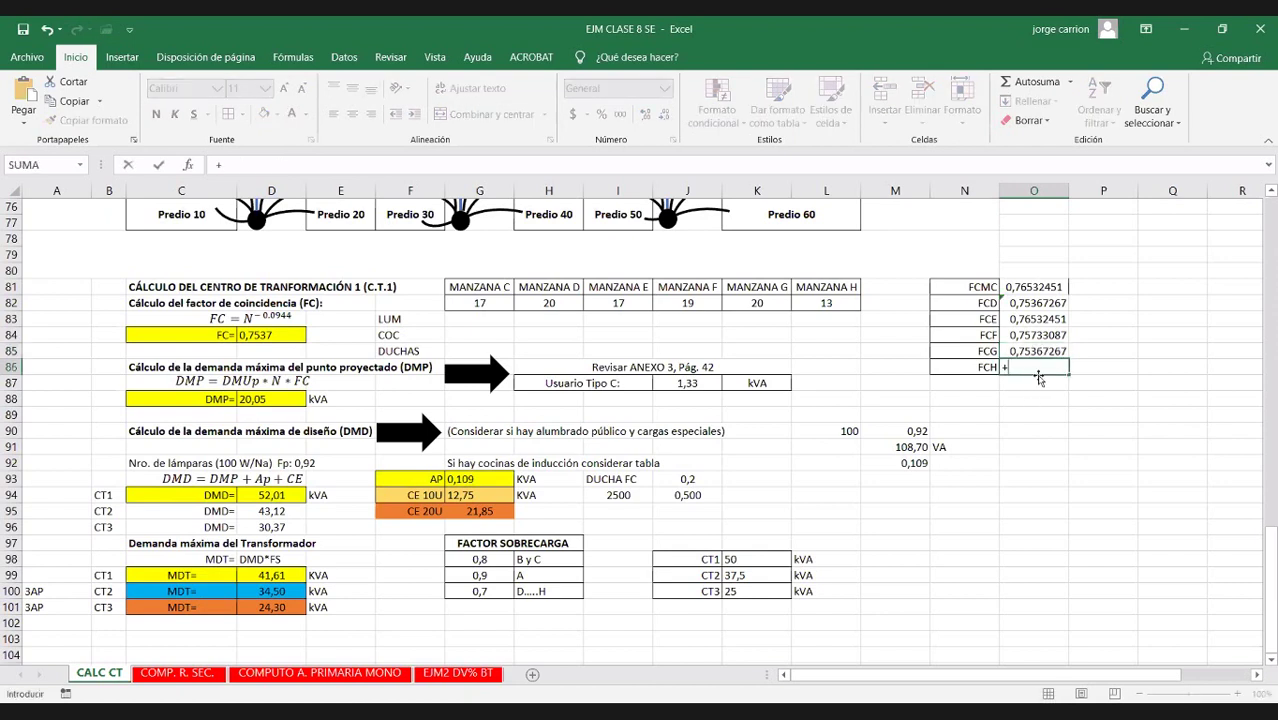
pyautogui.write('20^(-0,0944)')
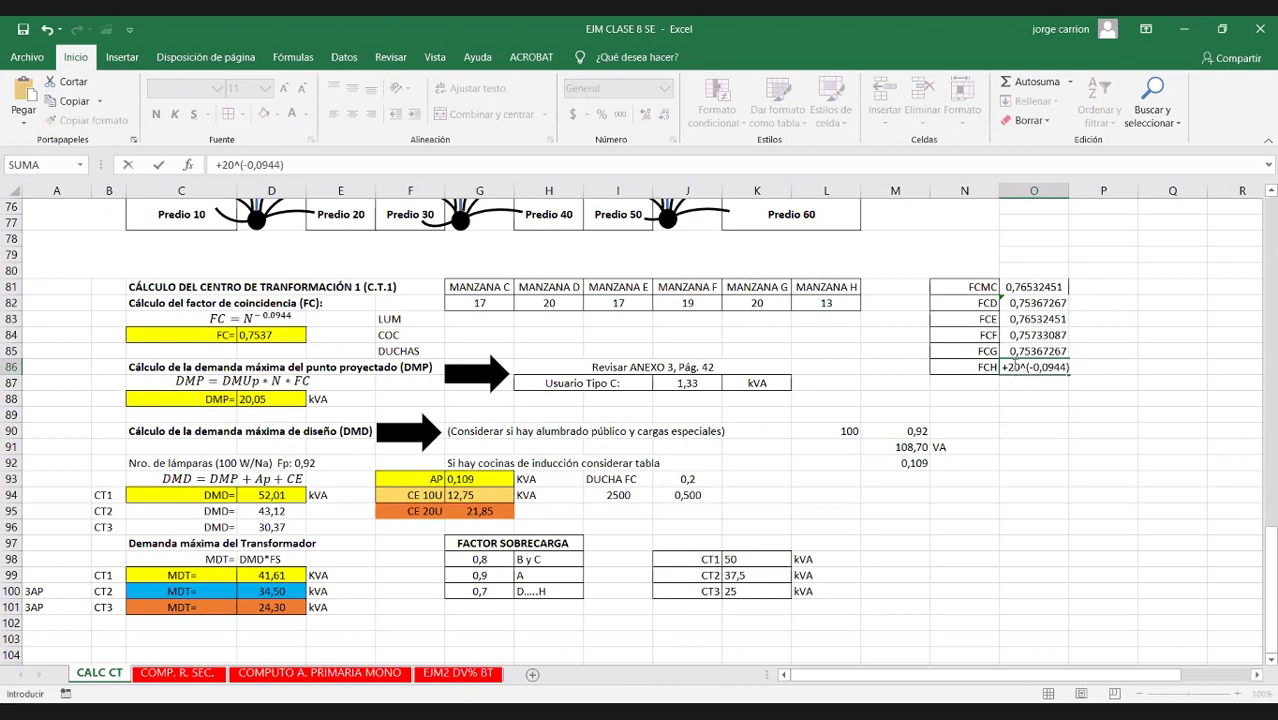
pyautogui.click(1016, 367)
pyautogui.press('BackSpace')
pyautogui.press('BackSpace')
pyautogui.write('13')
pyautogui.press('Return')
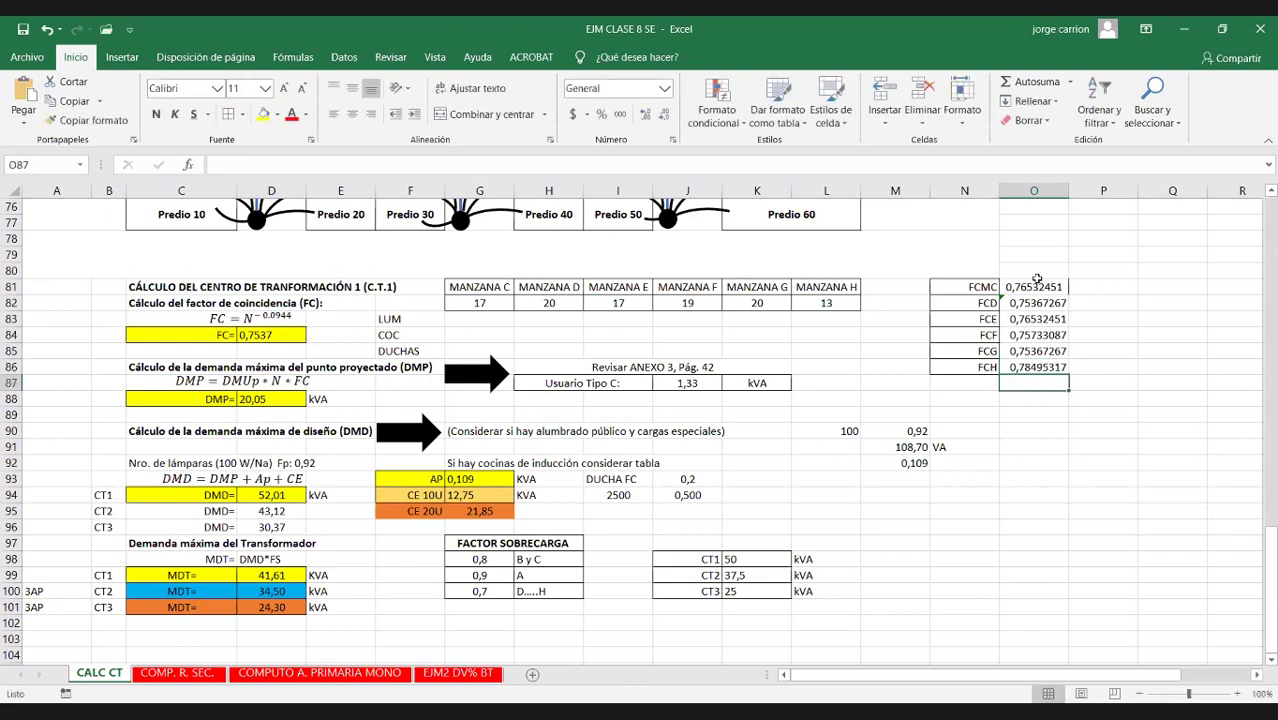
pyautogui.moveTo(1037, 280); pyautogui.dragTo(1037, 368)
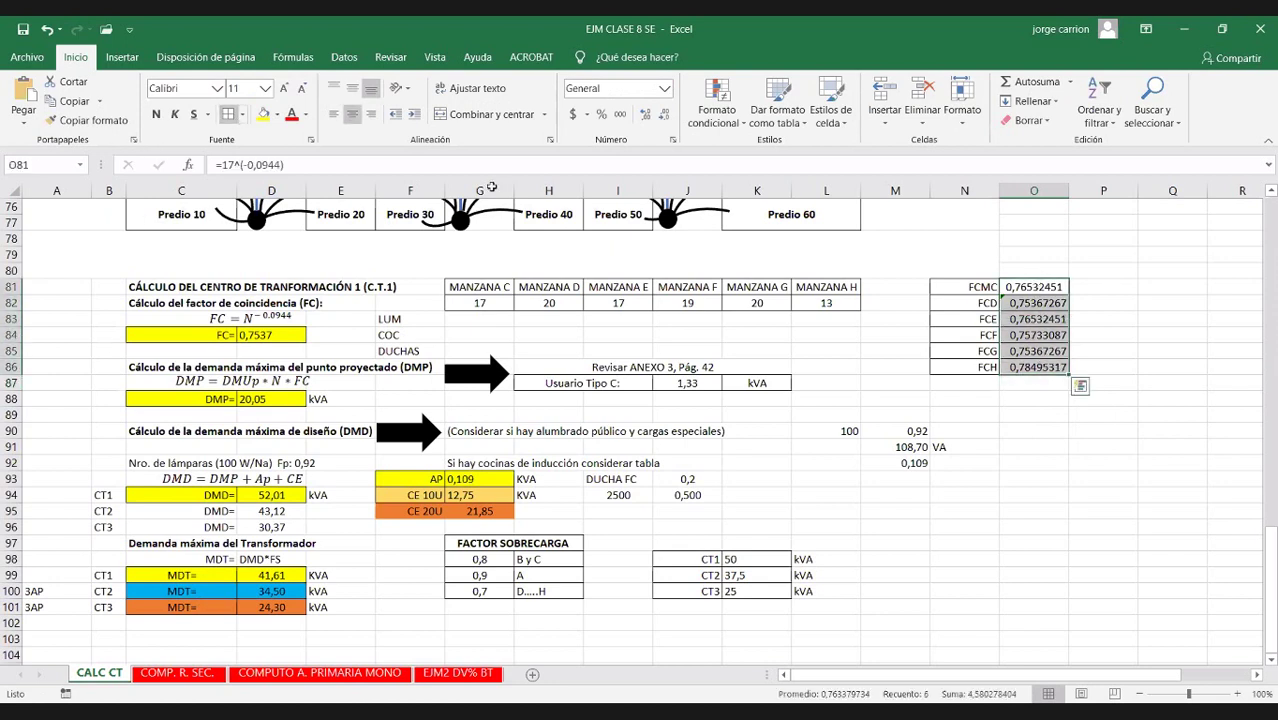
pyautogui.click(1008, 416)
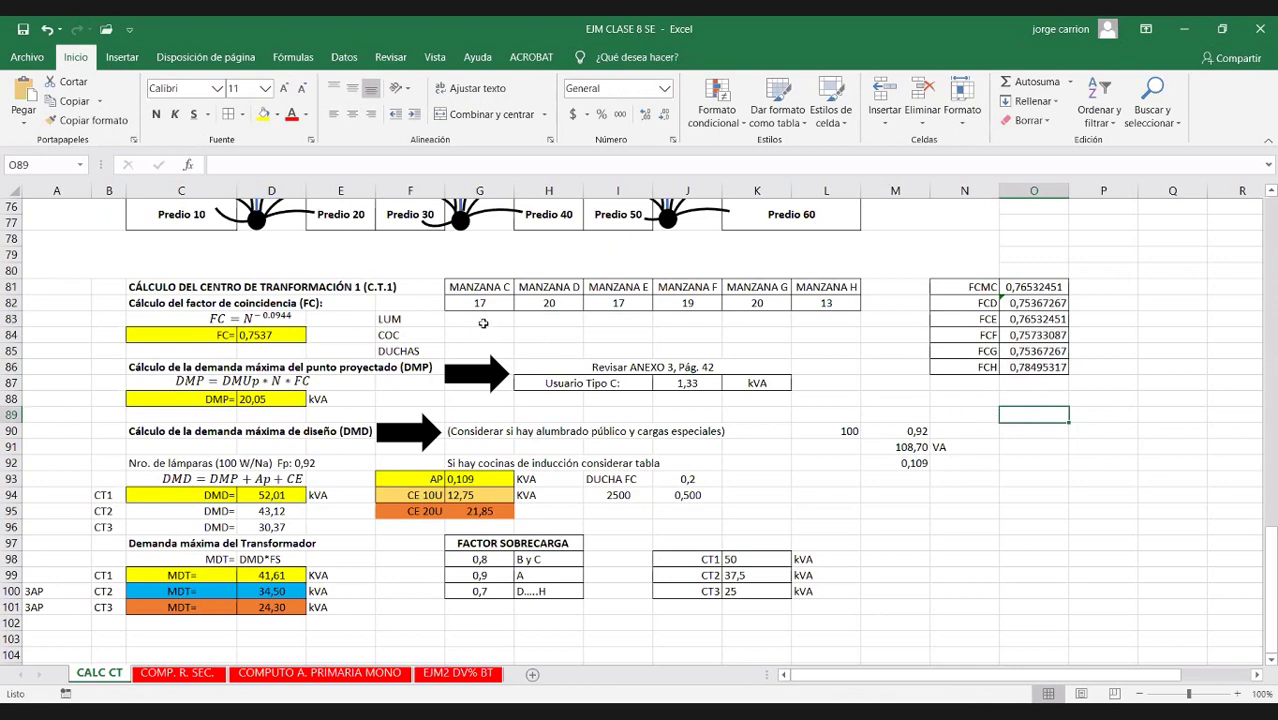
# Calculate the LUM load for MANZANA C in G83 as +6*M92
pyautogui.click(483, 318)
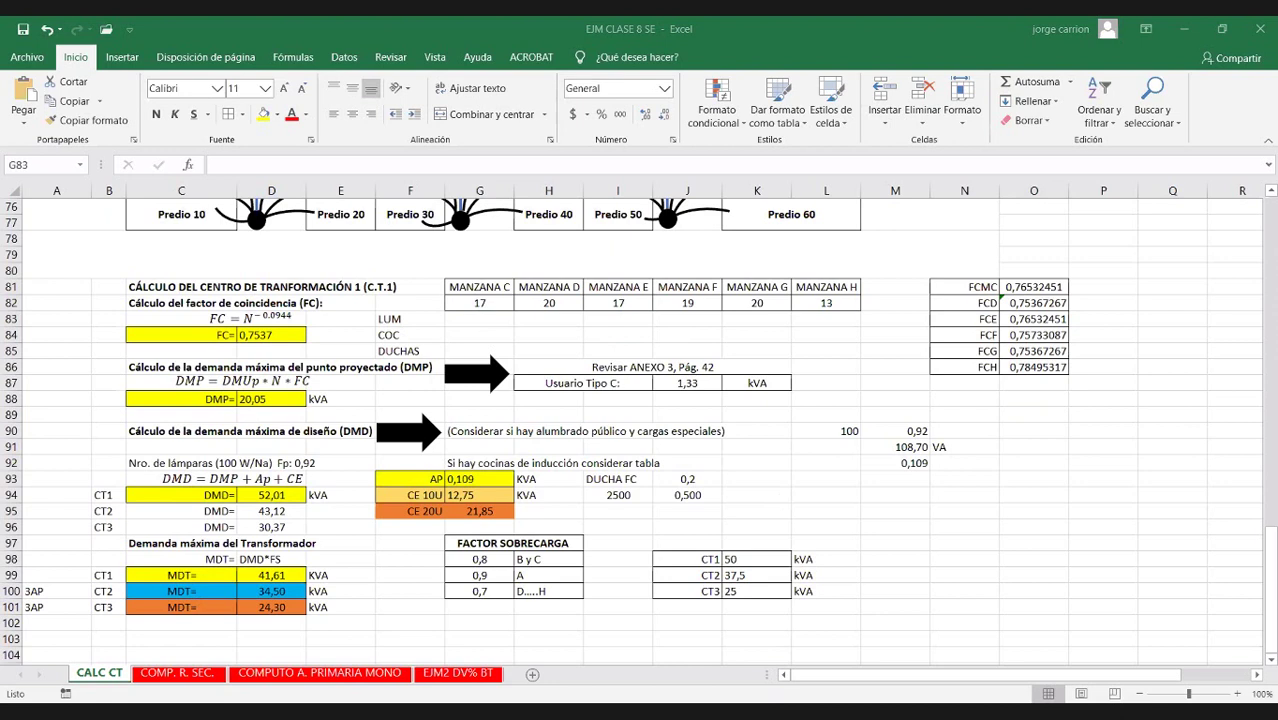
pyautogui.hotkey('alt', 'Tab')
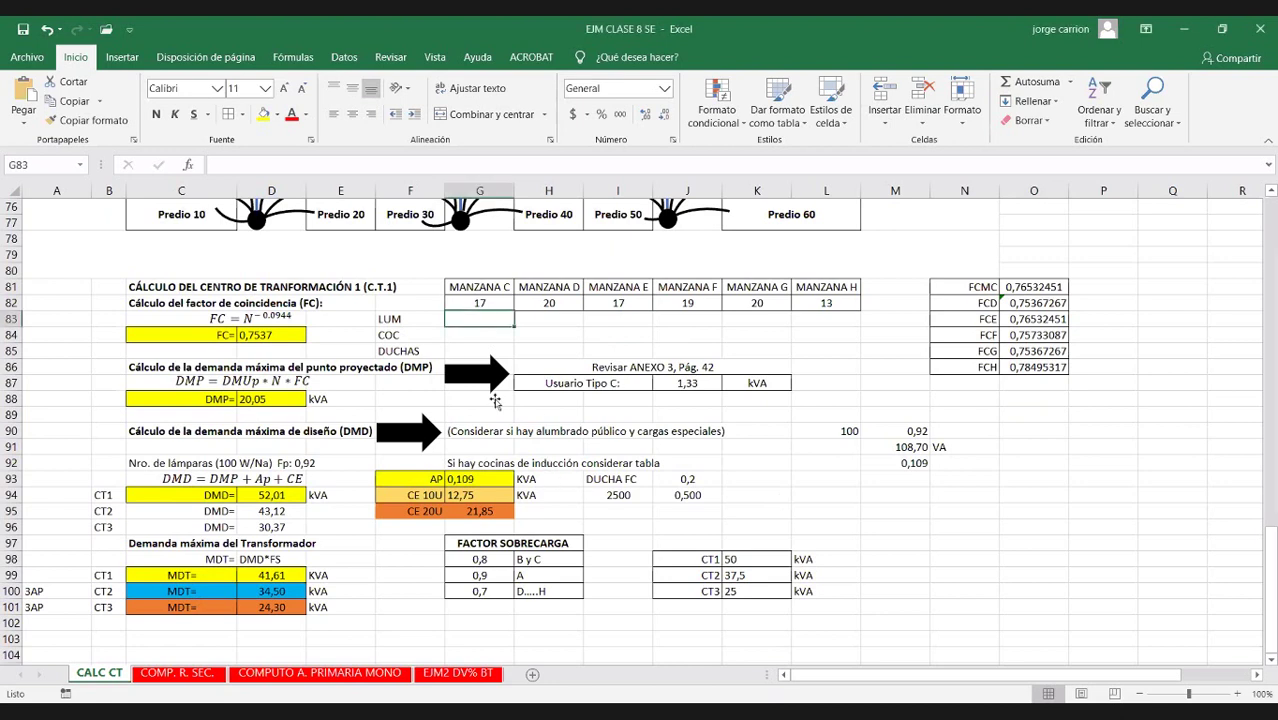
pyautogui.write('+')
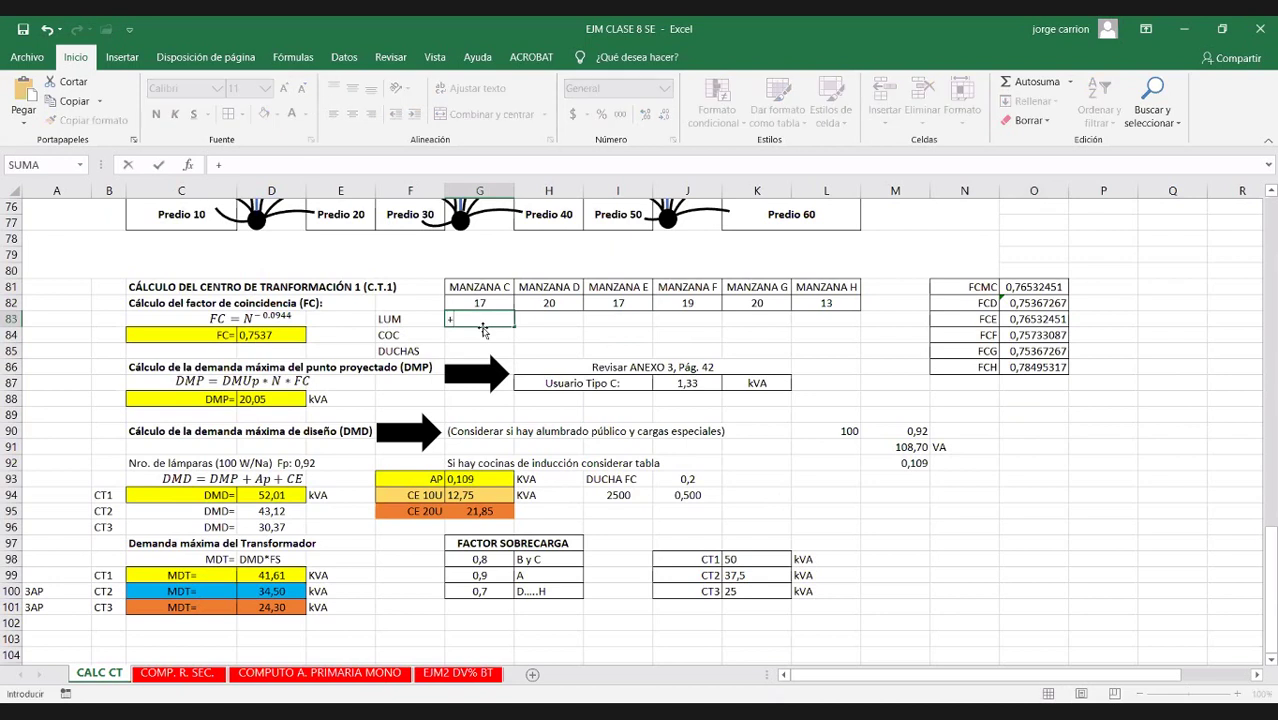
pyautogui.write('6*')
pyautogui.click(918, 461)
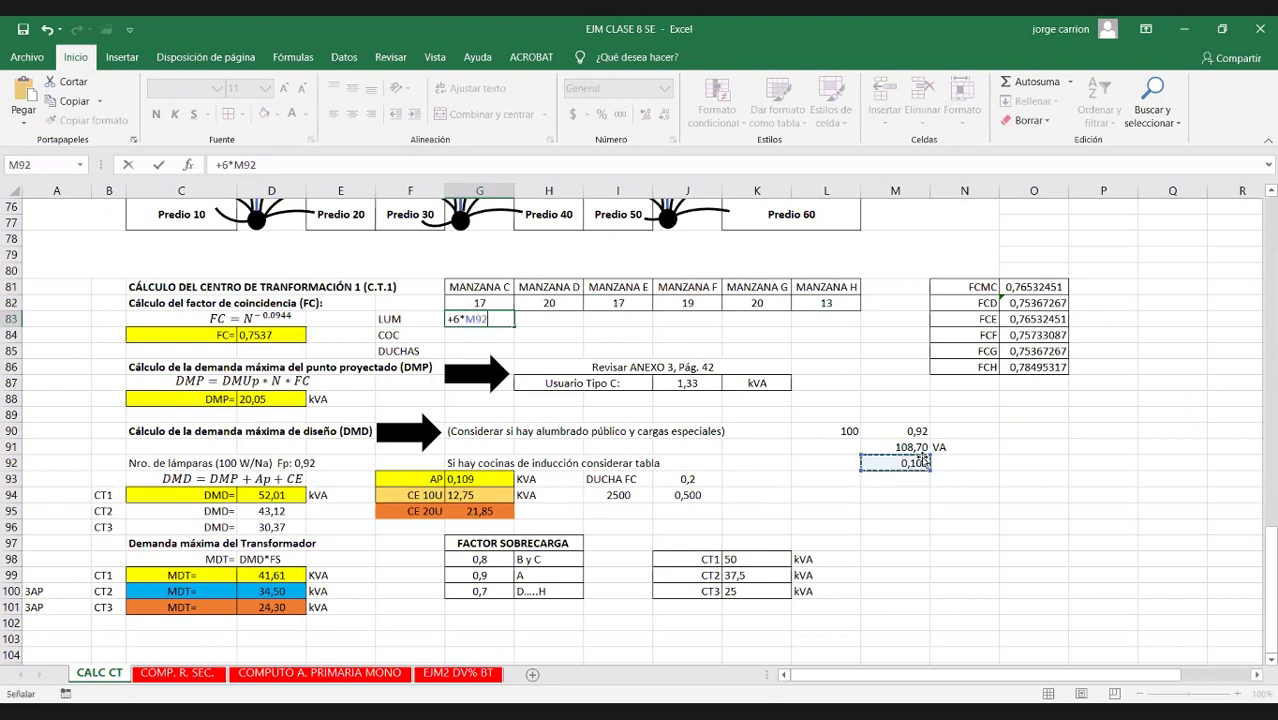
pyautogui.press('Return')
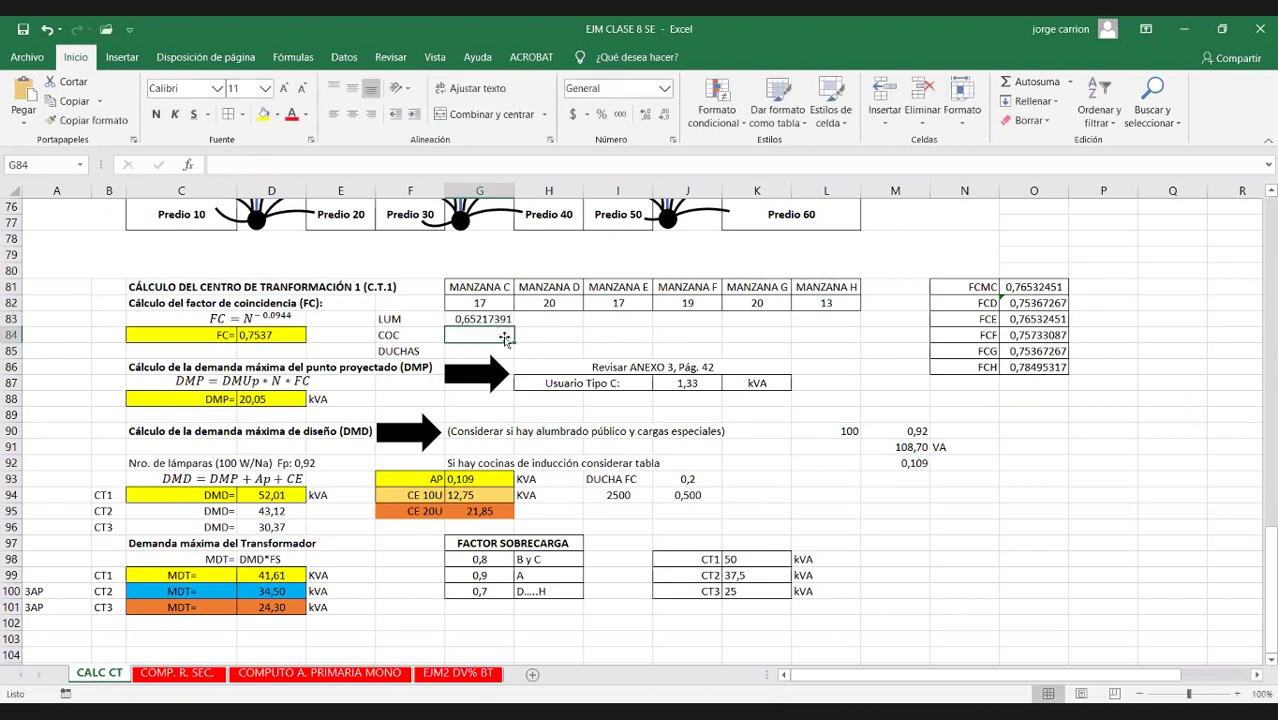
# Format the MANZANA C LUM value in G83 to three decimals and centre it
pyautogui.press('Up')
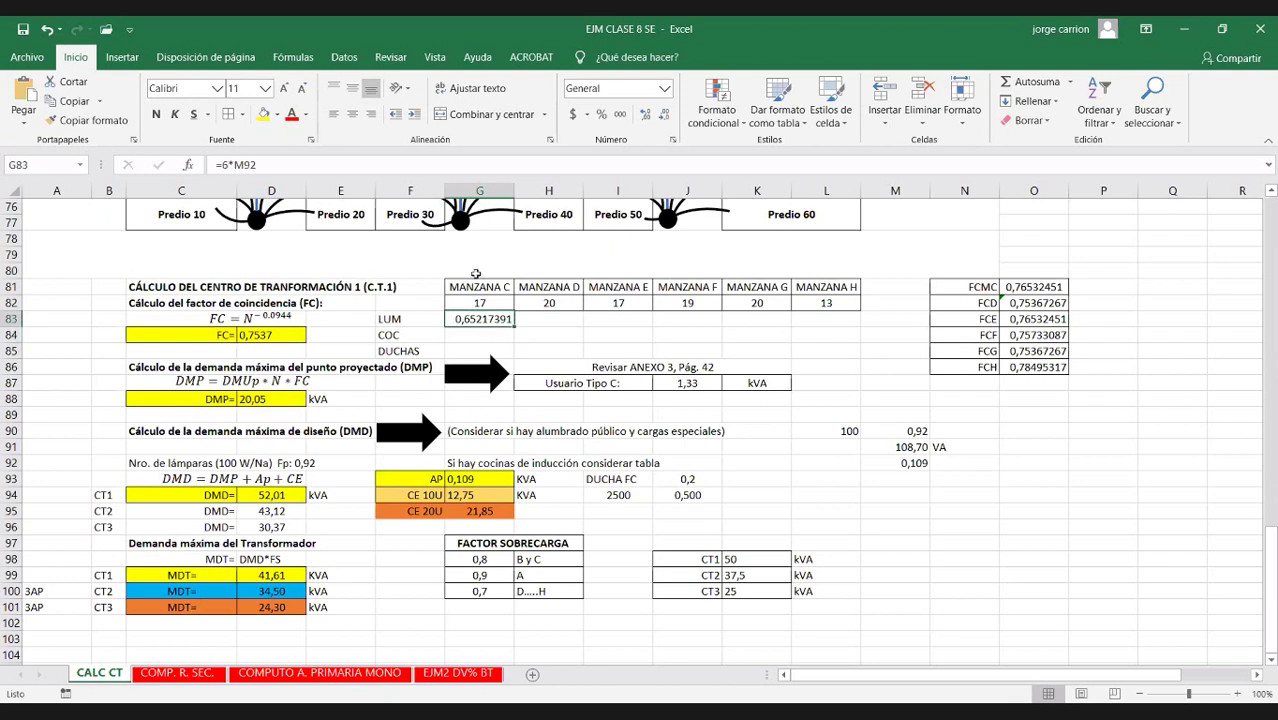
pyautogui.click(660, 116)
pyautogui.click(660, 116)
pyautogui.click(660, 116)
pyautogui.click(660, 116)
pyautogui.click(660, 116)
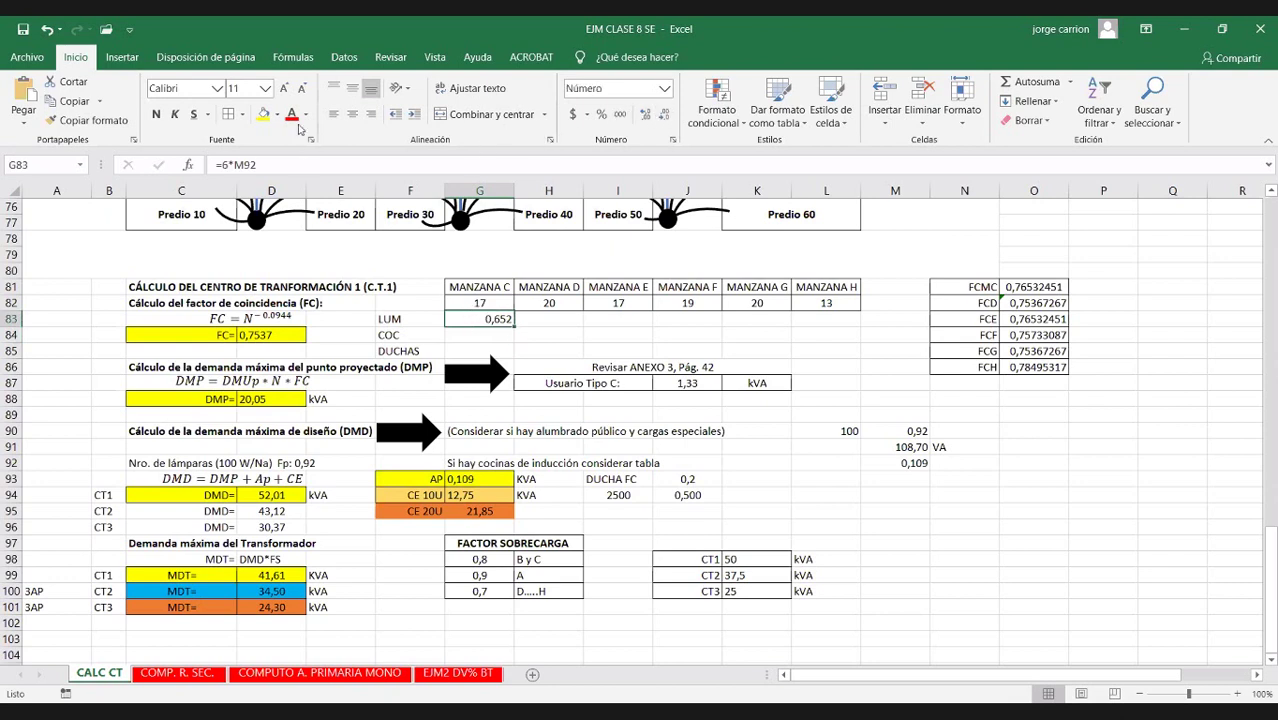
pyautogui.click(351, 116)
# Calculate the LUM load for MANZANA D in H83 as +6*M92
pyautogui.click(566, 316)
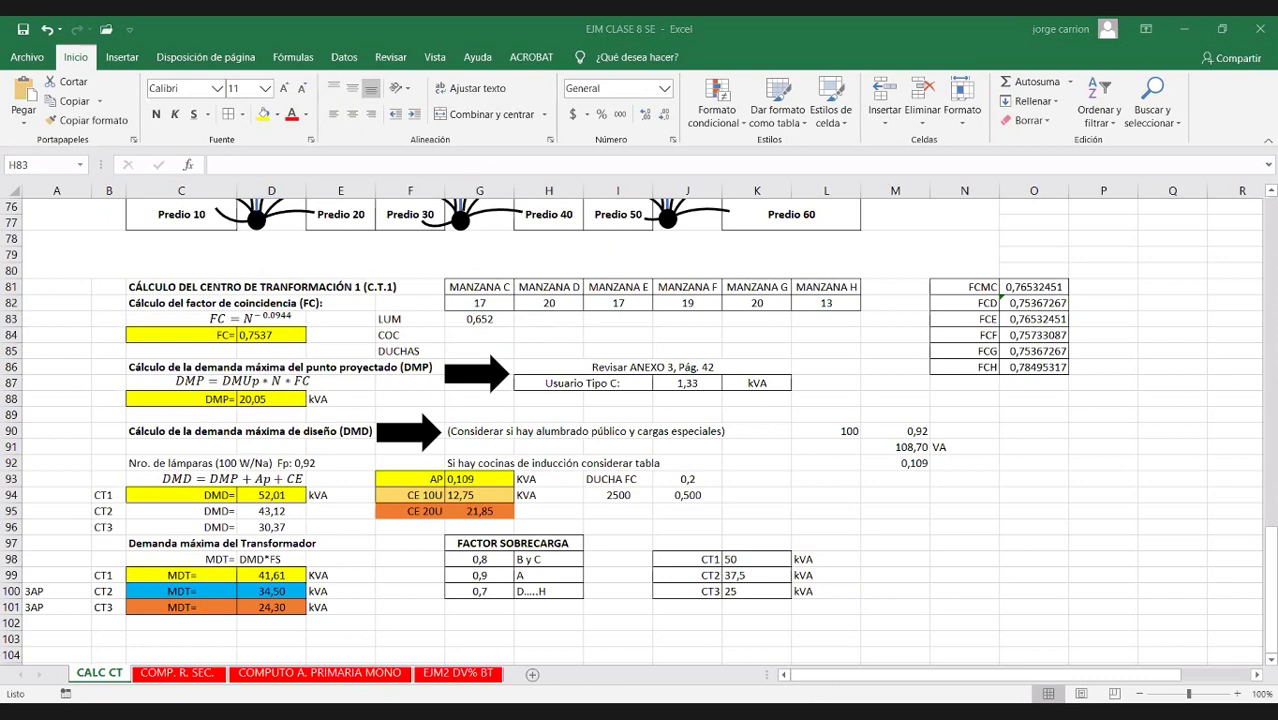
pyautogui.hotkey('alt', 'Tab')
pyautogui.write('+6')
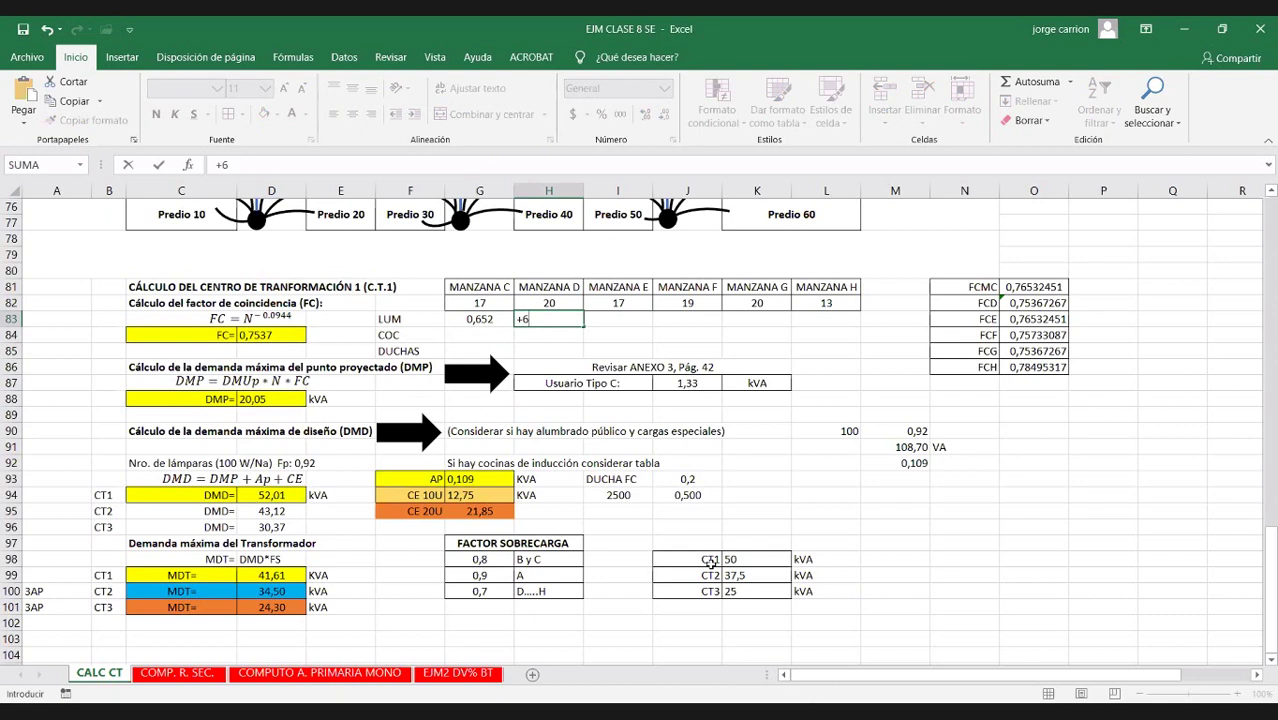
pyautogui.write('*')
pyautogui.click(927, 469)
pyautogui.press('Return')
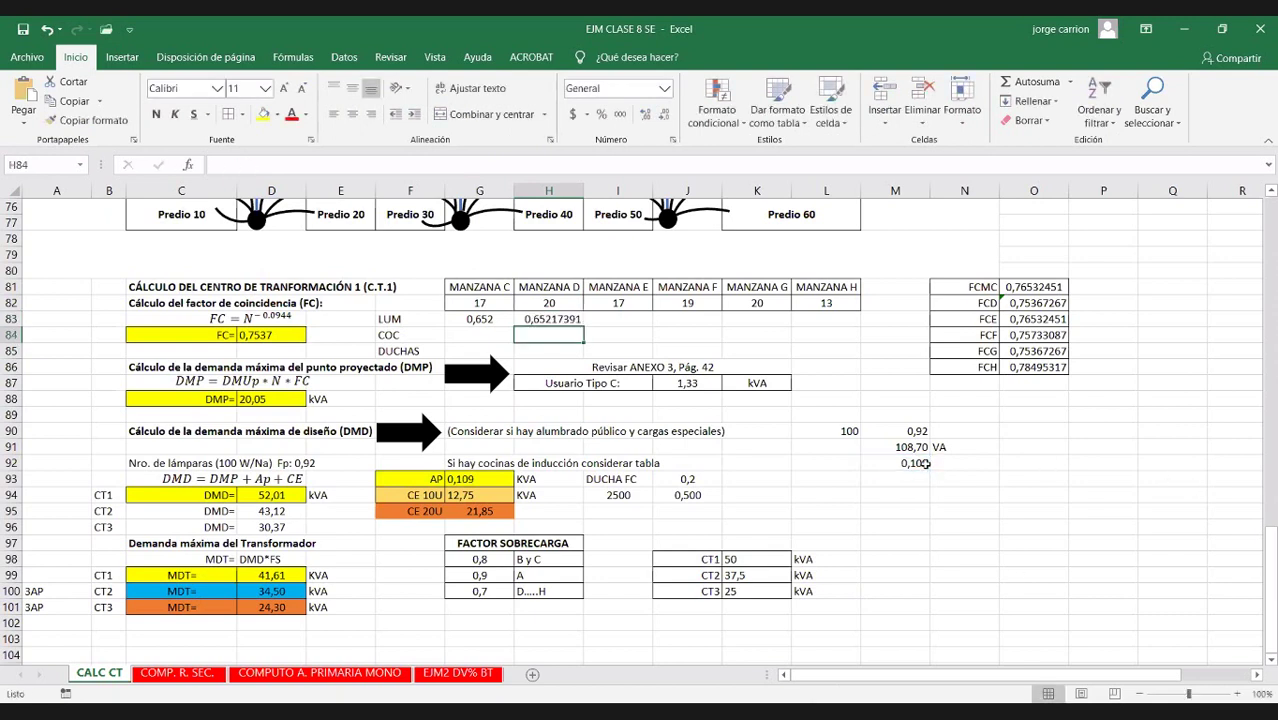
# Format the LUM cells from MANZANA D to MANZANA H (H83:L83) to three decimals
pyautogui.click(558, 316)
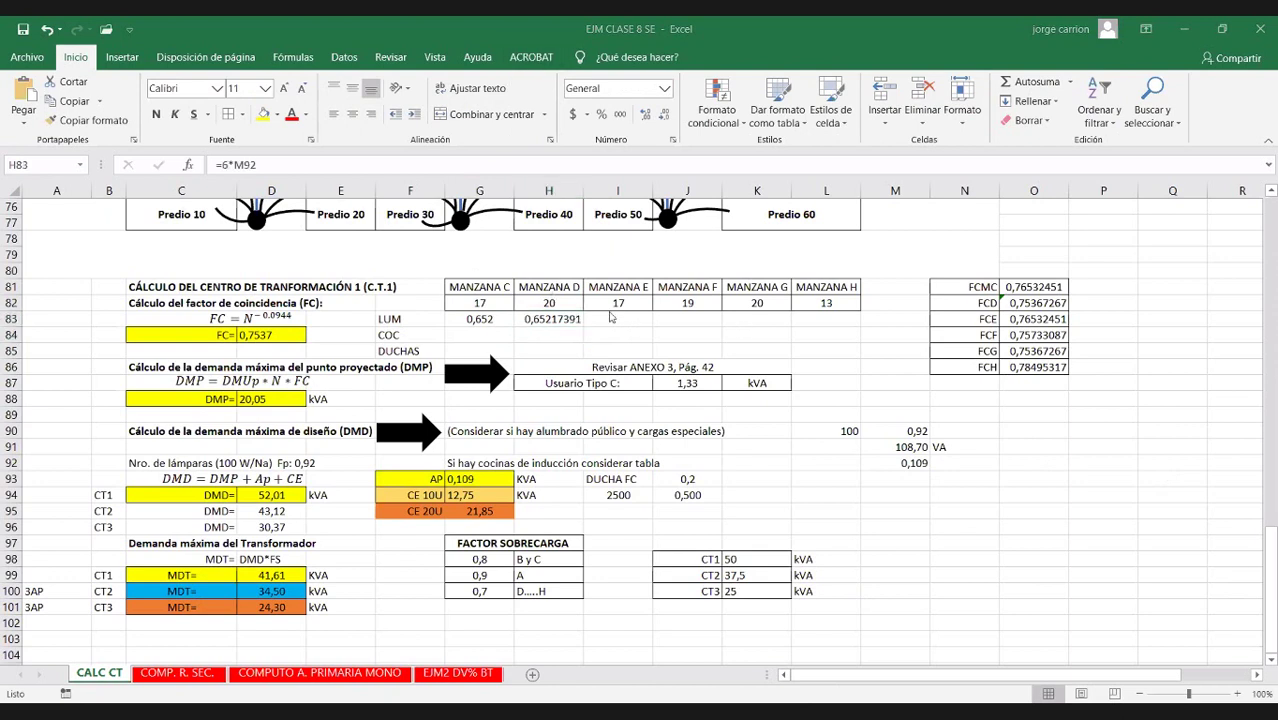
pyautogui.keyDown('shift'); pyautogui.click(818, 323); pyautogui.keyUp('shift')
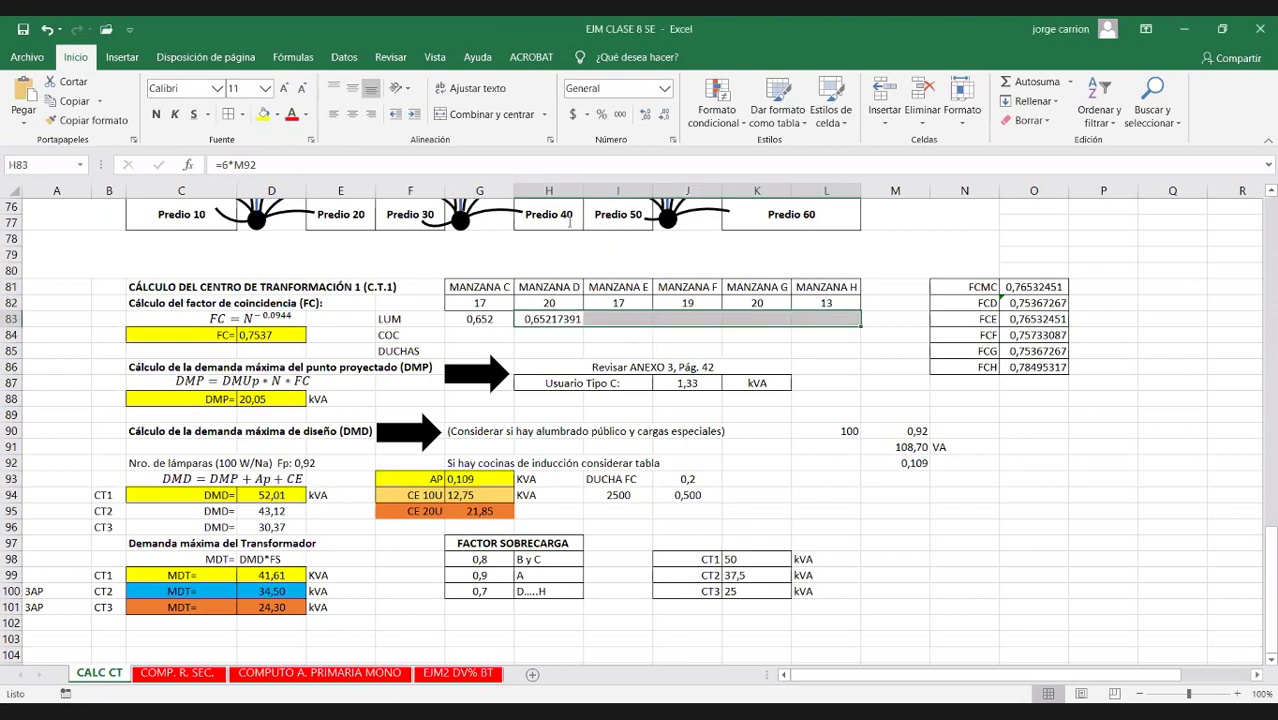
pyautogui.click(663, 114)
pyautogui.click(663, 114)
pyautogui.click(663, 114)
pyautogui.click(663, 114)
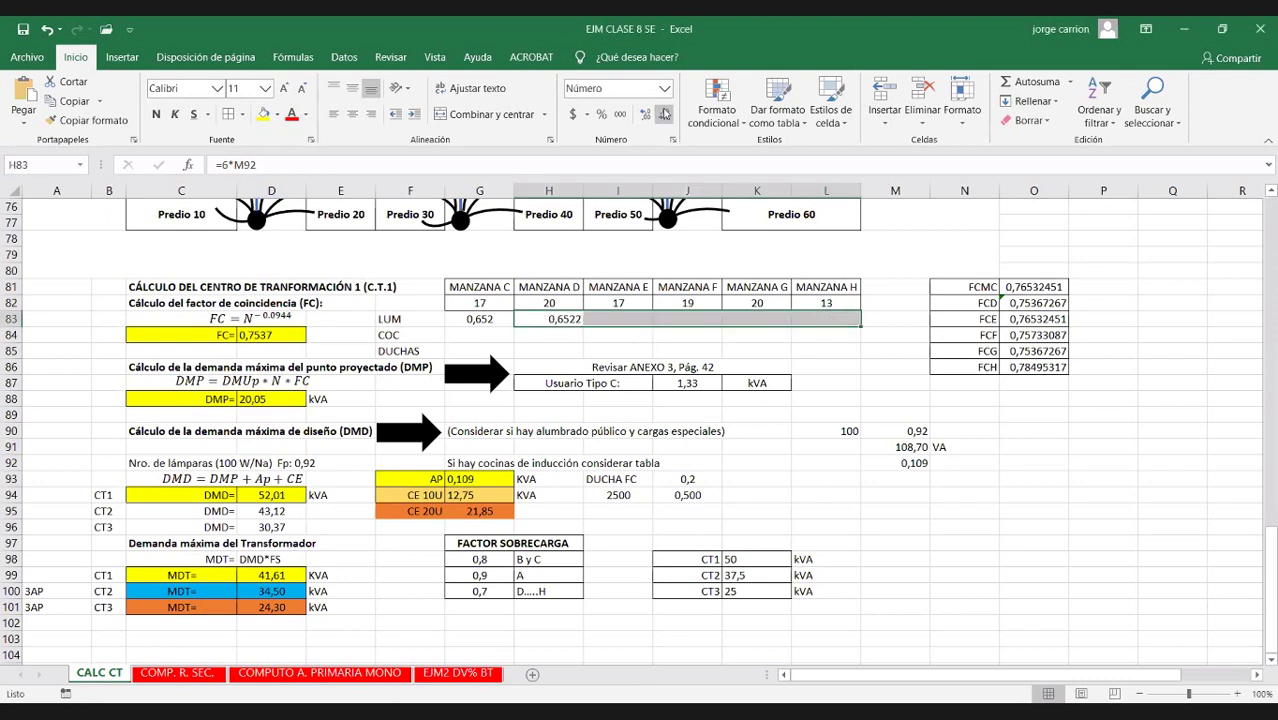
pyautogui.click(663, 114)
# Link the LUM load for MANZANA E in I83 to H83, and the one for MANZANA F in J83 to I83
pyautogui.click(609, 320)
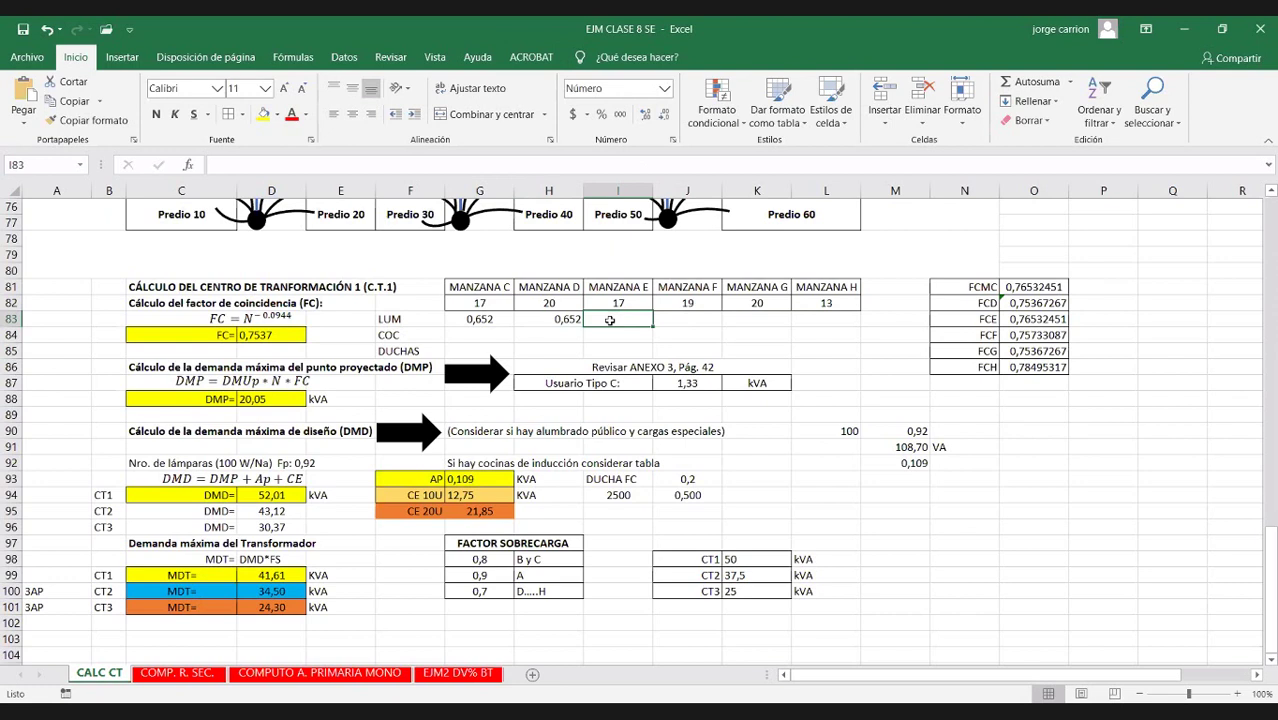
pyautogui.write('+')
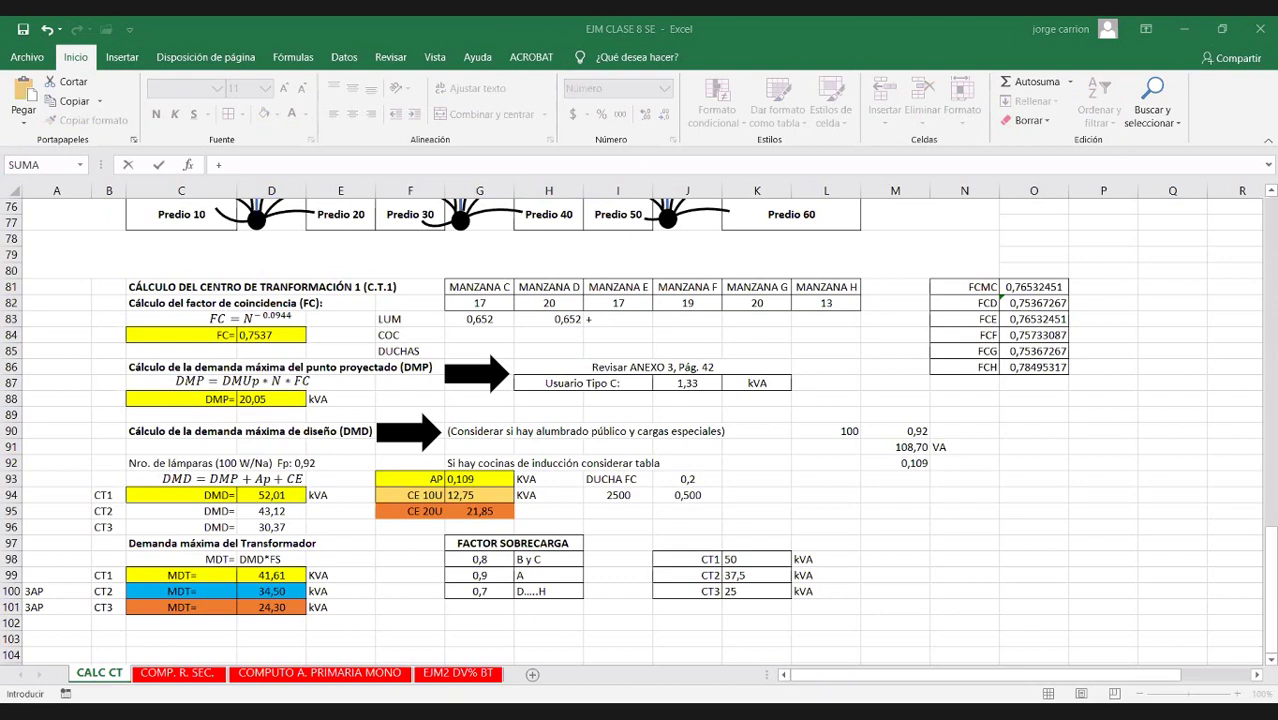
pyautogui.click(557, 320)
pyautogui.press('Return')
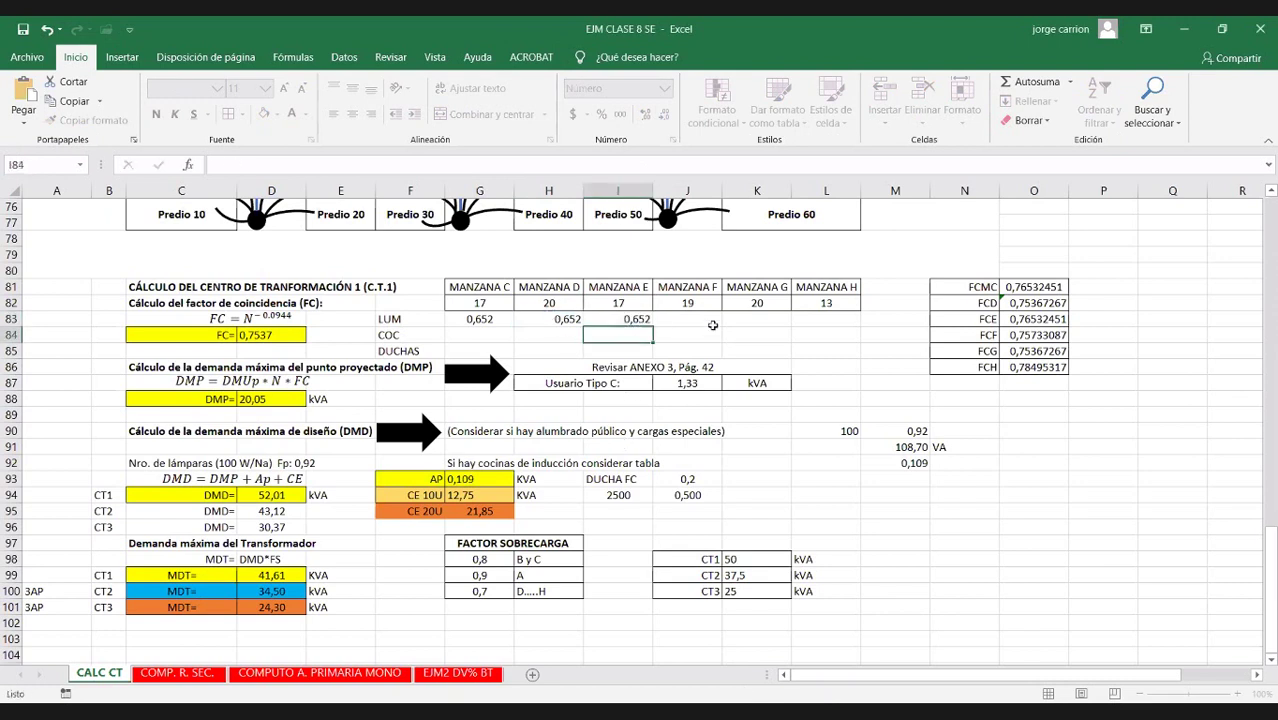
pyautogui.click(713, 332)
pyautogui.click(713, 322)
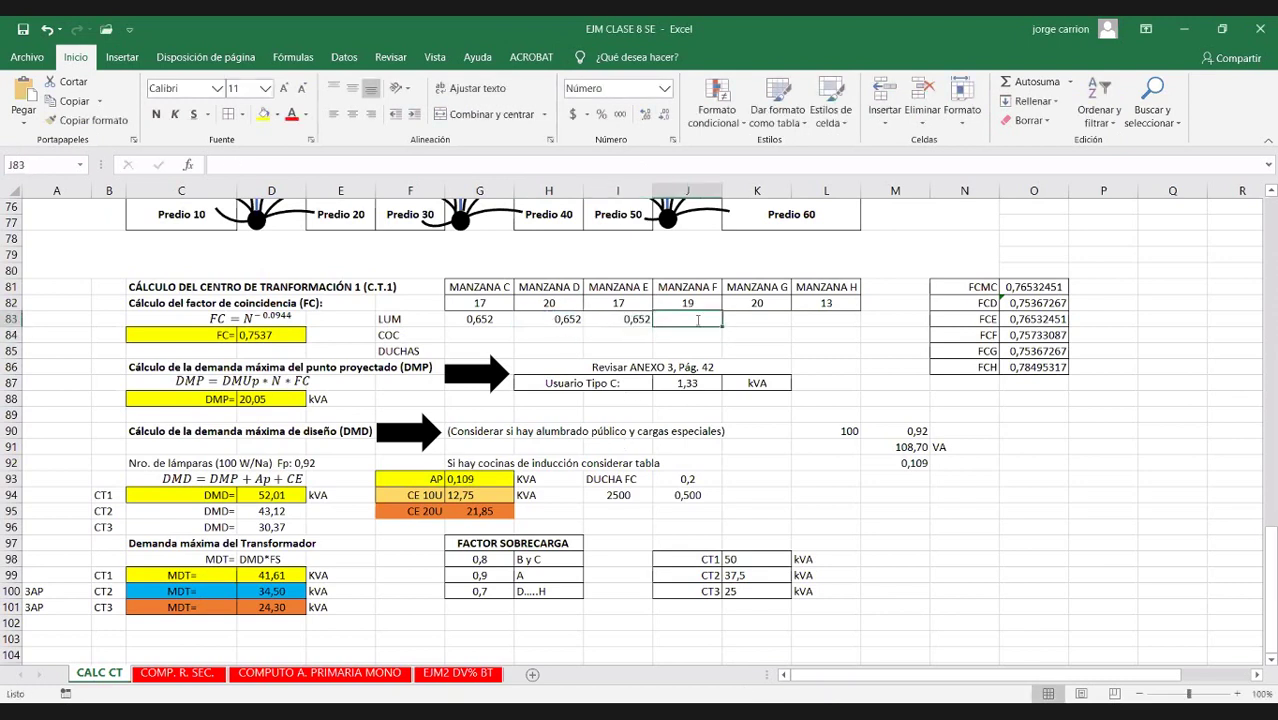
pyautogui.write('+')
pyautogui.click(630, 320)
pyautogui.press('Return')
# Set the LUM load for MANZANA G in K83 to =J83
pyautogui.click(745, 319)
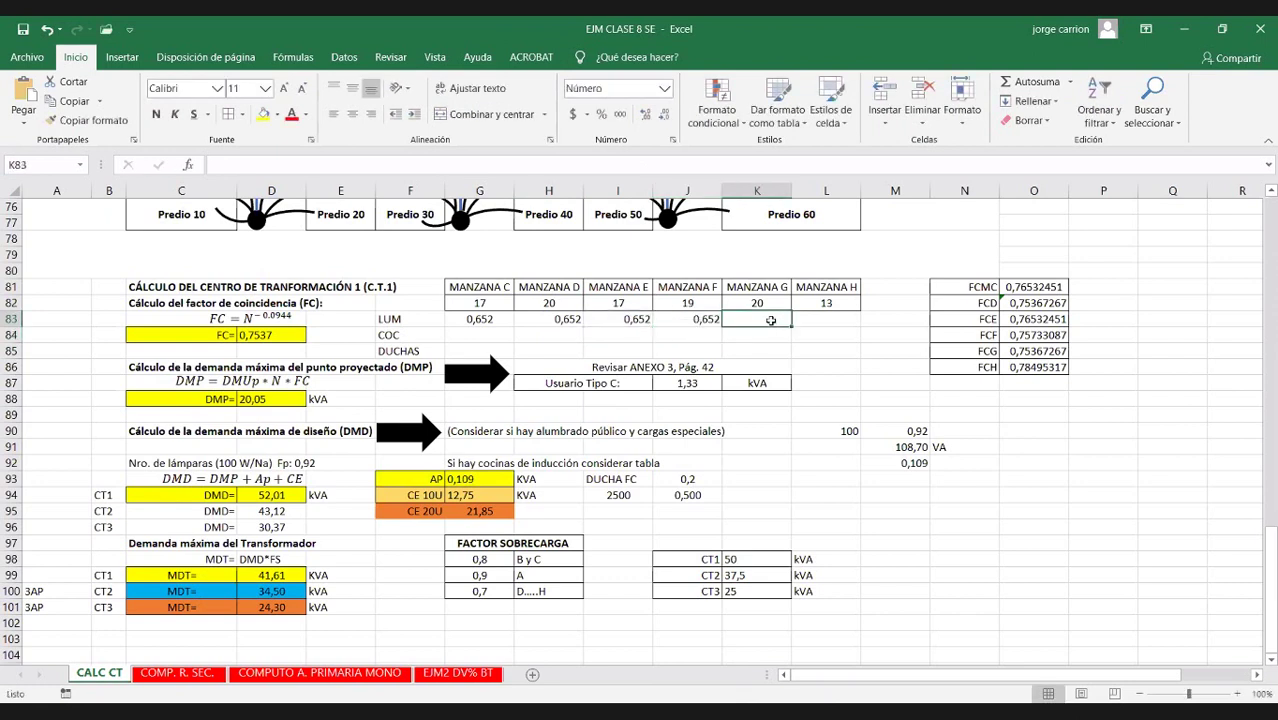
pyautogui.write('+')
pyautogui.click(706, 318)
pyautogui.write('+')
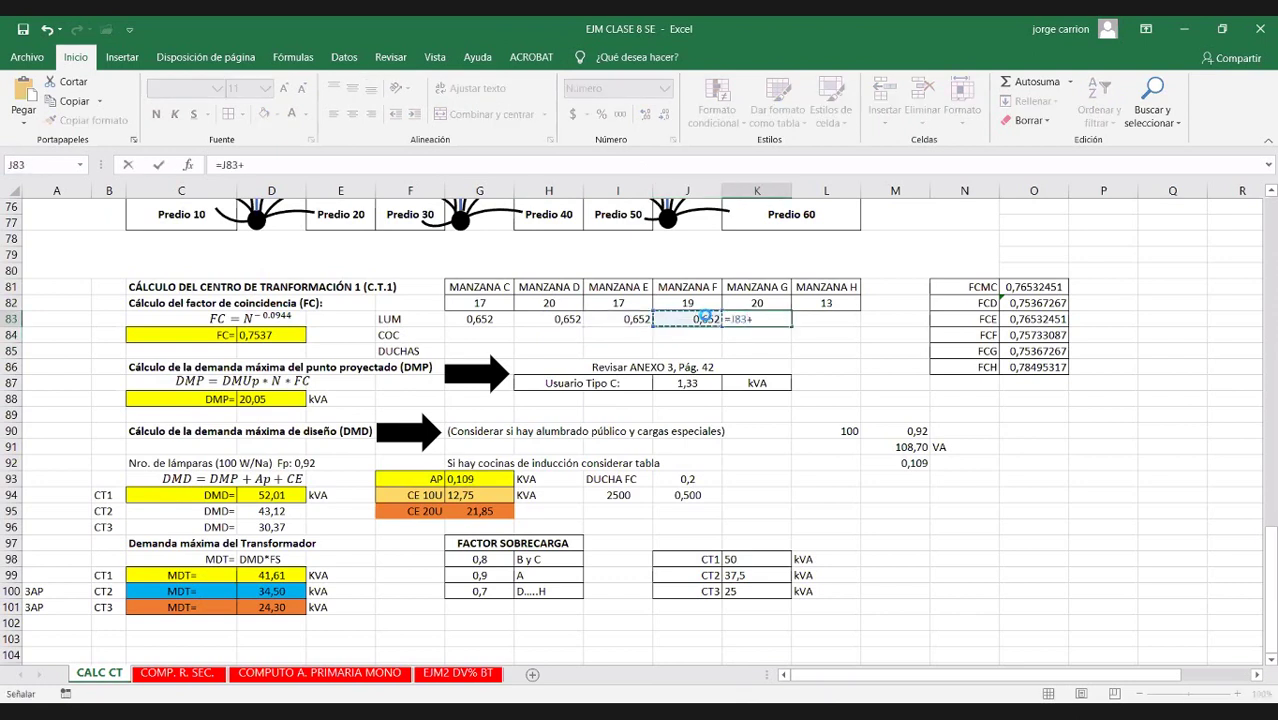
pyautogui.press('Return')
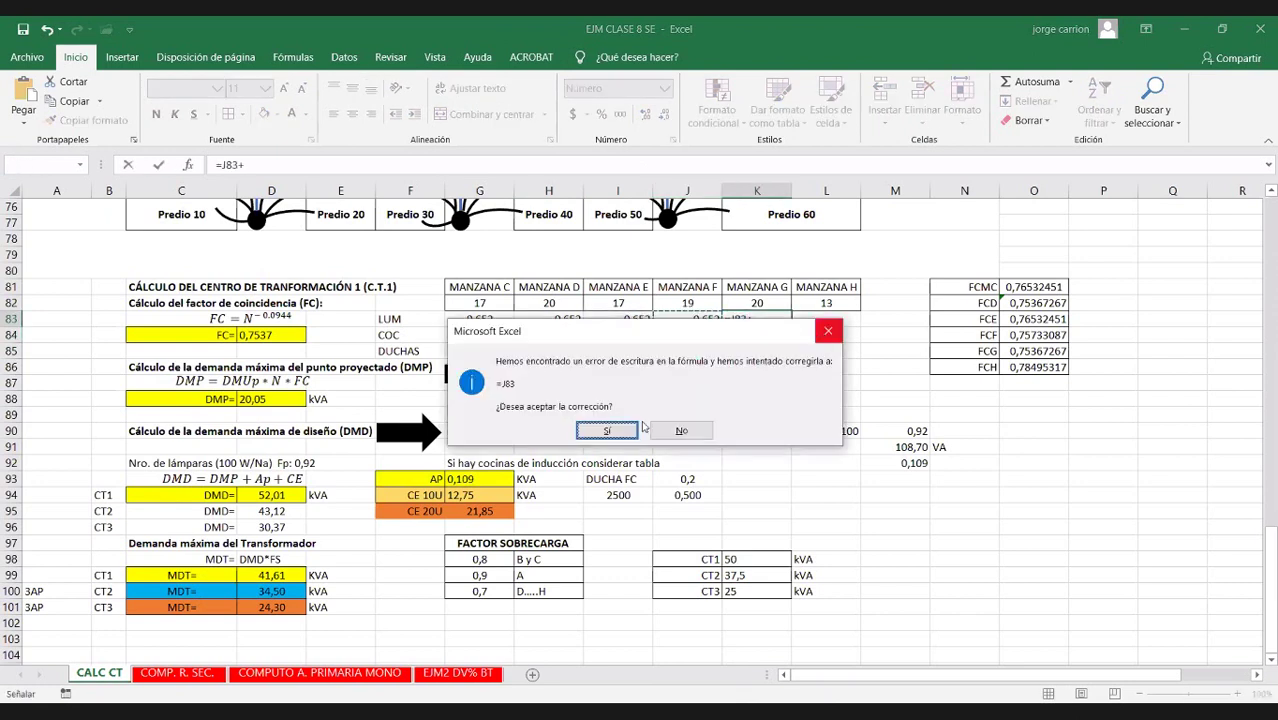
pyautogui.press('Escape')
pyautogui.press('Return')
pyautogui.press('BackSpace')
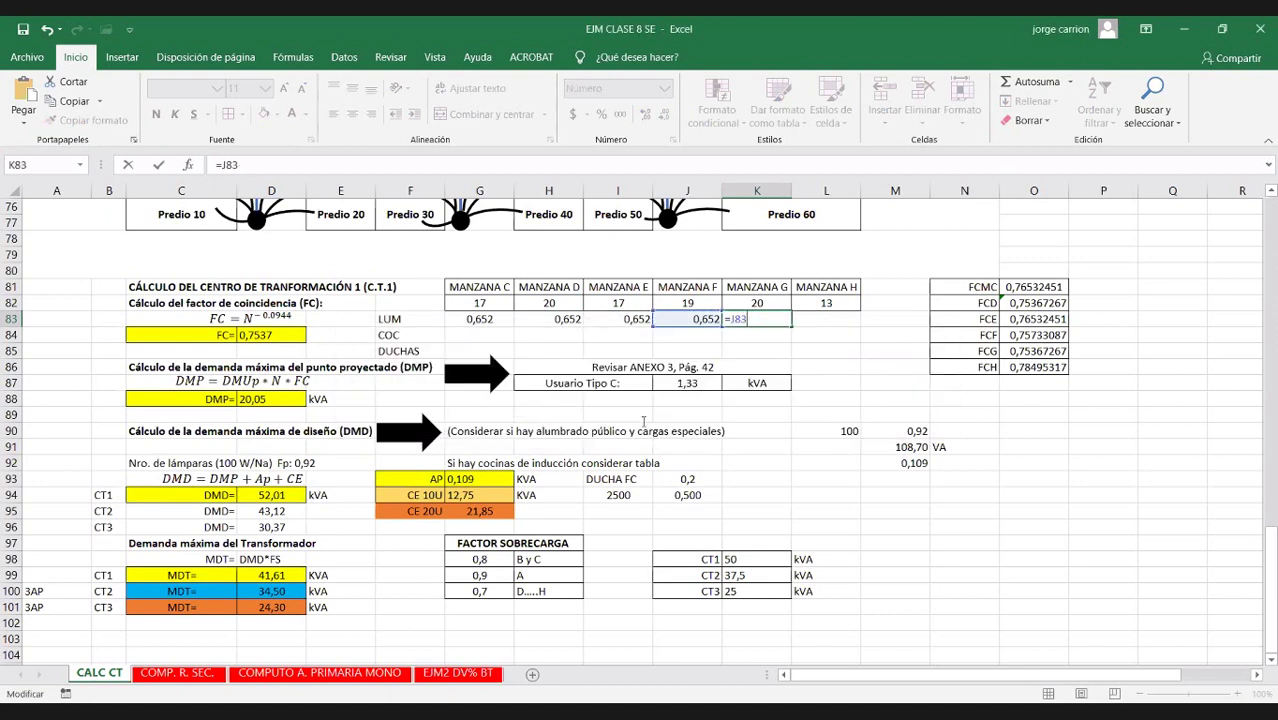
pyautogui.press('Return')
# Link the LUM load for MANZANA H in L83 to K83 and centre the LUM values in G83:L83
pyautogui.click(839, 319)
pyautogui.write('++')
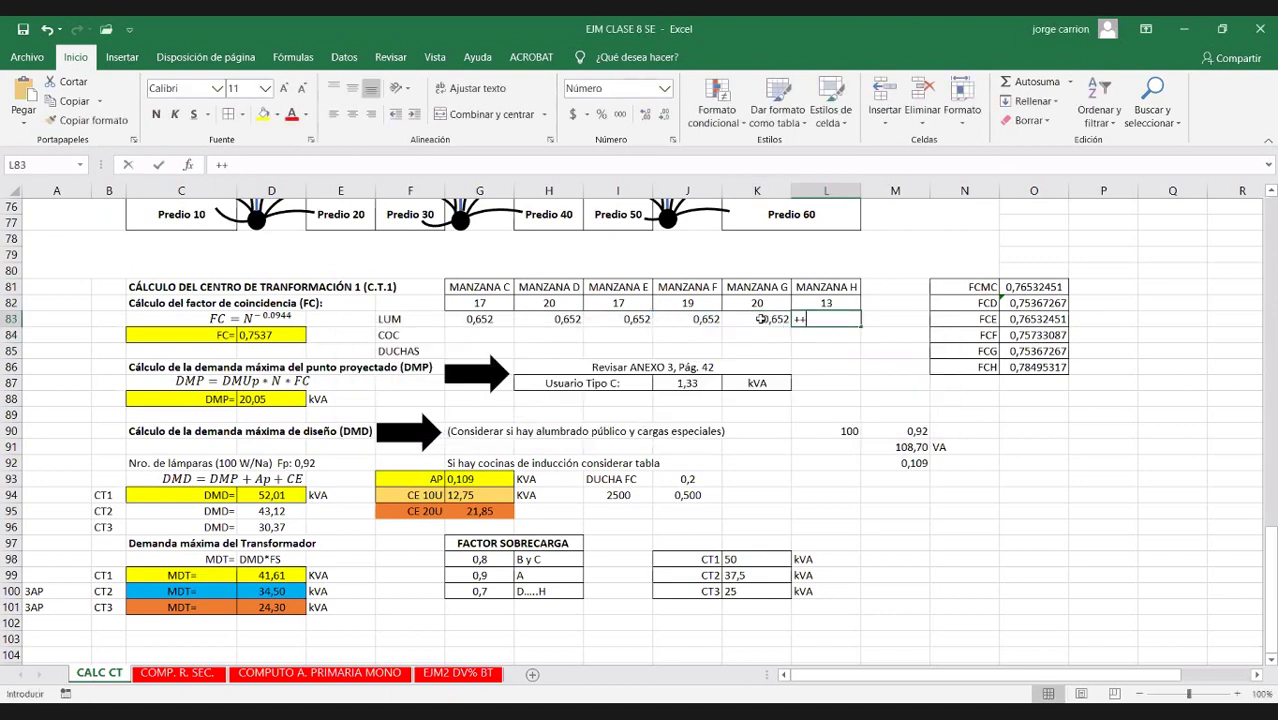
pyautogui.click(785, 319)
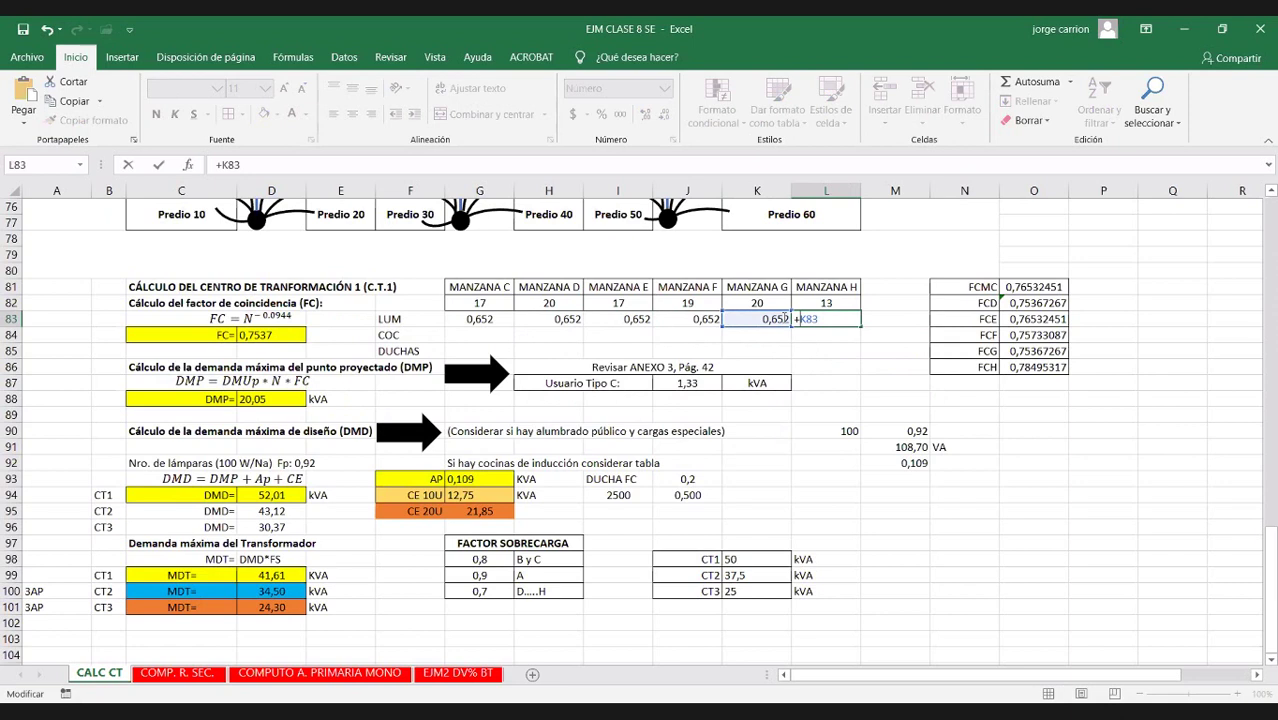
pyautogui.press('Return')
pyautogui.moveTo(826, 319); pyautogui.dragTo(481, 319)
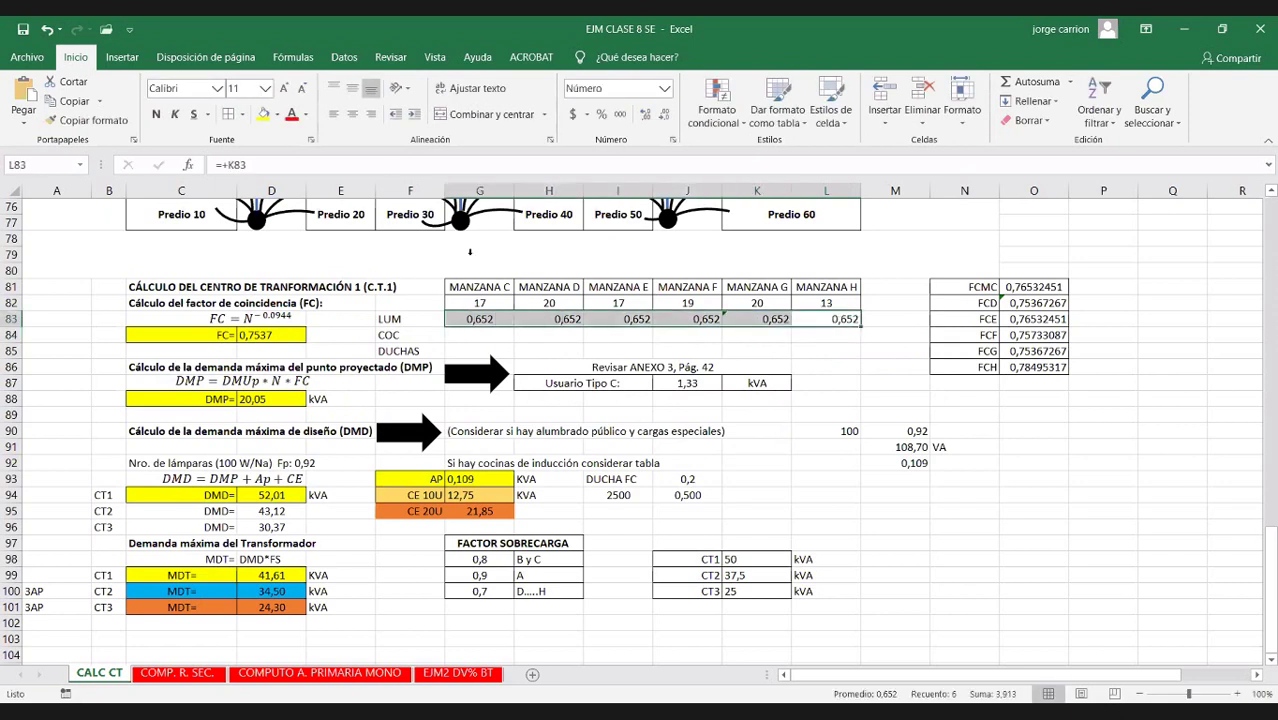
pyautogui.press('Return')
pyautogui.click(497, 340)
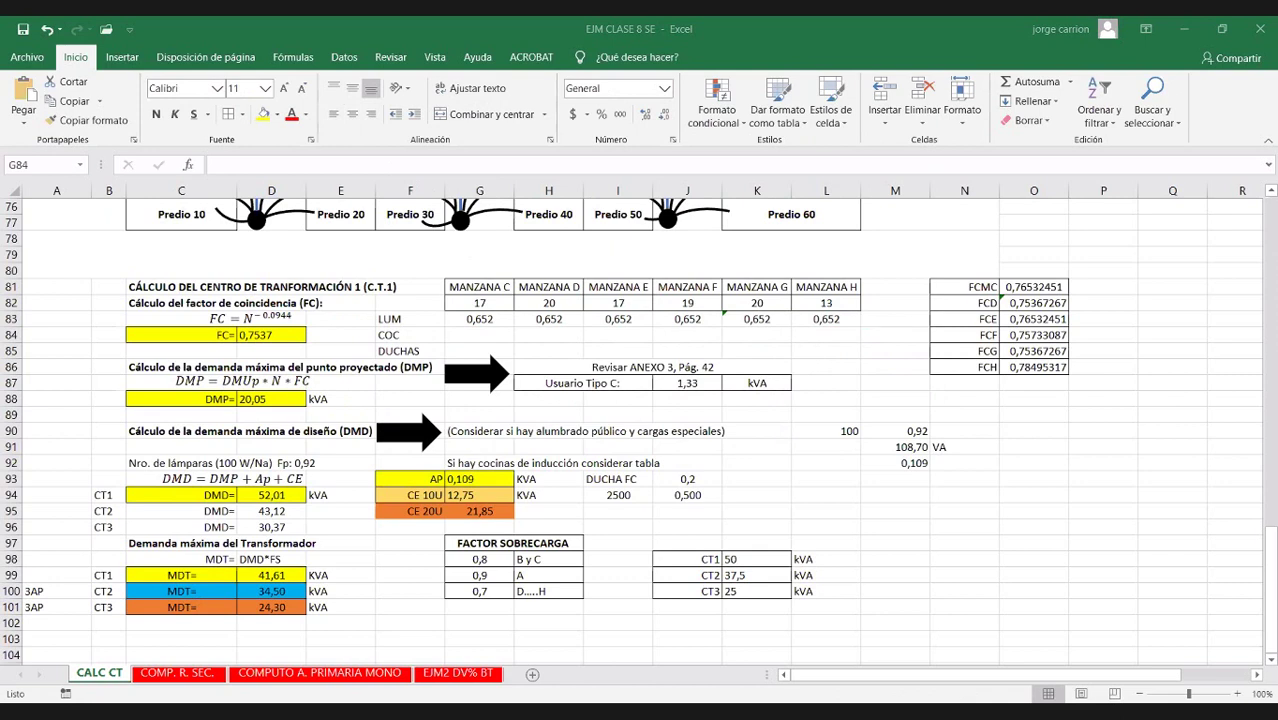
pyautogui.hotkey('ctrl', 'c')
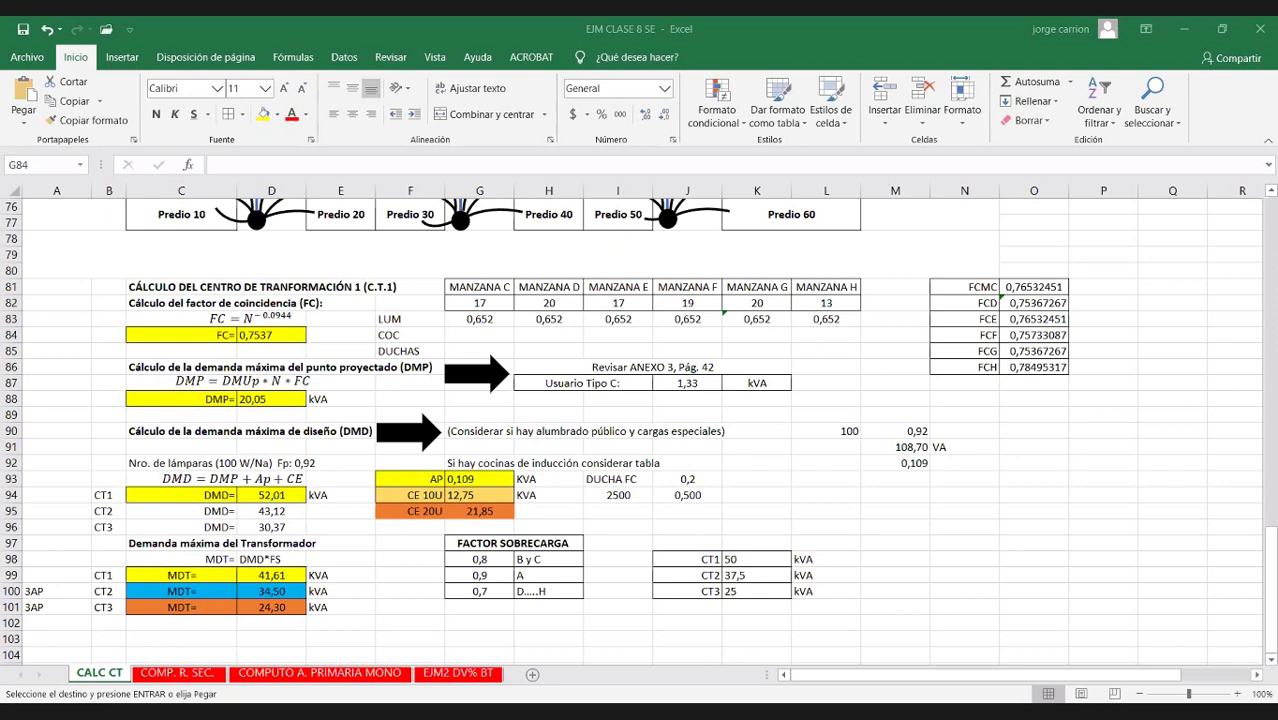
pyautogui.click(489, 334)
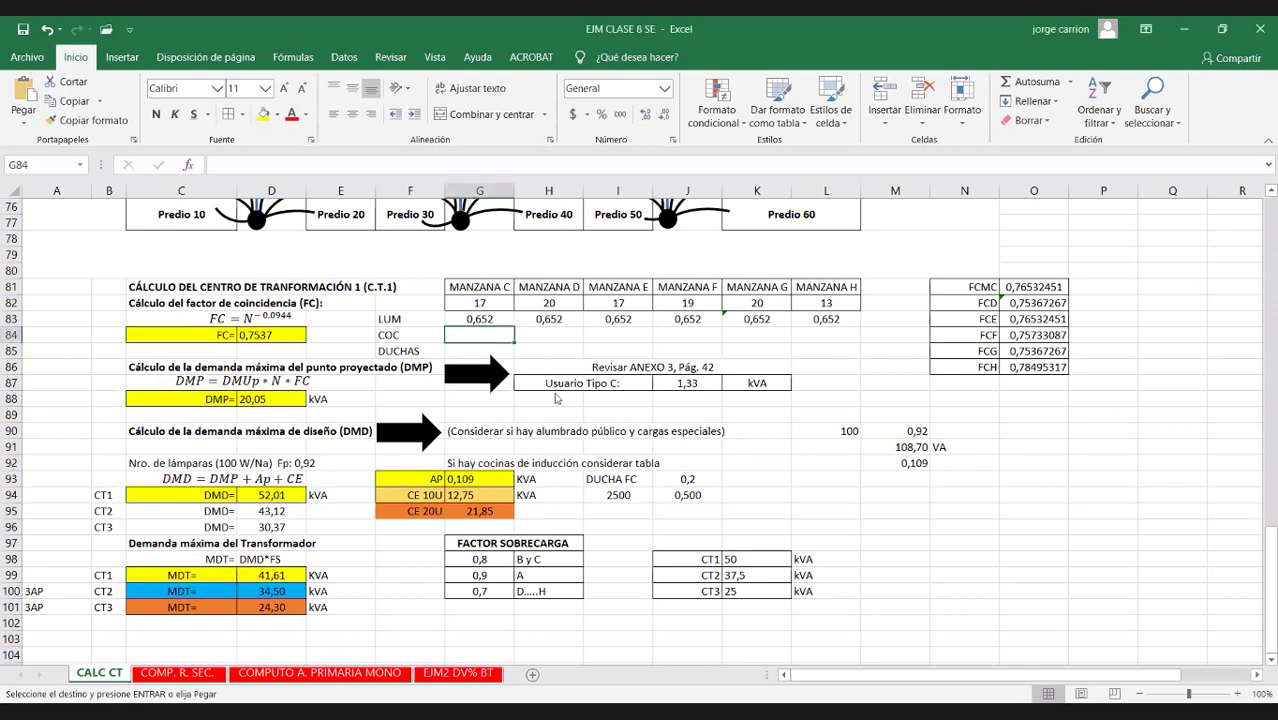
pyautogui.hotkey('ctrl', 'v')
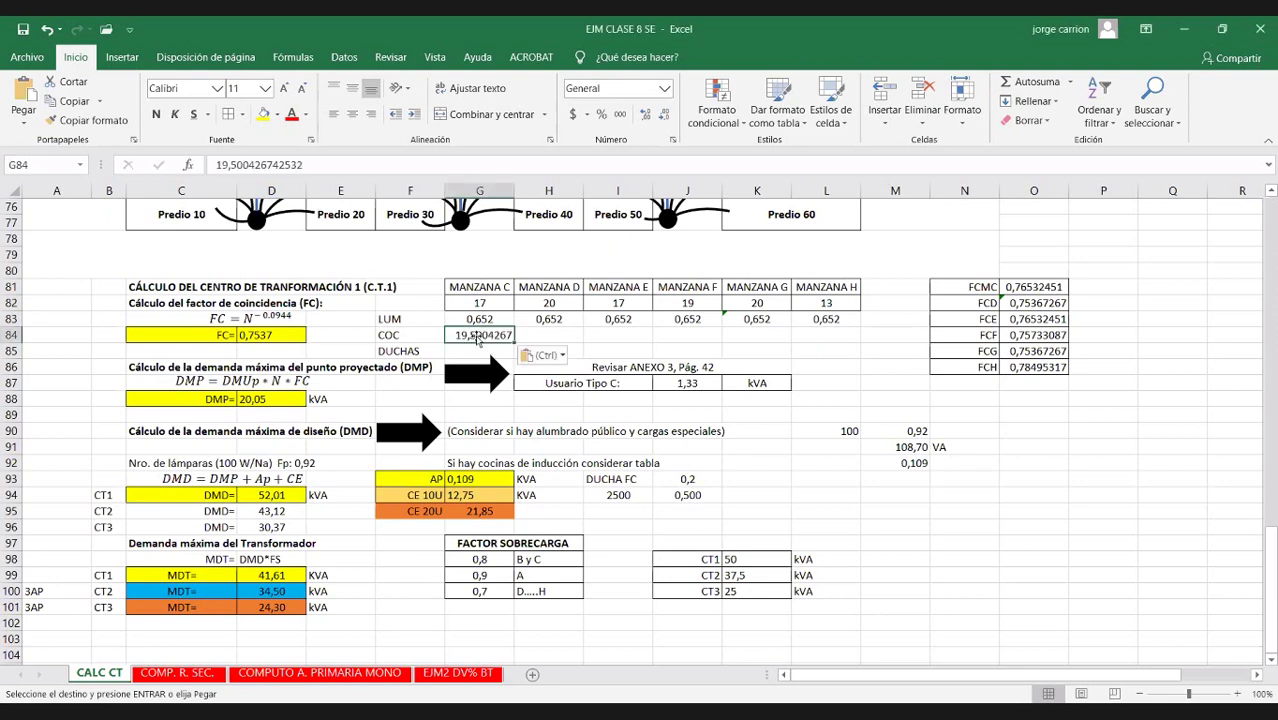
# Format the MANZANA C COC value in G84 to two decimals and centre it
pyautogui.click(661, 115)
pyautogui.click(661, 115)
pyautogui.click(661, 115)
pyautogui.click(661, 115)
pyautogui.click(661, 115)
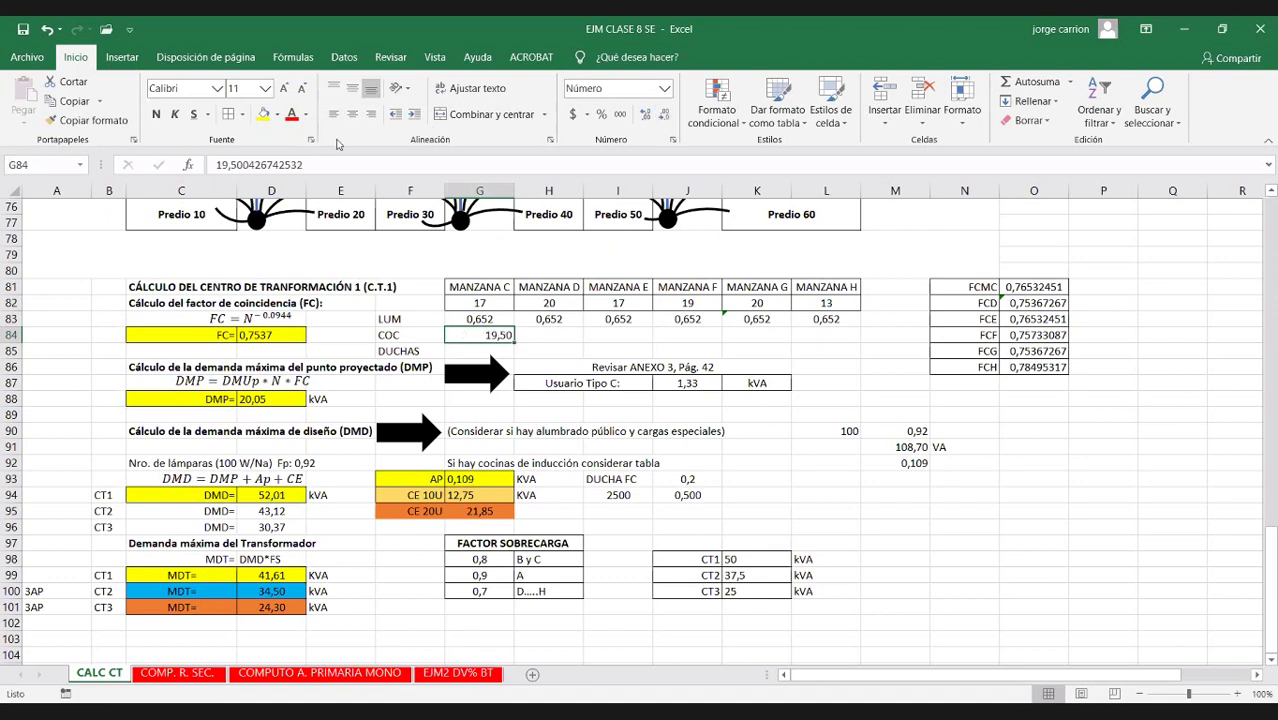
pyautogui.click(352, 114)
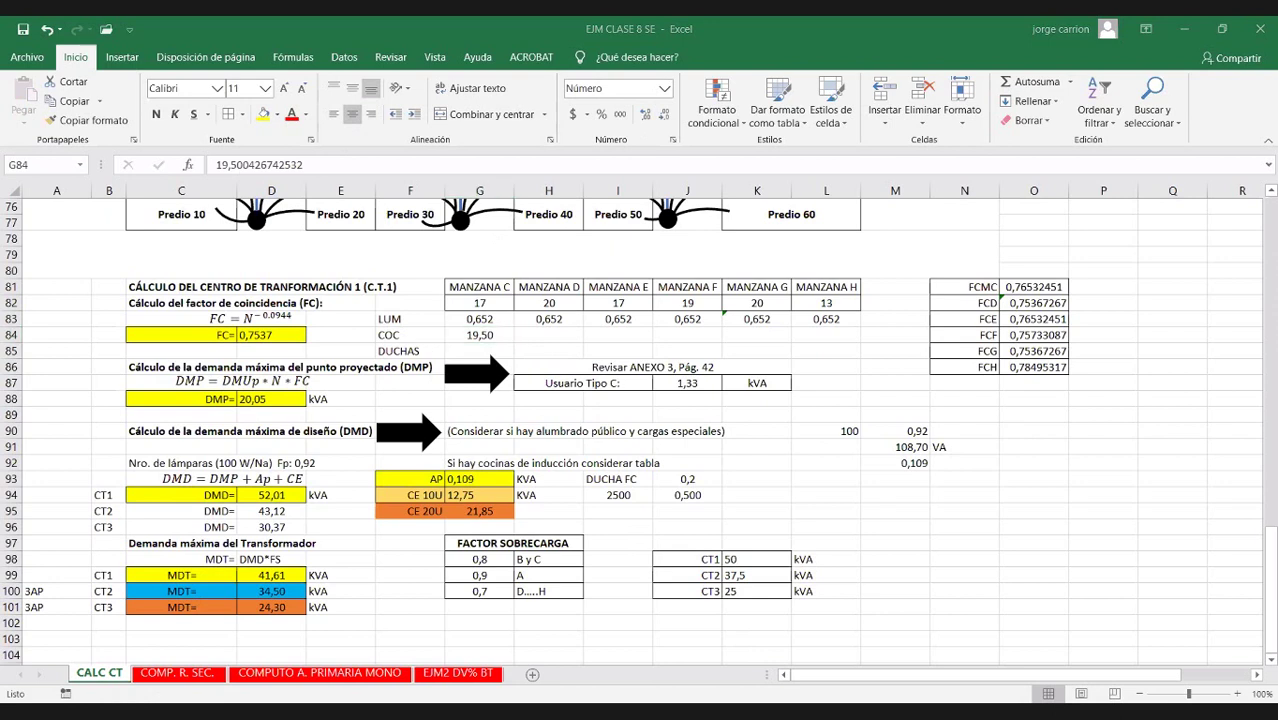
pyautogui.rightClick(272, 590)
pyautogui.click(313, 238)
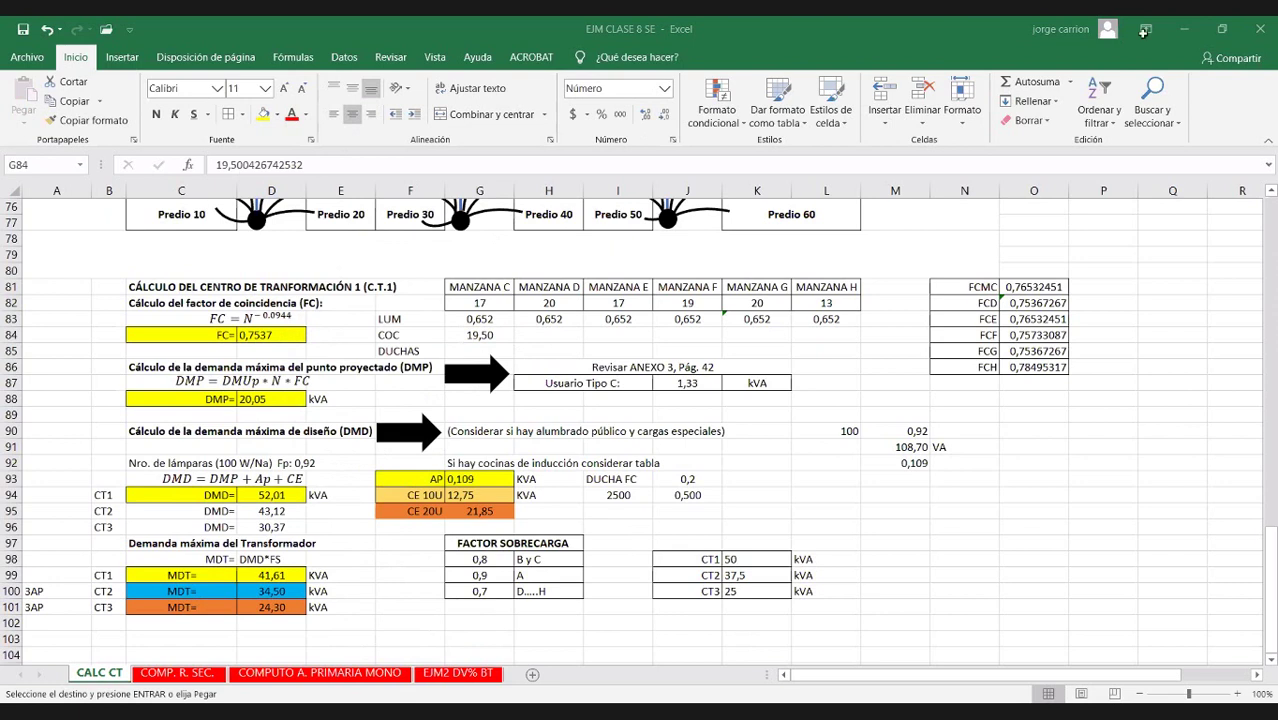
pyautogui.click(556, 340)
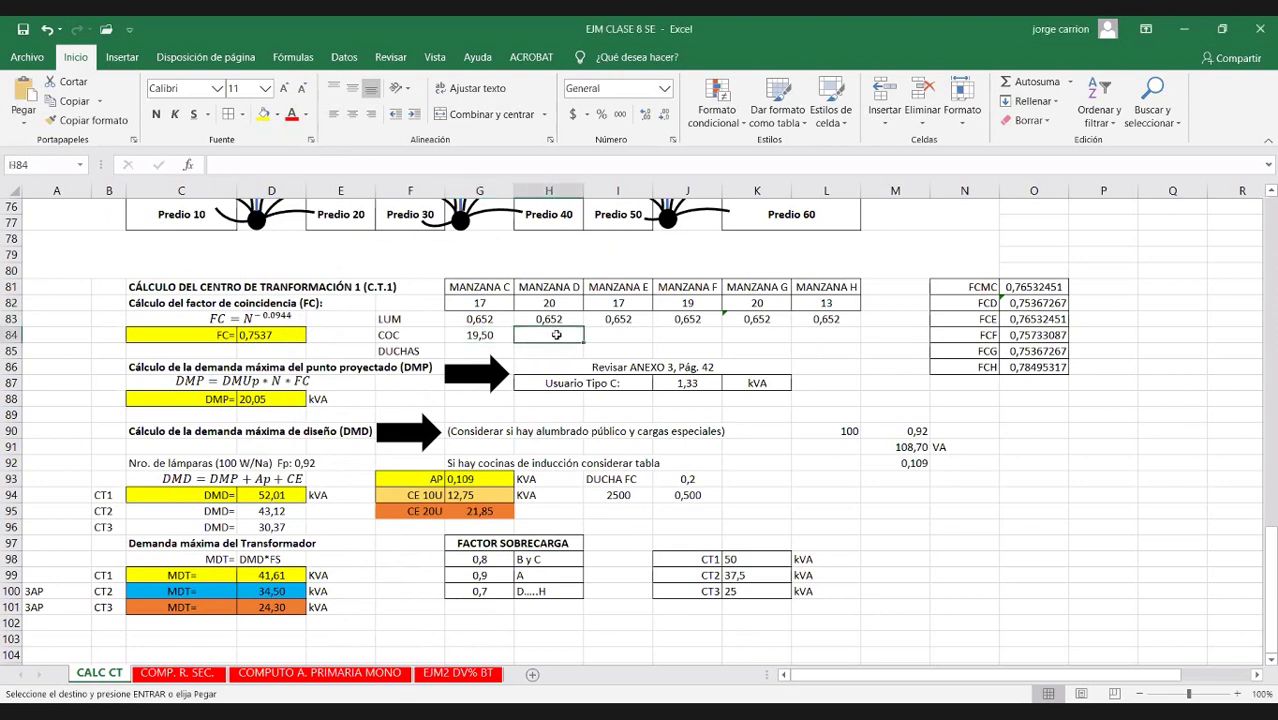
pyautogui.rightClick(556, 335)
pyautogui.click(618, 393)
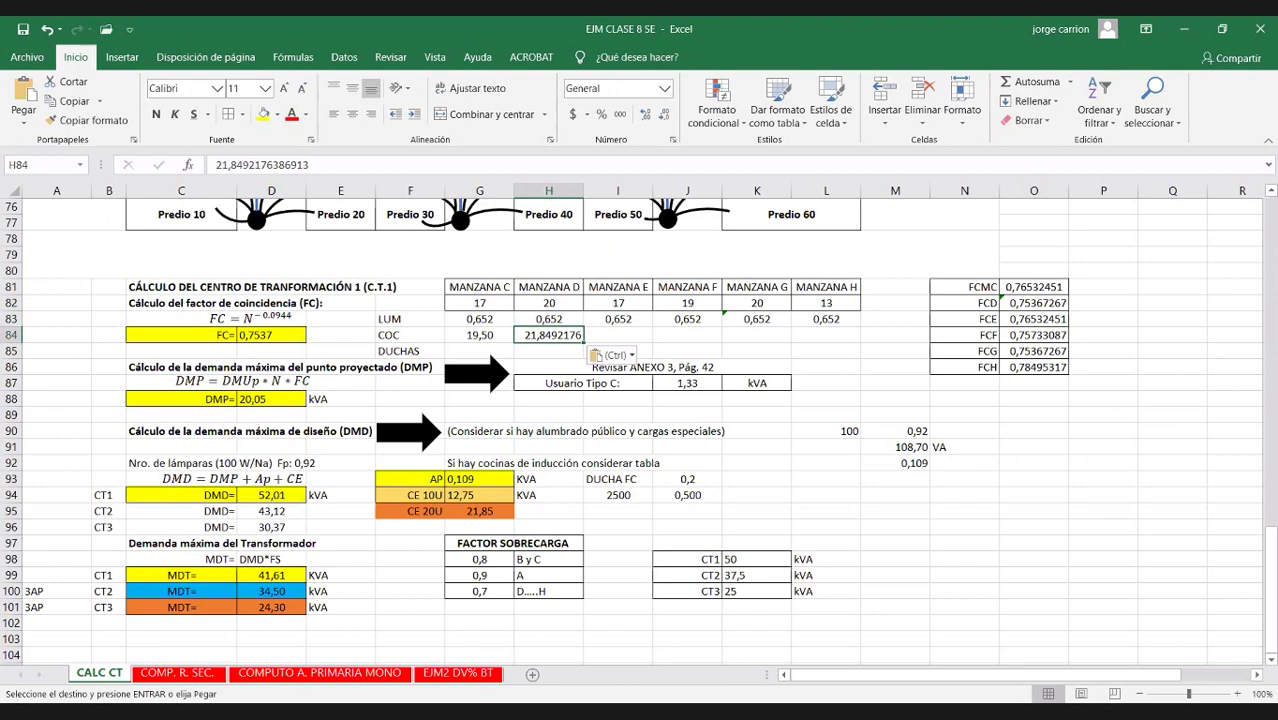
# Set the COC load for MANZANA E in I84 equal to MANZANA C's value in G84
pyautogui.click(633, 333)
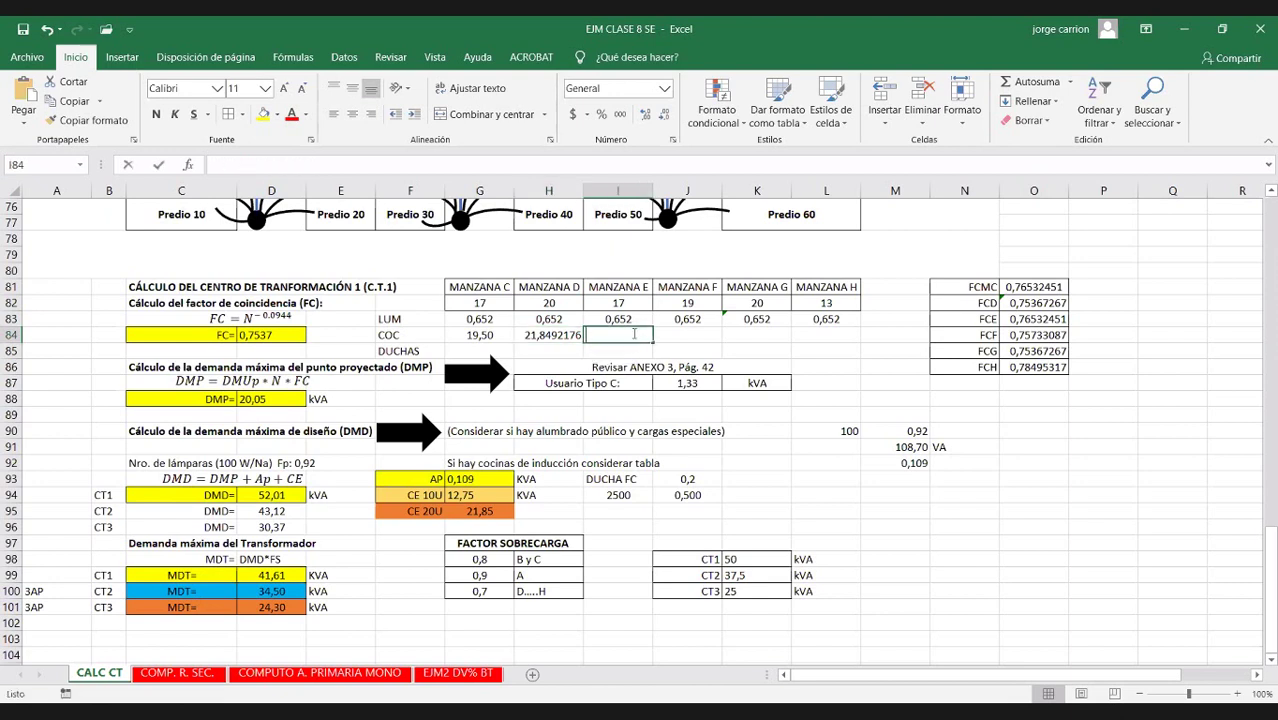
pyautogui.write('=')
pyautogui.click(490, 335)
pyautogui.press('Return')
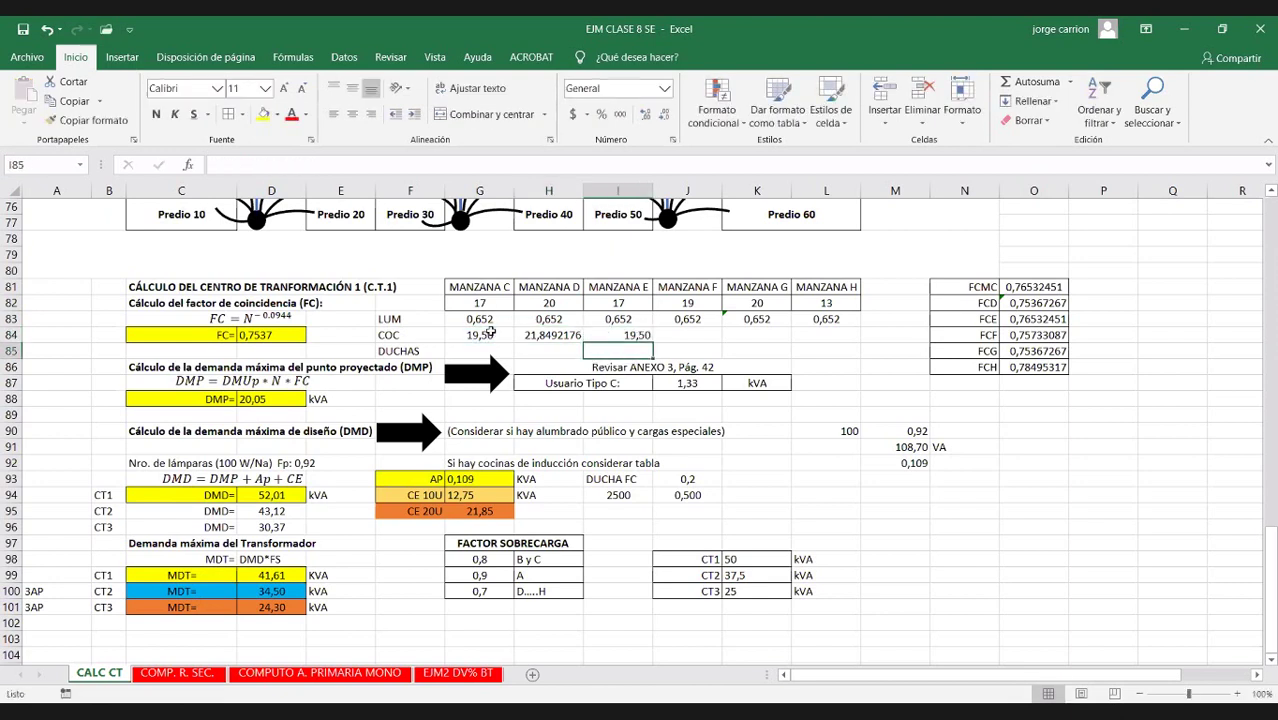
pyautogui.click(680, 333)
pyautogui.write('=')
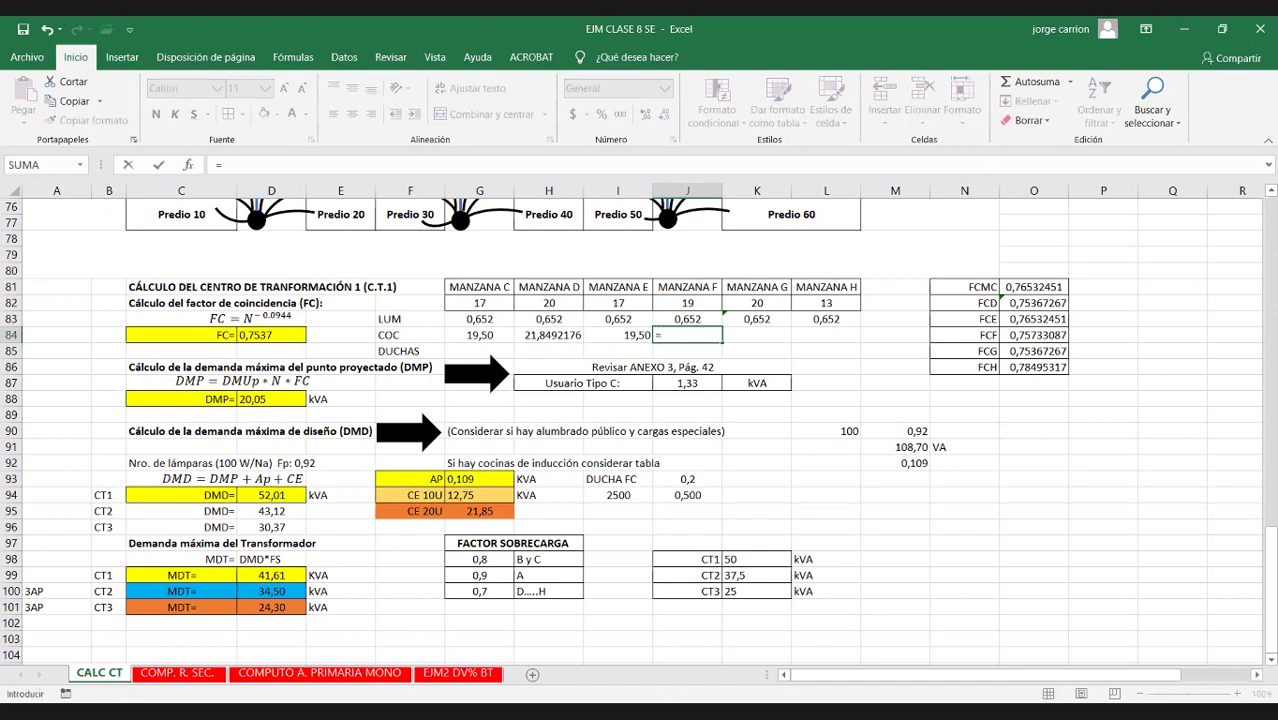
pyautogui.press('Escape')
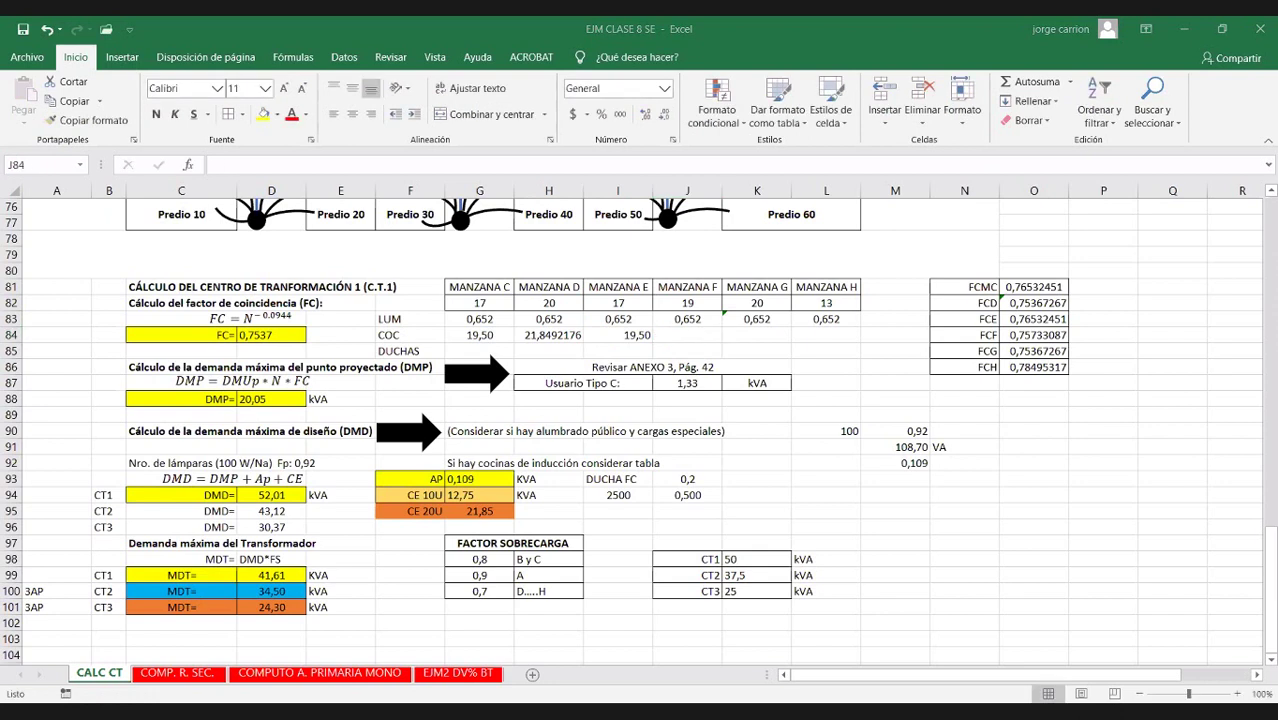
# Copy the calculated cooker load 21,1027027 and paste it as a plain value for MANZANA F's COC in J84
pyautogui.rightClick(276, 579)
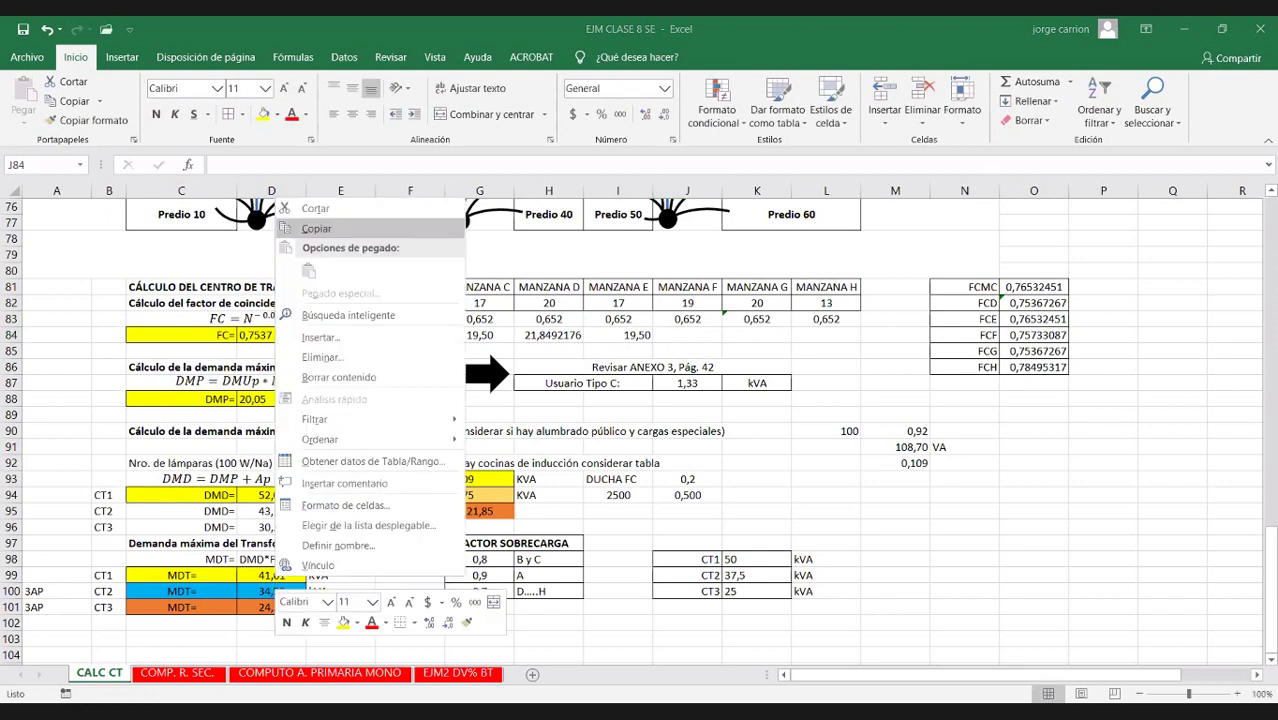
pyautogui.click(316, 228)
pyautogui.click(689, 333)
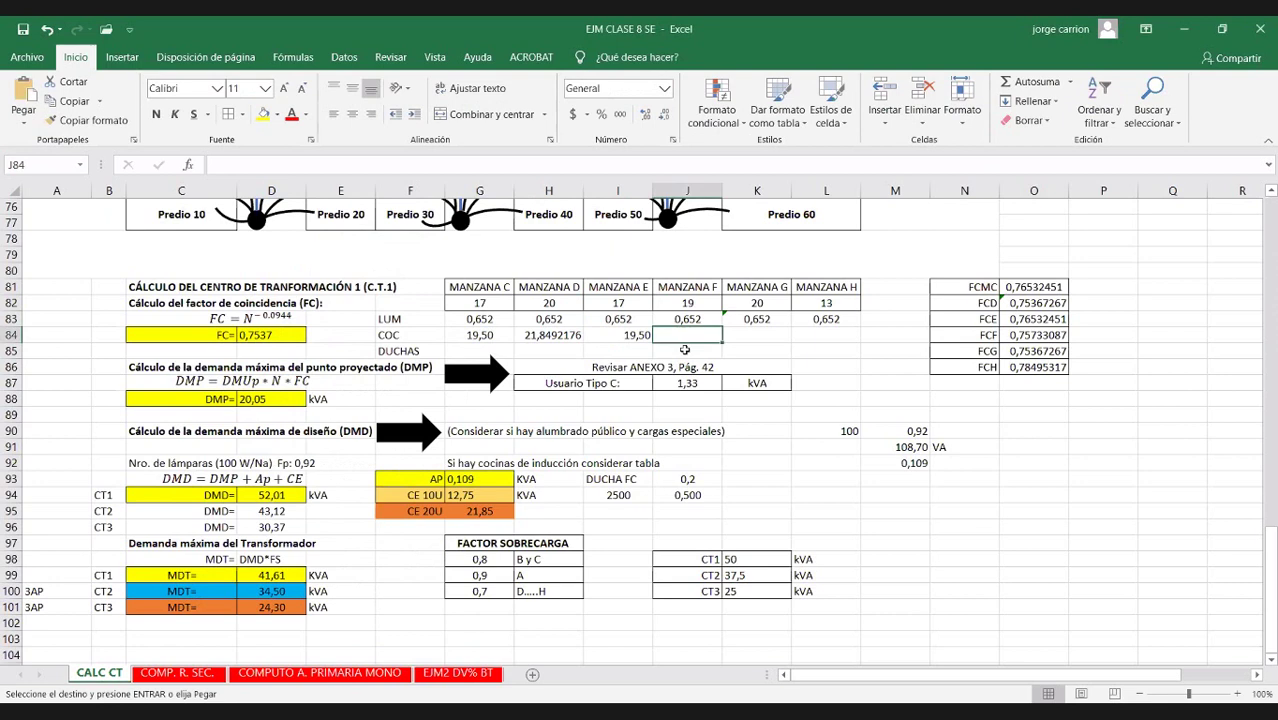
pyautogui.rightClick(690, 330)
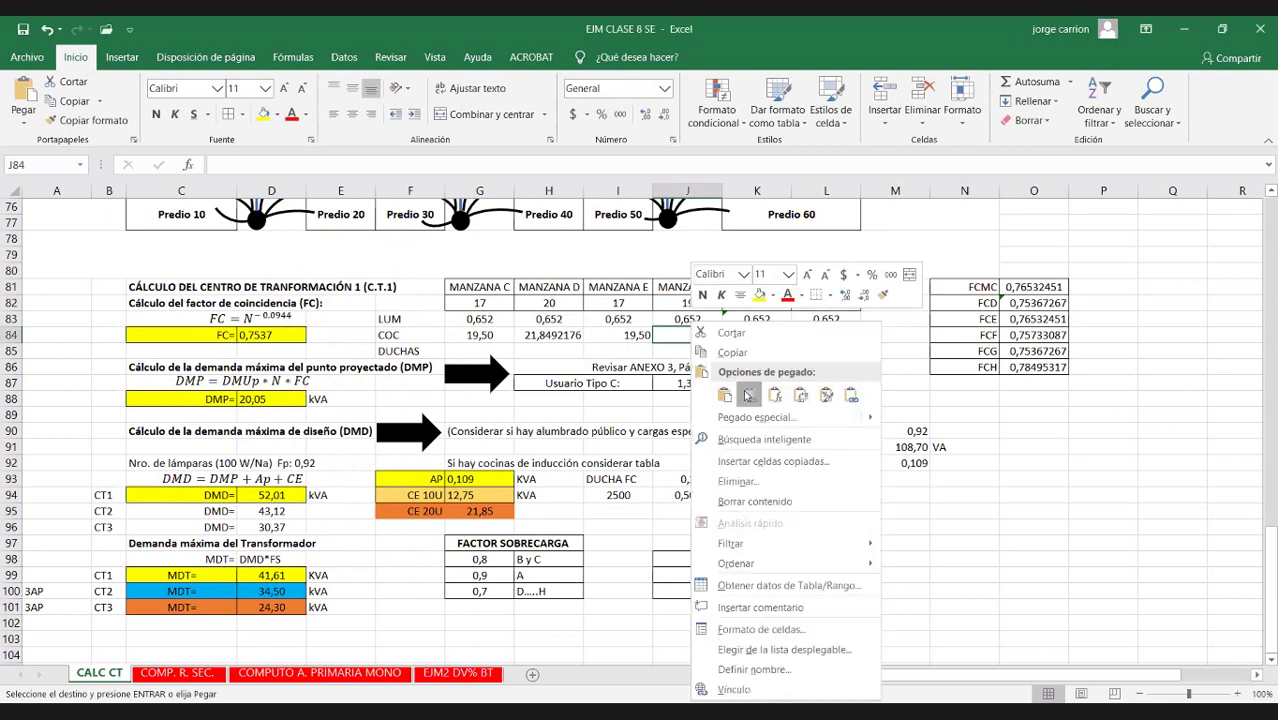
pyautogui.click(744, 393)
# Set the COC load for MANZANA G in K84 to =H84
pyautogui.click(759, 335)
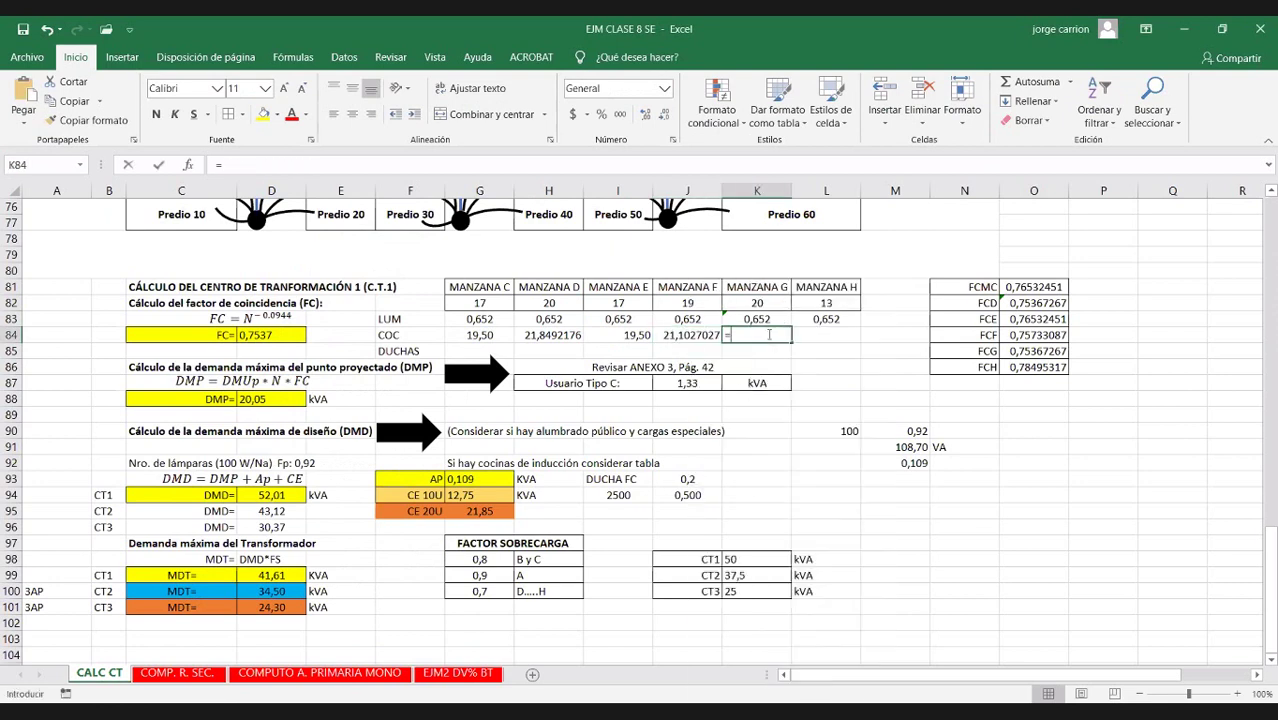
pyautogui.write('=')
pyautogui.click(540, 336)
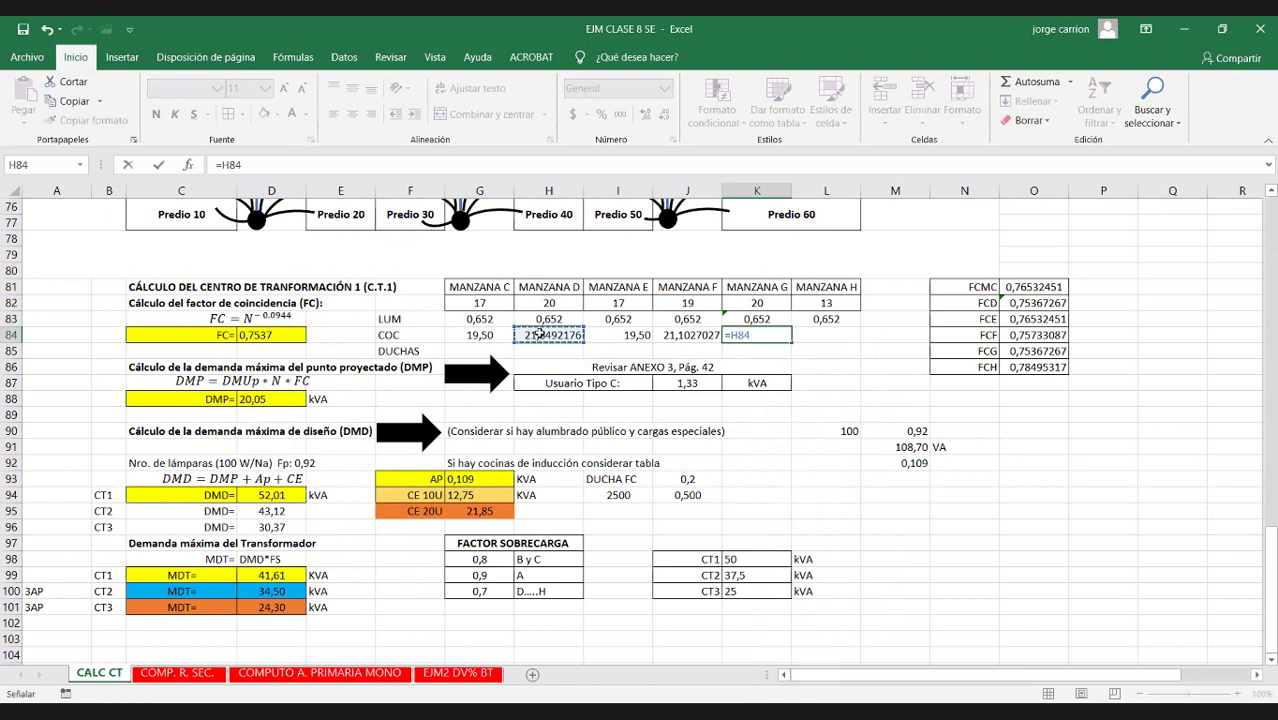
pyautogui.press('Return')
pyautogui.click(839, 336)
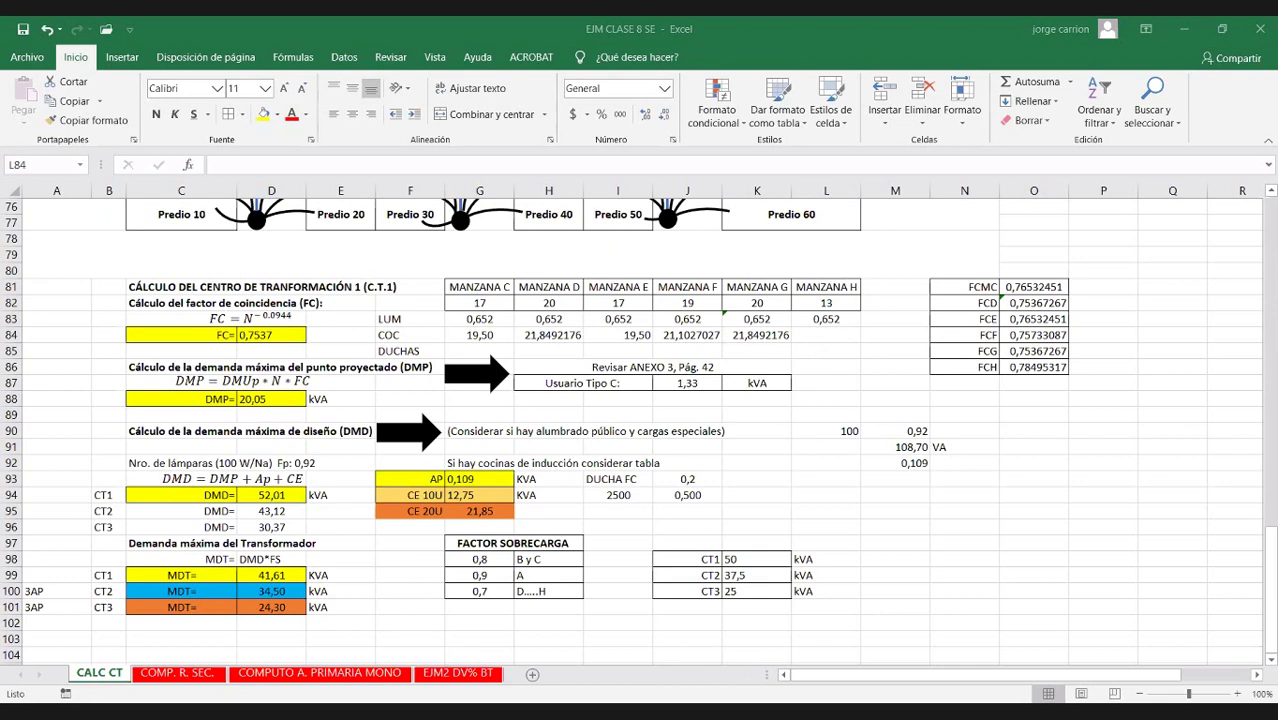
pyautogui.rightClick(265, 484)
pyautogui.click(305, 132)
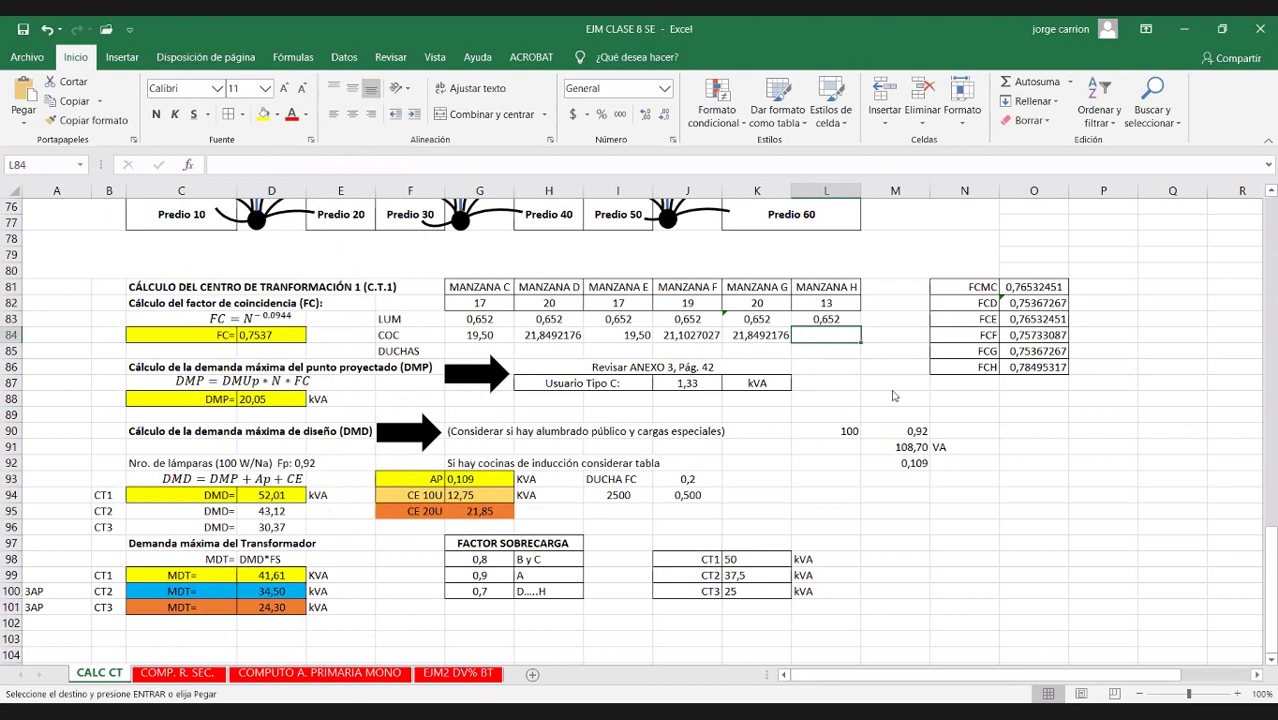
pyautogui.hotkey('ctrl', 'v')
# Format the COC values from MANZANA D to MANZANA H (H84:L84) to two decimals and centre them
pyautogui.moveTo(834, 334); pyautogui.dragTo(547, 334)
pyautogui.click(665, 116)
pyautogui.click(665, 116)
pyautogui.click(665, 116)
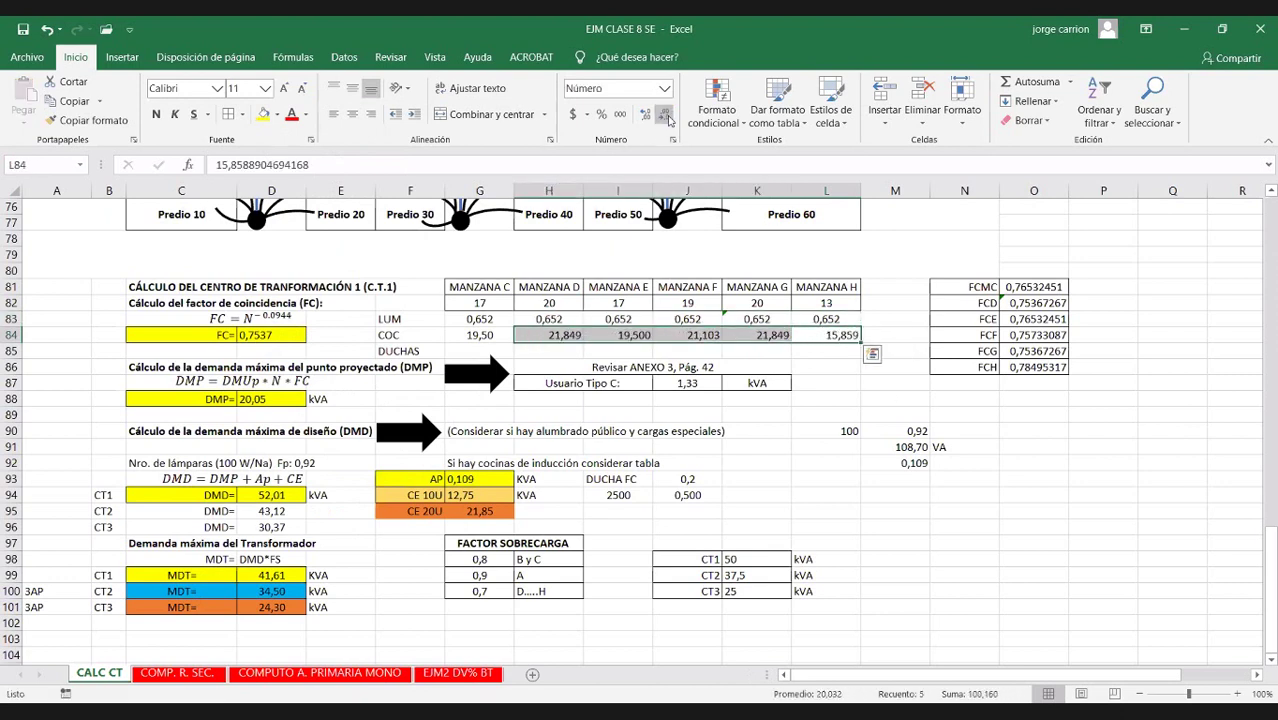
pyautogui.click(665, 116)
pyautogui.click(665, 116)
pyautogui.click(665, 116)
pyautogui.click(645, 116)
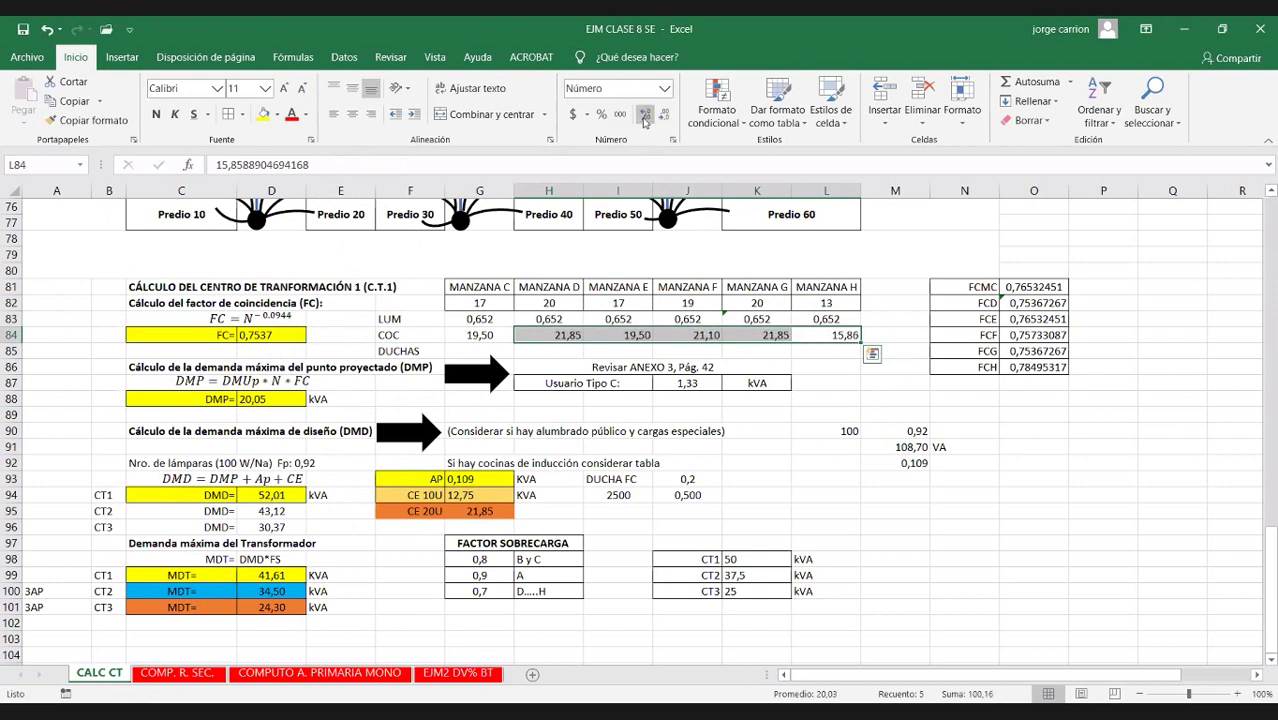
pyautogui.click(352, 114)
# Apply borders to the block table from the MANZANA headings through the COC row (G81:L84)
pyautogui.moveTo(473, 289); pyautogui.dragTo(830, 336)
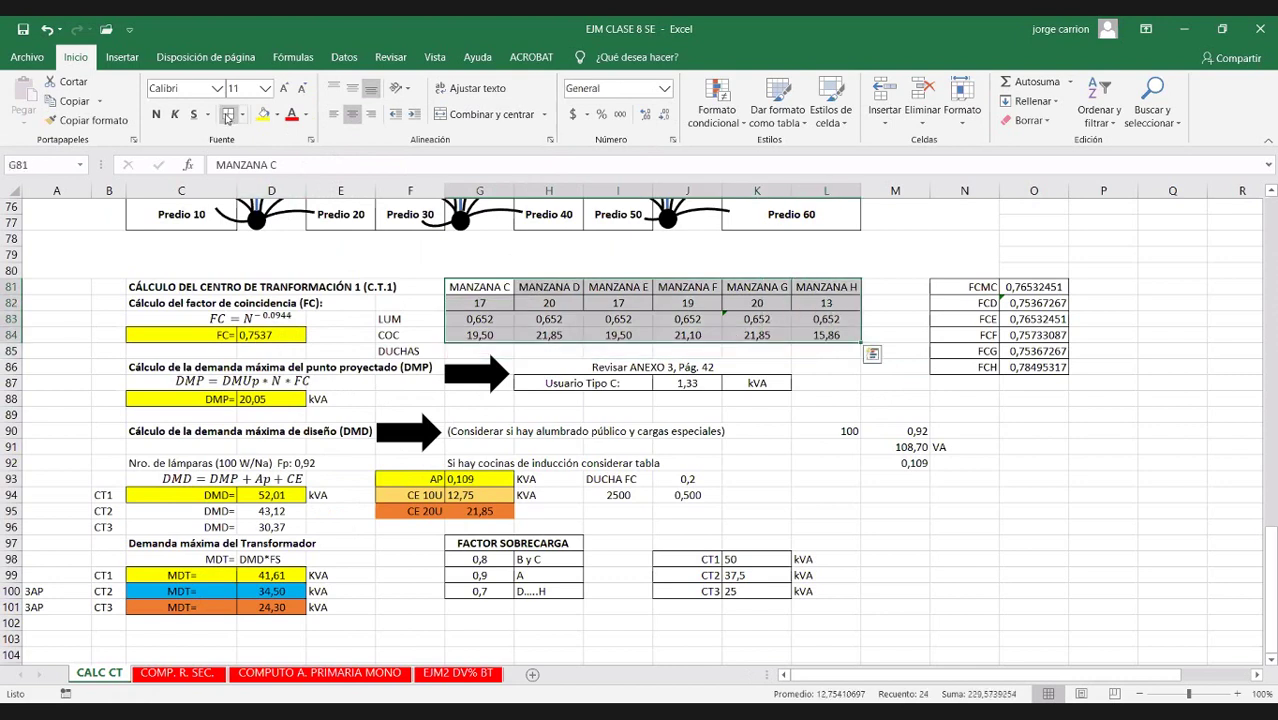
pyautogui.click(228, 114)
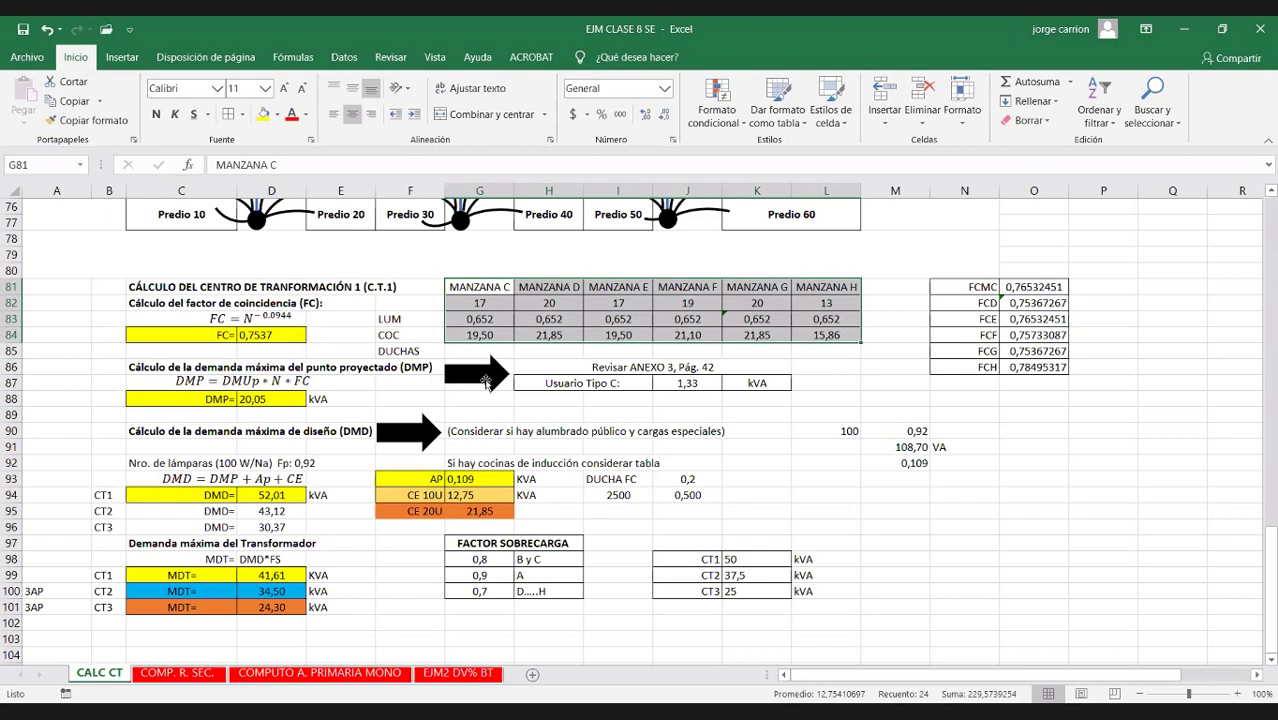
pyautogui.click(458, 351)
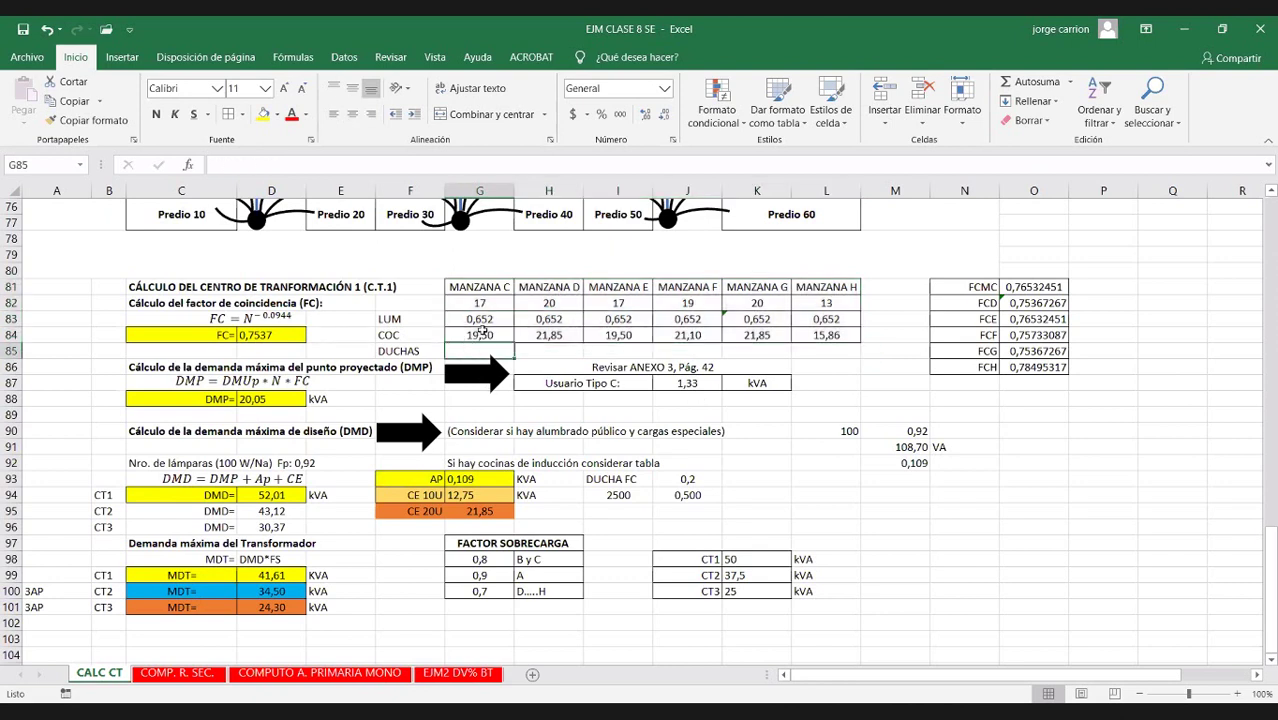
pyautogui.click(484, 335)
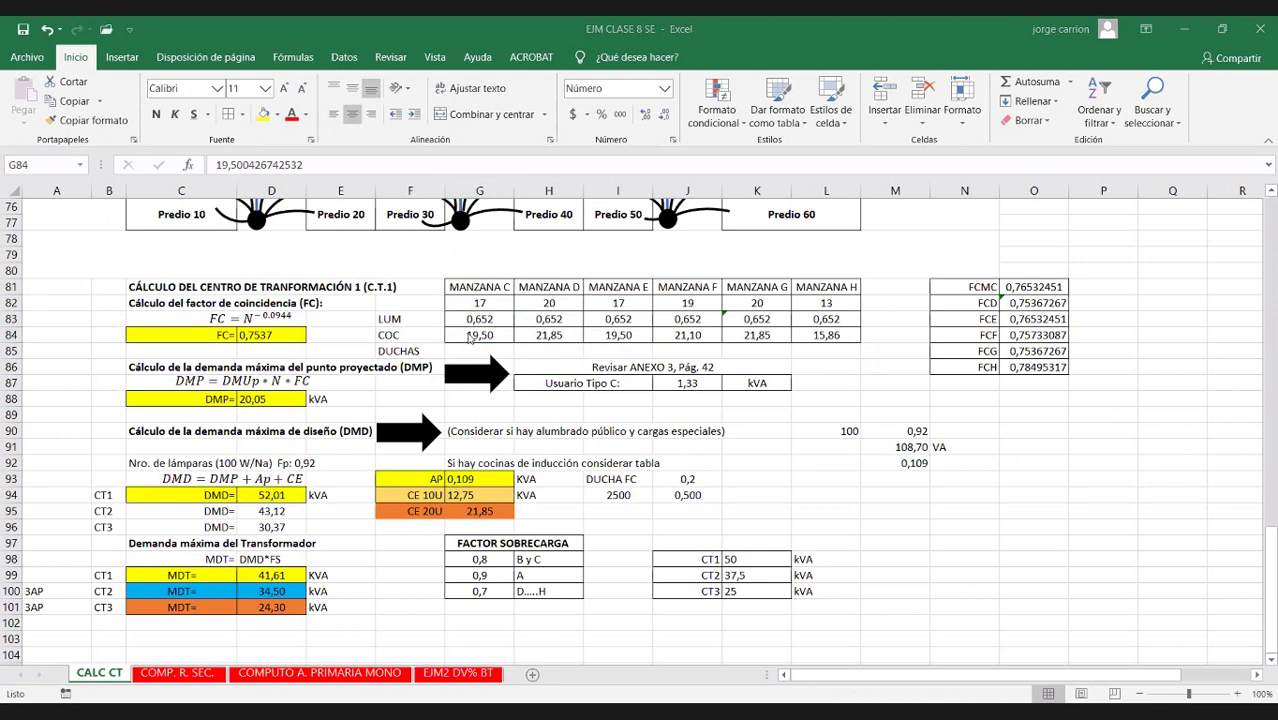
pyautogui.click(473, 336)
pyautogui.rightClick(340, 190)
pyautogui.click(377, 428)
# Enter the shower load for MANZANA C in the DUCHAS row (G85) as +G82*J94
pyautogui.click(477, 350)
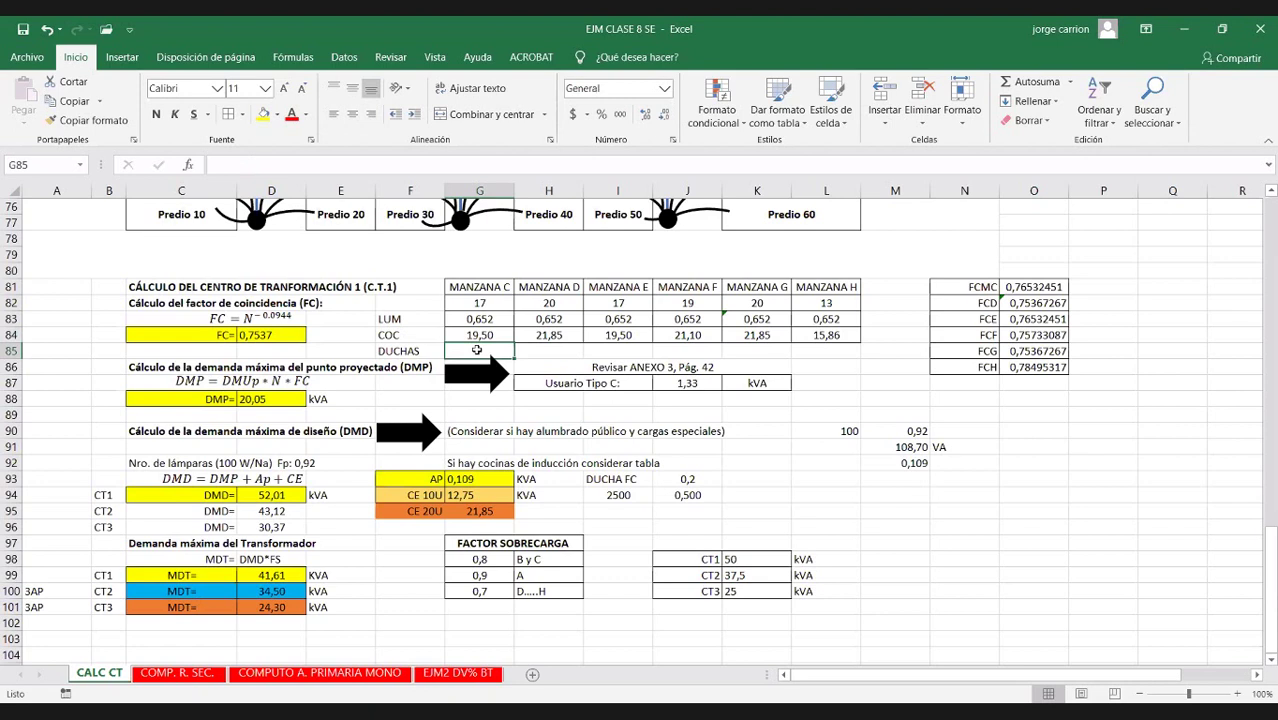
pyautogui.write('+')
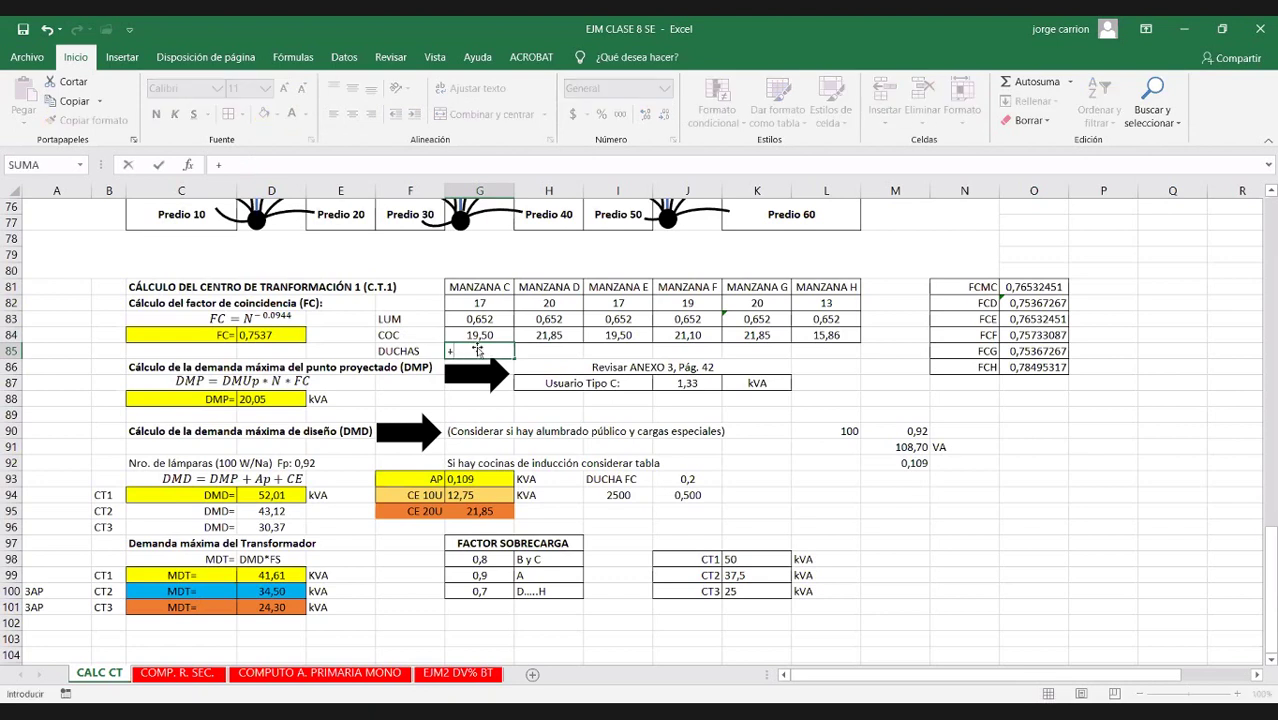
pyautogui.click(478, 303)
pyautogui.write('*')
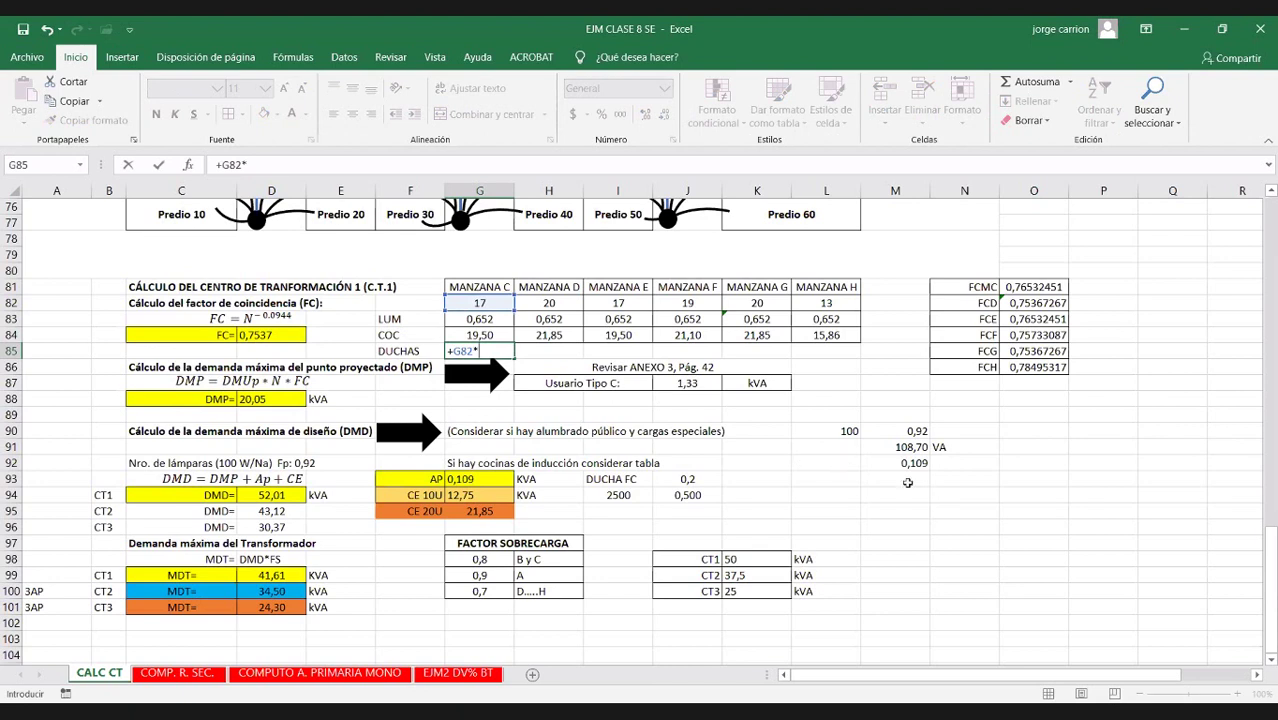
pyautogui.click(690, 495)
pyautogui.press('Return')
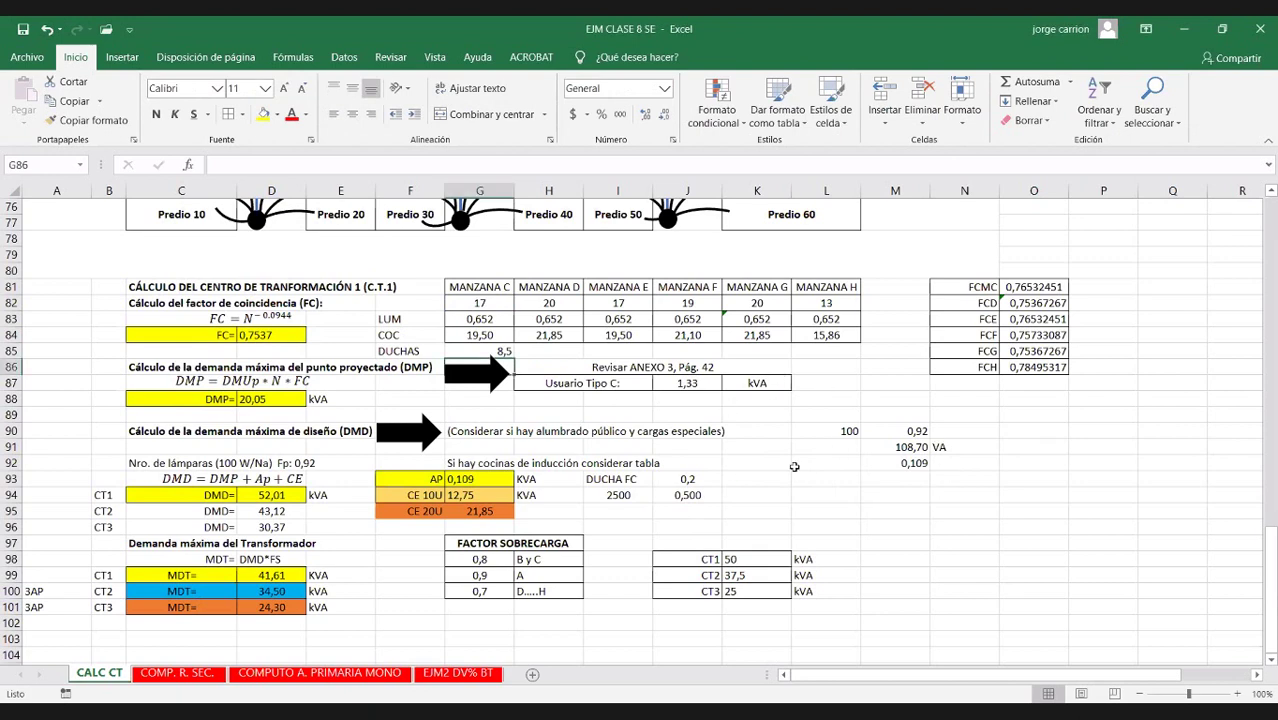
# In the MANZANA C shower formula (G85), replace J94 with (2000*0,30)
pyautogui.doubleClick(505, 351)
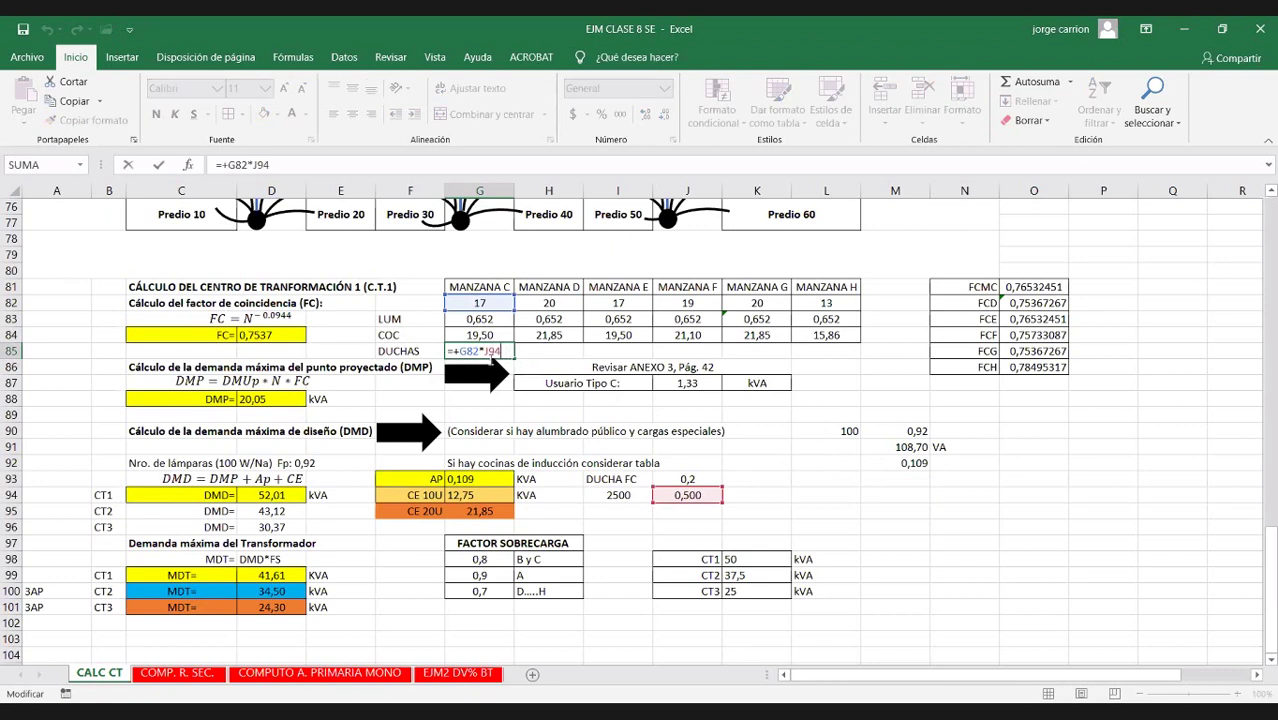
pyautogui.moveTo(478, 351)
pyautogui.mouseDown()
pyautogui.moveTo(458, 351)
pyautogui.moveTo(501, 351)
pyautogui.moveTo(484, 355)
pyautogui.mouseUp()
pyautogui.write('(2')
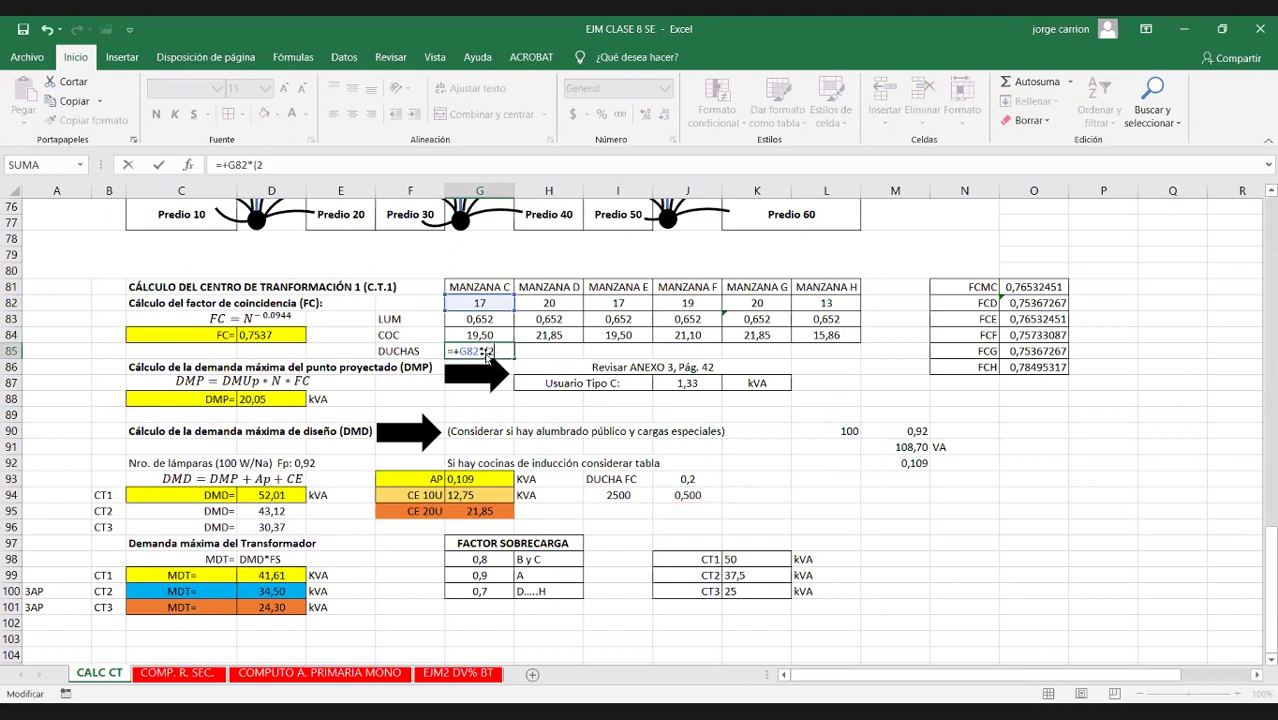
pyautogui.write('000*0,30)')
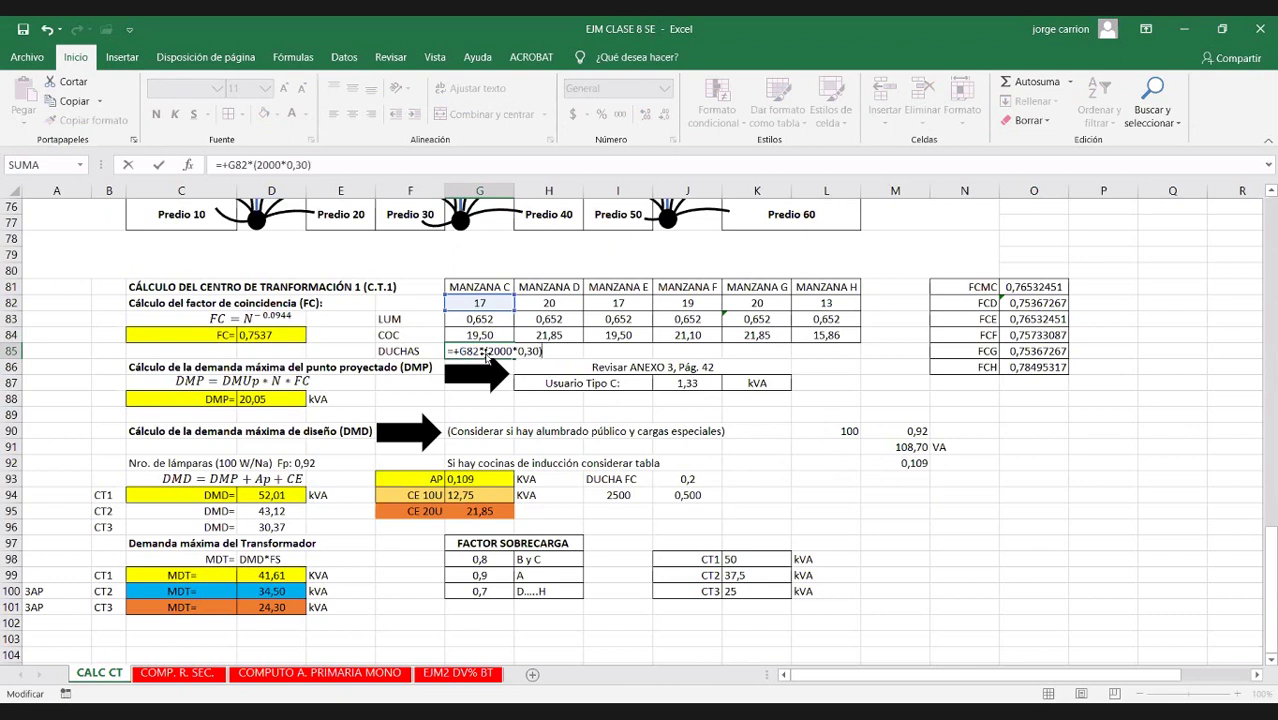
pyautogui.press('Return')
pyautogui.click(486, 368)
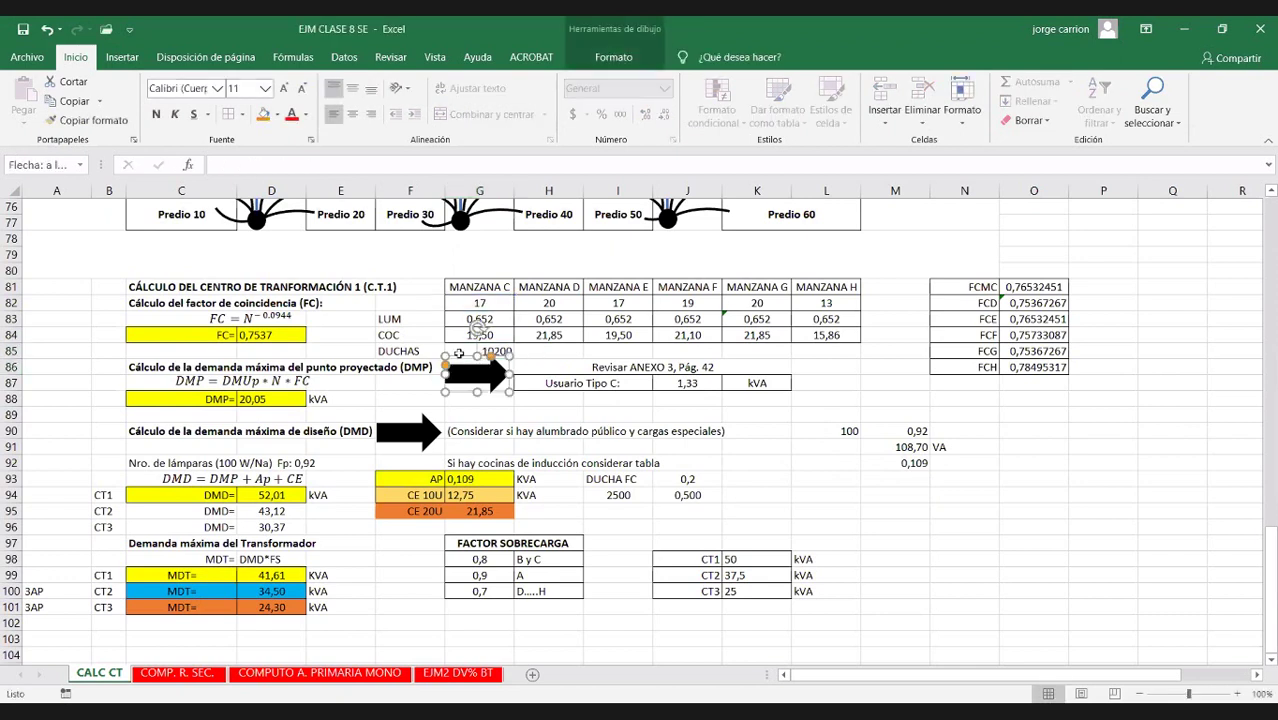
# Copy the shower formula from G85 into H85 for MANZANA D and make it refer to H82, as +H82*(2000*0,3)
pyautogui.click(480, 351)
pyautogui.moveTo(248, 164); pyautogui.dragTo(220, 164)
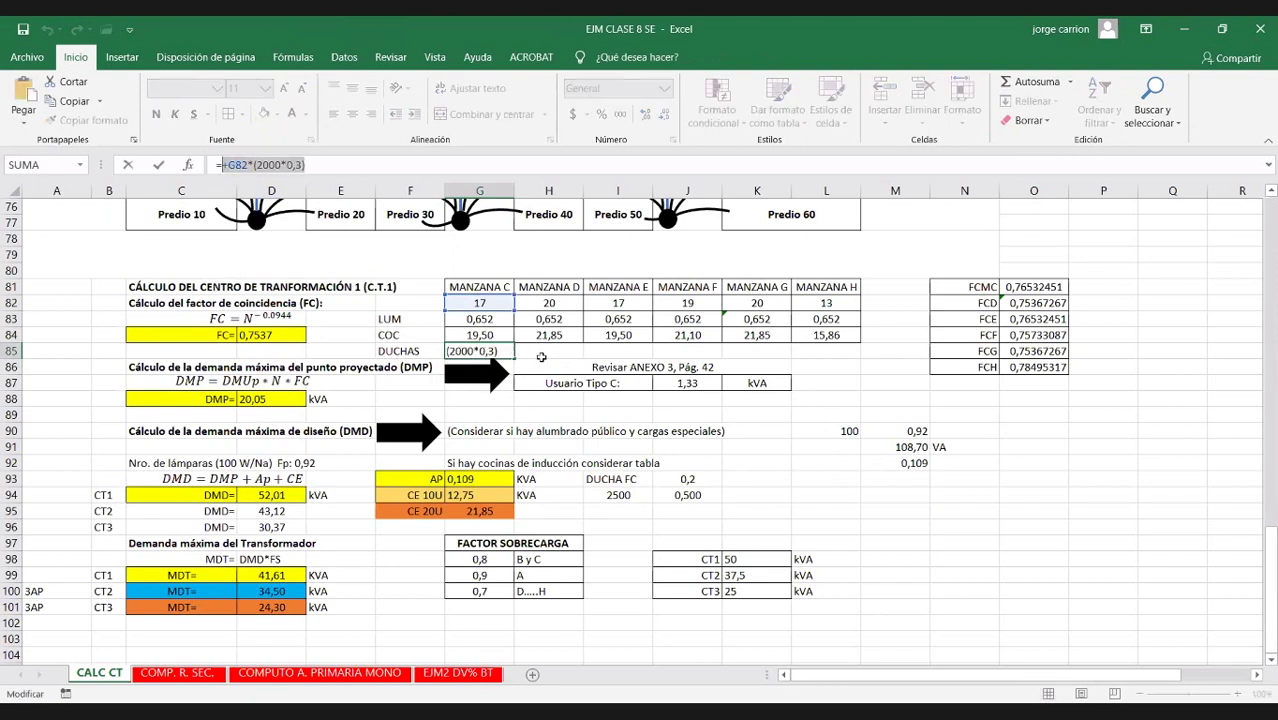
pyautogui.click(546, 350)
pyautogui.doubleClick(546, 350)
pyautogui.write('+G82*(2000*0,3)')
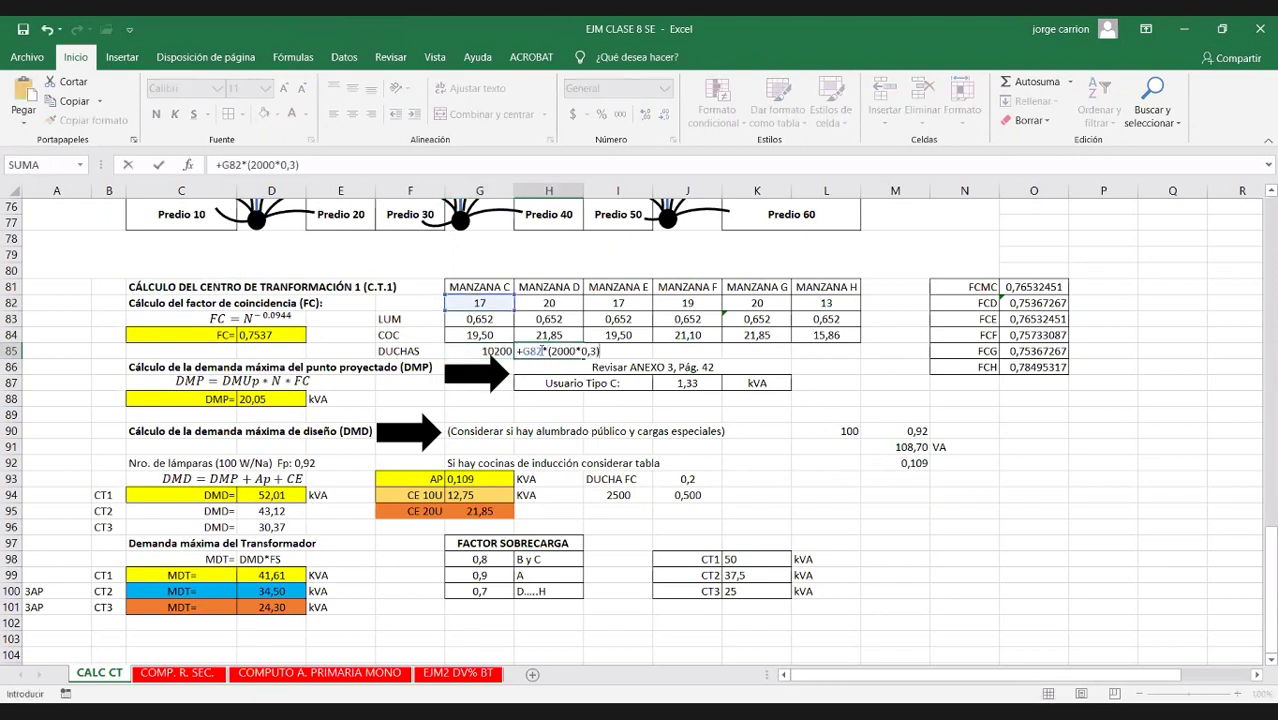
pyautogui.doubleClick(532, 351)
pyautogui.click(553, 302)
pyautogui.press('Return')
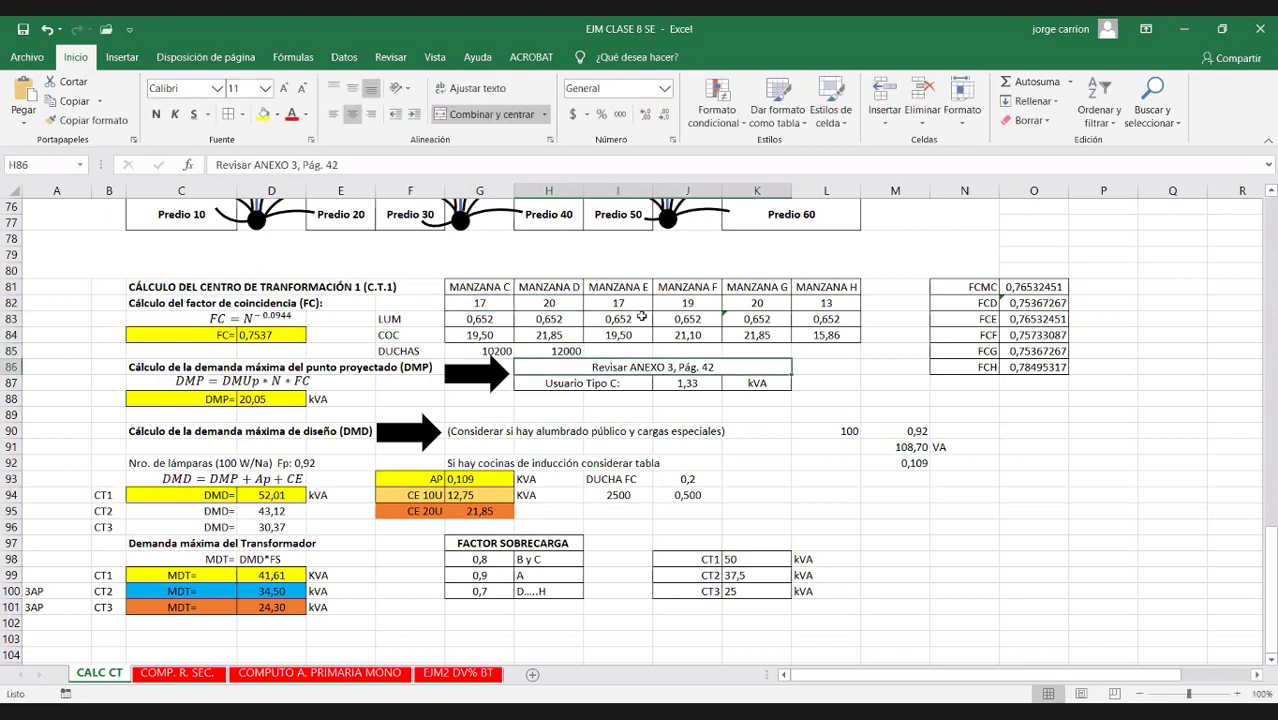
pyautogui.click(612, 349)
pyautogui.doubleClick(613, 349)
pyautogui.write('+G82*(2000*0,3)')
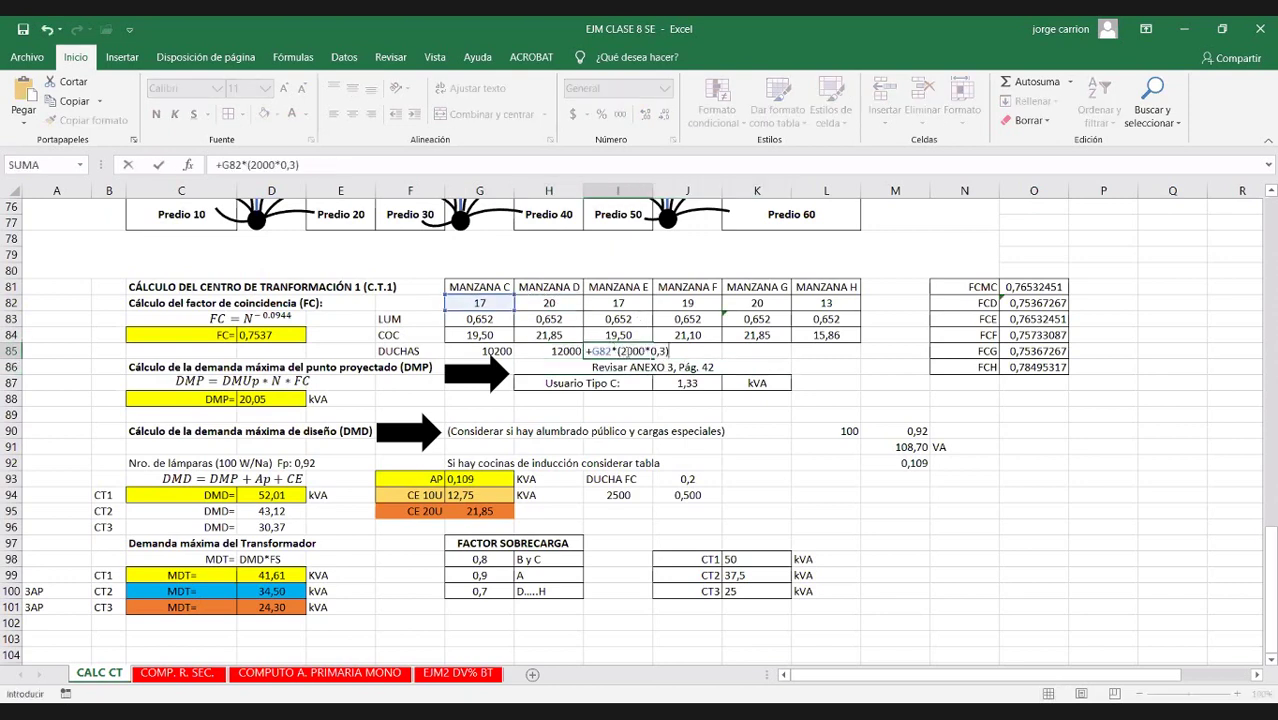
pyautogui.doubleClick(602, 351)
pyautogui.press('Escape')
# Convert the MANZANA C shower load in G85 to kilo units with the formula =+(G82*(2000*0,3))/1000
pyautogui.click(500, 358)
pyautogui.click(500, 349)
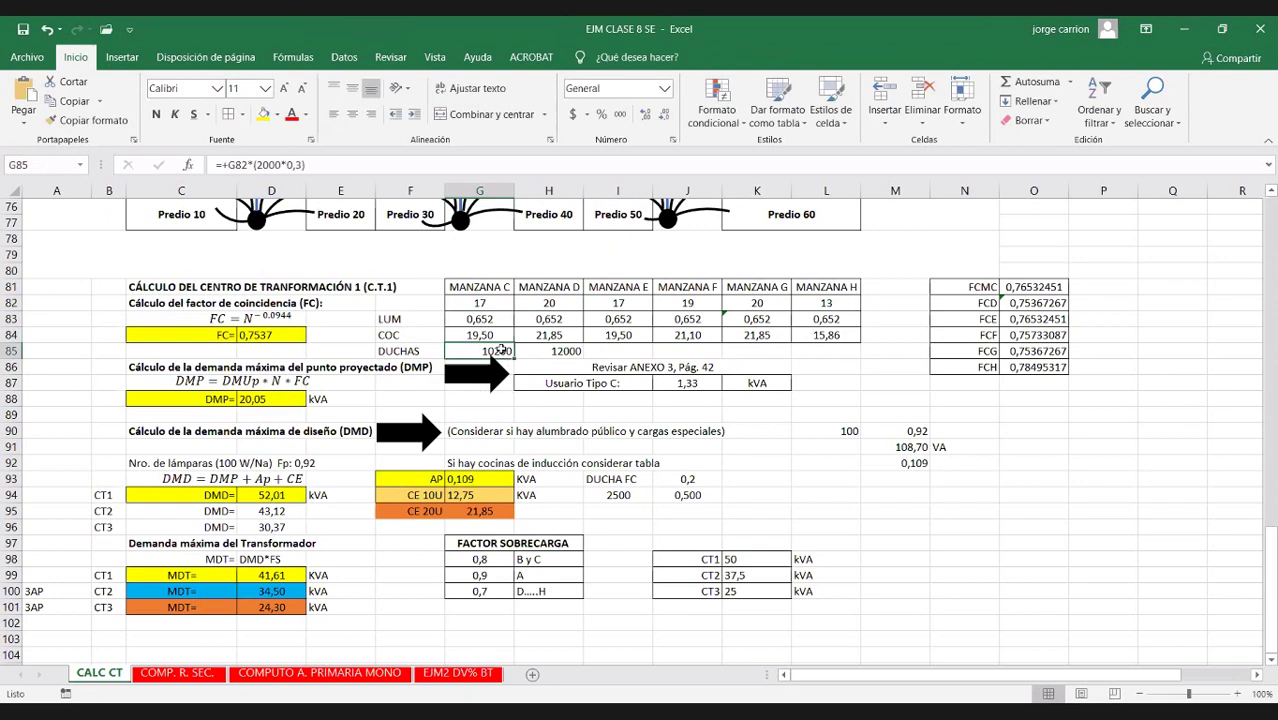
pyautogui.doubleClick(451, 351)
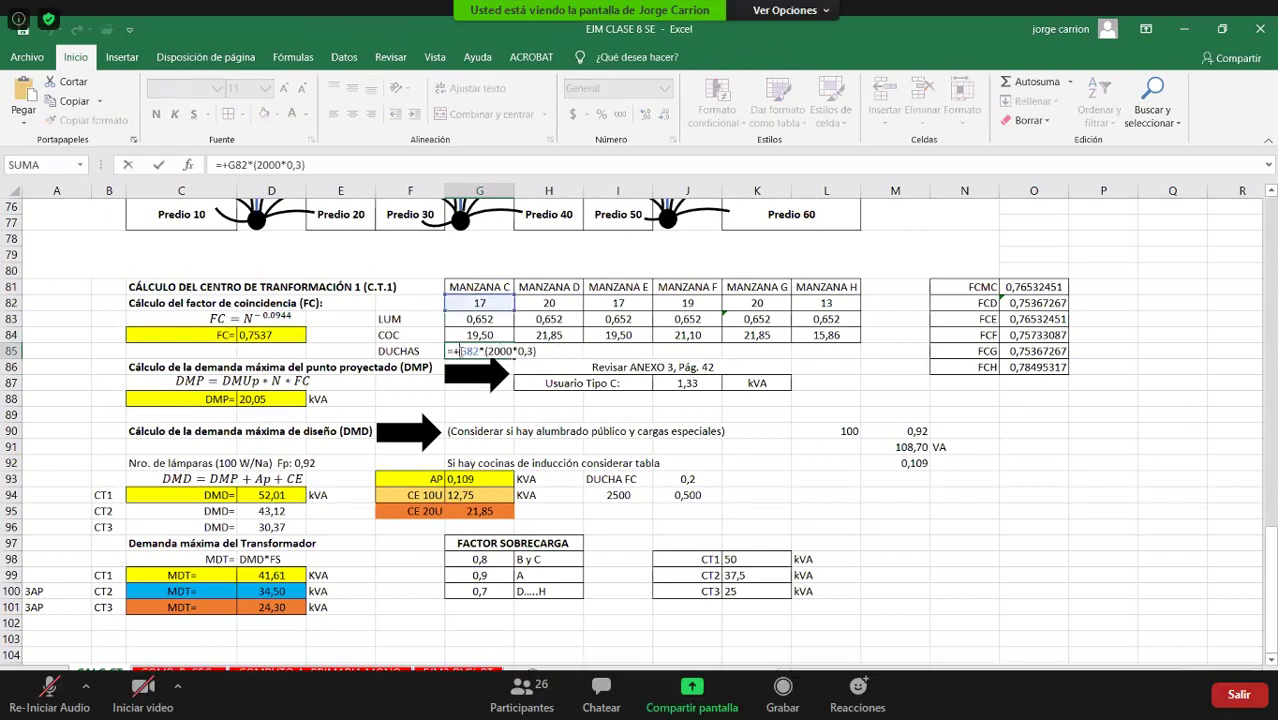
pyautogui.write('(')
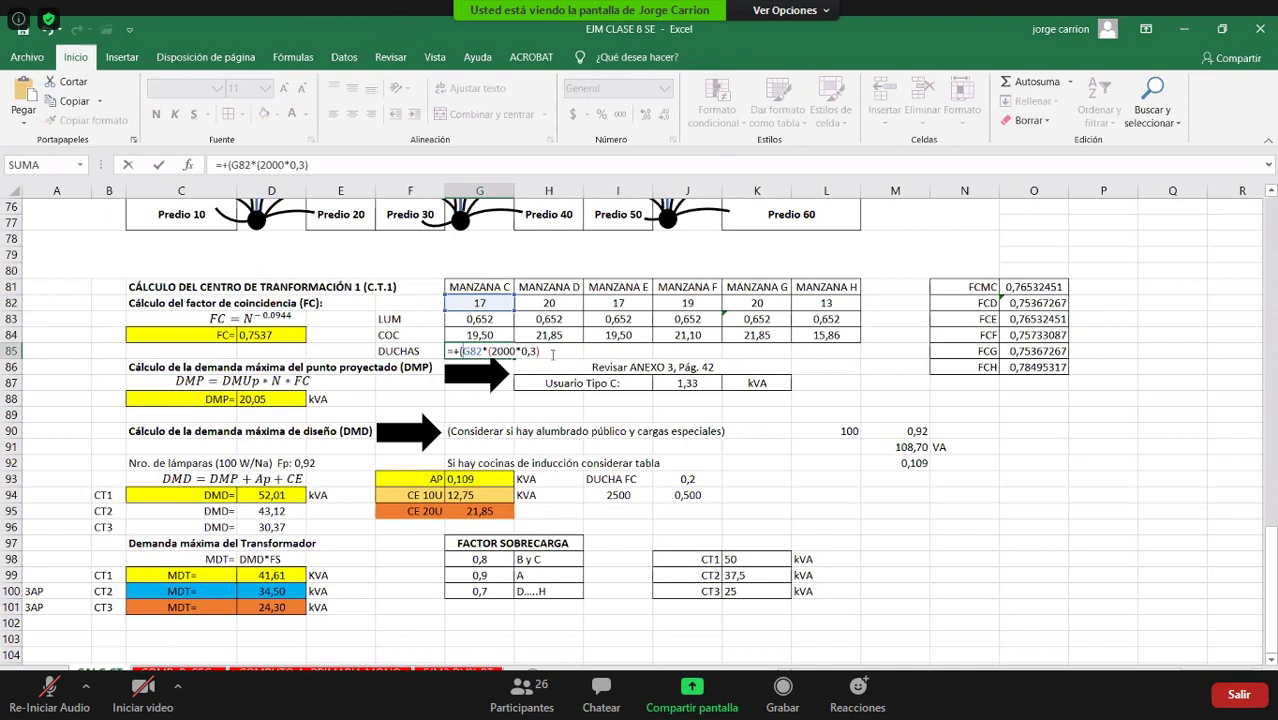
pyautogui.click(552, 353)
pyautogui.write('=')
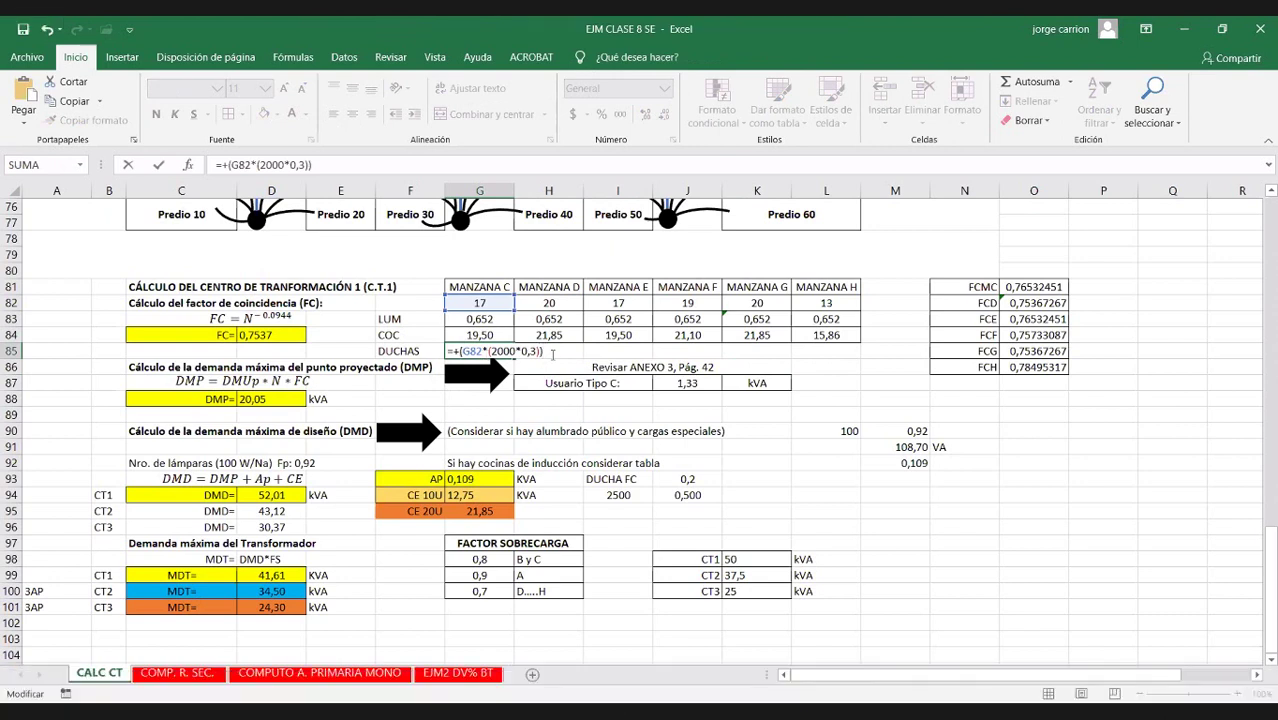
pyautogui.write('/1000')
pyautogui.press('Return')
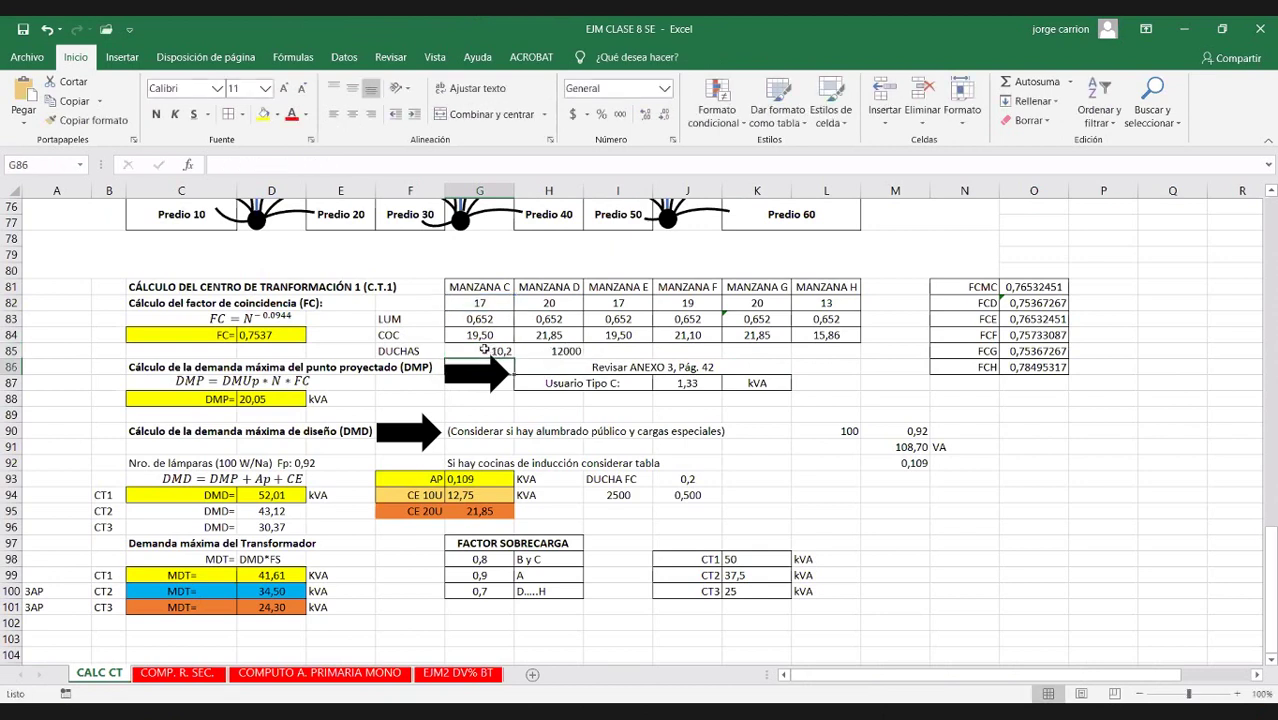
# Replace the MANZANA D shower load in H85 with a copy of G85's formula that refers to H82: =+(H82*(2000*0,3))/1000
pyautogui.click(484, 349)
pyautogui.moveTo(340, 164); pyautogui.dragTo(218, 164)
pyautogui.hotkey('ctrl', 'c')
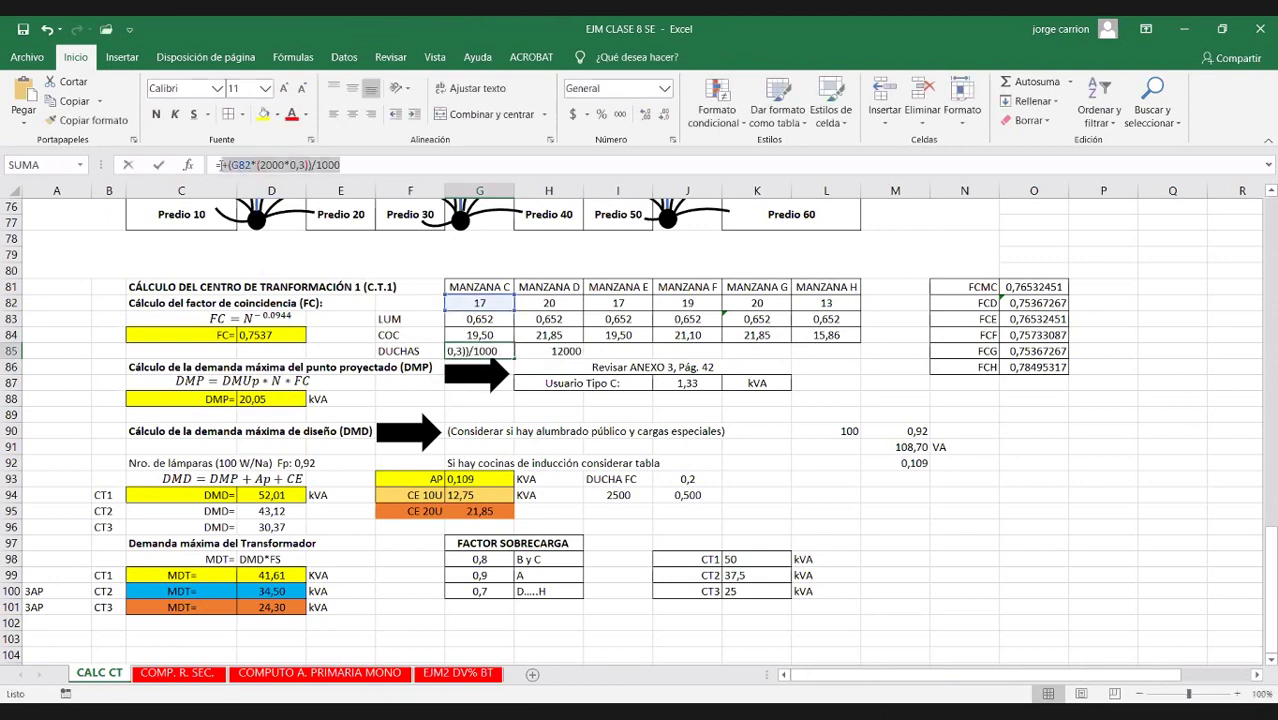
pyautogui.press('Escape')
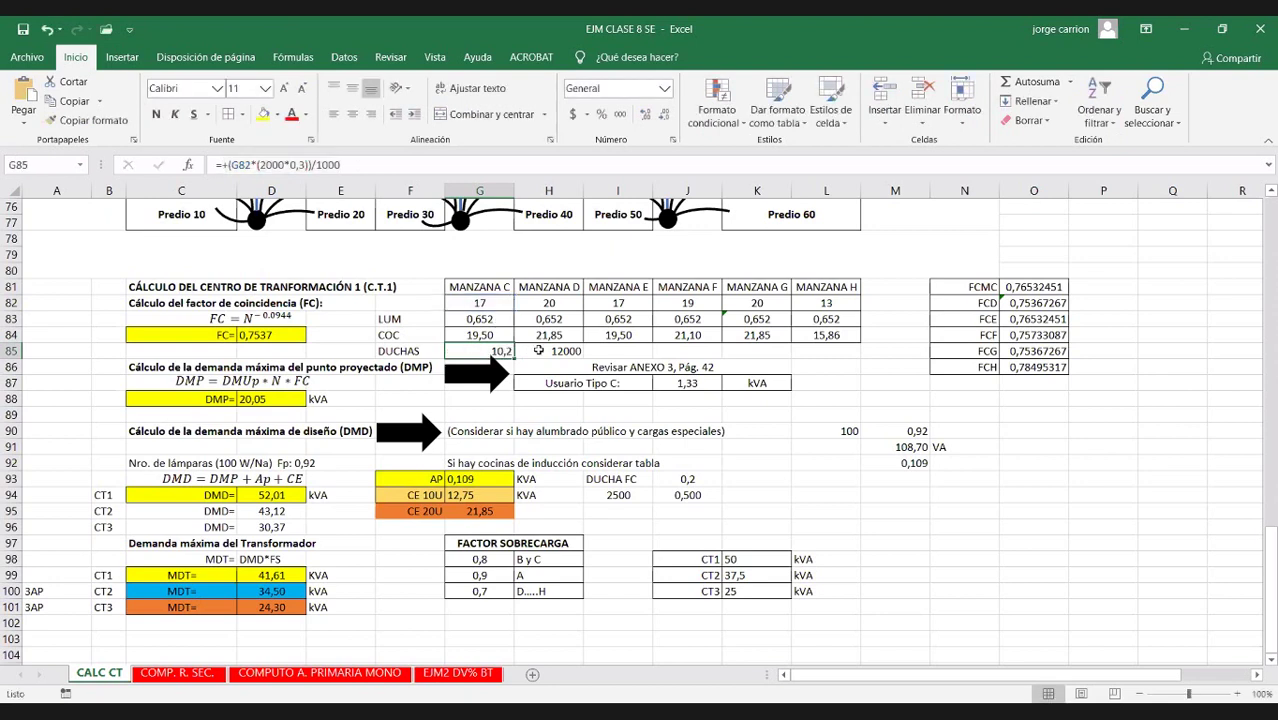
pyautogui.click(538, 349)
pyautogui.press('Delete')
pyautogui.hotkey('ctrl', 'v')
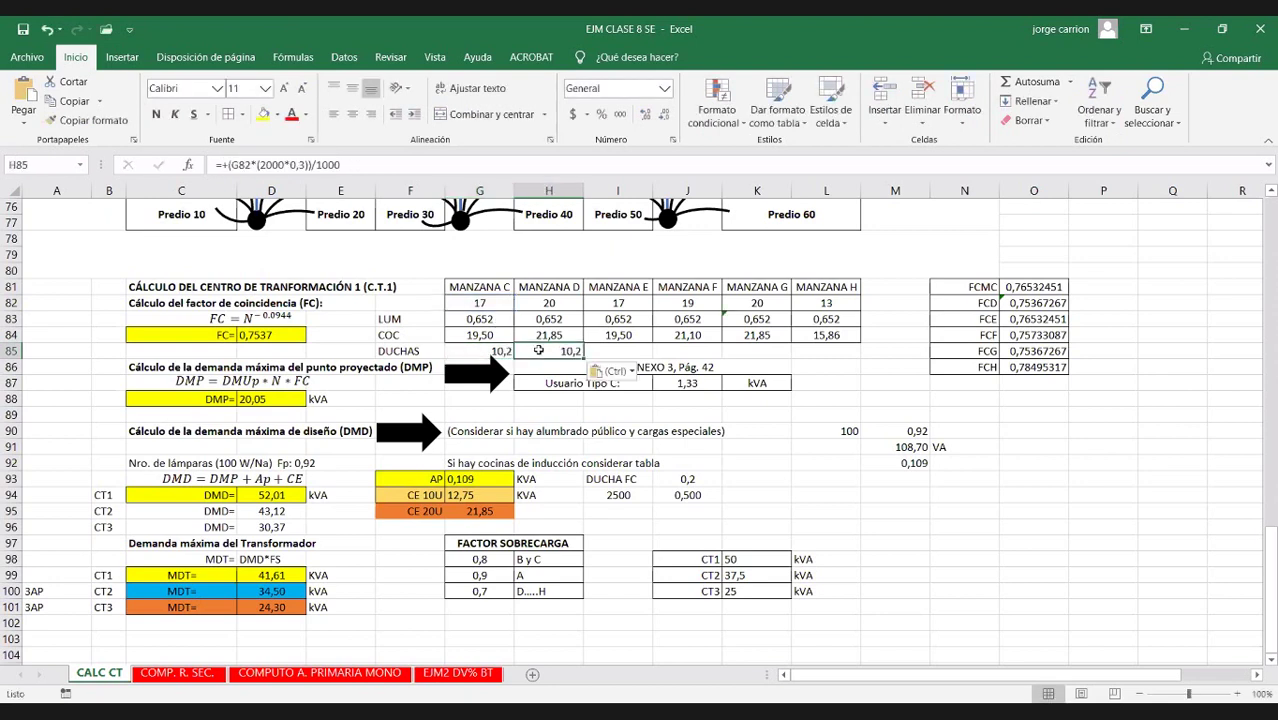
pyautogui.doubleClick(540, 350)
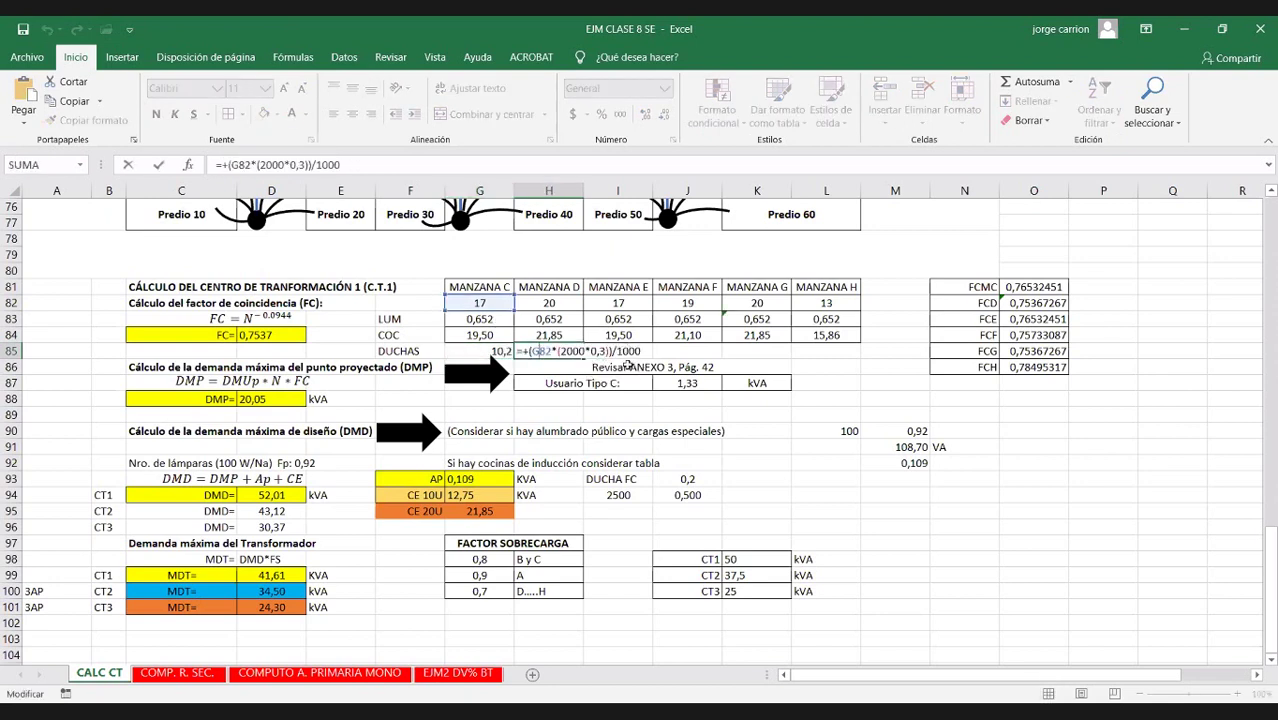
pyautogui.doubleClick(543, 351)
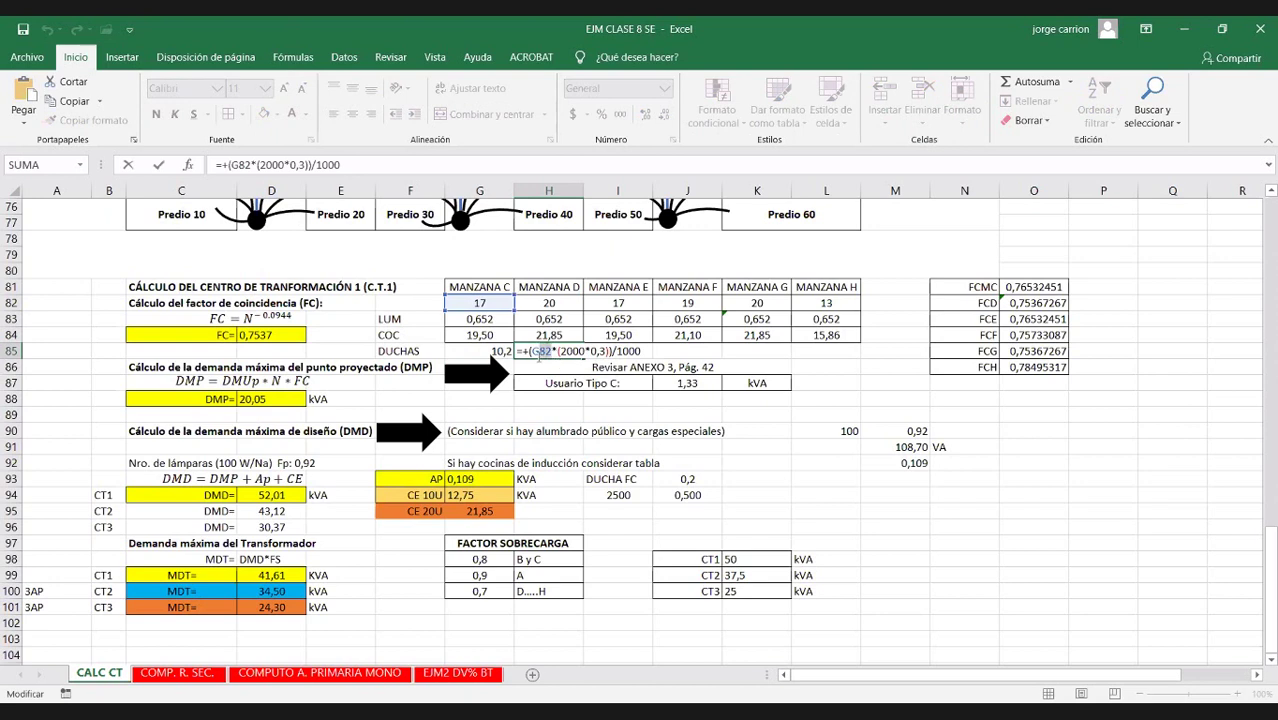
pyautogui.click(541, 302)
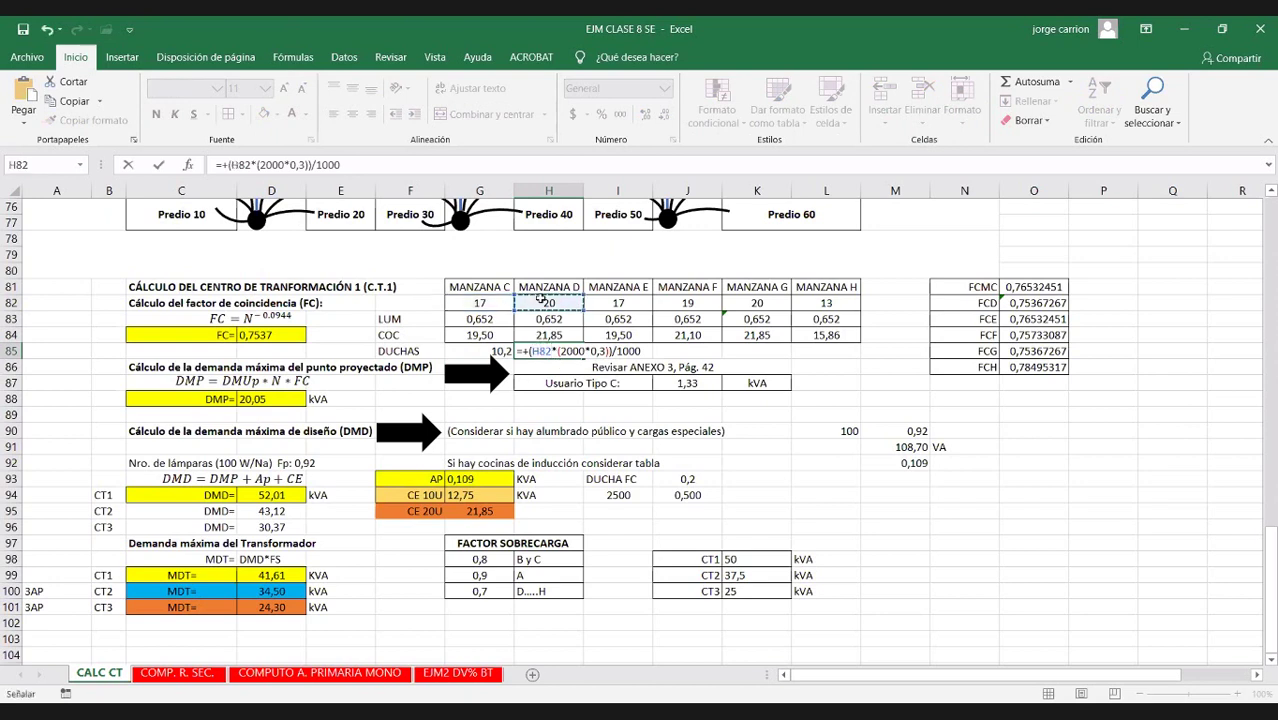
pyautogui.press('Return')
# Centre the DUCHAS row (G85:L85) and enter the copied shower formula in I85 for MANZANA E, using its user count in I82
pyautogui.moveTo(490, 349); pyautogui.dragTo(836, 350)
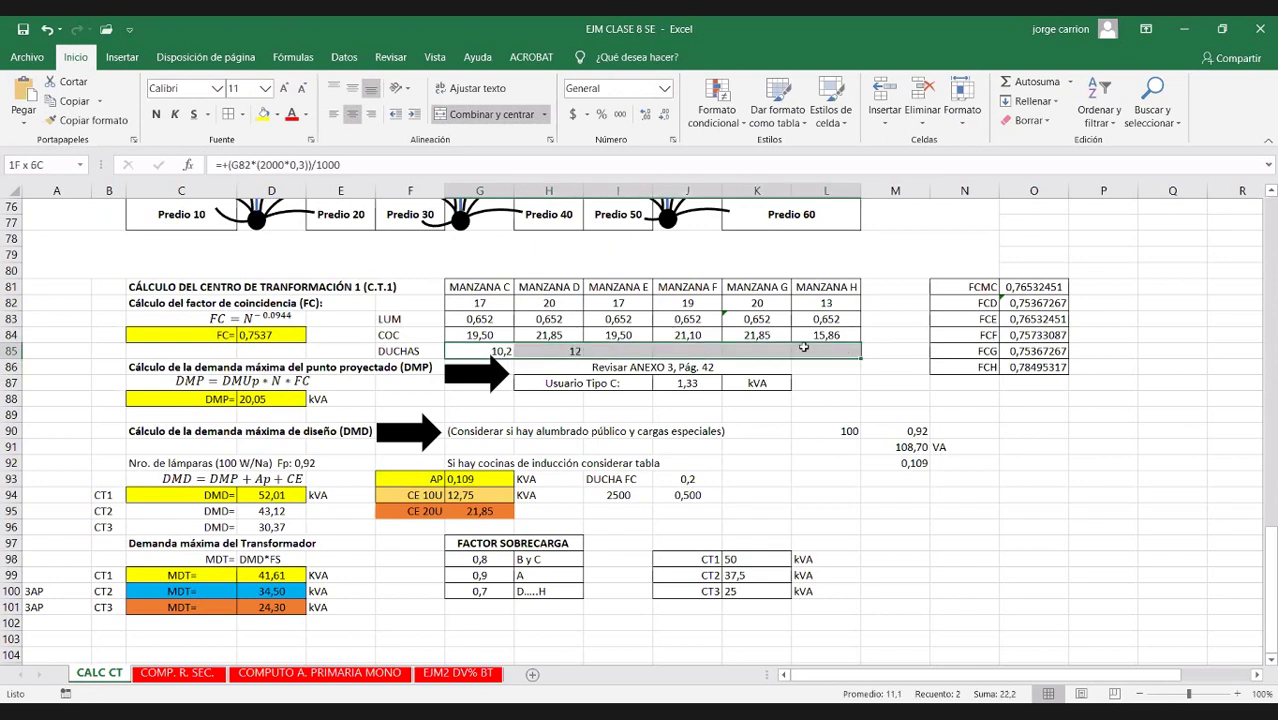
pyautogui.click(352, 114)
pyautogui.click(613, 349)
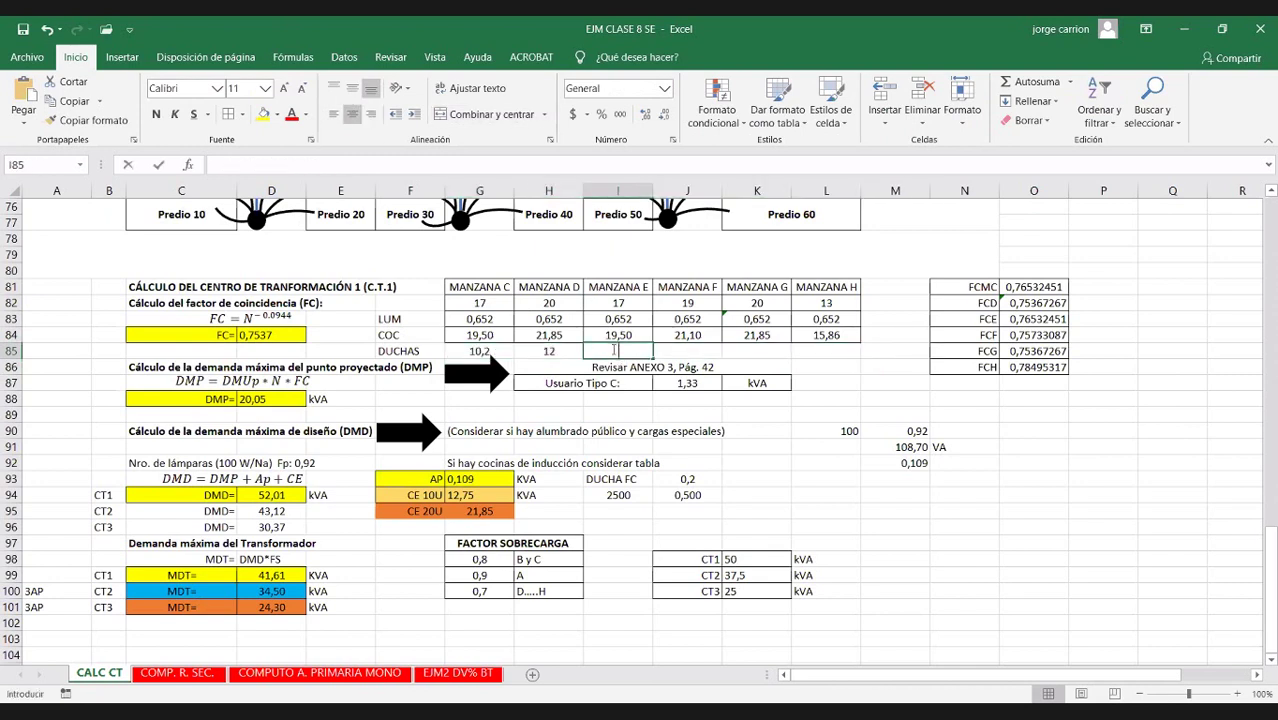
pyautogui.write('+')
pyautogui.write('+(G82*(2000*0,3))/1000')
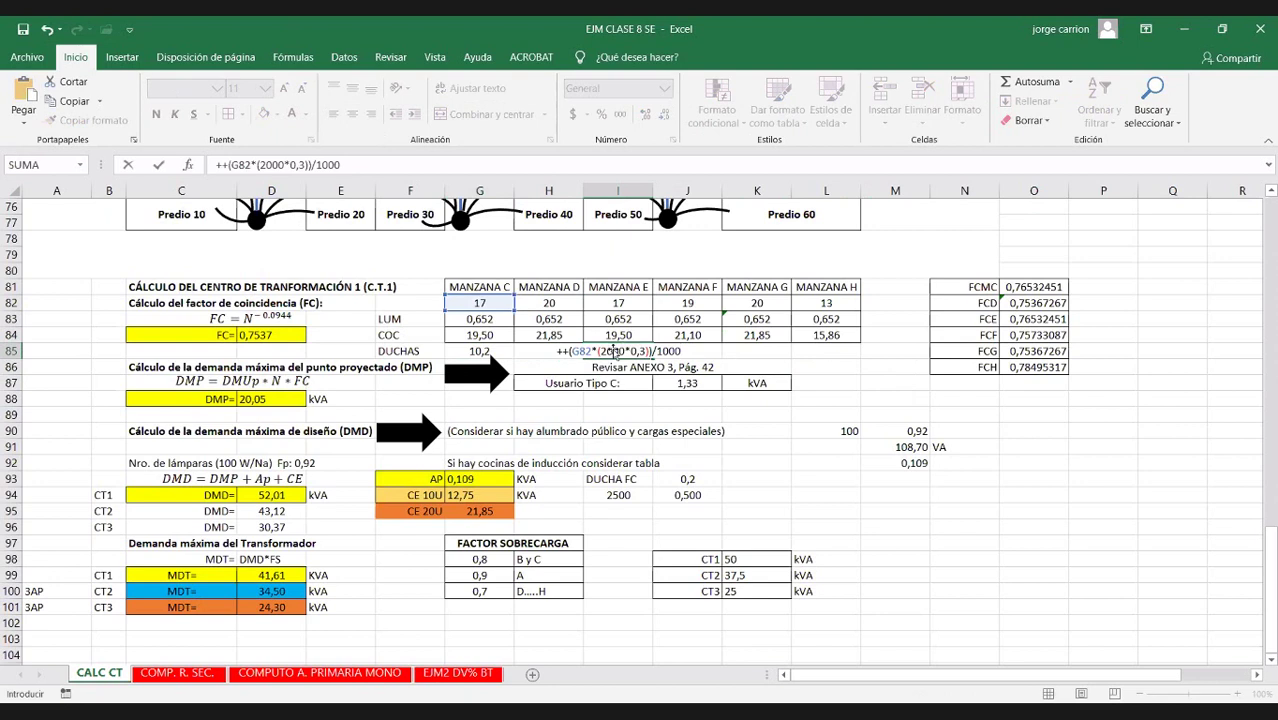
pyautogui.click(617, 300)
pyautogui.press('Return')
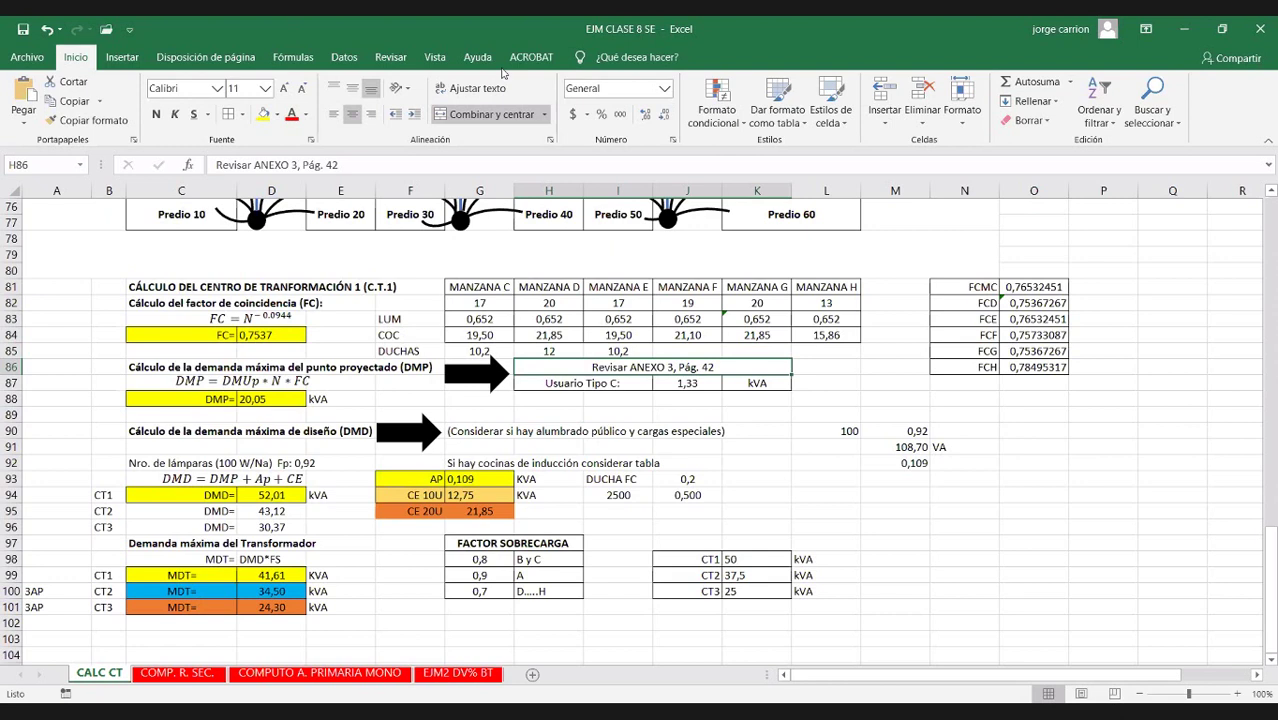
# Enter the MANZANA F shower load in J85 as +(J82*(2000*0,3))/1000
pyautogui.press('Up')
pyautogui.press('Right')
pyautogui.press('Right')
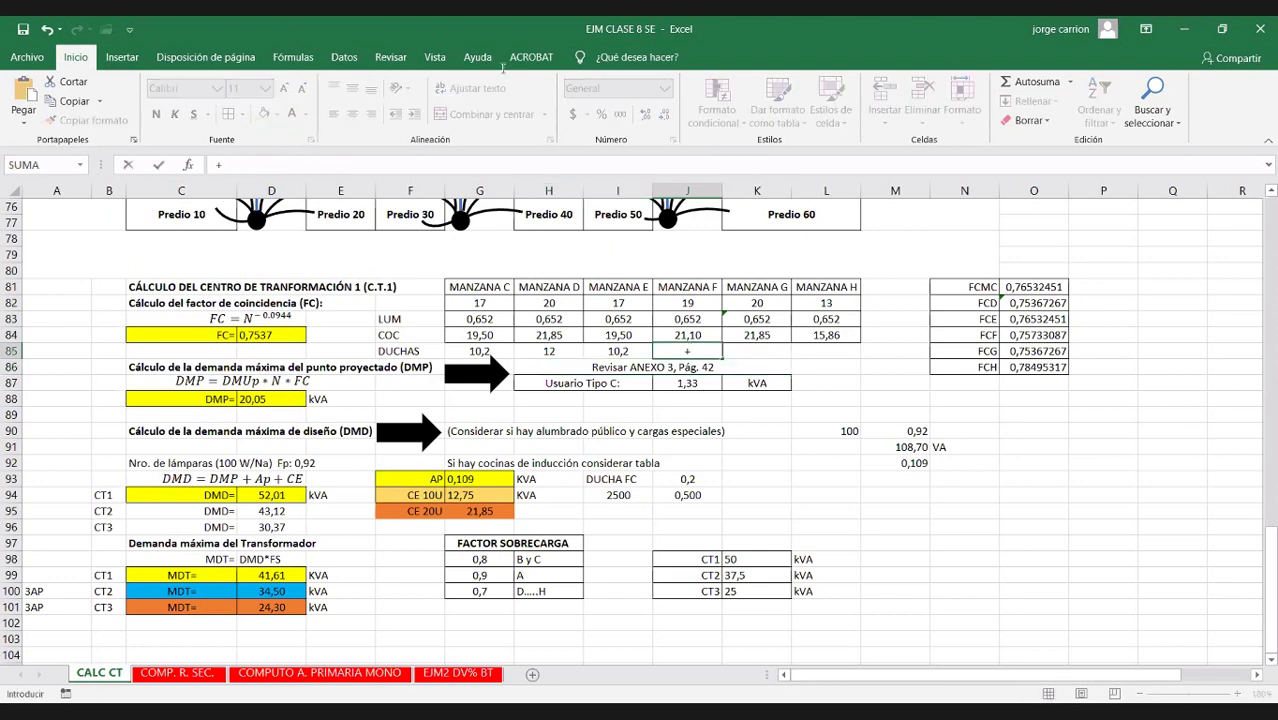
pyautogui.write('+(G82*(2000*0,3))/1000')
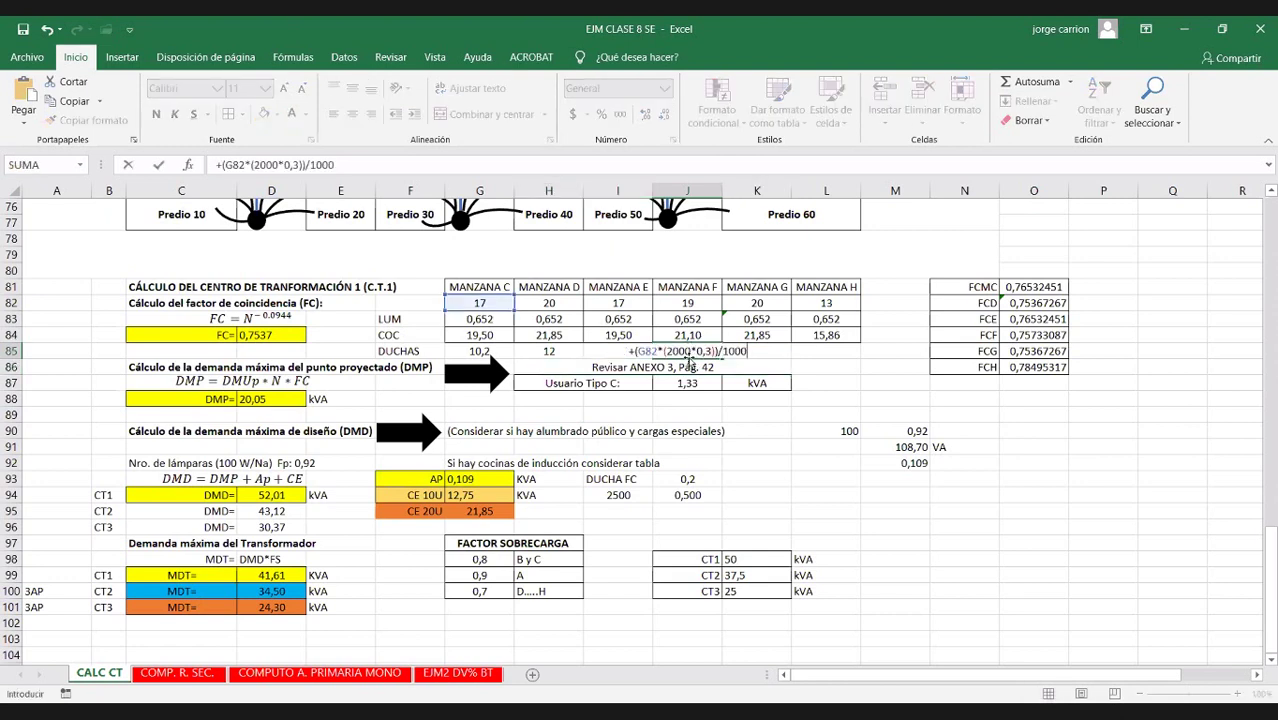
pyautogui.doubleClick(645, 351)
pyautogui.click(684, 303)
pyautogui.press('Return')
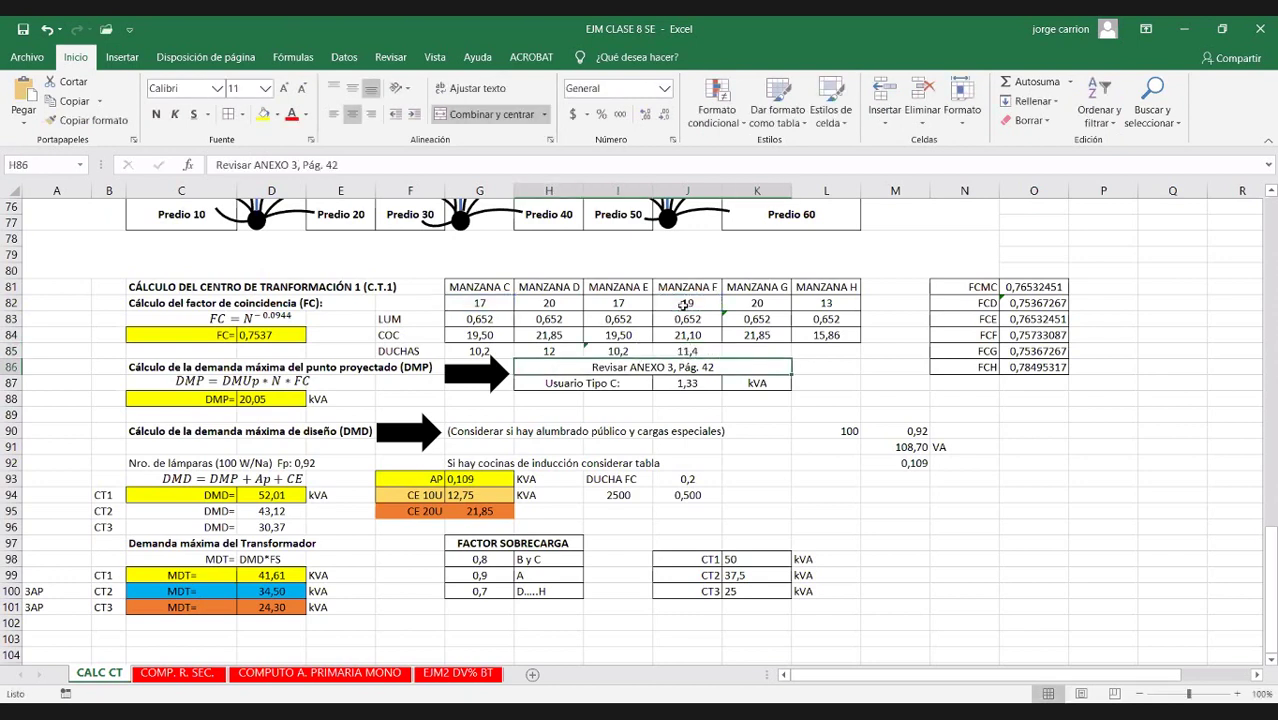
# Enter the MANZANA G shower load in K85 as +(K82*(2000*0,3))/1000
pyautogui.click(769, 351)
pyautogui.doubleClick(769, 351)
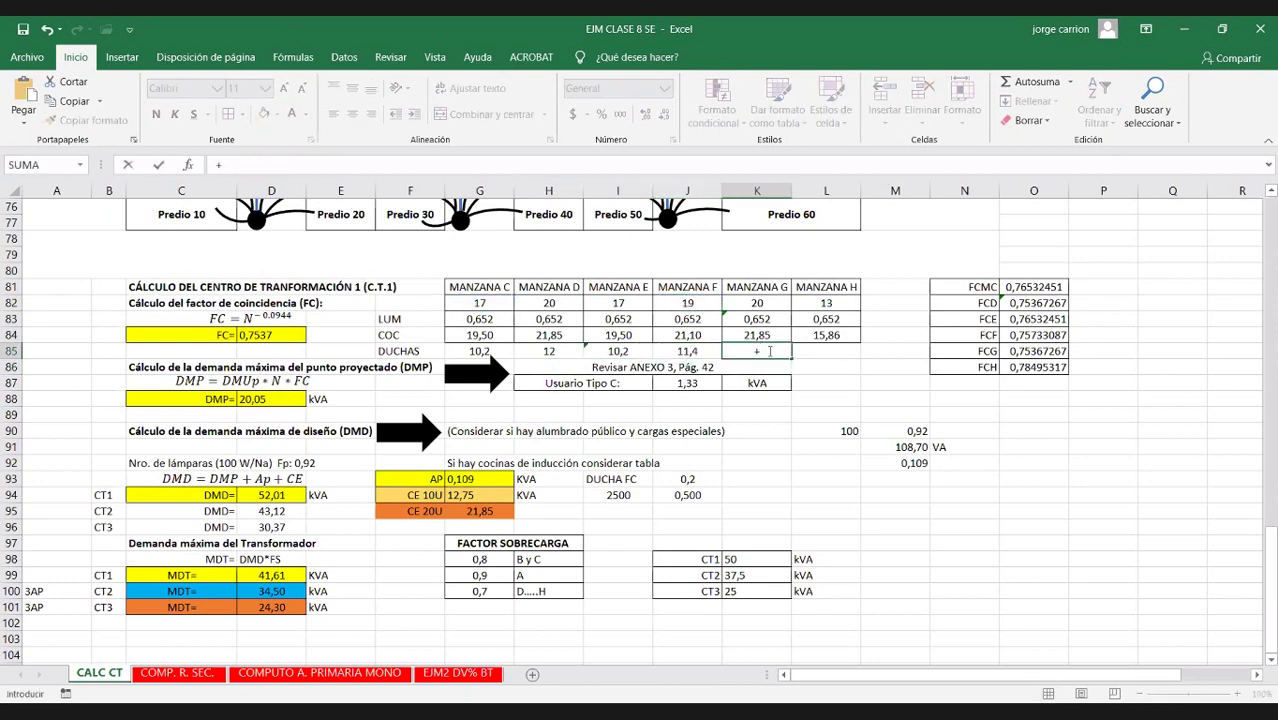
pyautogui.write('+(G82*(2000*0,3))/1000')
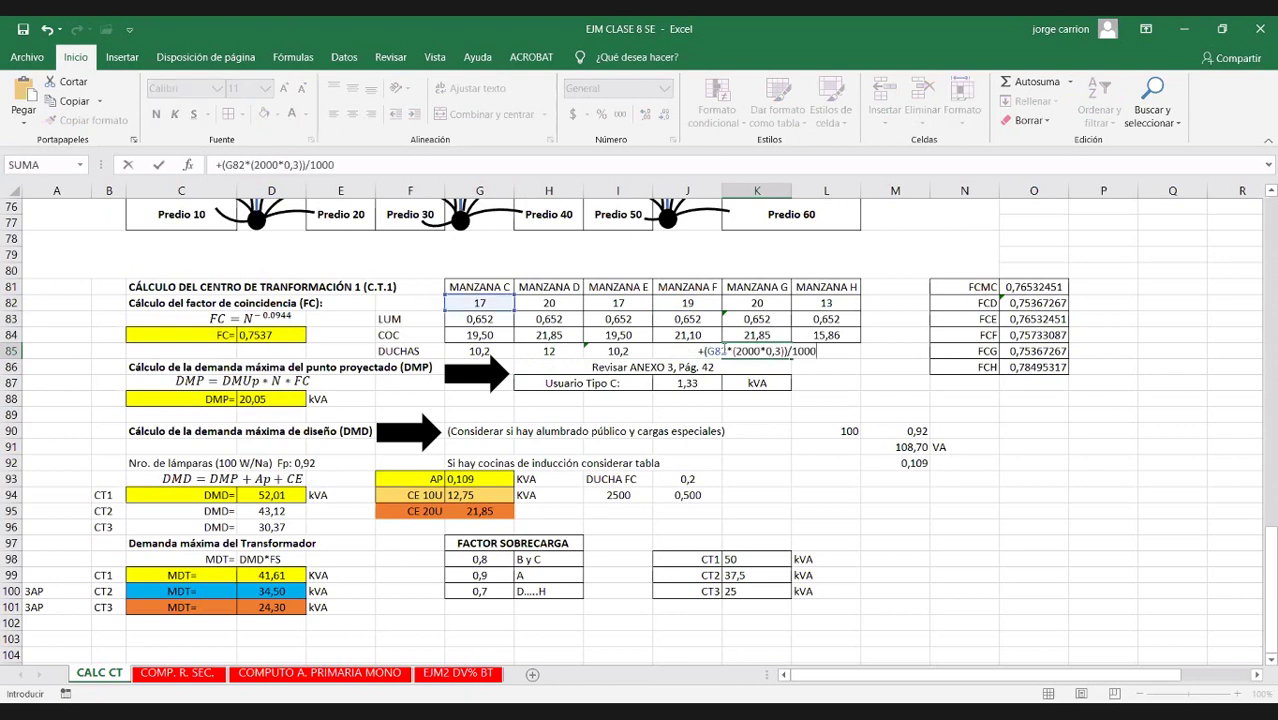
pyautogui.doubleClick(712, 351)
pyautogui.click(759, 299)
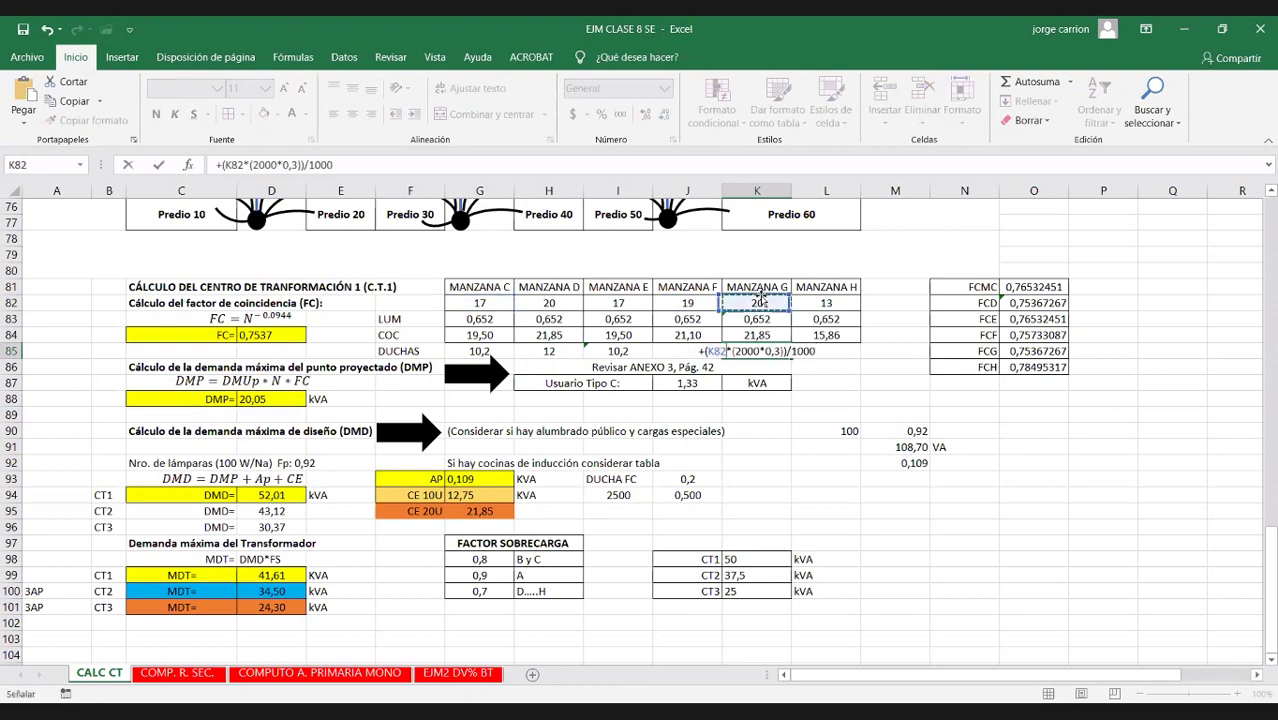
pyautogui.press('Return')
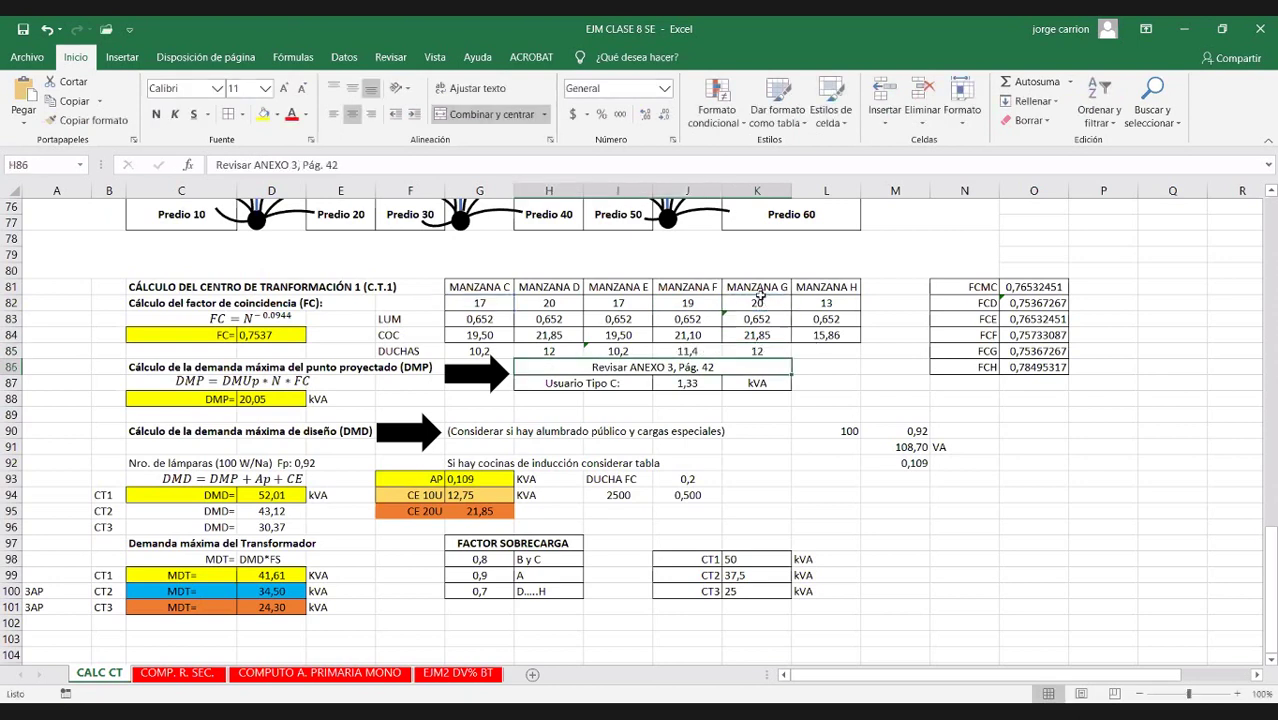
# Copy the shower load formula into L85 for MANZANA H and point it to L82: =+(L82*(2000*0,3))/1000
pyautogui.click(829, 351)
pyautogui.hotkey('ctrl', 'v')
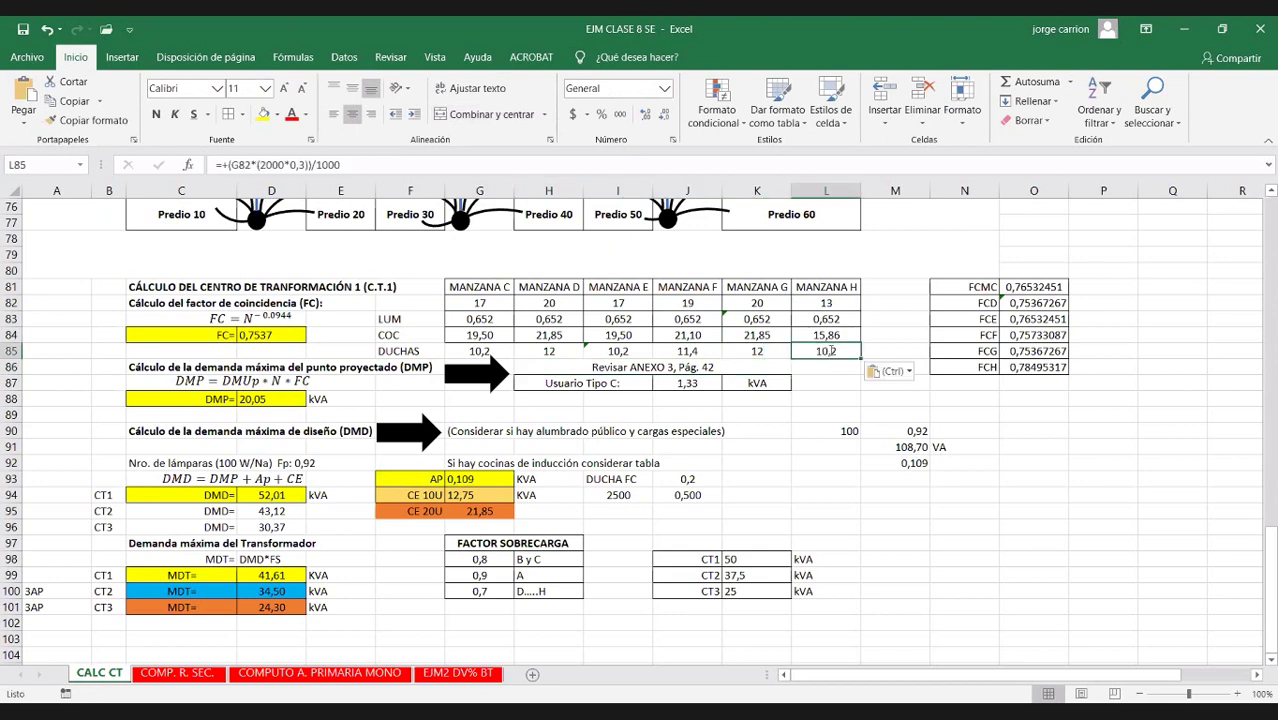
pyautogui.doubleClick(829, 351)
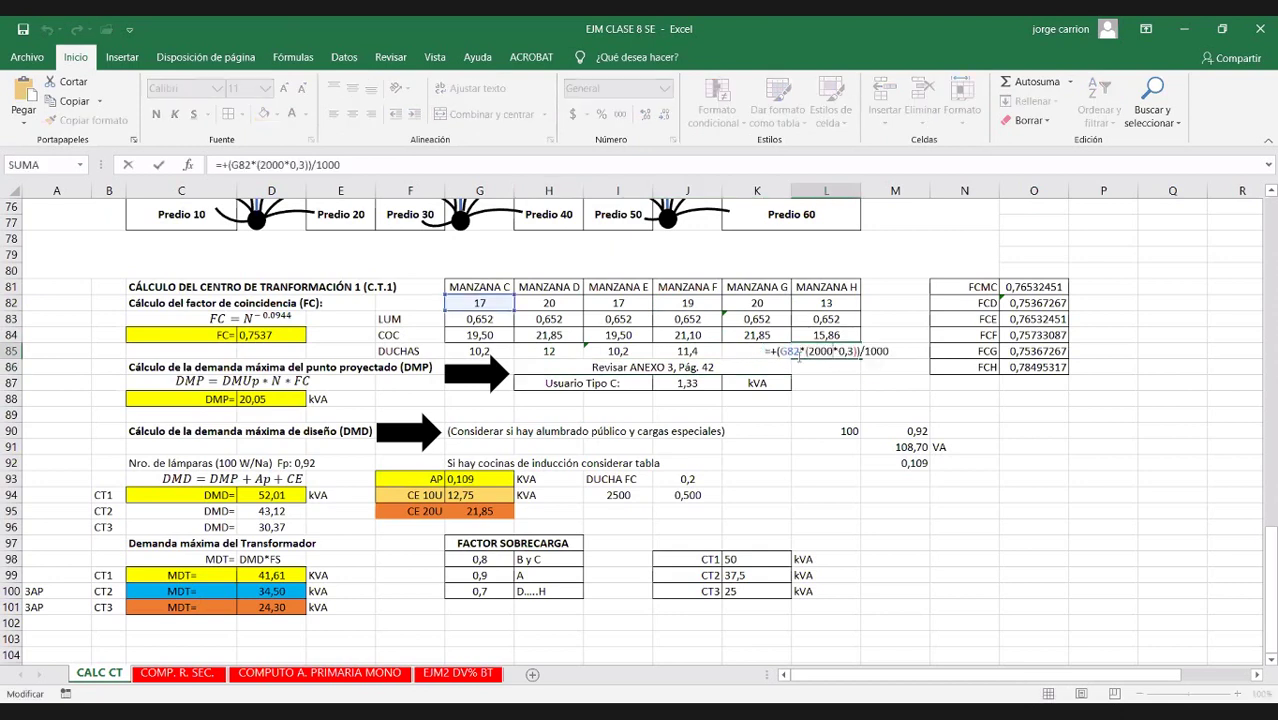
pyautogui.doubleClick(789, 351)
pyautogui.click(818, 304)
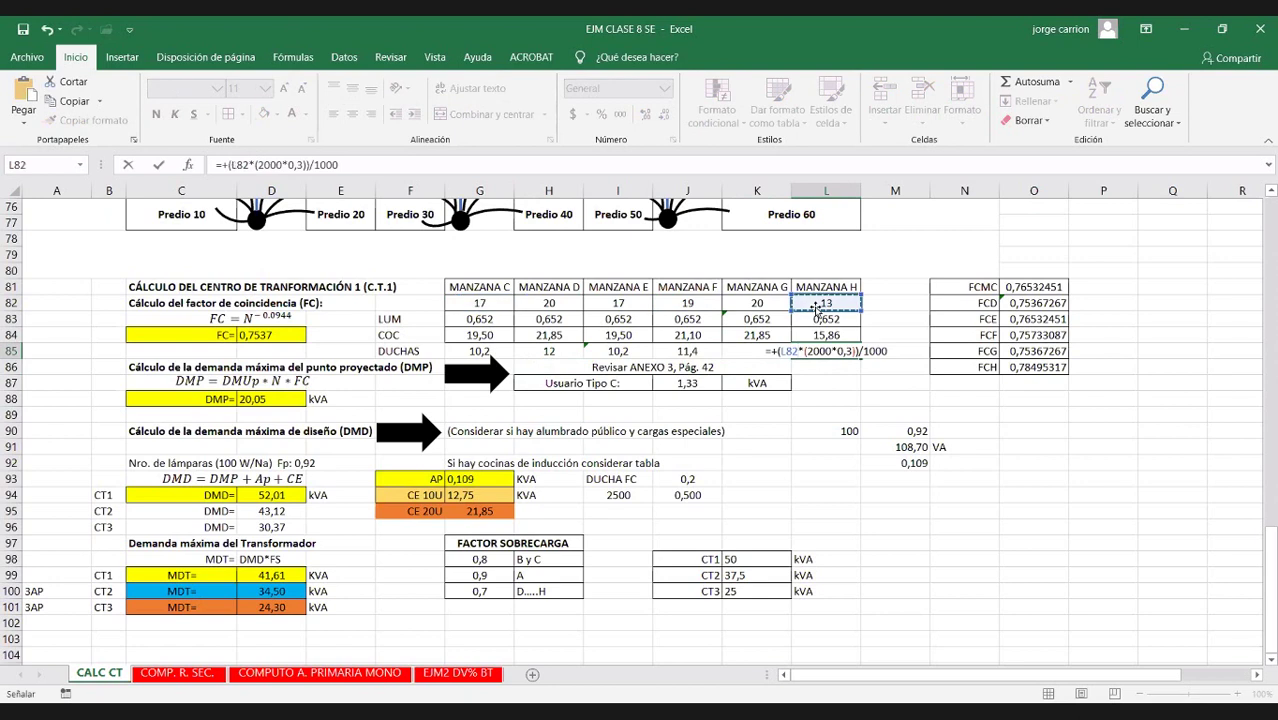
pyautogui.press('Return')
pyautogui.click(984, 500)
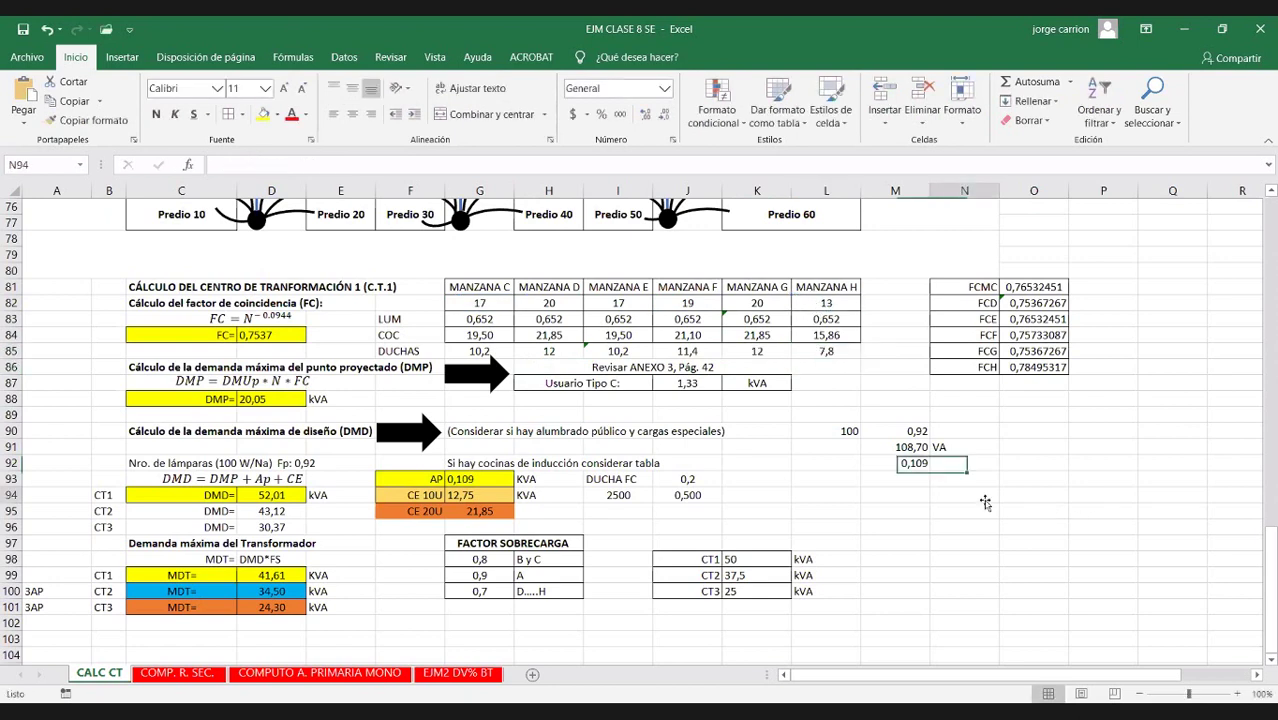
# Check the lamp load formula in M92 and the MANZANA C lighting load formula in G83
pyautogui.doubleClick(908, 463)
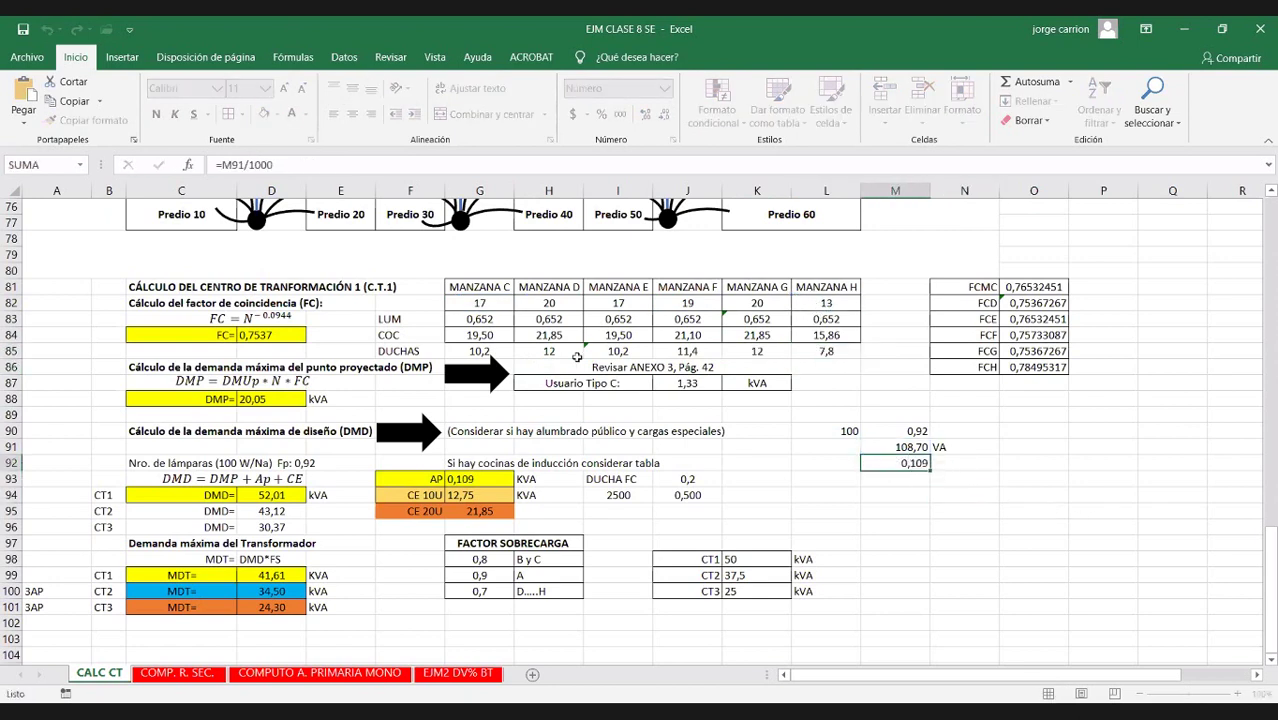
pyautogui.press('Escape')
pyautogui.click(481, 318)
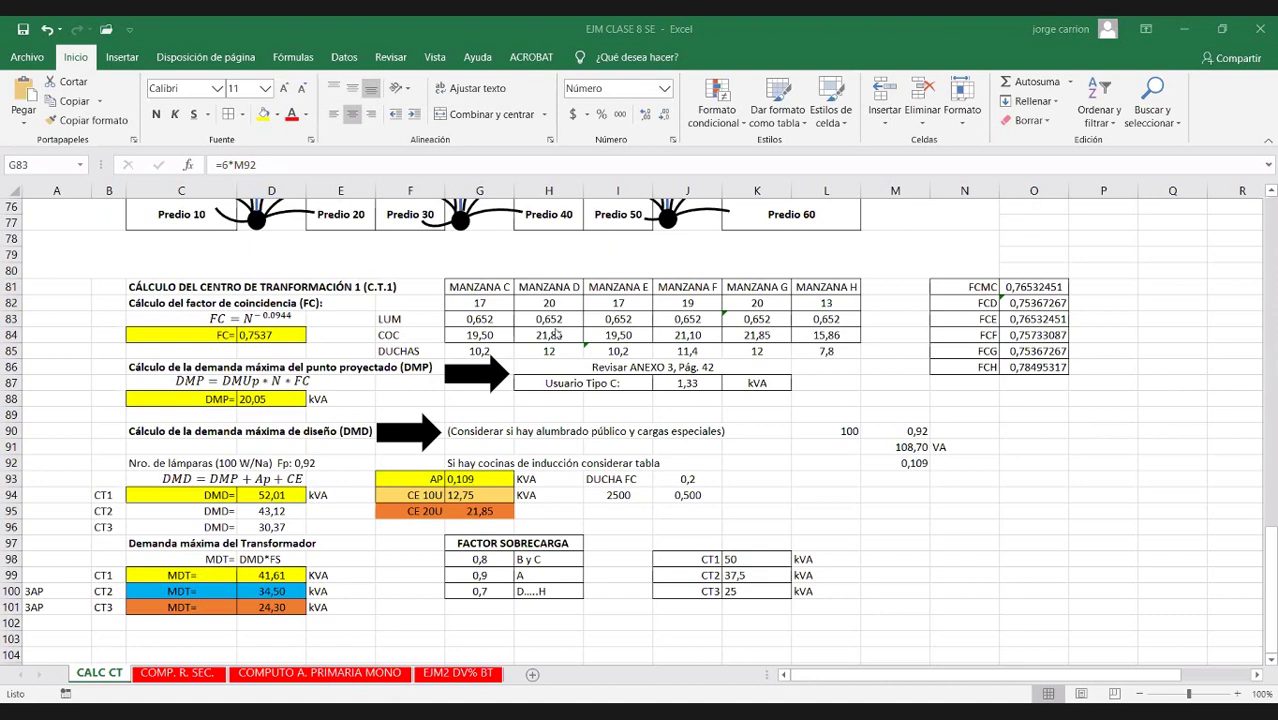
pyautogui.scroll(3, 536, 335)
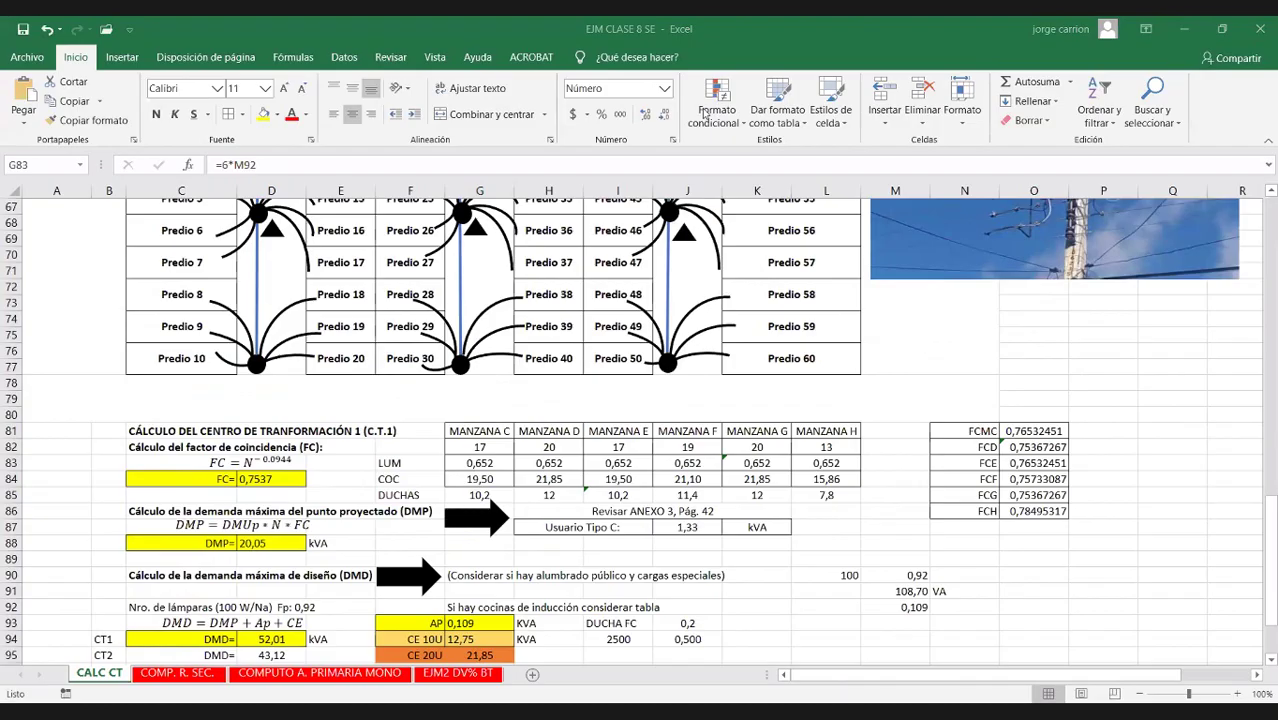
pyautogui.hotkey('alt', 's')
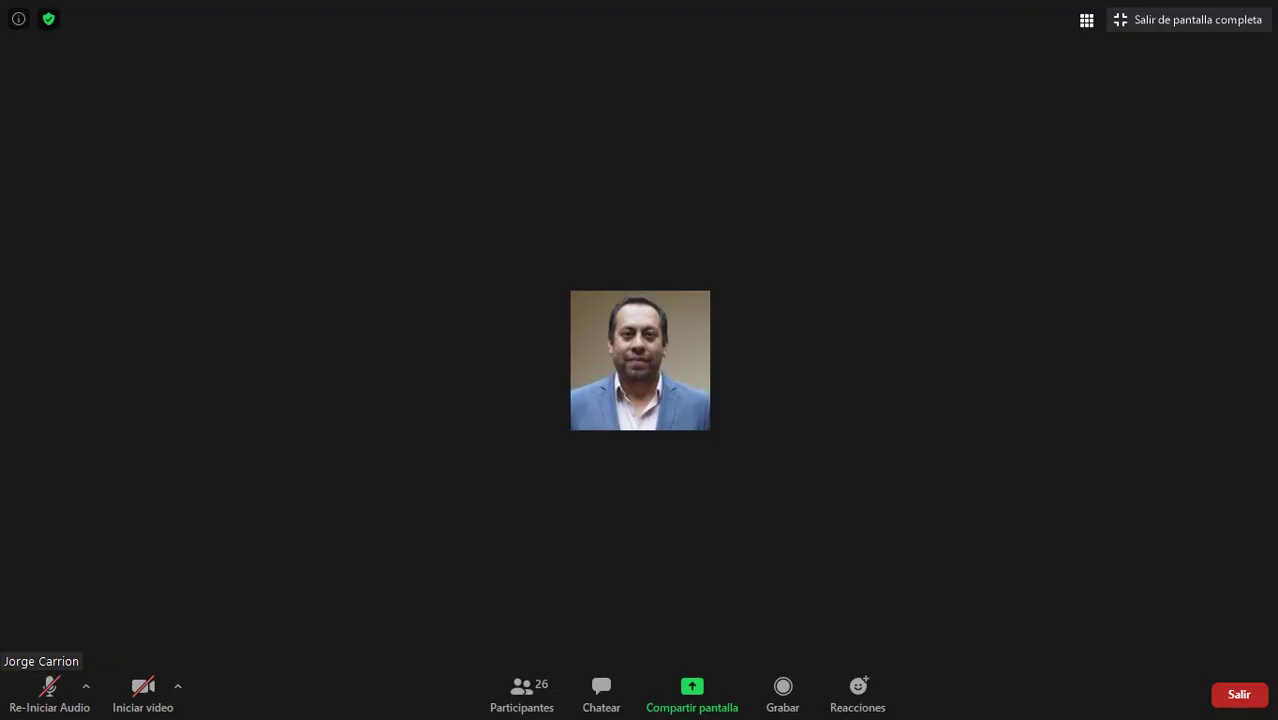
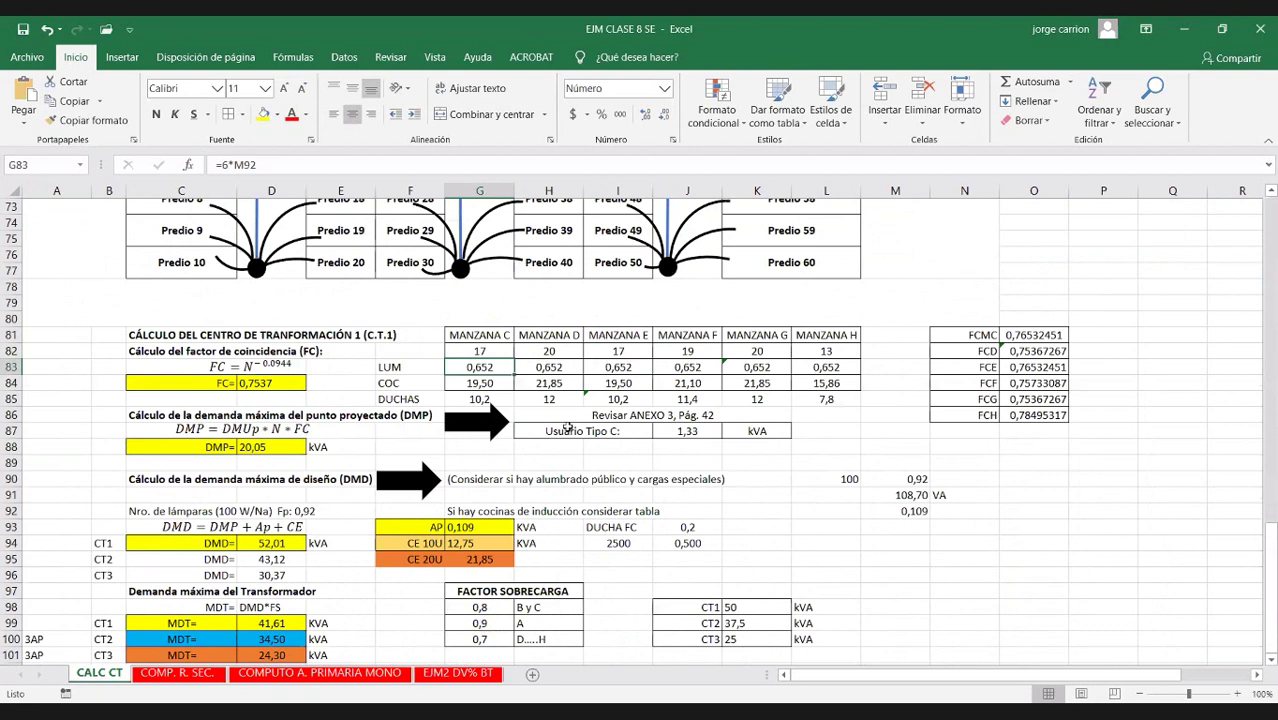
# Review the DMP formula in D88 and the Usuario Tipo C unit demand in J87
pyautogui.scroll(-1, 570, 423)
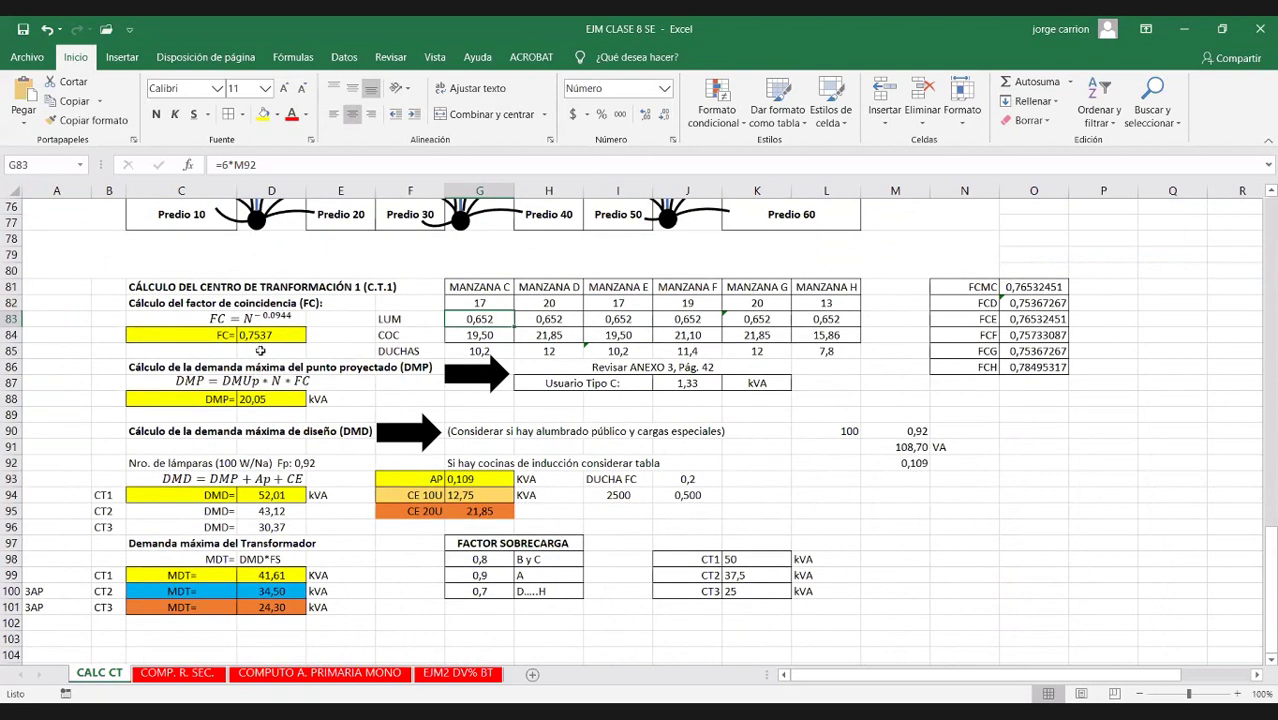
pyautogui.doubleClick(252, 398)
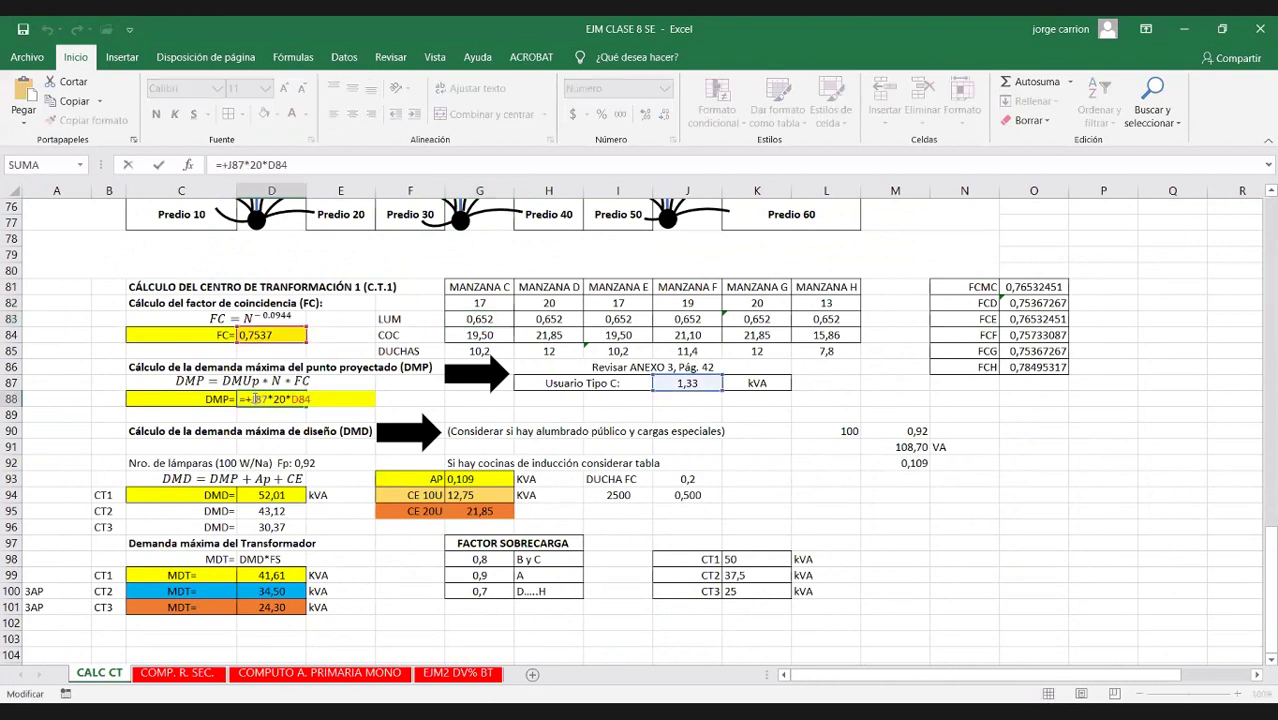
pyautogui.click(692, 383)
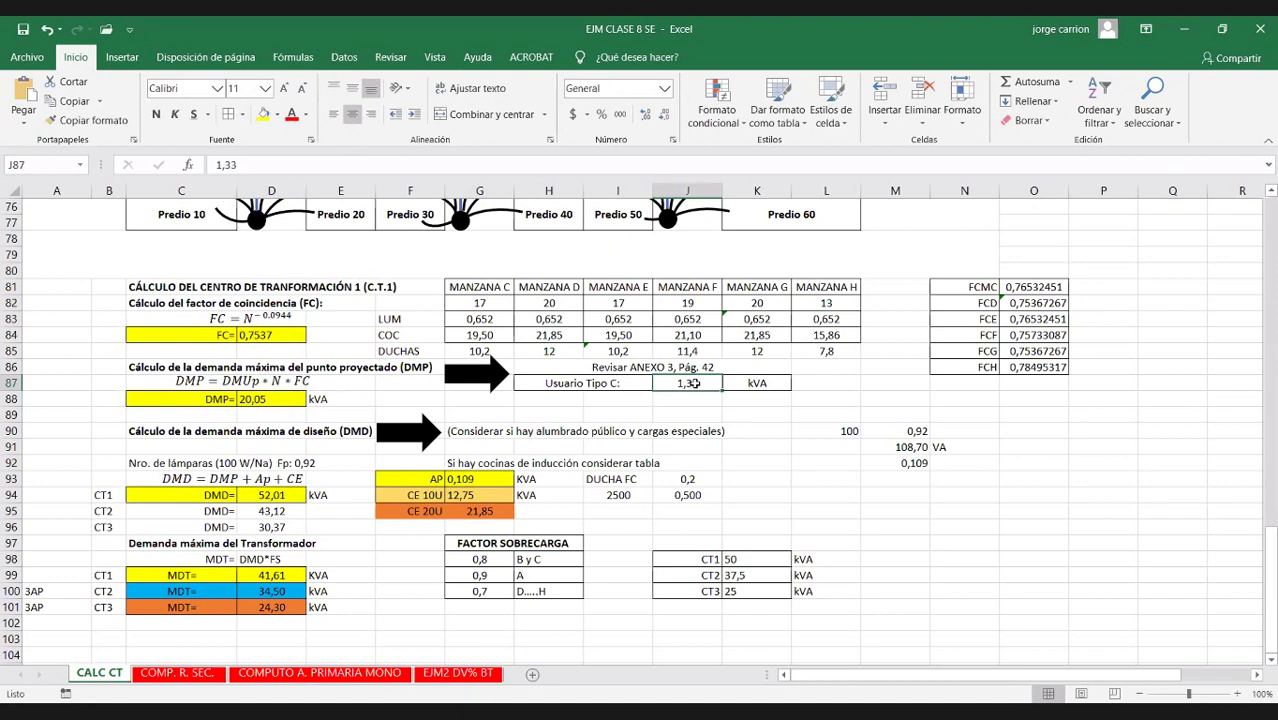
pyautogui.scroll(-1, 240, 445)
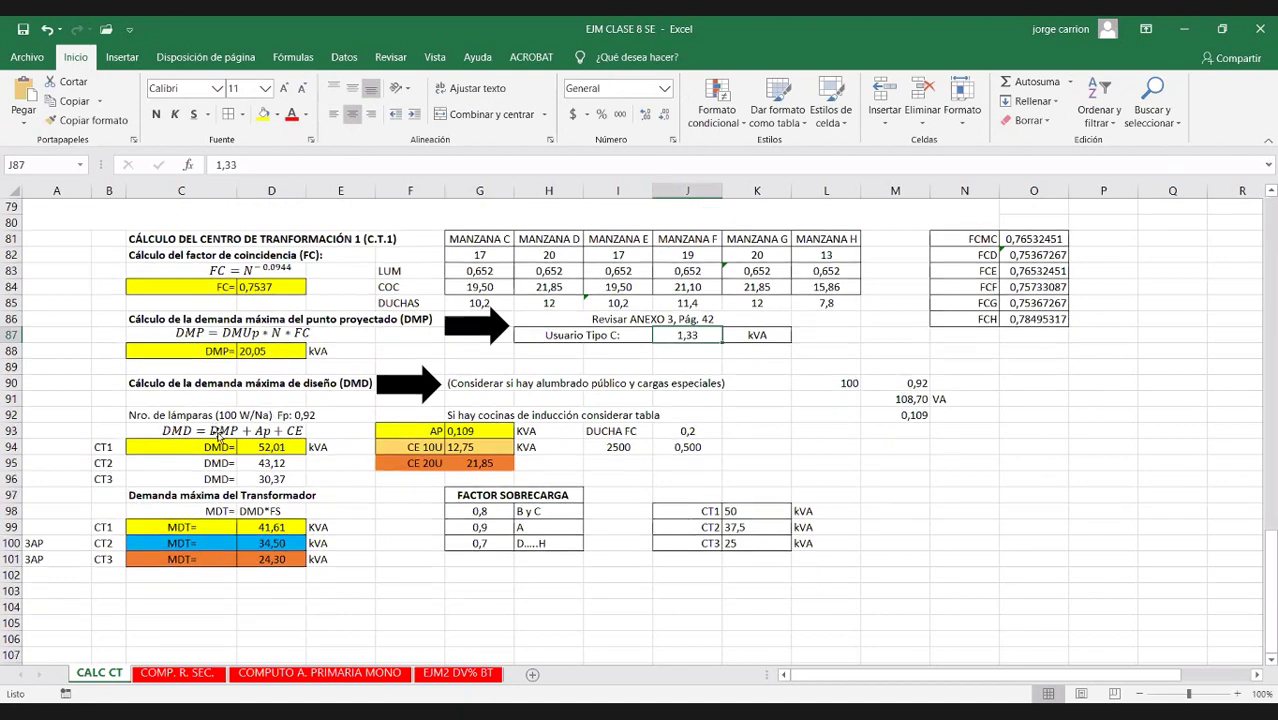
# Clear the 3AP notes beside CT2 and CT3 by emptying A100:A104
pyautogui.click(68, 350)
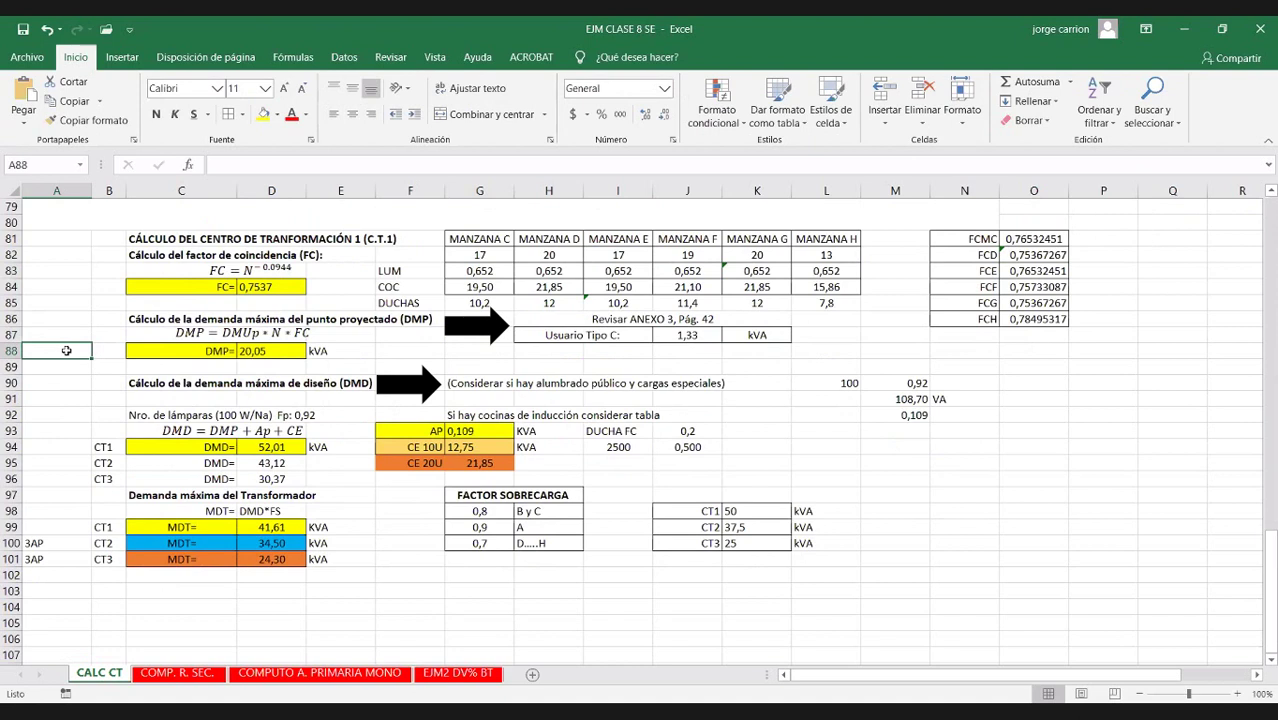
pyautogui.moveTo(40, 543); pyautogui.dragTo(39, 601)
pyautogui.press('Delete')
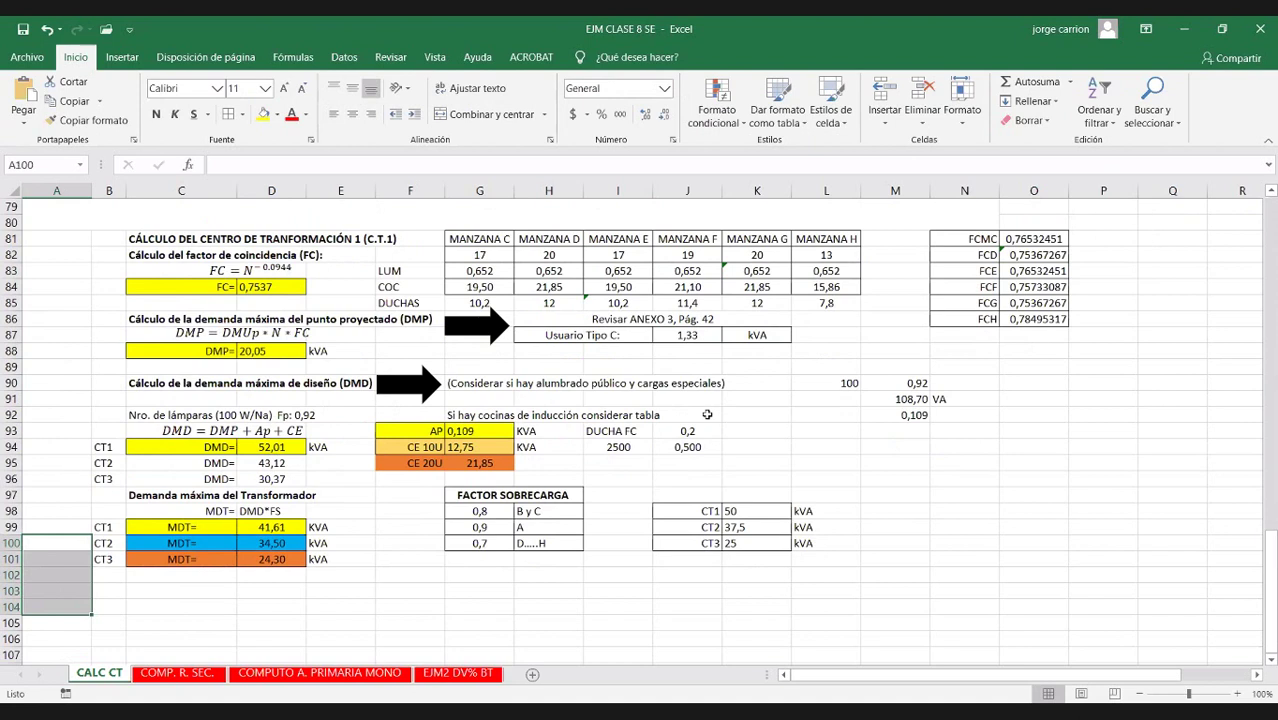
# Add user type B with a unit demand of 2,35 in I88:J88 below Usuario Tipo C and centre both cells
pyautogui.click(697, 350)
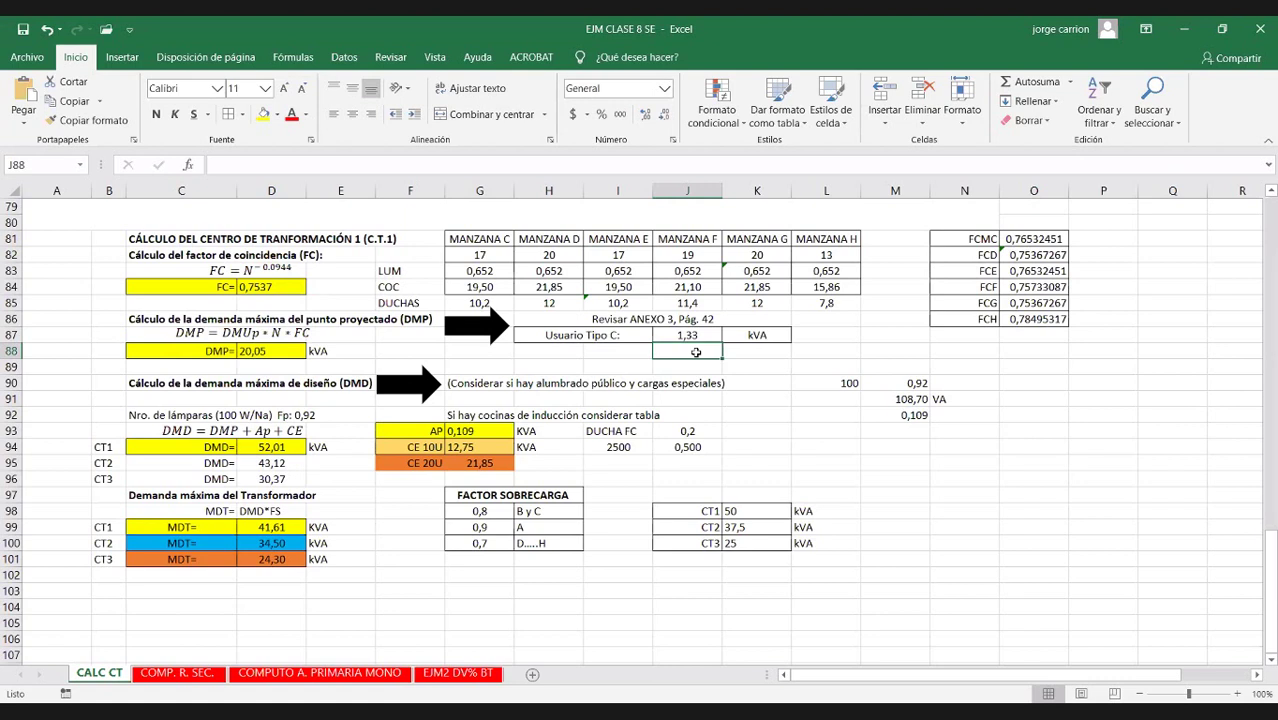
pyautogui.write('2,35')
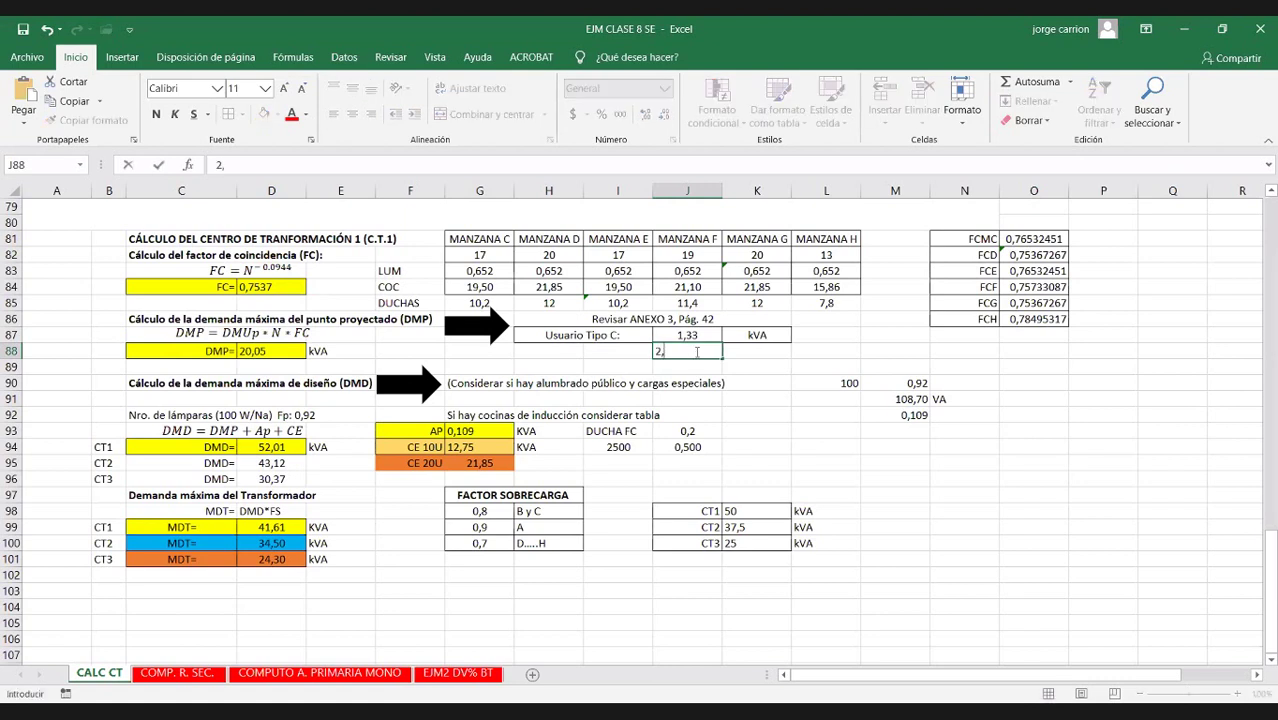
pyautogui.click(733, 364)
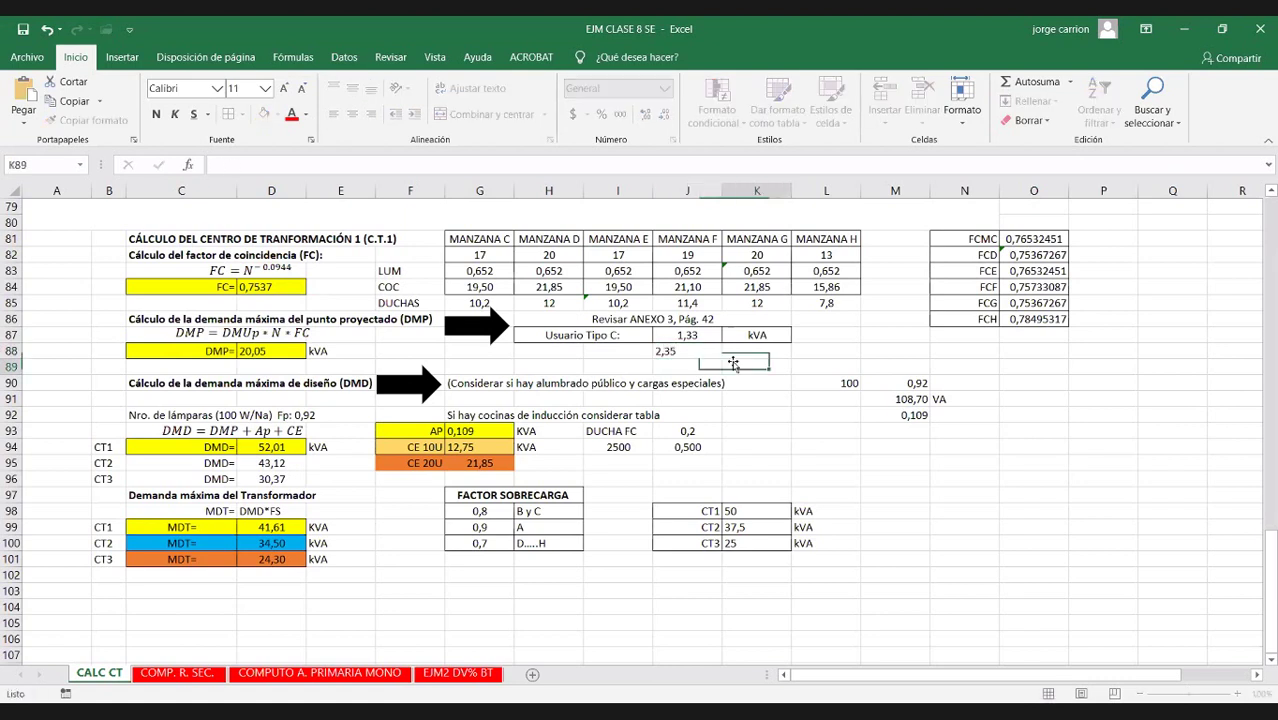
pyautogui.click(628, 354)
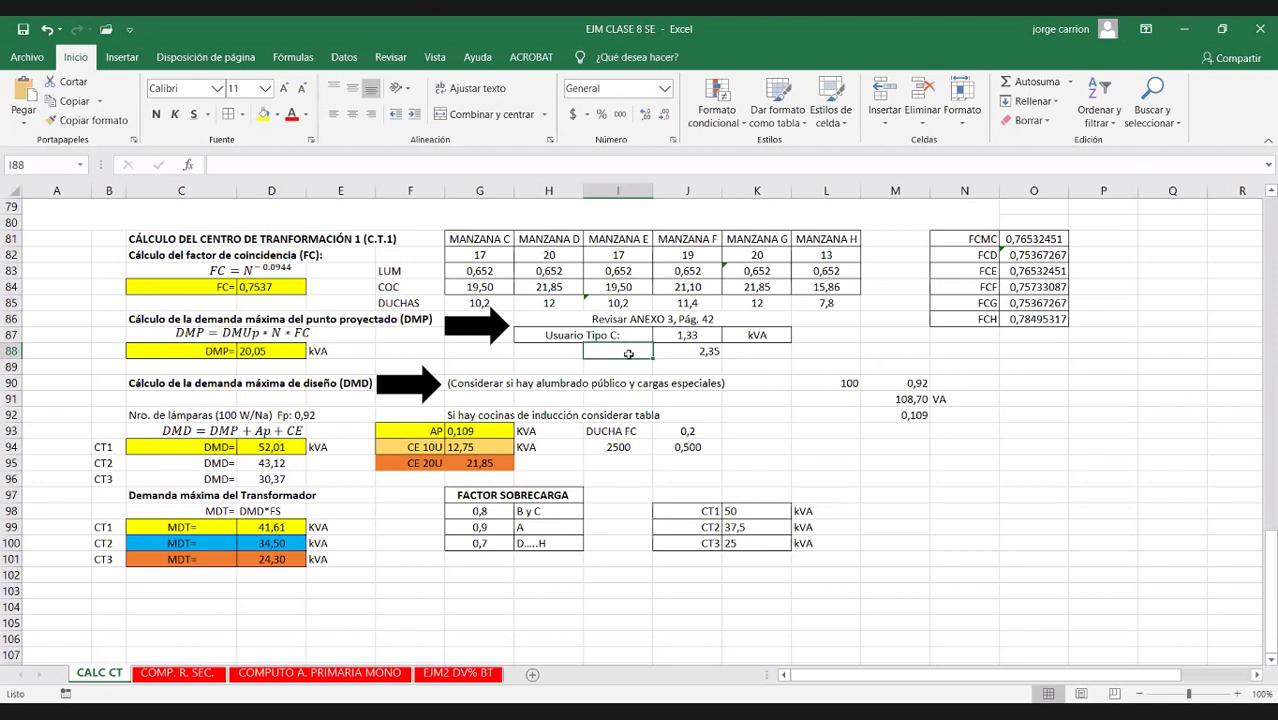
pyautogui.write('B')
pyautogui.press('Tab')
pyautogui.hotkey('shift', 'Left')
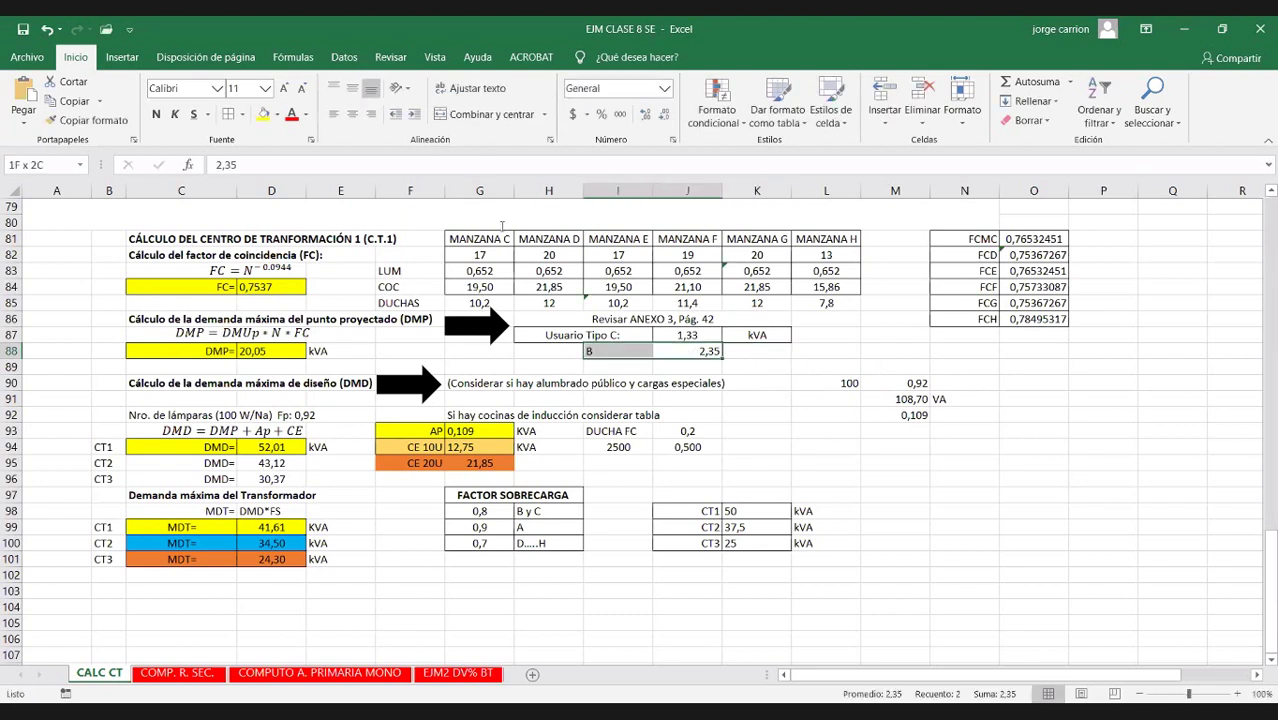
pyautogui.click(352, 113)
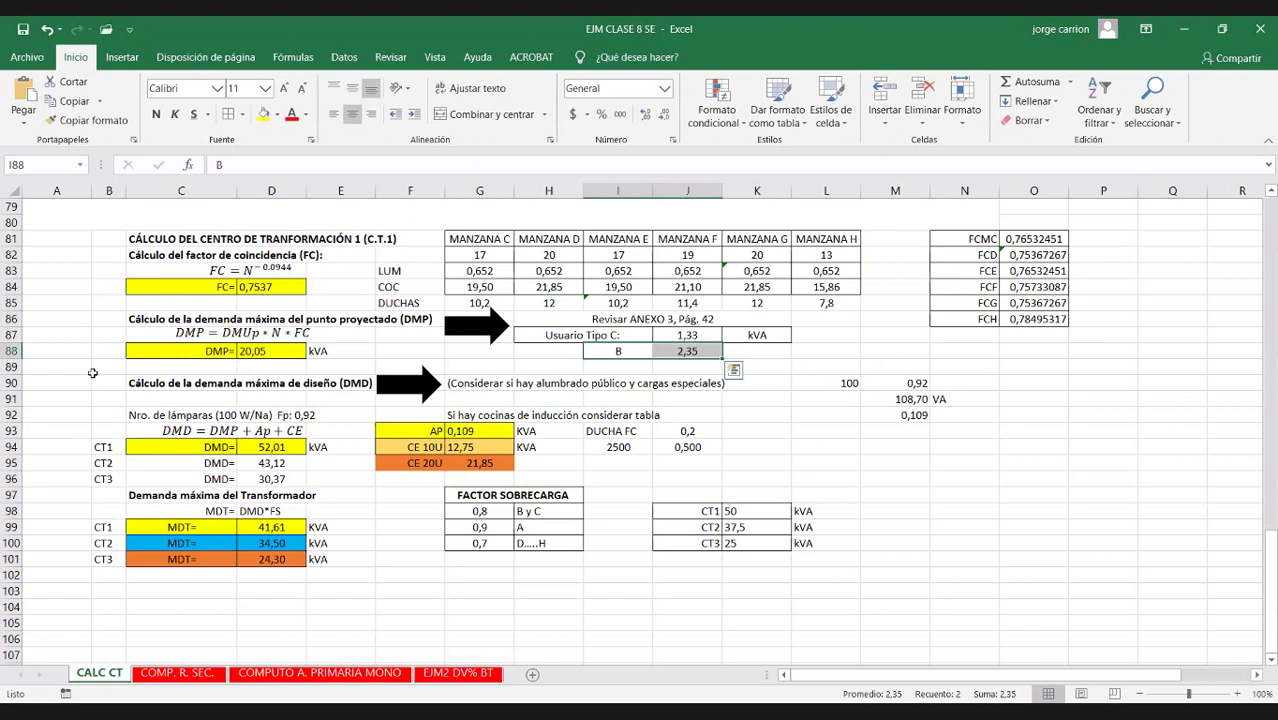
# Copy the expression J87*20*D84 from the DMP formula in D88, leaving that cell unmodified
pyautogui.press('Home')
pyautogui.press('Right')
pyautogui.press('Right')
pyautogui.press('Right')
pyautogui.press('F2')
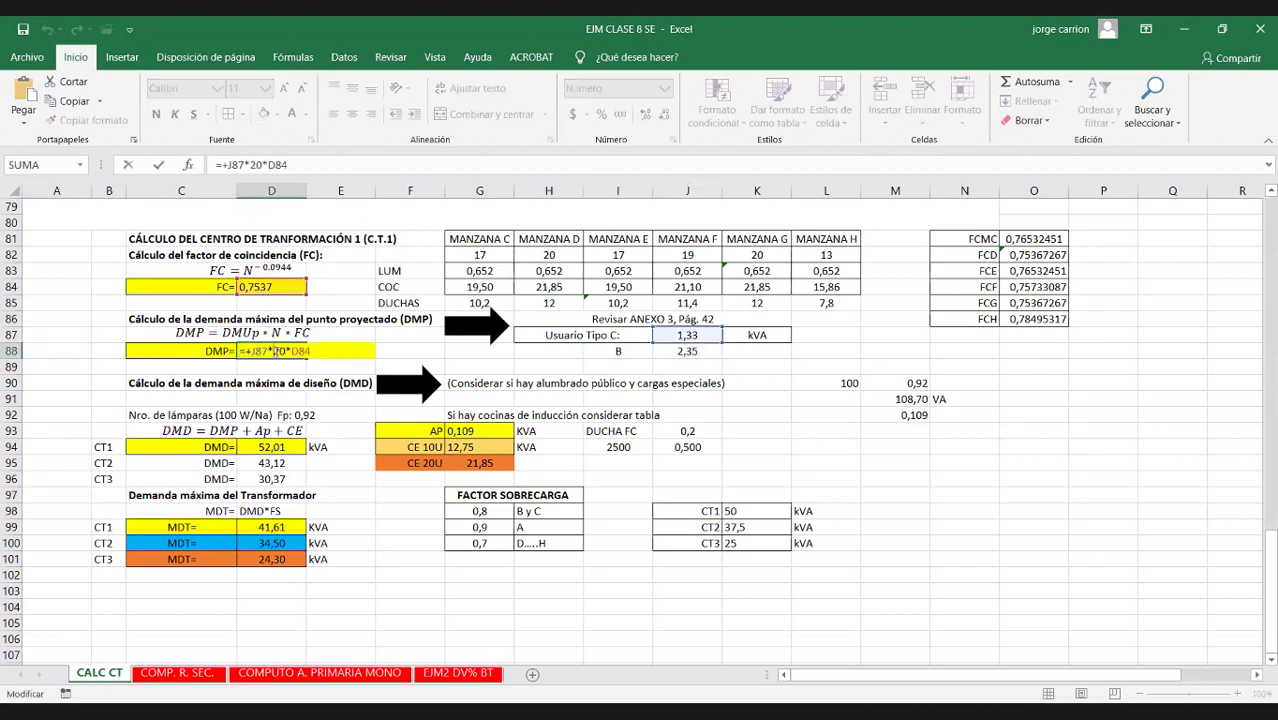
pyautogui.moveTo(311, 351); pyautogui.dragTo(253, 351)
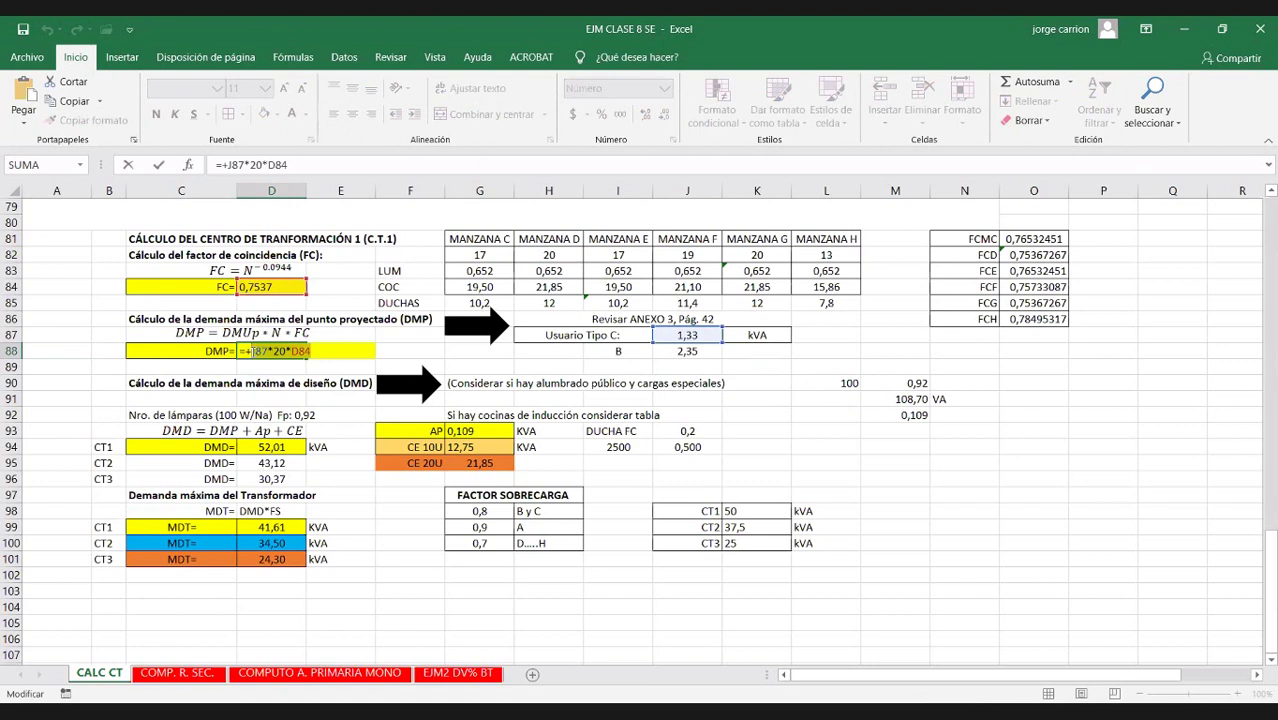
pyautogui.press('Escape')
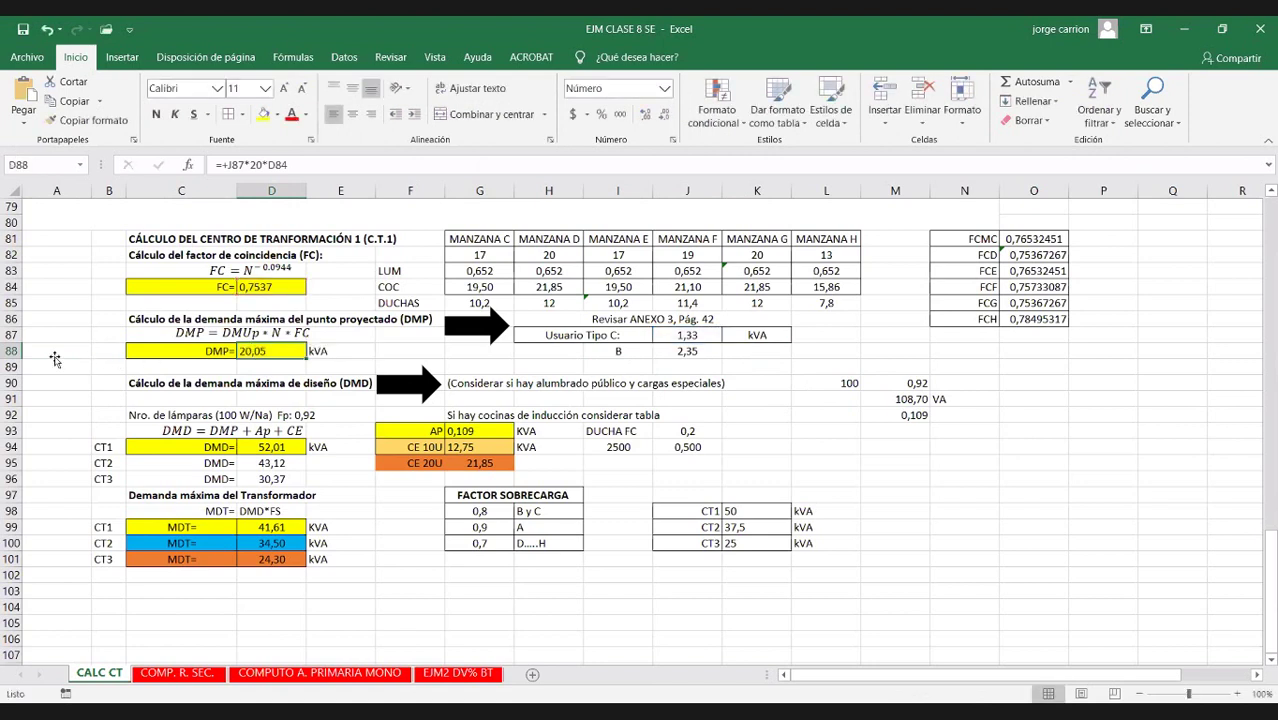
# Enter the MANZANA C projected demand in A88 by adapting the copied DMP expression to +J87*17*O81
pyautogui.click(56, 352)
pyautogui.write('+')
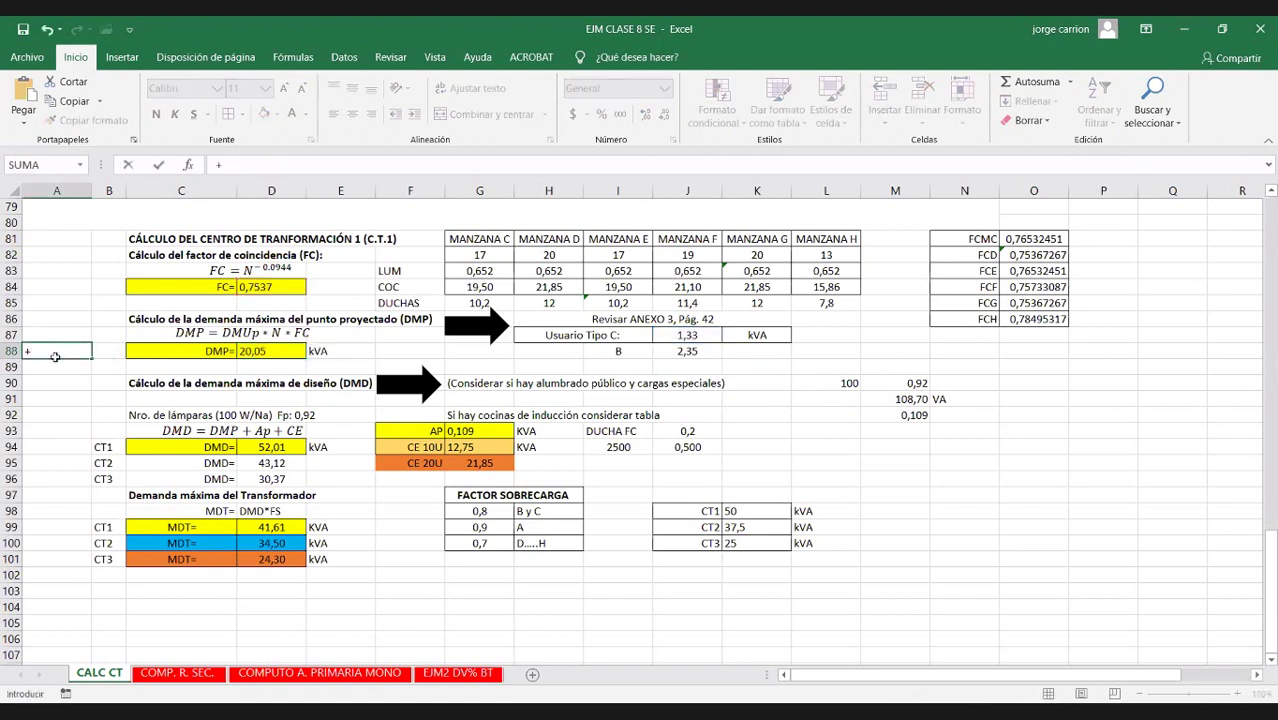
pyautogui.hotkey('ctrl', 'space')
pyautogui.hotkey('ctrl', 'shift', 'Right')
pyautogui.scroll(-1, 69, 299)
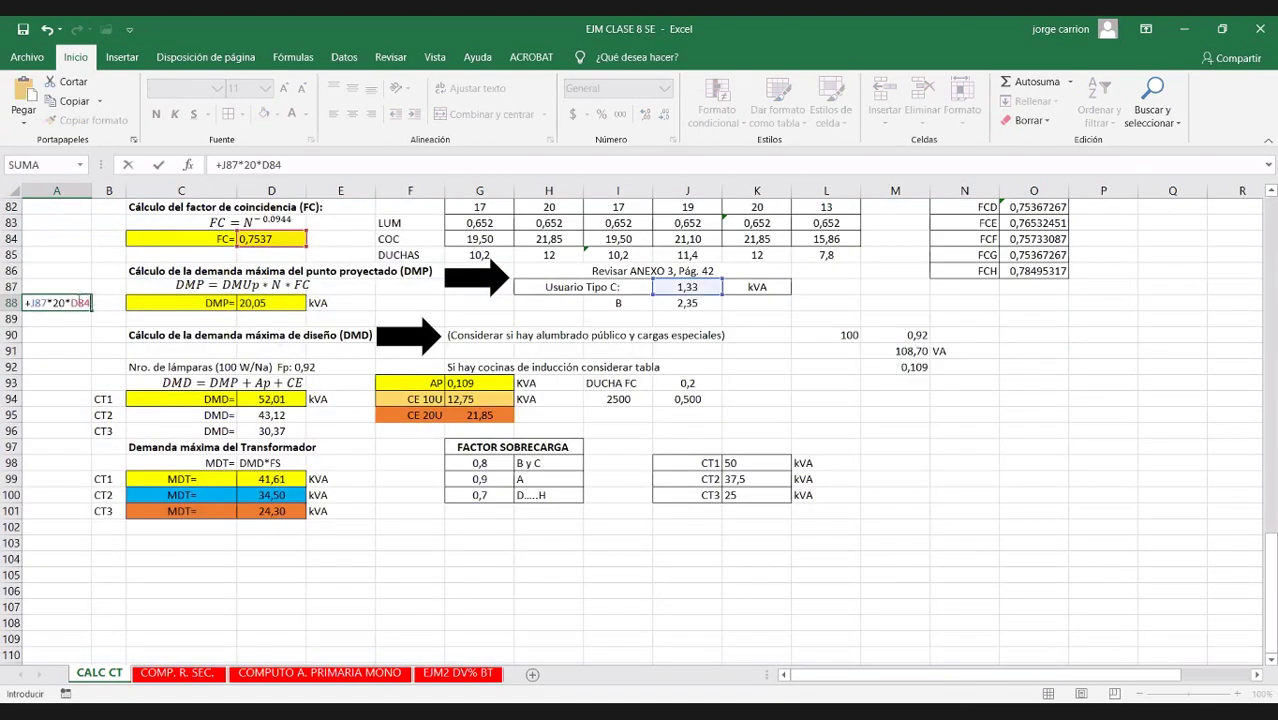
pyautogui.doubleClick(76, 302)
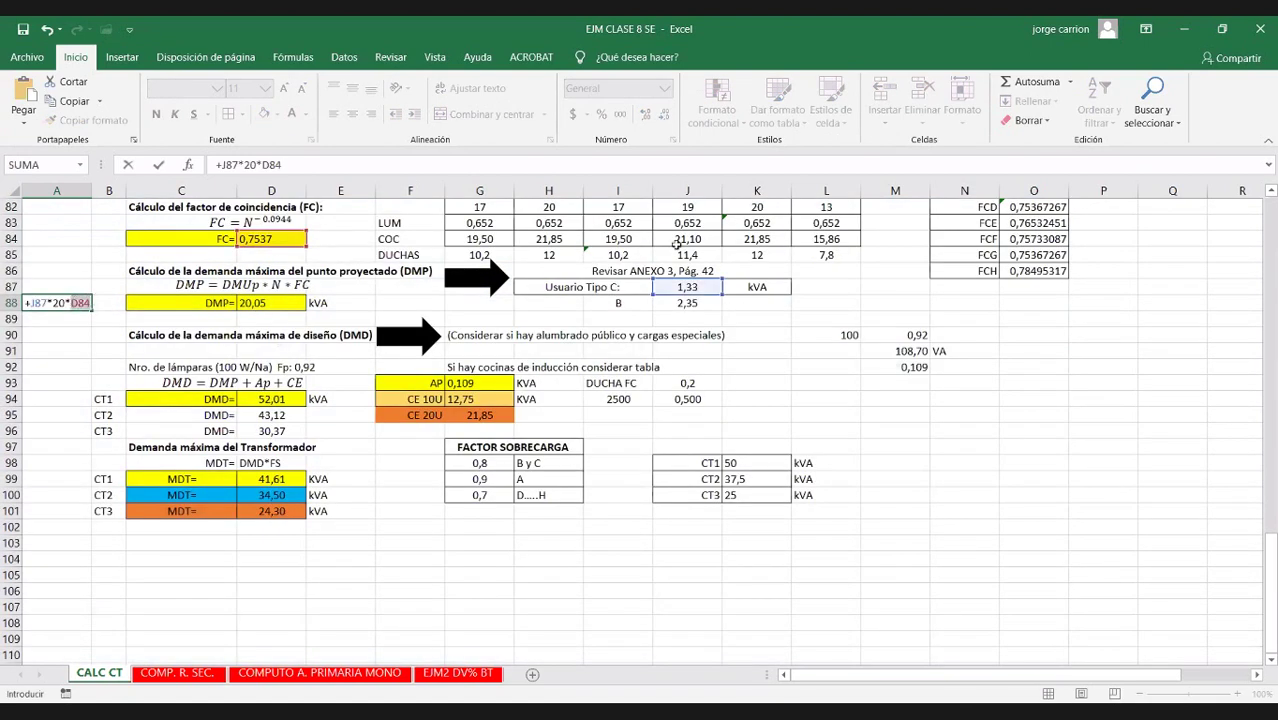
pyautogui.scroll(1, 1033, 243)
pyautogui.click(1033, 239)
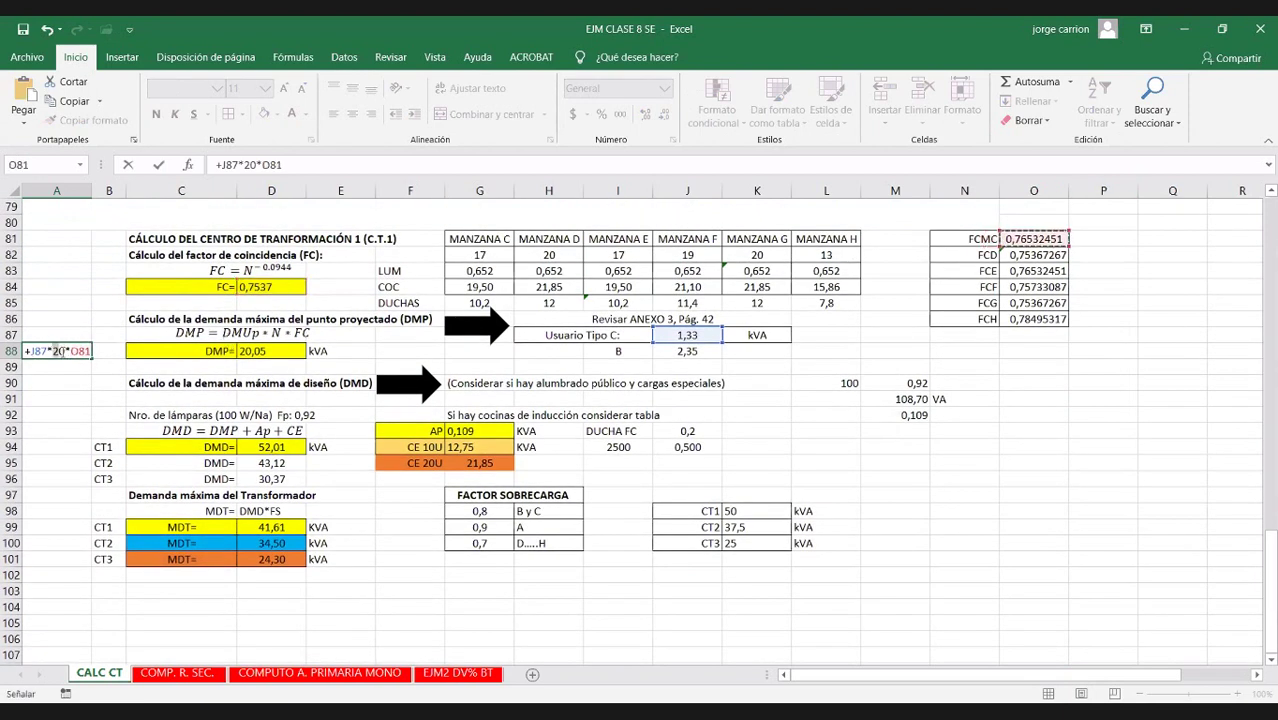
pyautogui.click(57, 351)
pyautogui.write('17')
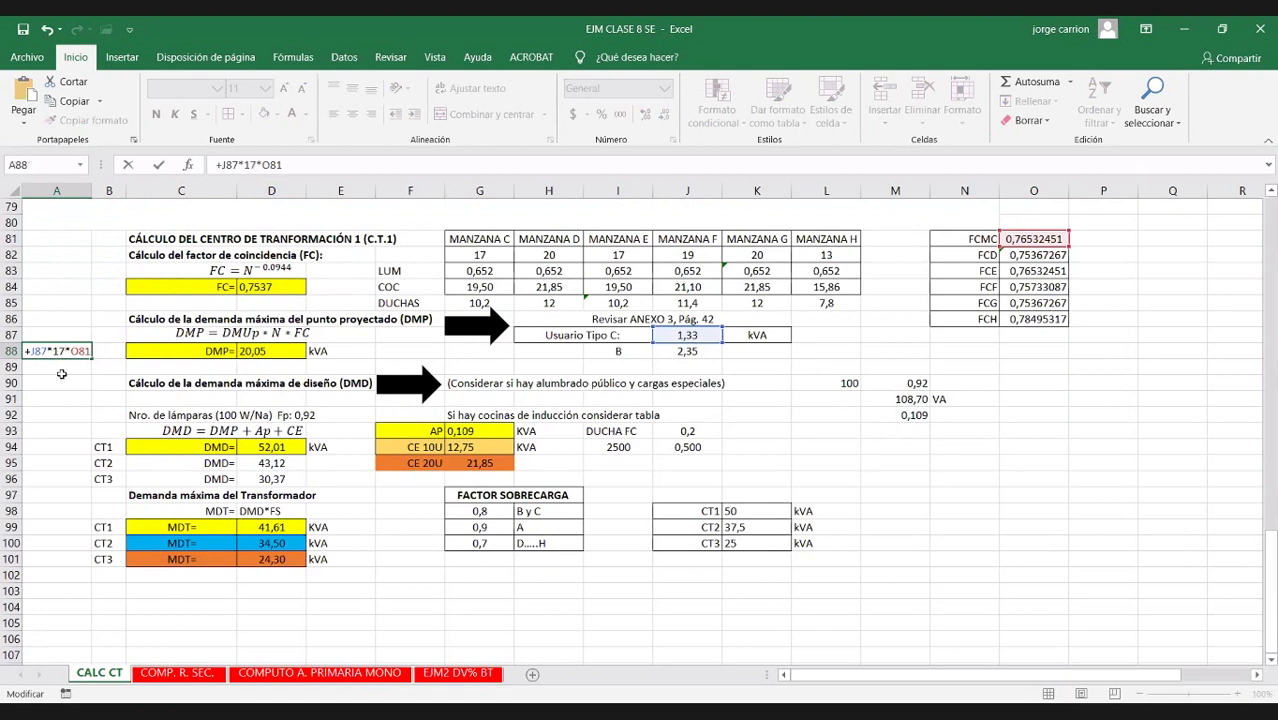
pyautogui.press('Return')
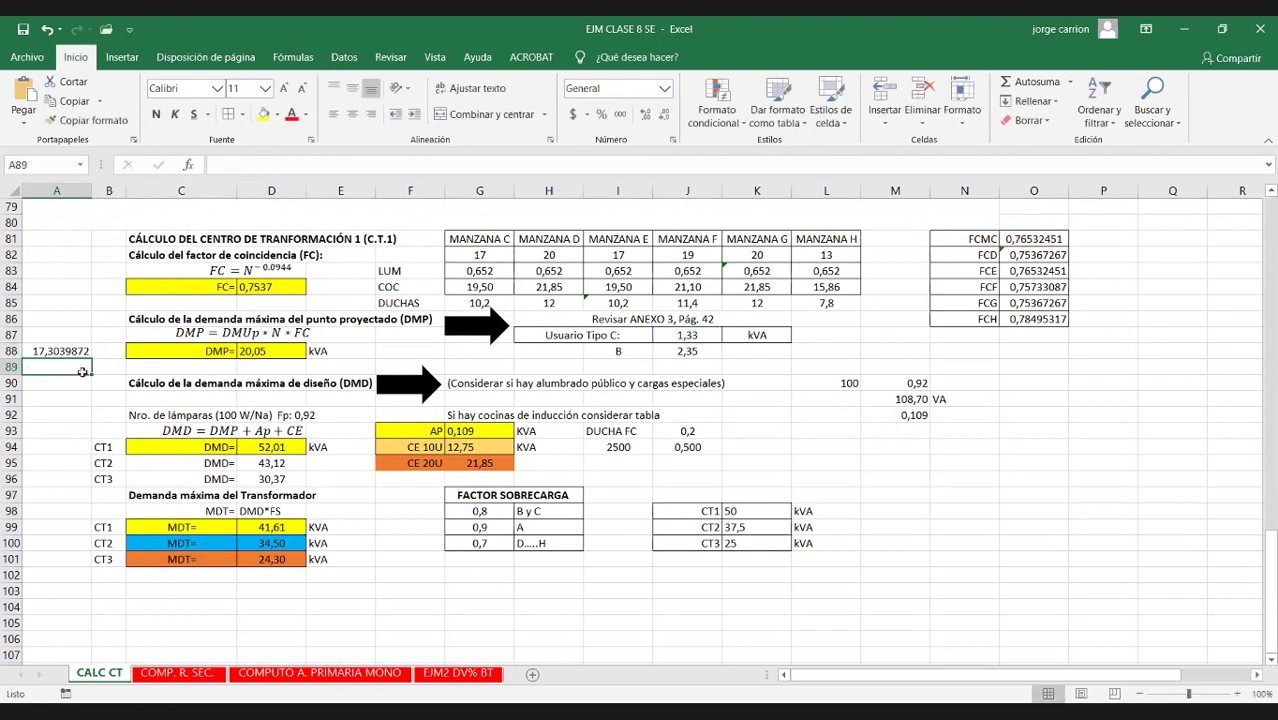
# Check the DMP formula in D88, leaving it unmodified, and reduce the MANZANA C demand in A88 to four decimals
pyautogui.click(268, 351)
pyautogui.doubleClick(268, 351)
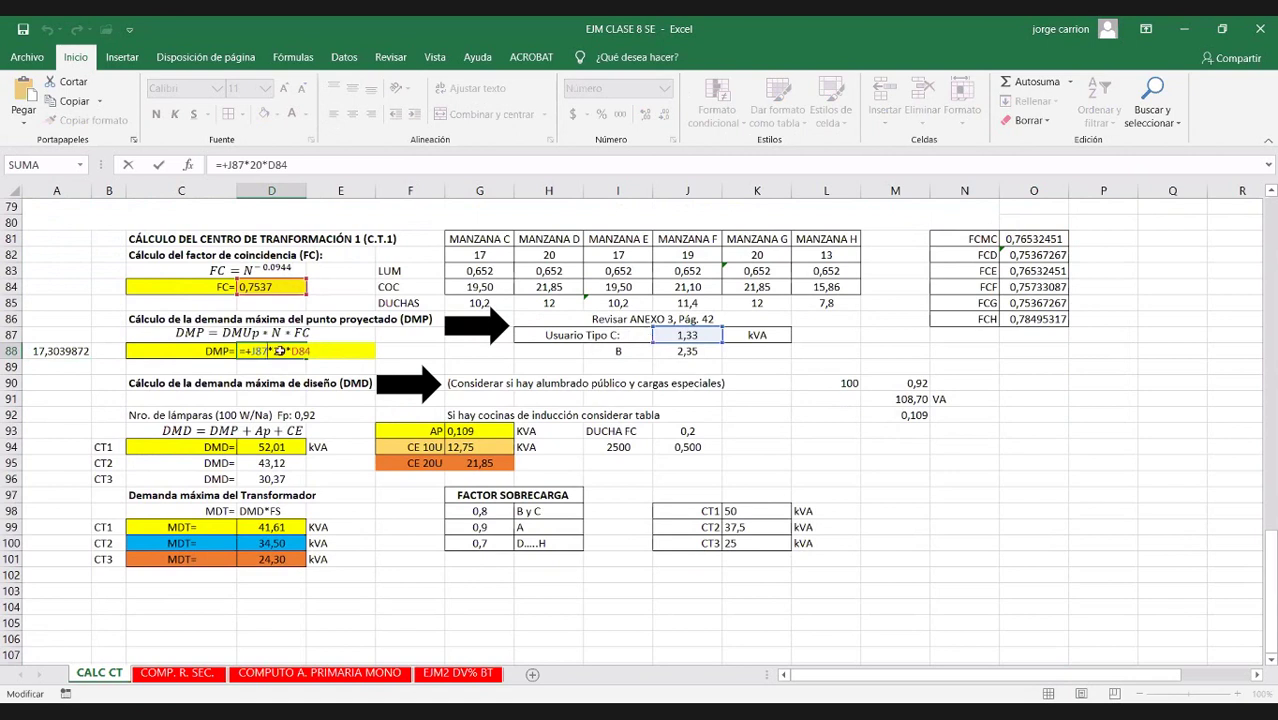
pyautogui.click(65, 350)
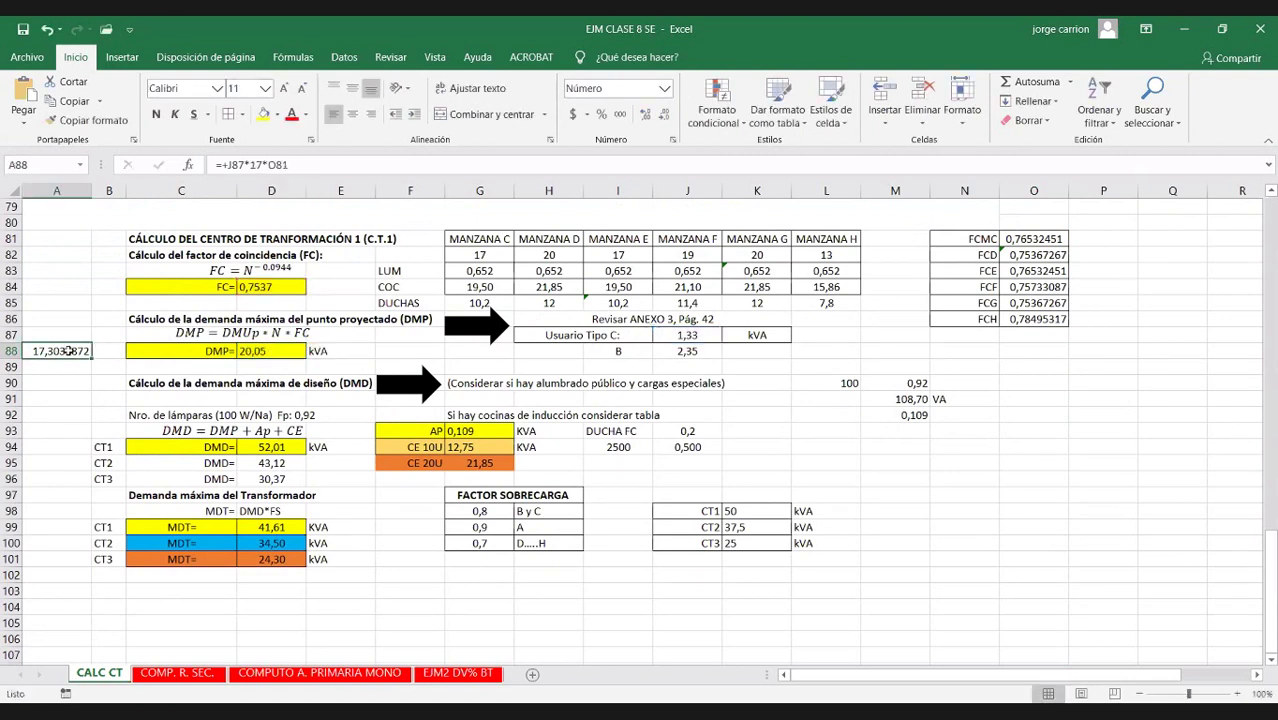
pyautogui.click(663, 114)
pyautogui.click(663, 114)
pyautogui.click(663, 114)
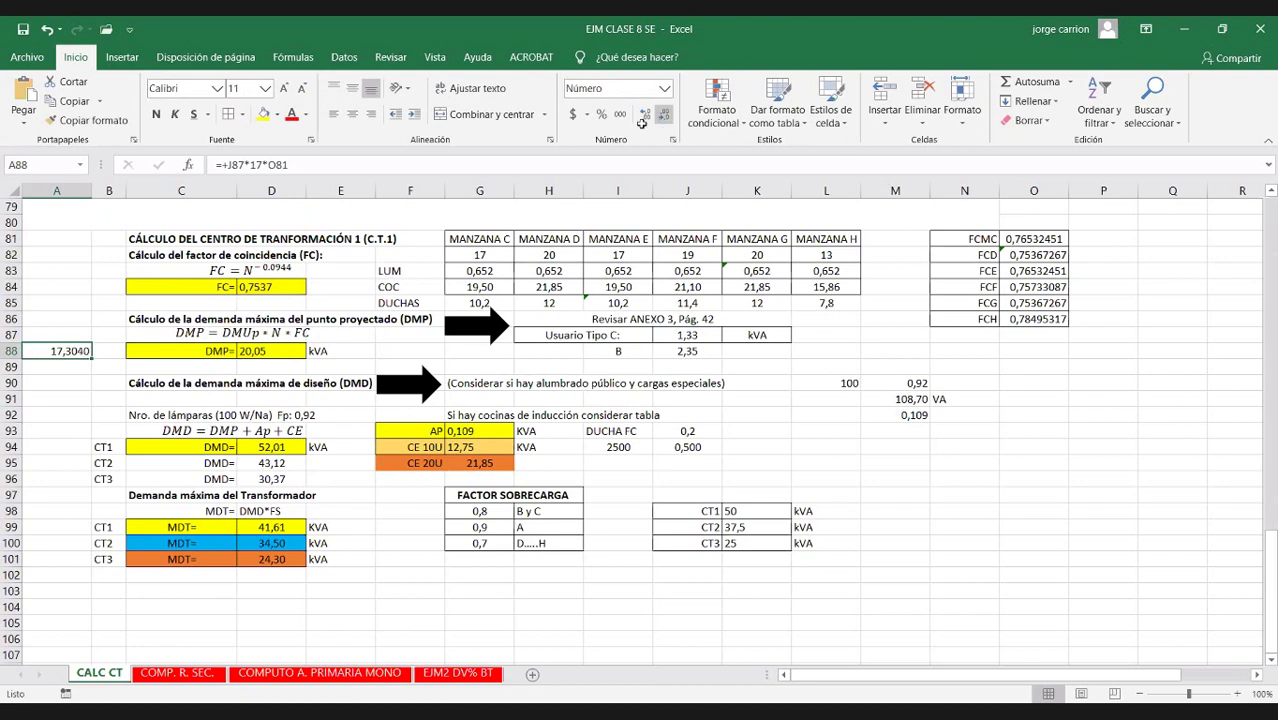
pyautogui.click(55, 431)
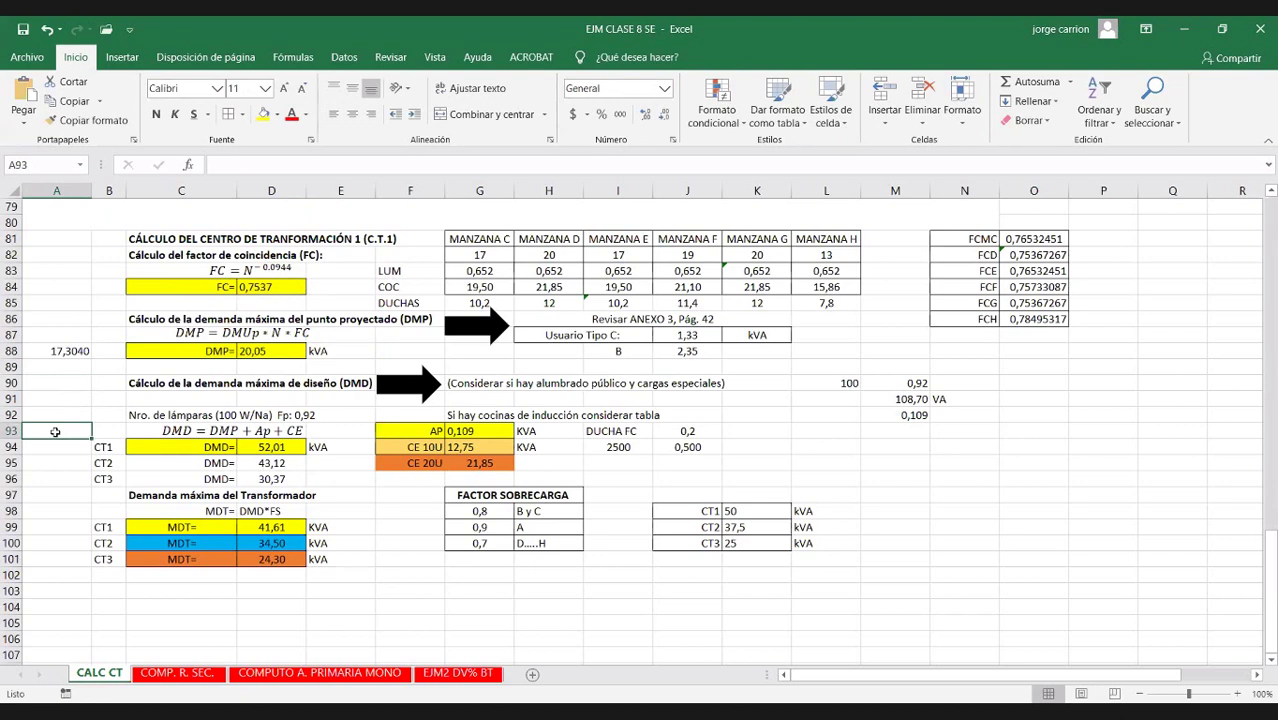
pyautogui.write('+')
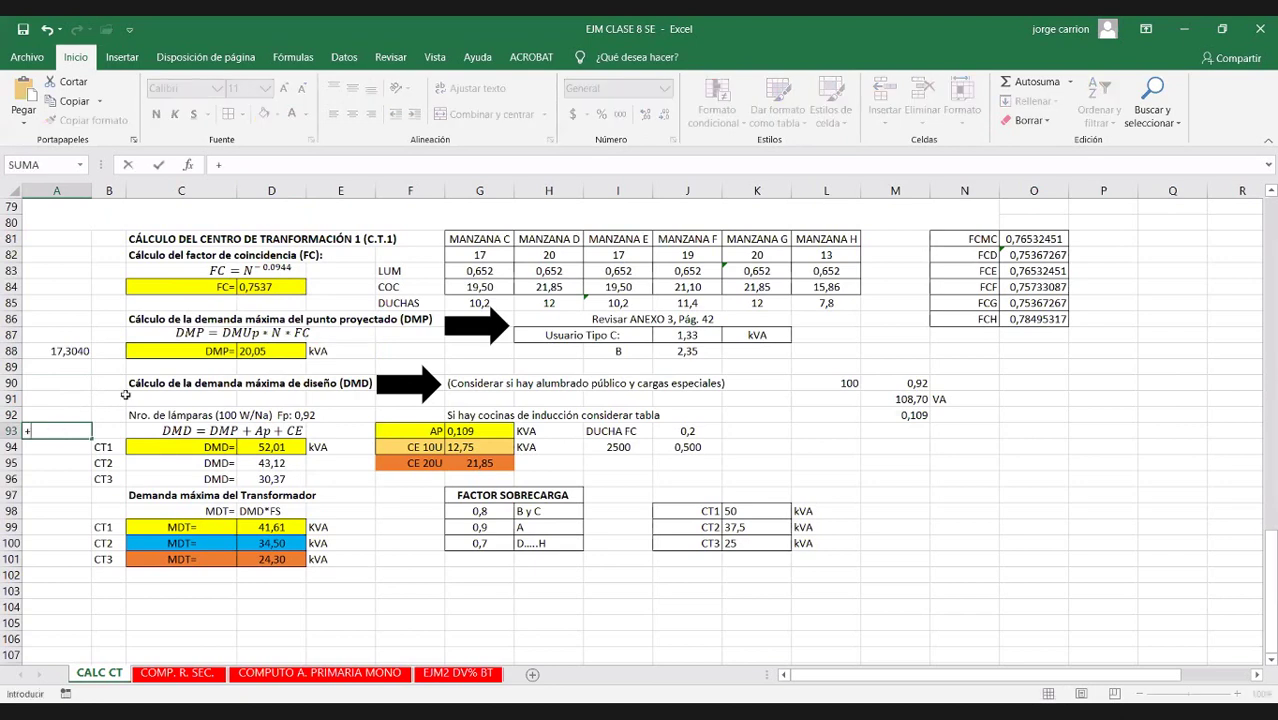
pyautogui.click(63, 351)
pyautogui.write('+')
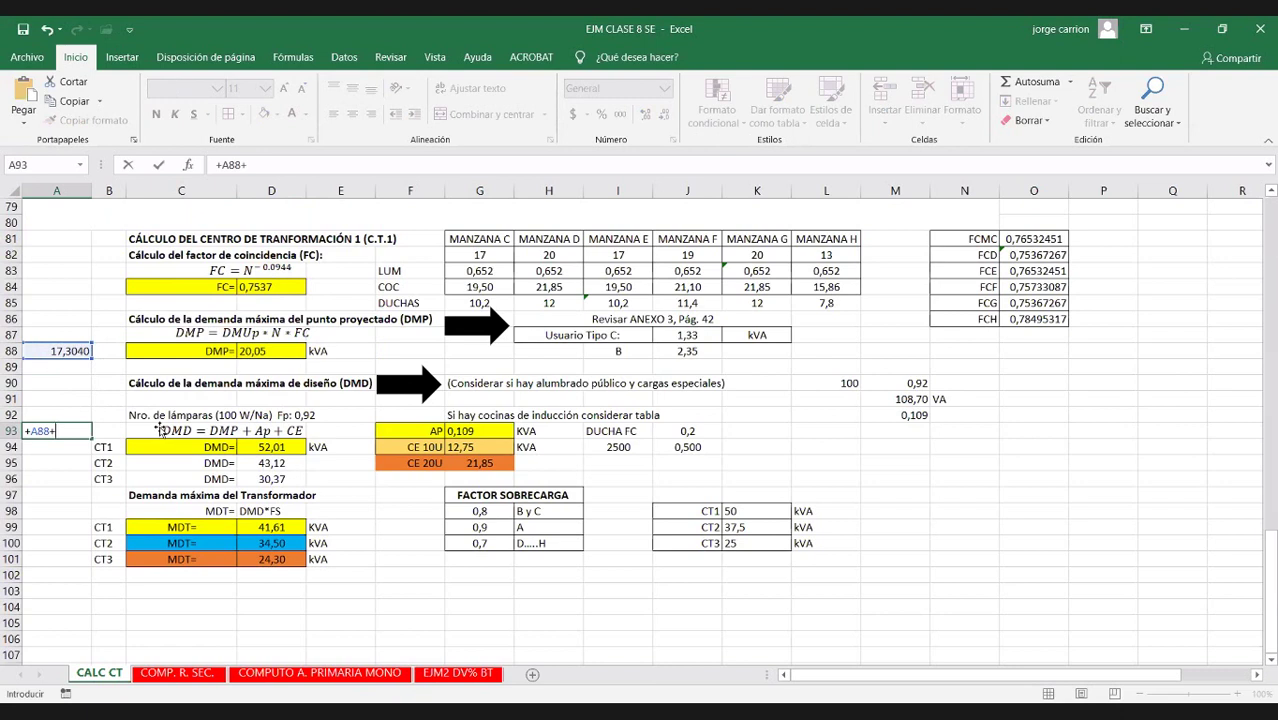
pyautogui.press('Escape')
pyautogui.click(83, 372)
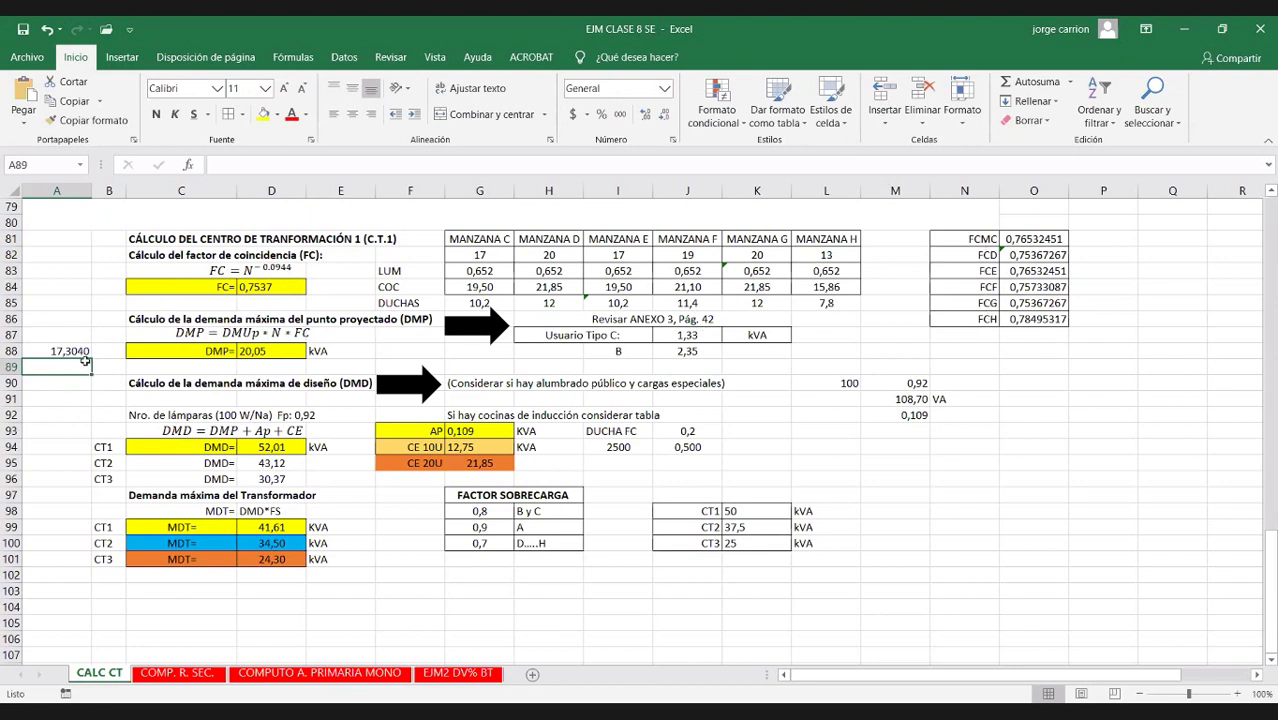
pyautogui.click(69, 430)
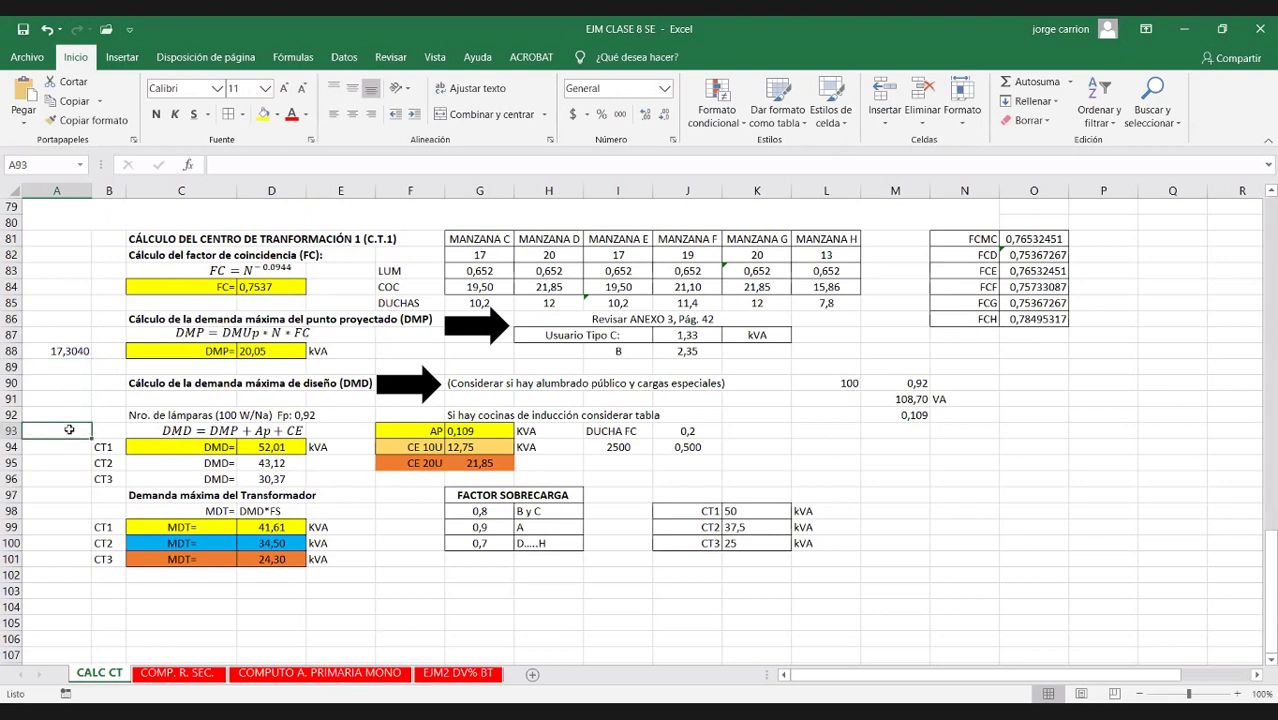
# Clear A88 and re-enter the MANZANA C projected demand in A84 by adapting the copied DMP expression to +J87*17*O81
pyautogui.click(69, 352)
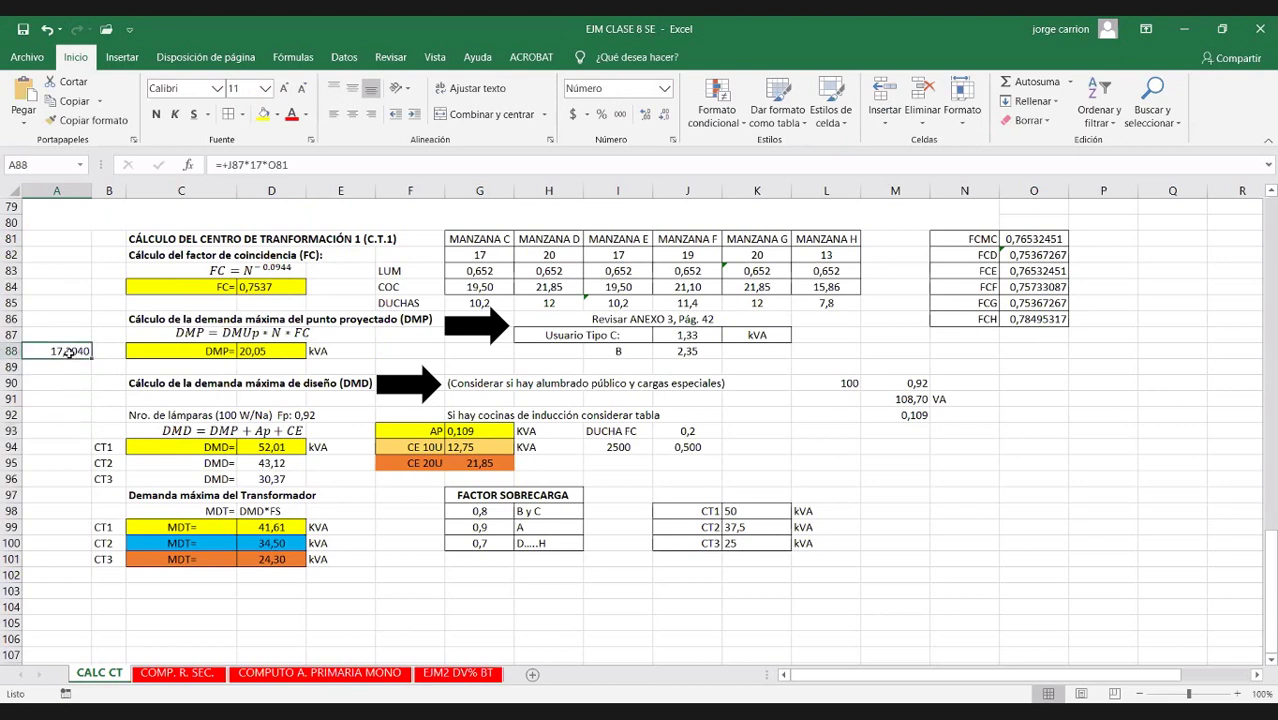
pyautogui.press('Delete')
pyautogui.click(77, 288)
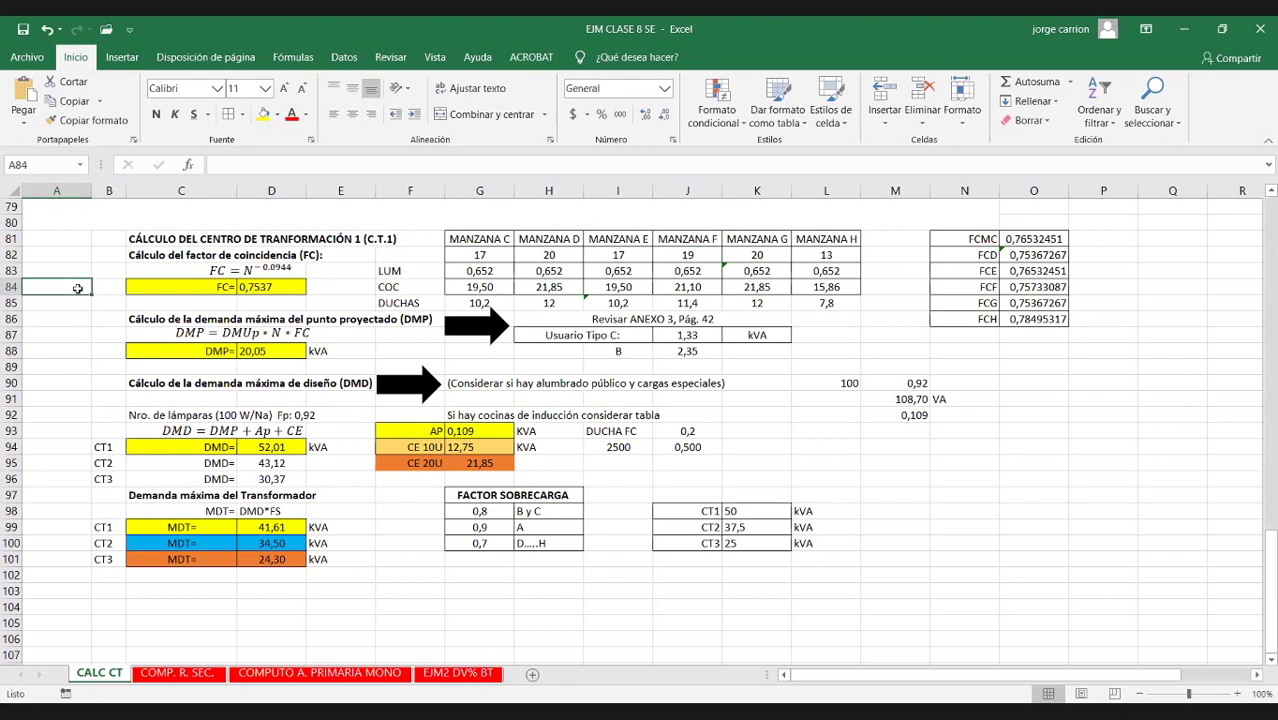
pyautogui.hotkey('ctrl', 'v')
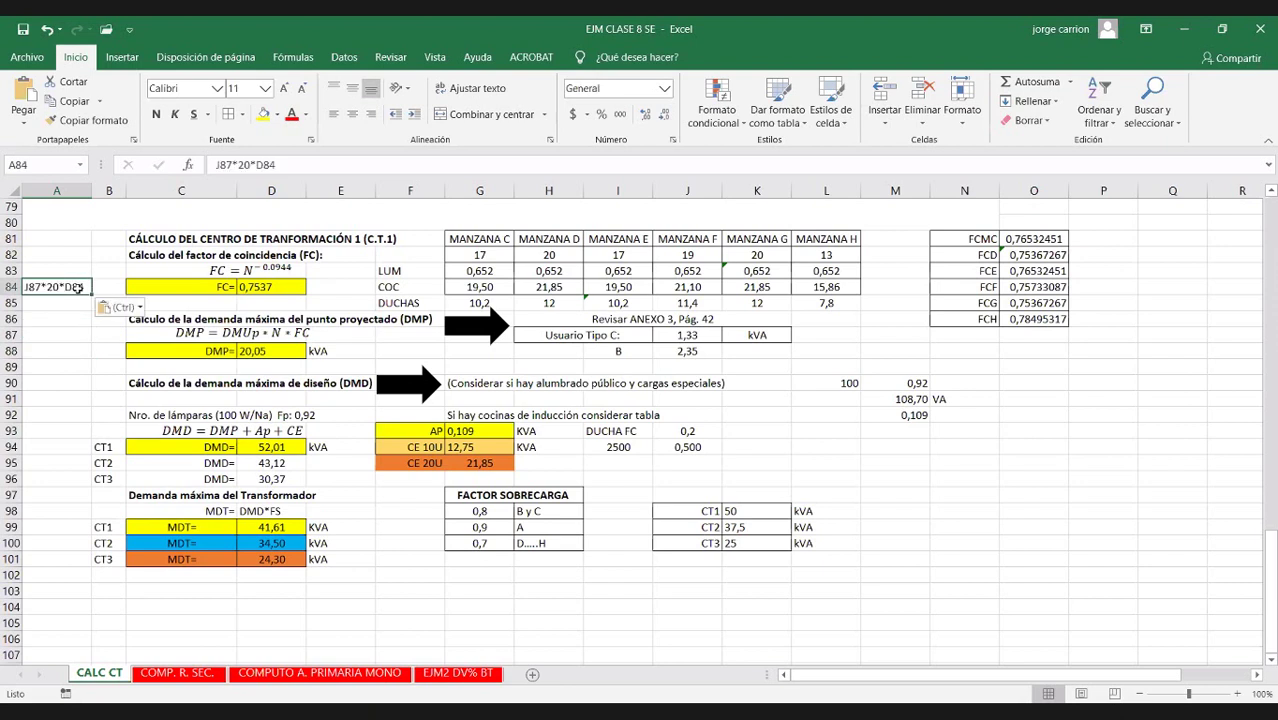
pyautogui.doubleClick(26, 287)
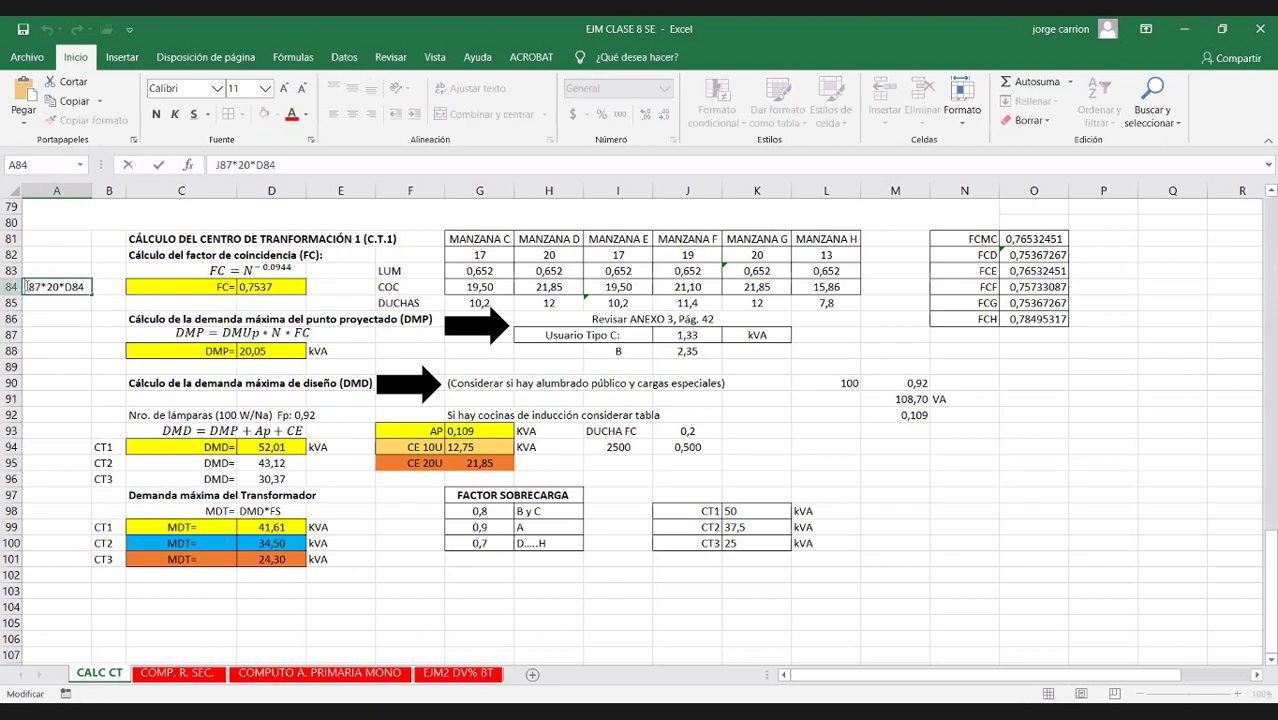
pyautogui.write('+')
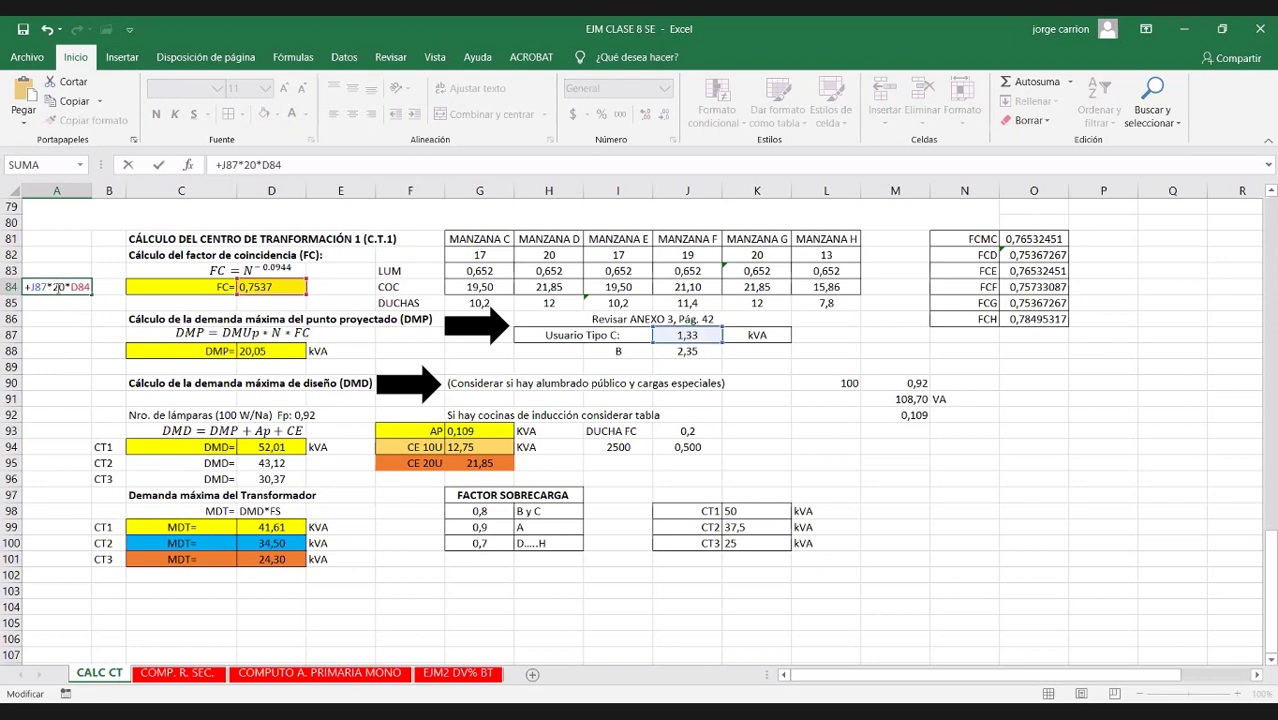
pyautogui.doubleClick(58, 287)
pyautogui.write('17')
pyautogui.moveTo(74, 287); pyautogui.dragTo(92, 287)
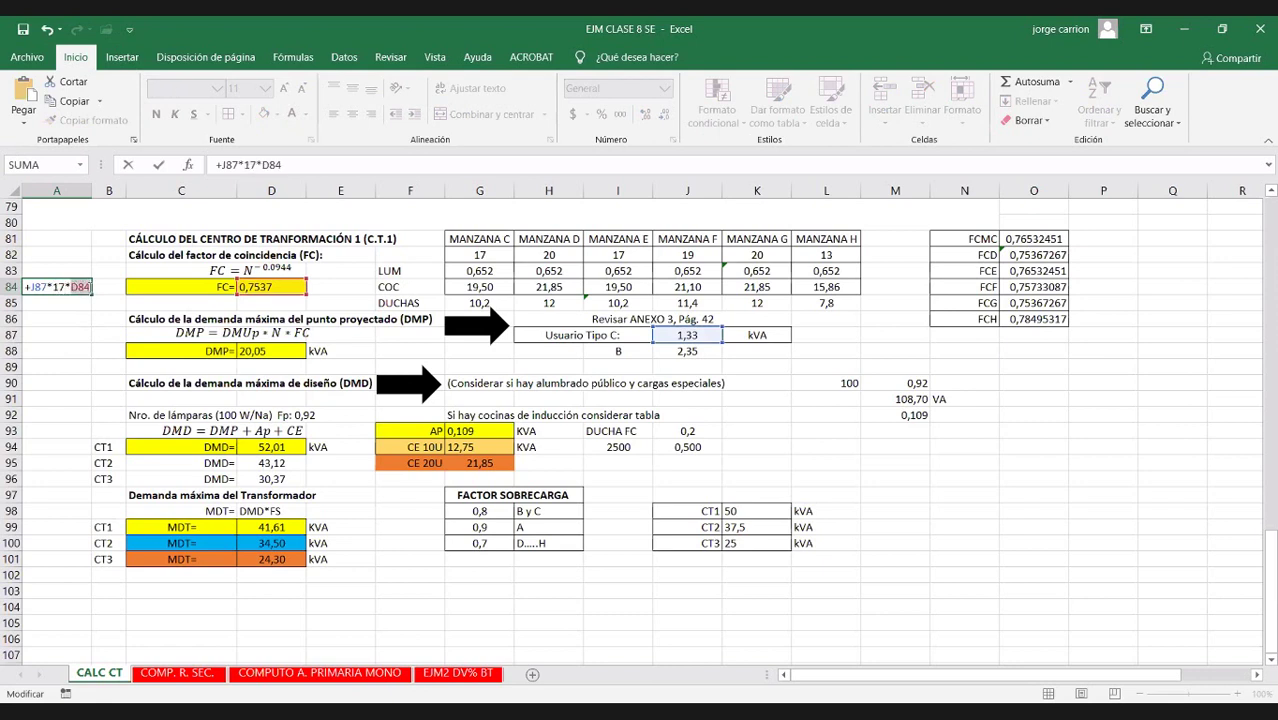
pyautogui.click(1018, 243)
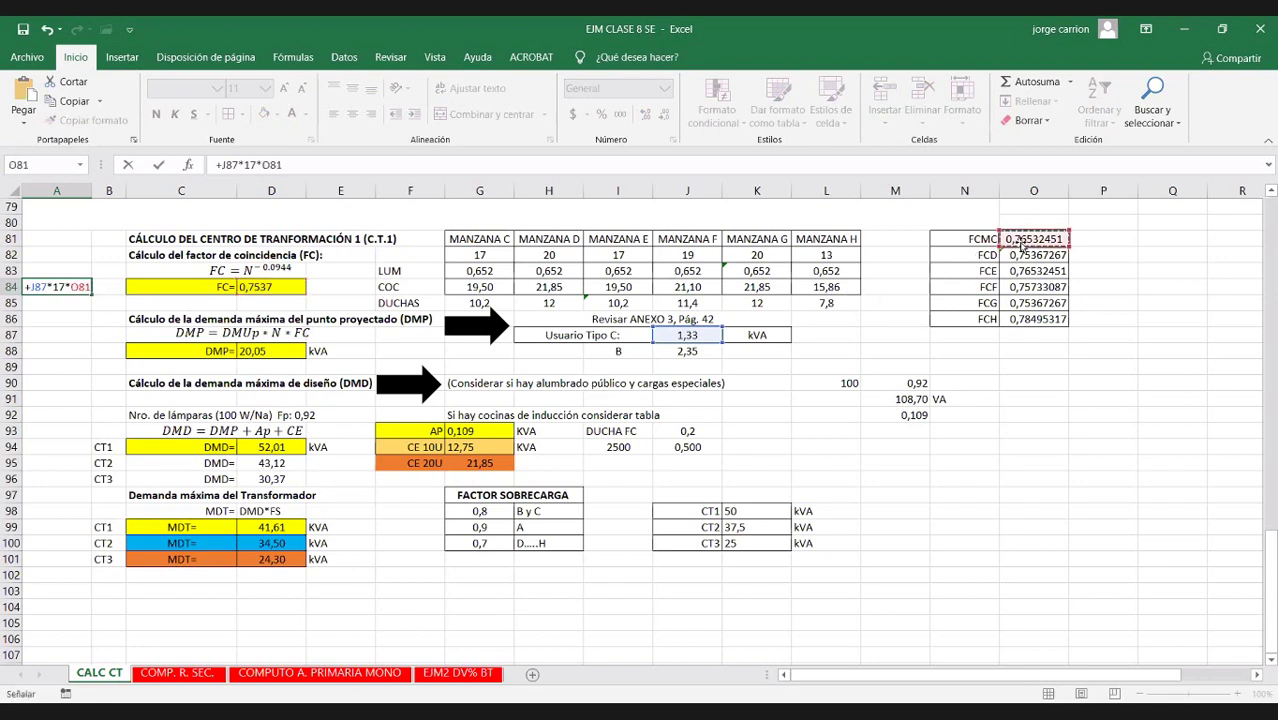
pyautogui.press('Return')
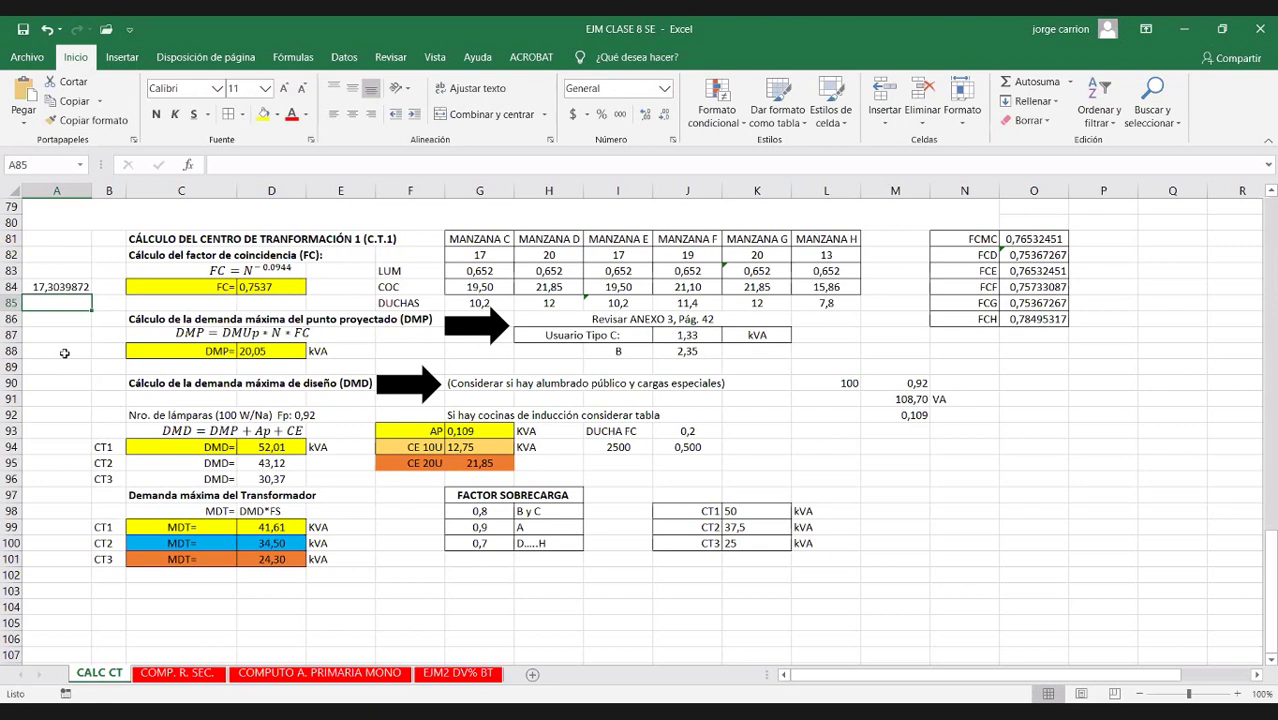
# Paste the copied expression J87*20*D84 as plain text into A85 for MANZANA D, leaving the D88 formula unmodified
pyautogui.hotkey('ctrl', 'v')
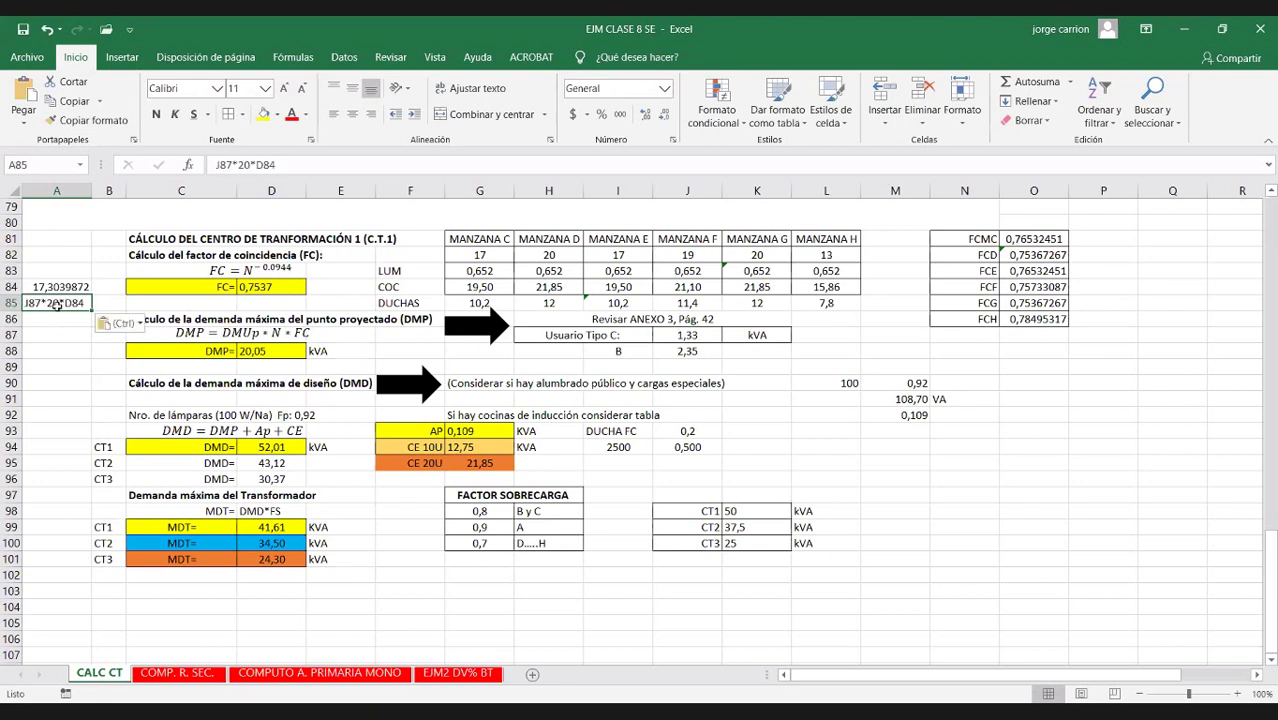
pyautogui.doubleClick(27, 302)
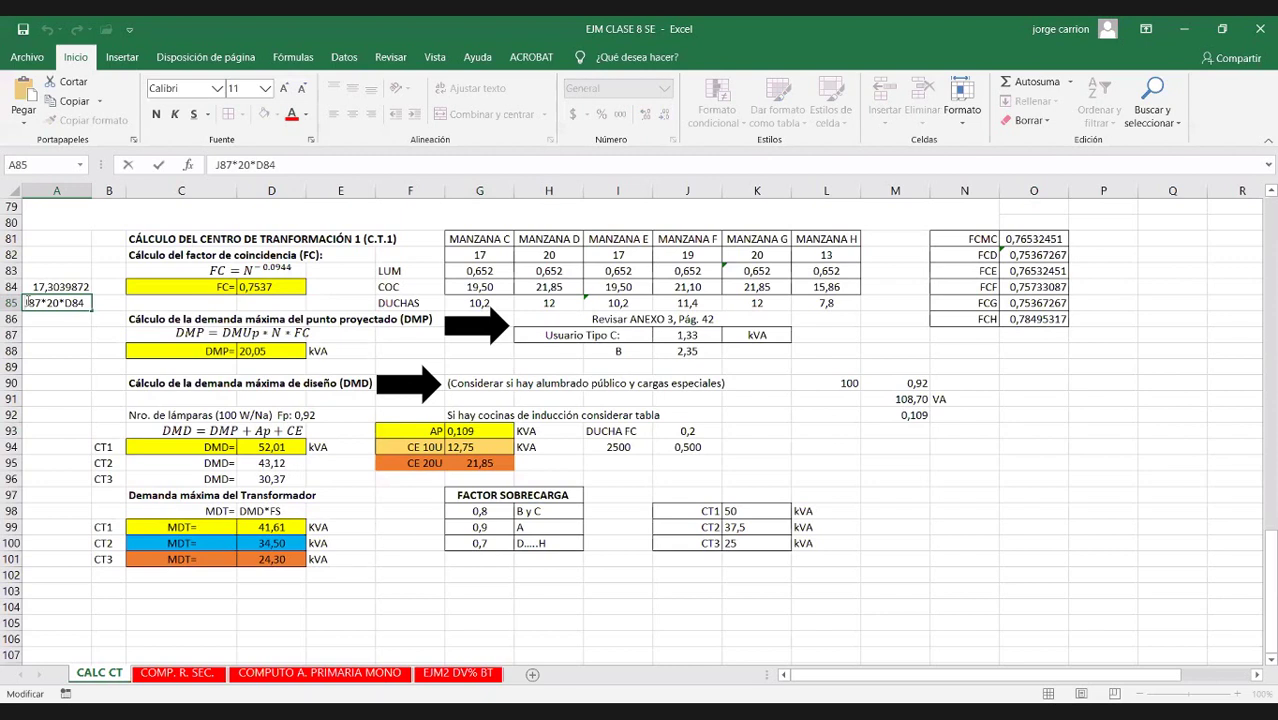
pyautogui.write('+')
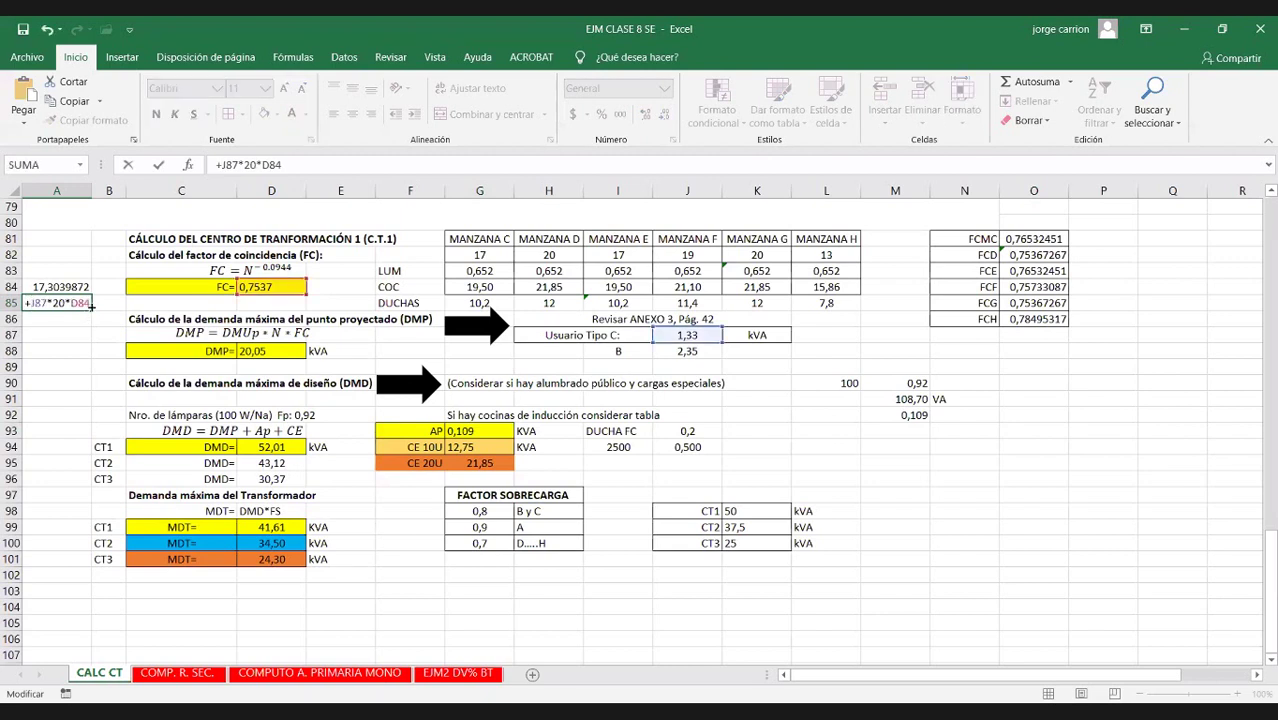
pyautogui.press('Escape')
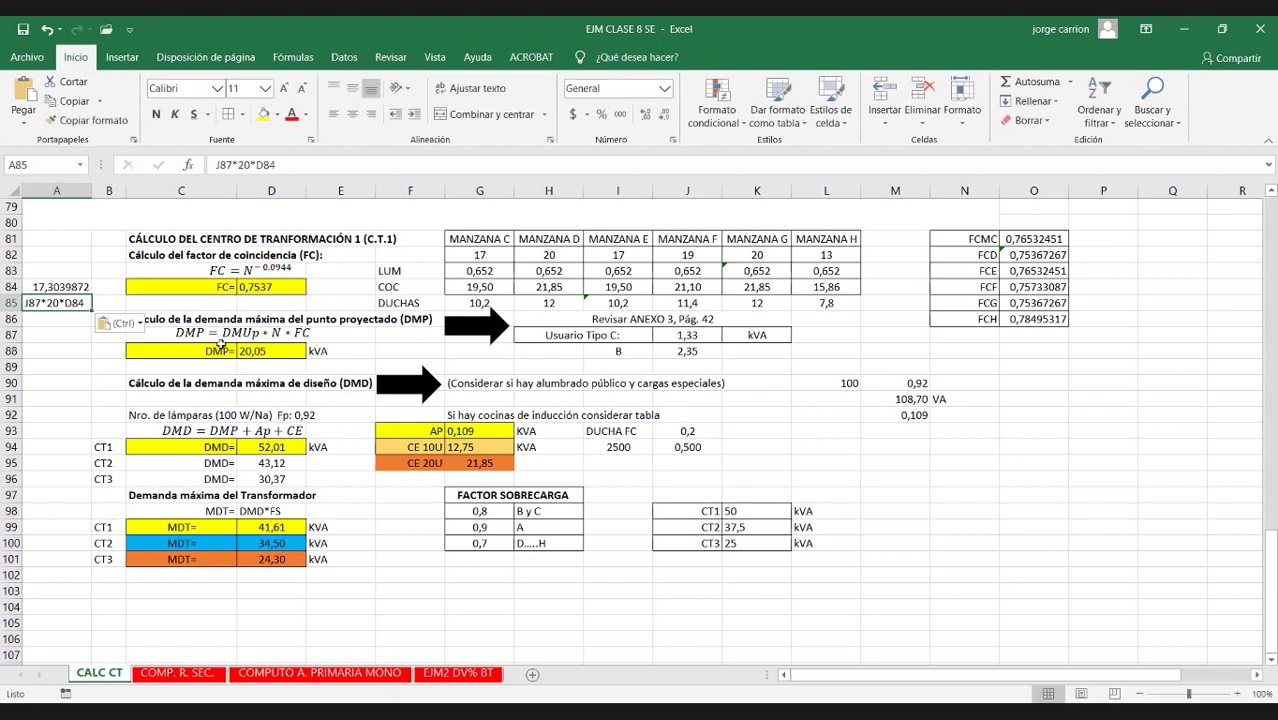
pyautogui.doubleClick(250, 351)
pyautogui.press('Escape')
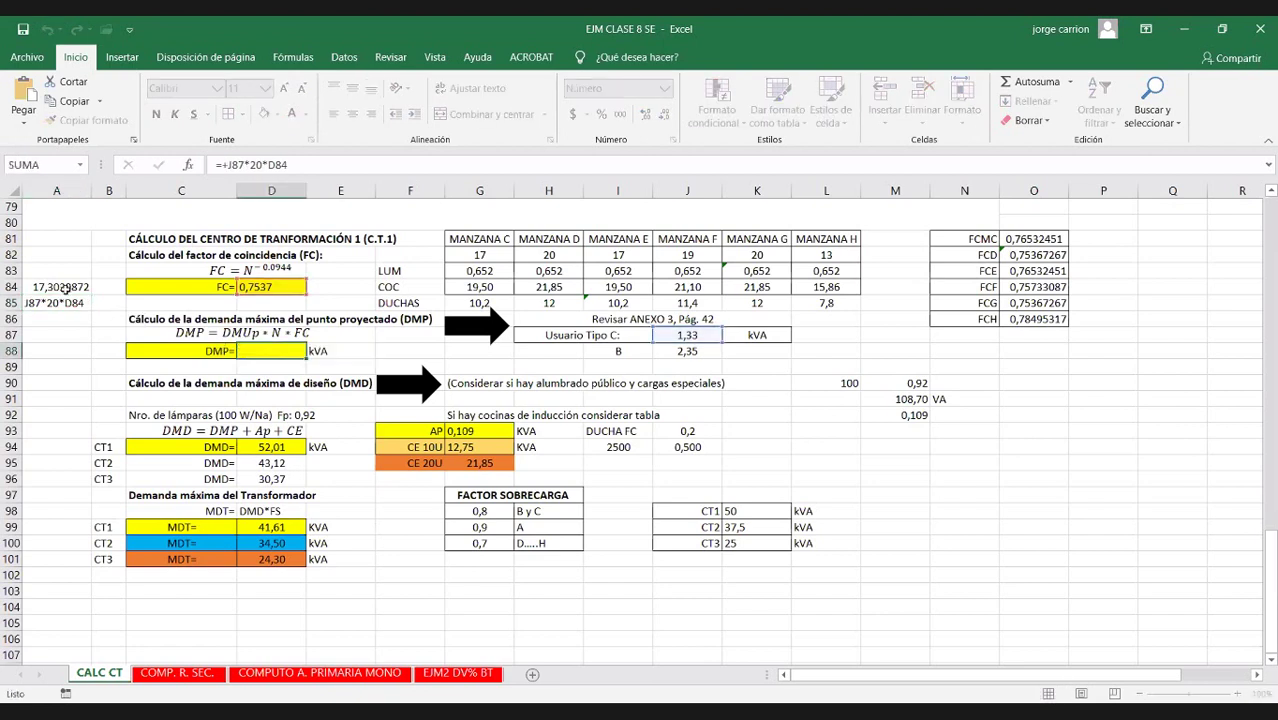
# Switch the A84 formula to the type B unit demand so that it reads =+J88*17*O81
pyautogui.doubleClick(86, 292)
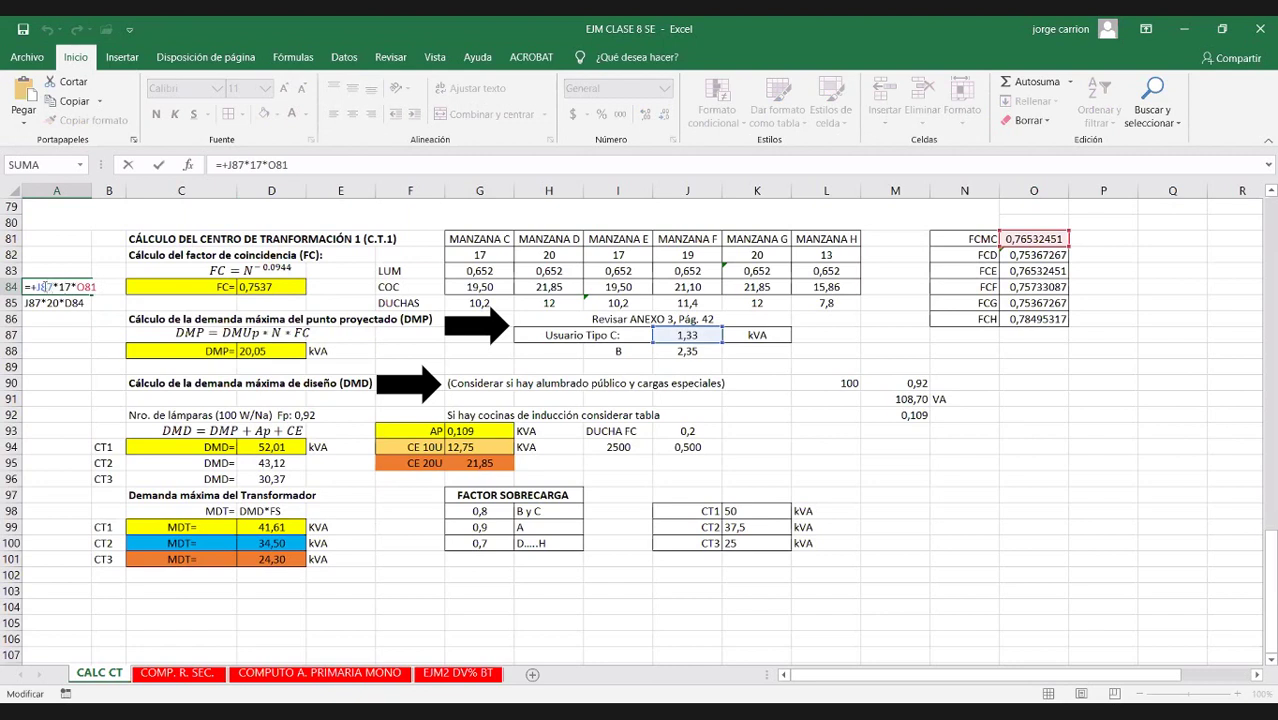
pyautogui.doubleClick(44, 287)
pyautogui.click(666, 350)
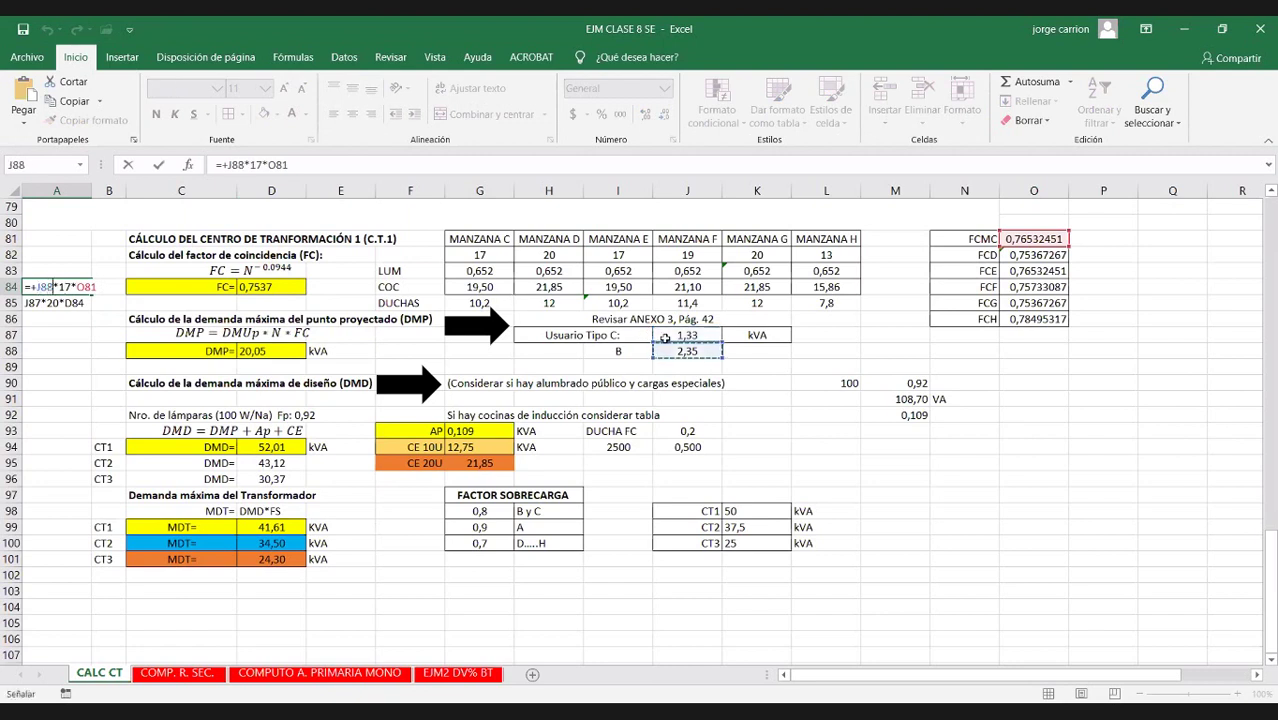
pyautogui.press('Return')
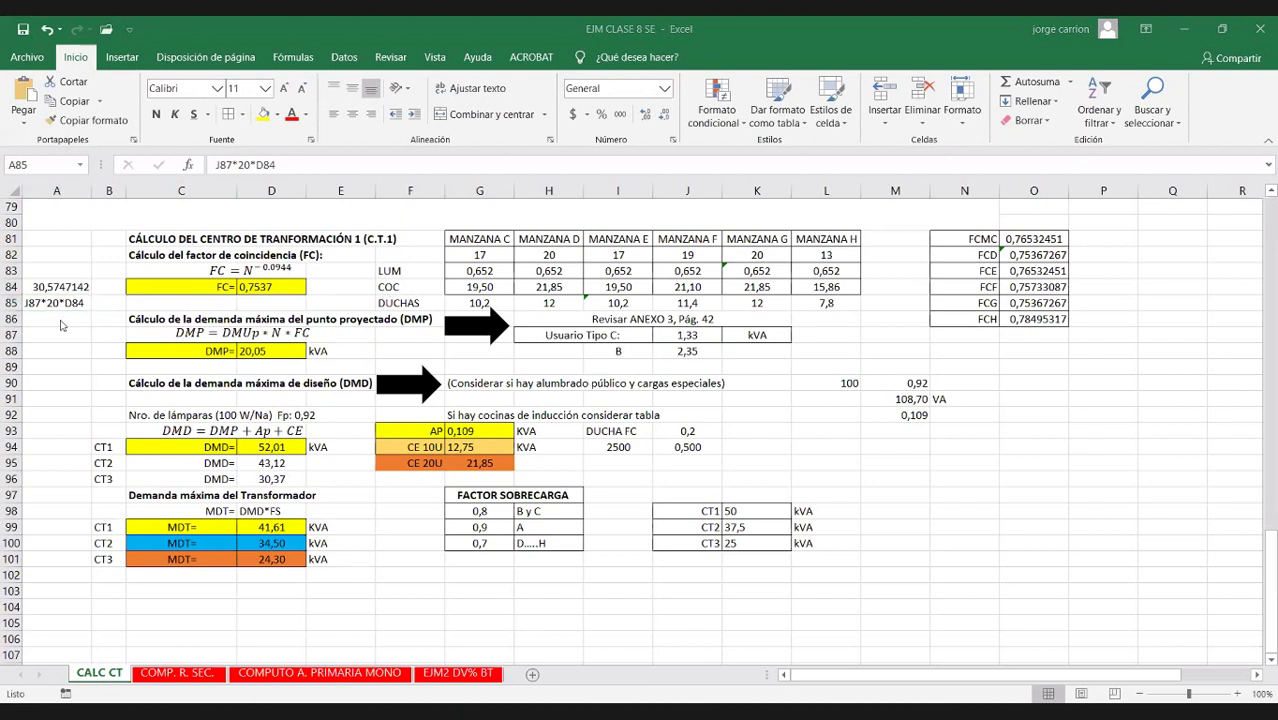
# Review the A84 formula without modifying it, and format the cell with two decimals and centred alignment
pyautogui.doubleClick(63, 287)
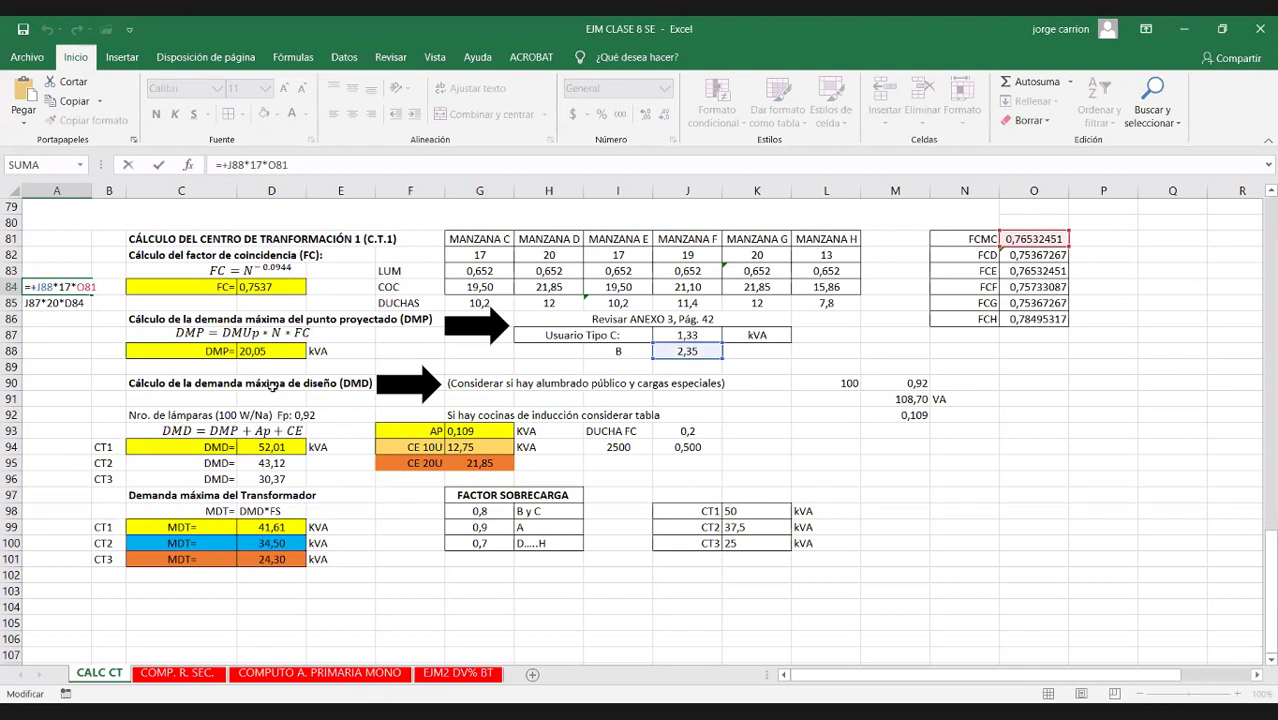
pyautogui.press('Escape')
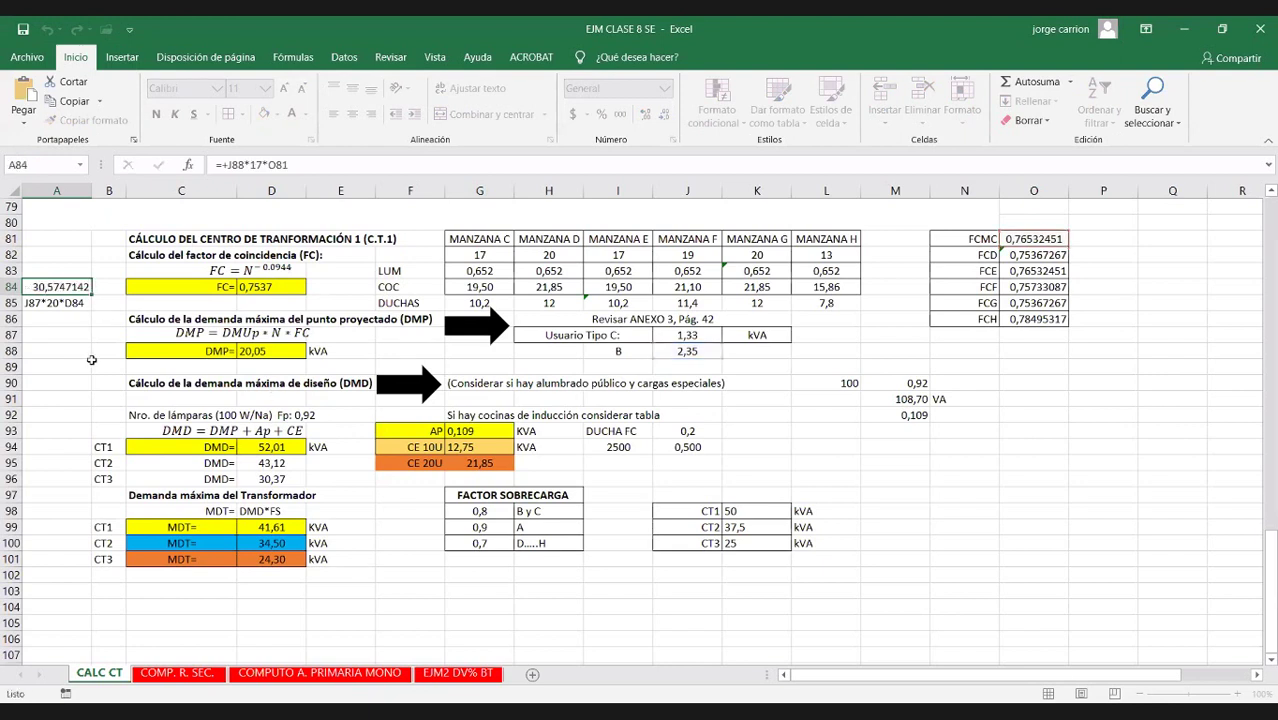
pyautogui.click(662, 116)
pyautogui.click(662, 116)
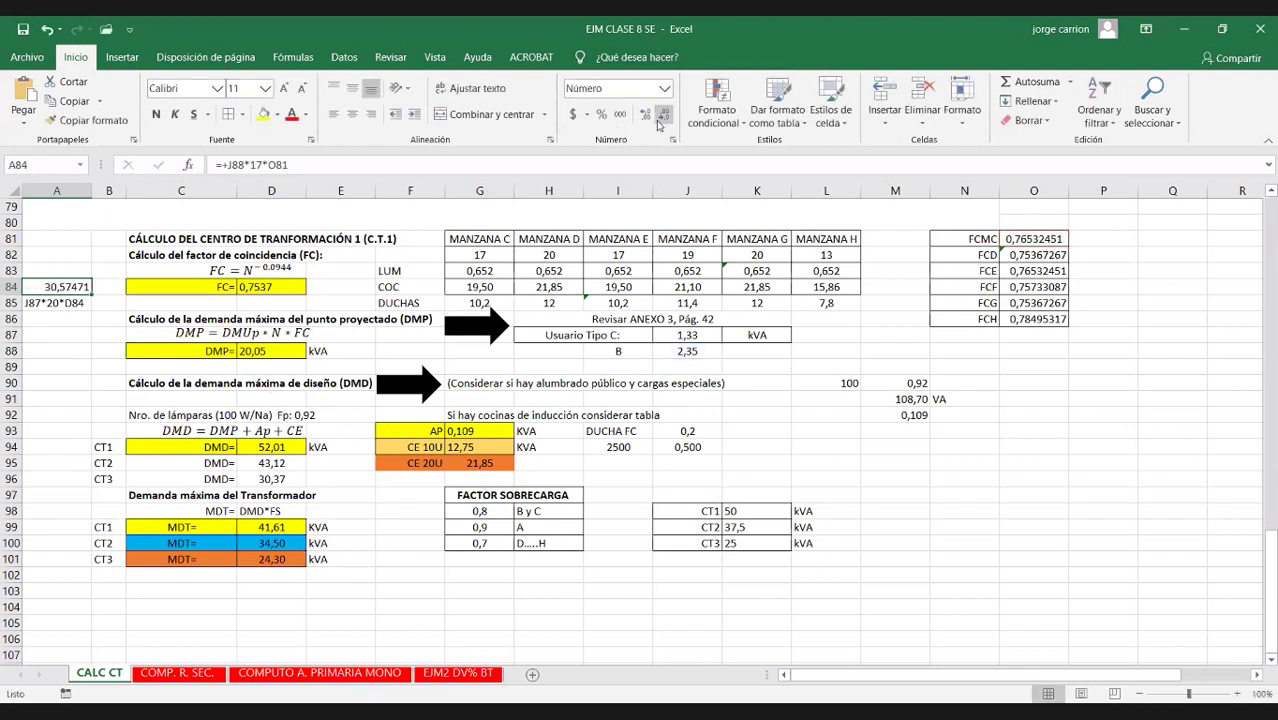
pyautogui.click(662, 116)
pyautogui.click(662, 116)
pyautogui.click(662, 116)
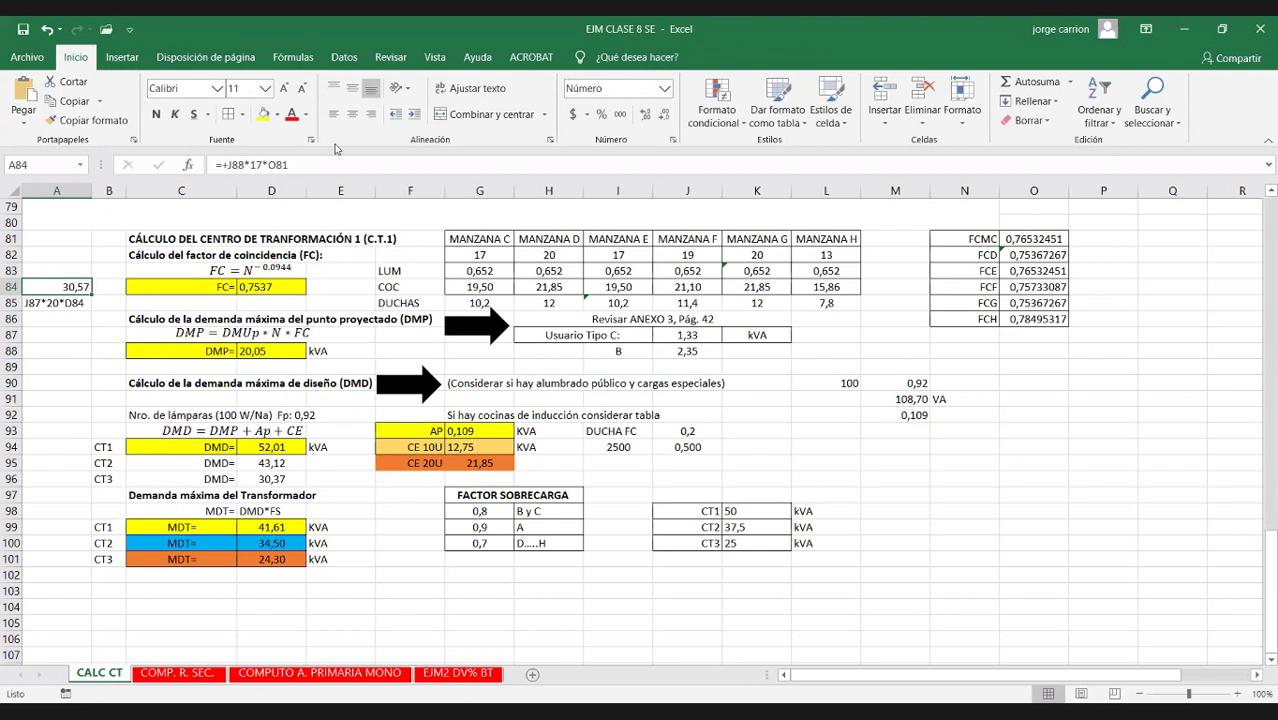
pyautogui.click(352, 114)
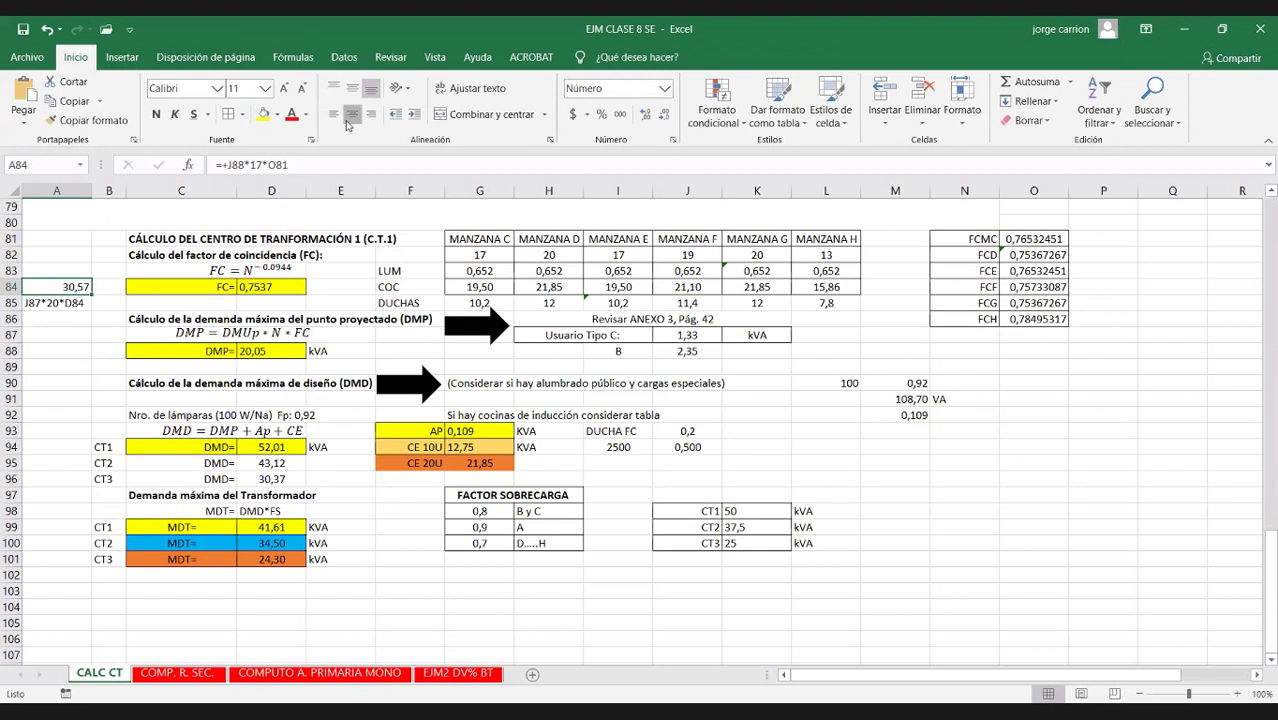
# Turn the pasted text in A85 into the MANZANA D demand formula +J88*20*D84, using the type B unit demand
pyautogui.doubleClick(35, 304)
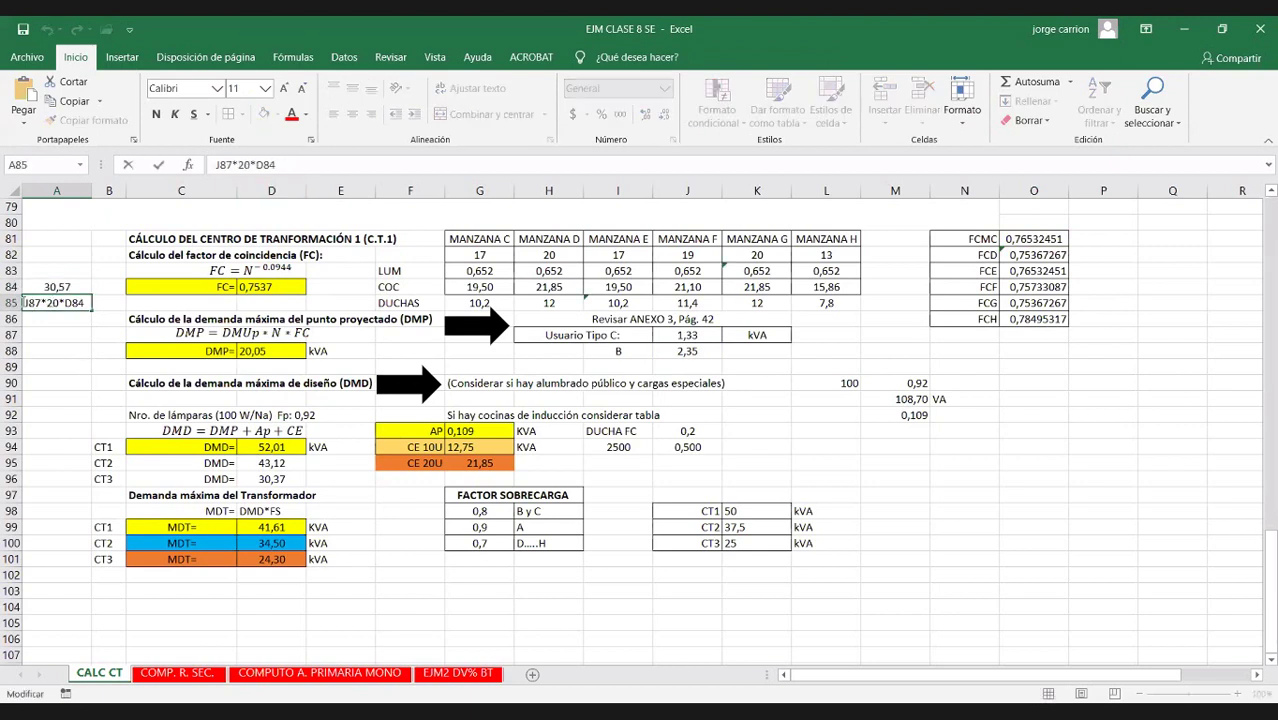
pyautogui.press('Home')
pyautogui.write('+')
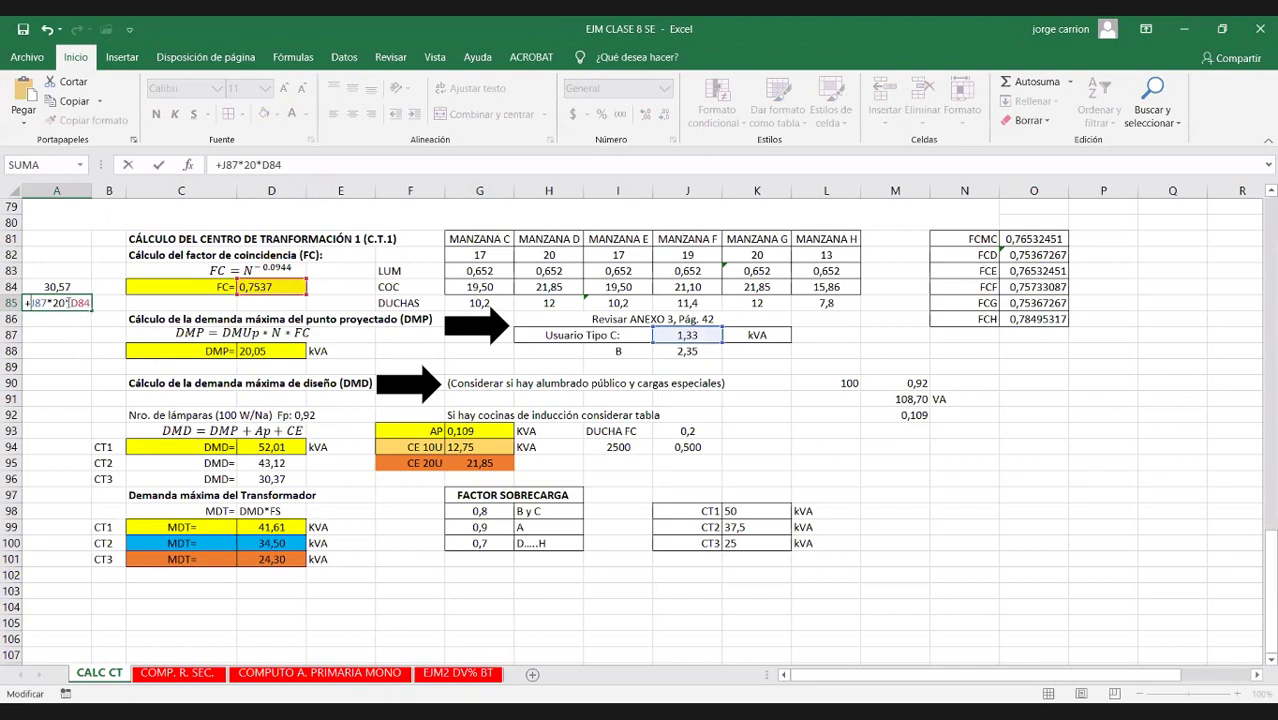
pyautogui.moveTo(44, 302); pyautogui.dragTo(29, 302)
pyautogui.click(671, 350)
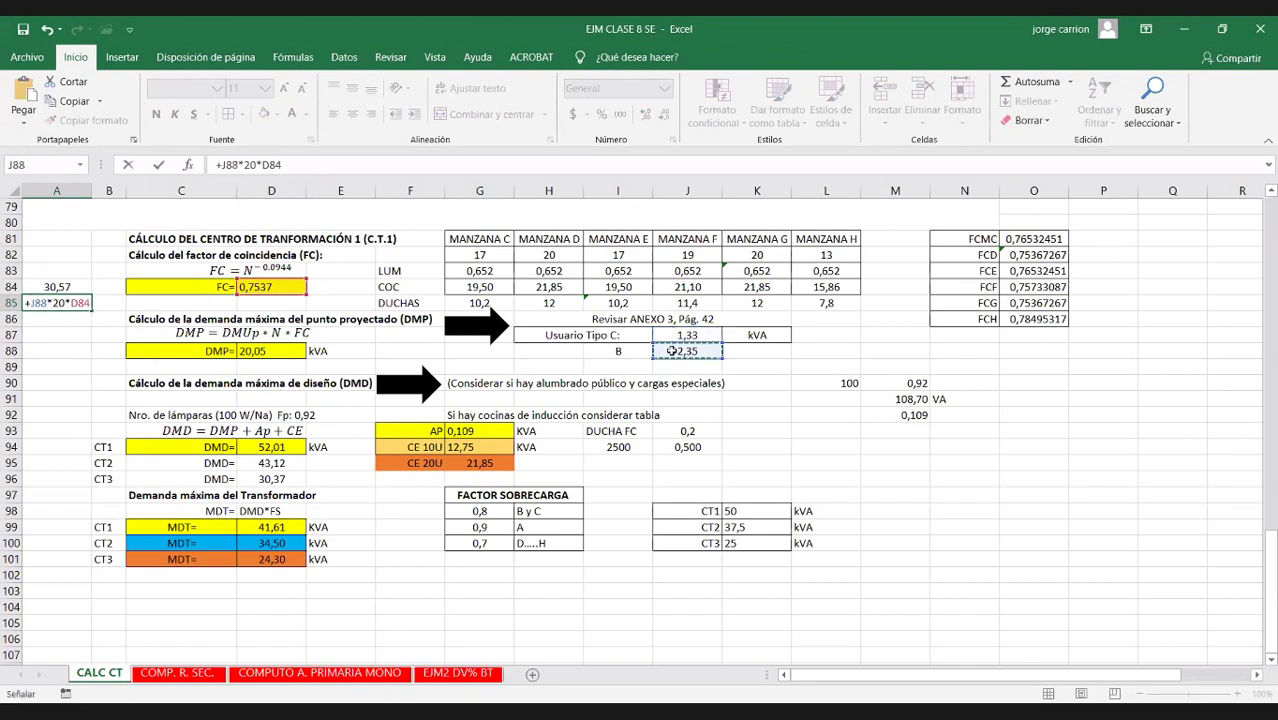
pyautogui.press('Return')
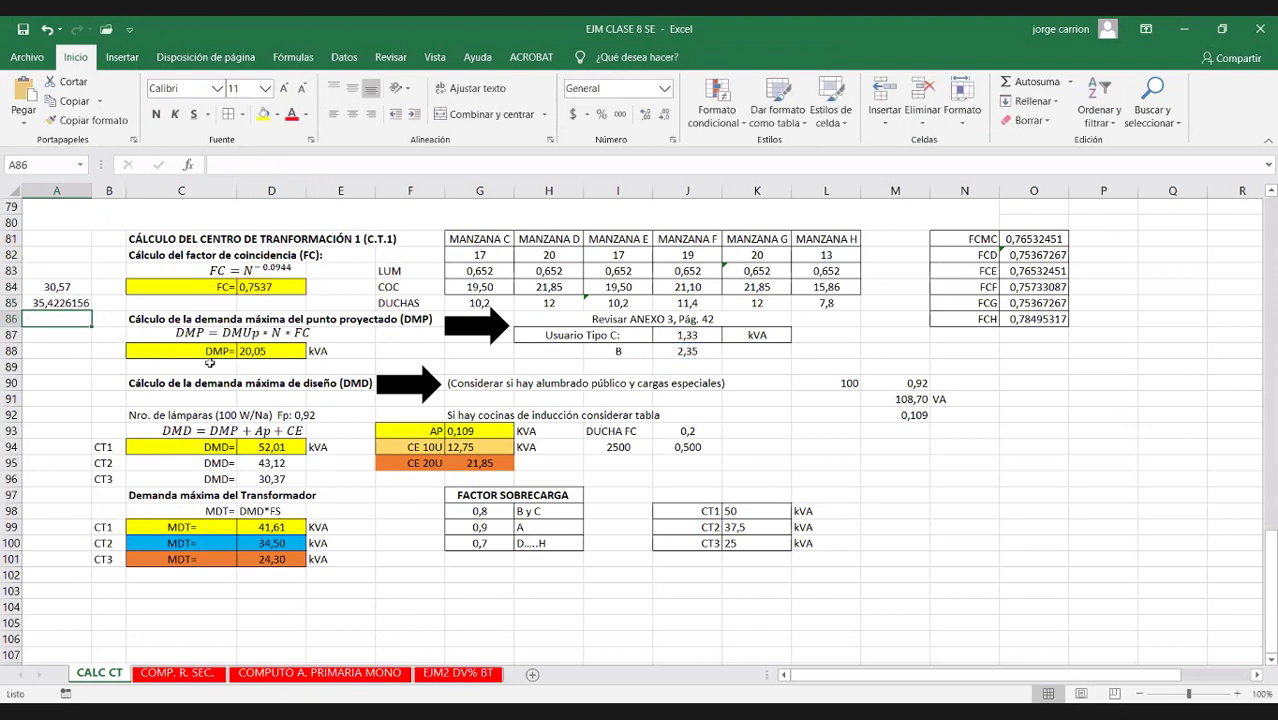
# Reduce the MANZANA D projected demand in A85 to three decimals
pyautogui.click(68, 304)
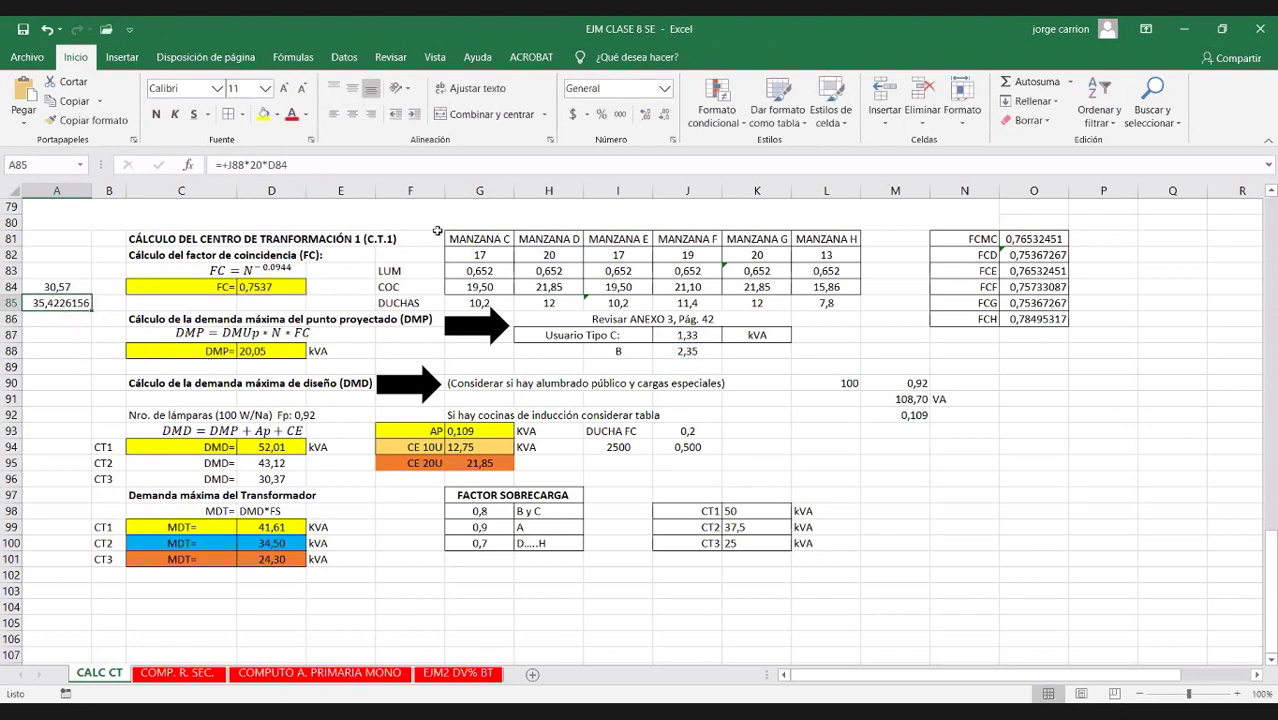
pyautogui.click(663, 114)
pyautogui.click(663, 114)
pyautogui.click(663, 114)
pyautogui.click(663, 114)
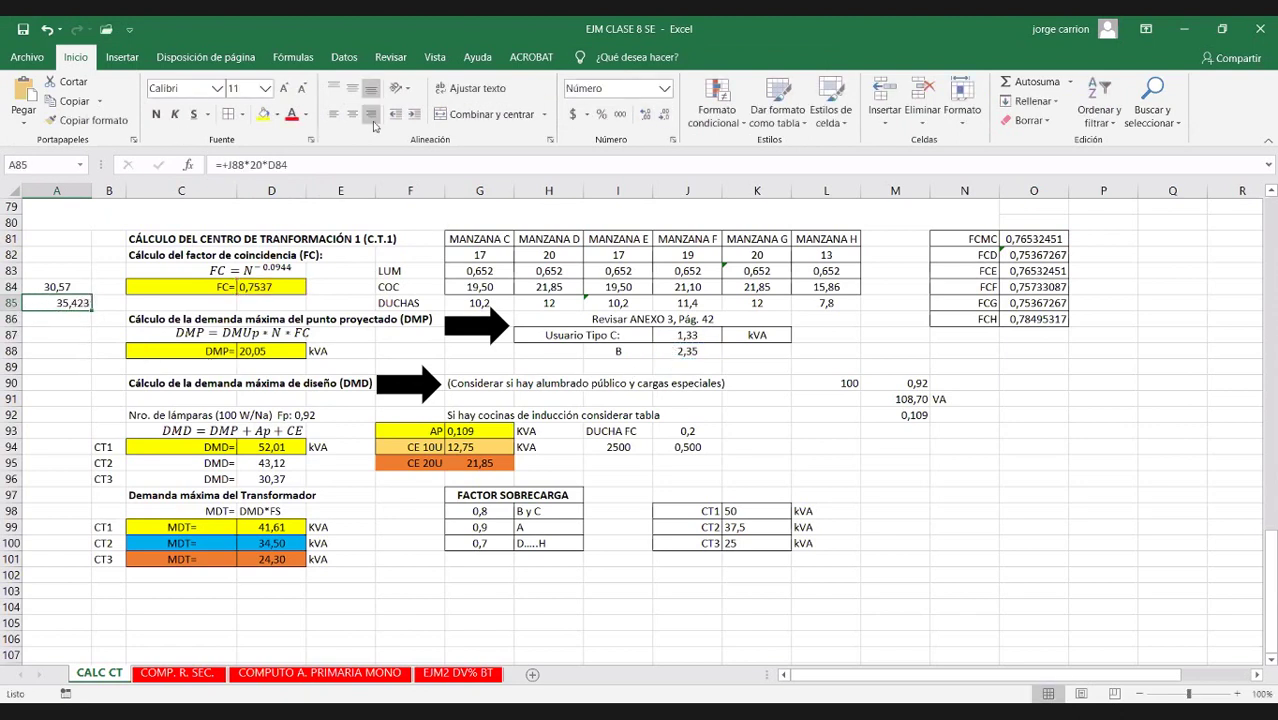
# Centre the MANZANA D projected demand in A85 and show it with two decimals
pyautogui.click(352, 114)
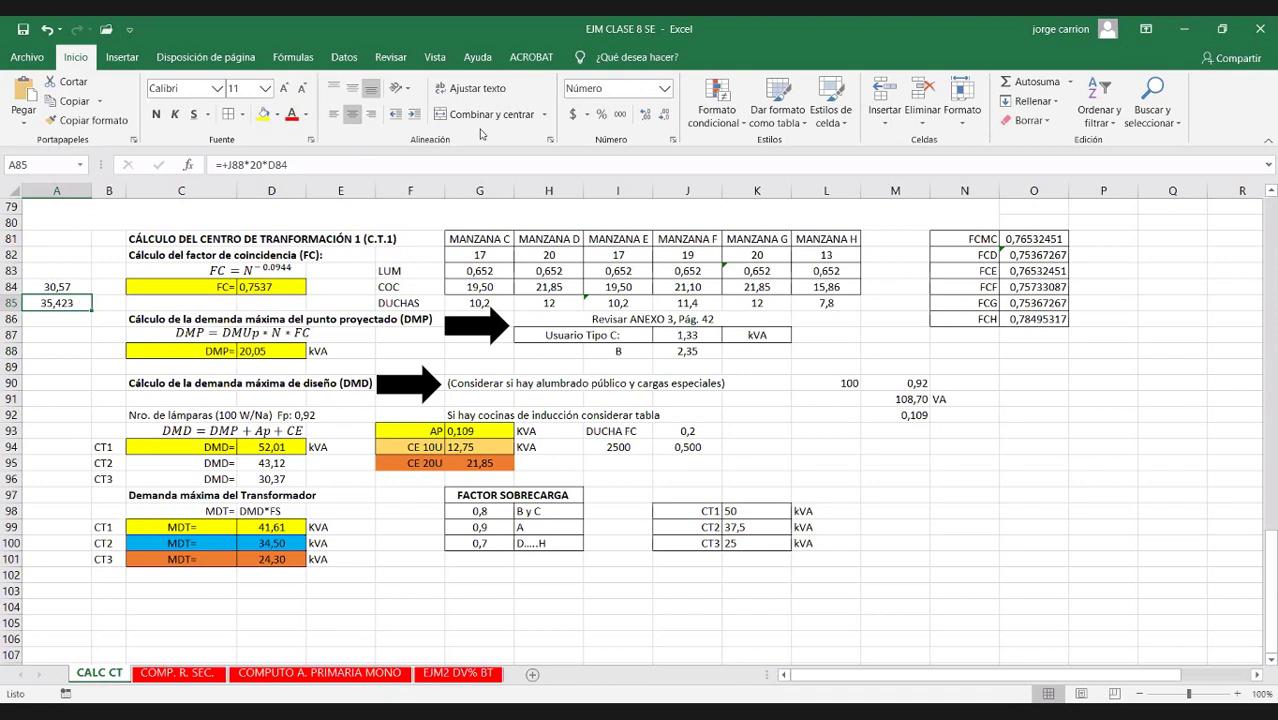
pyautogui.click(663, 114)
# Enter the MANZANA E demand formula +J88*20*O83 in A86, using the type B unit demand and the FCE coincidence factor
pyautogui.click(64, 316)
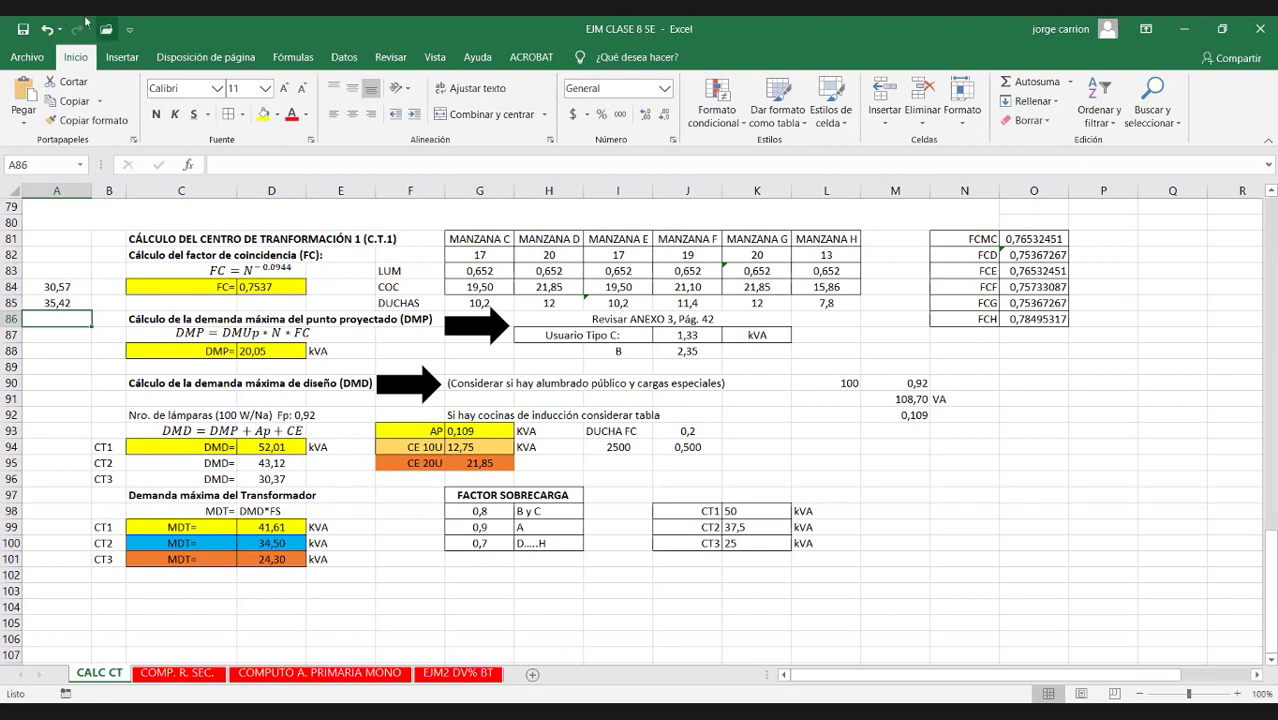
pyautogui.write('+')
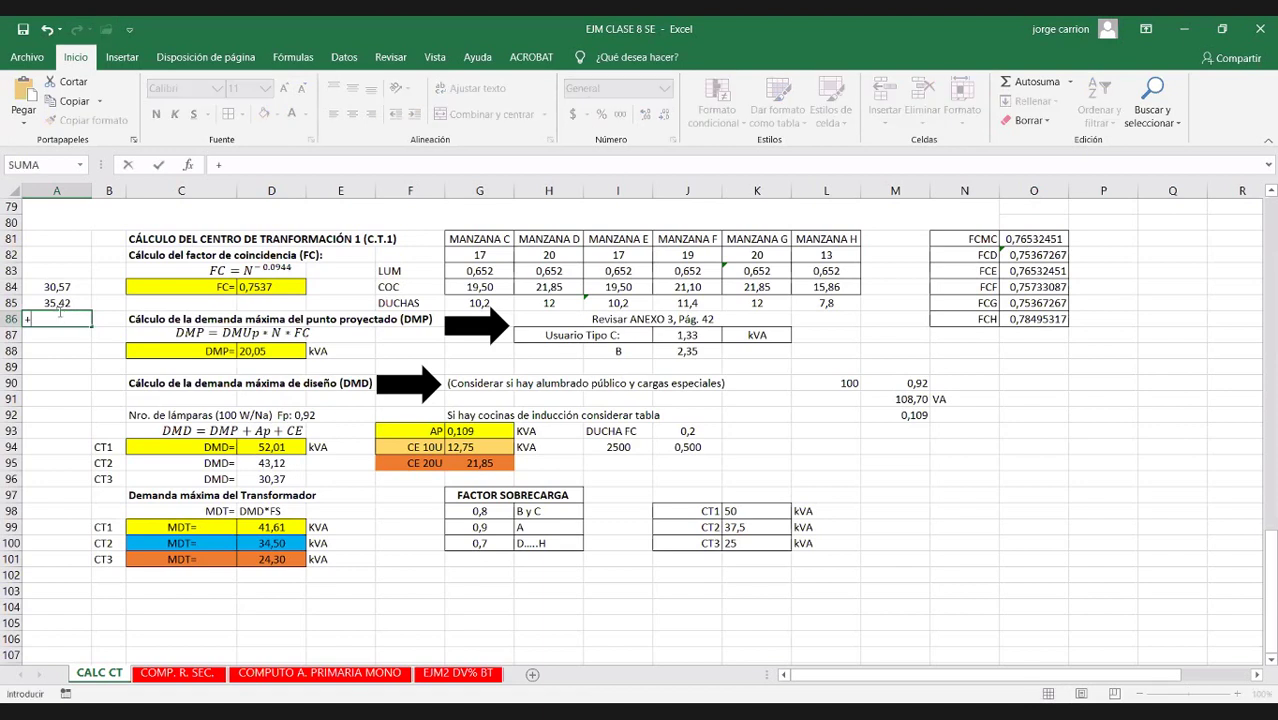
pyautogui.write('J87*20*D84')
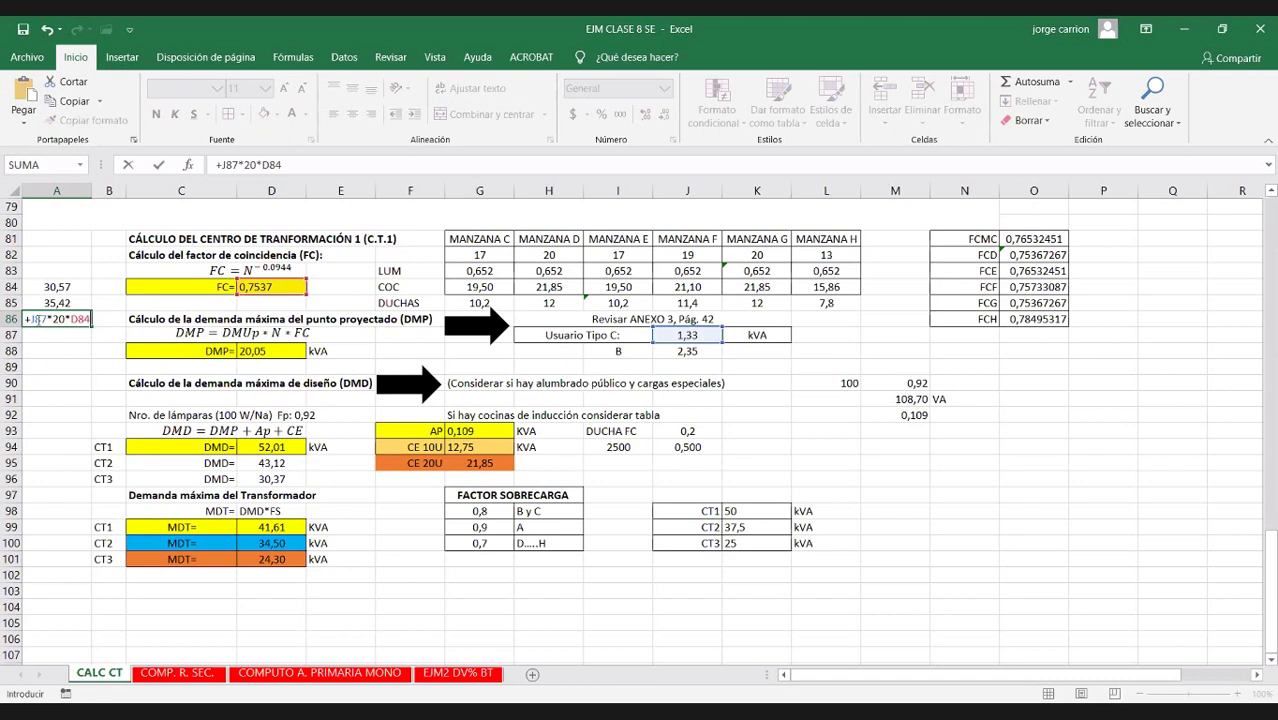
pyautogui.doubleClick(37, 318)
pyautogui.click(690, 351)
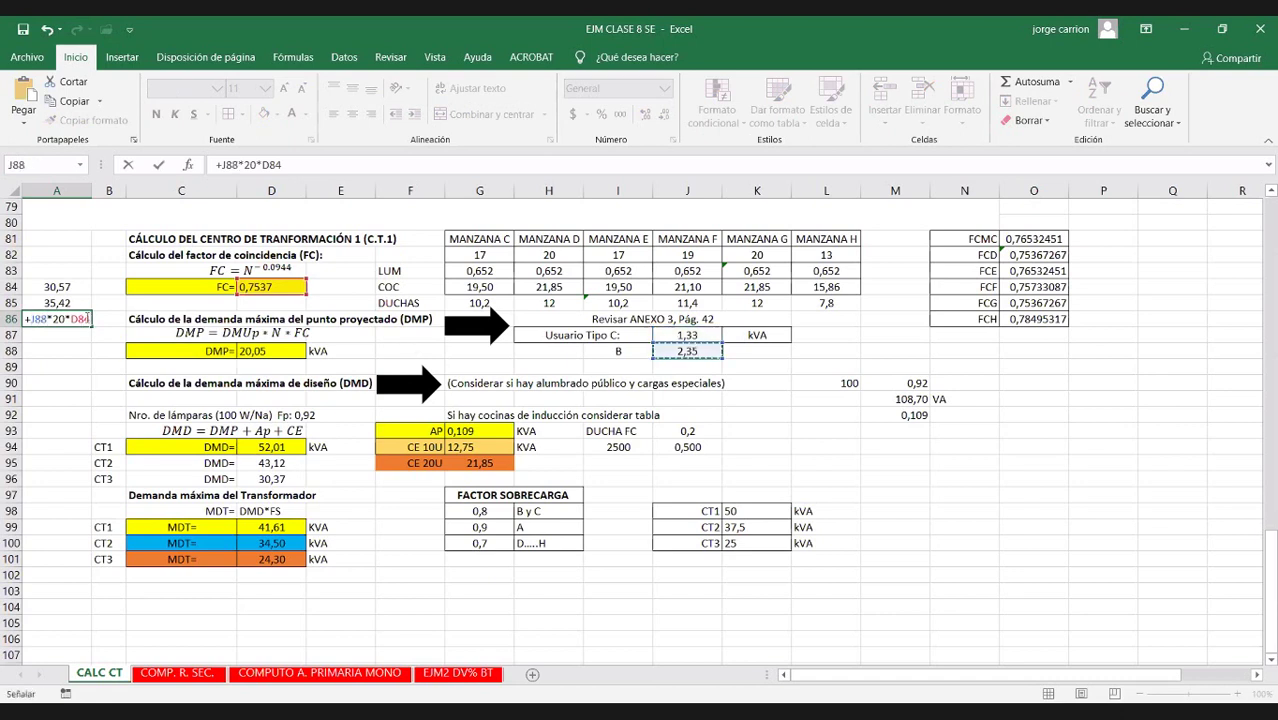
pyautogui.click(86, 318)
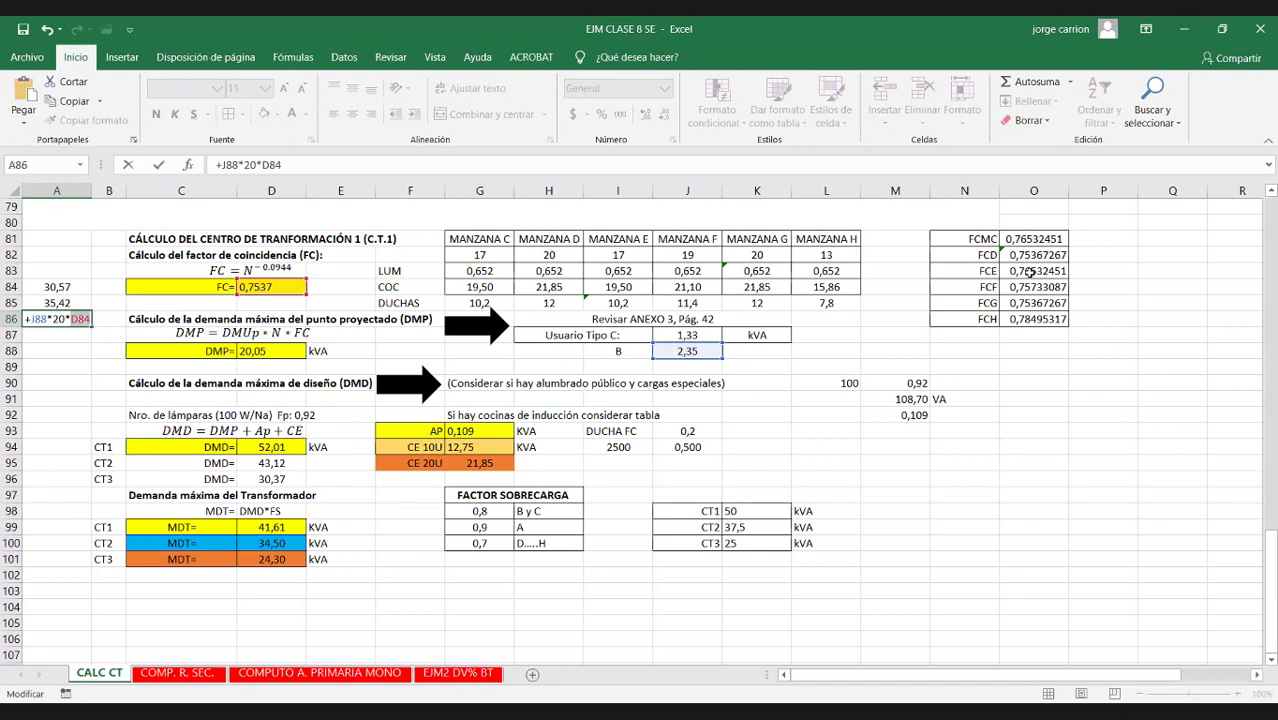
pyautogui.press('Return')
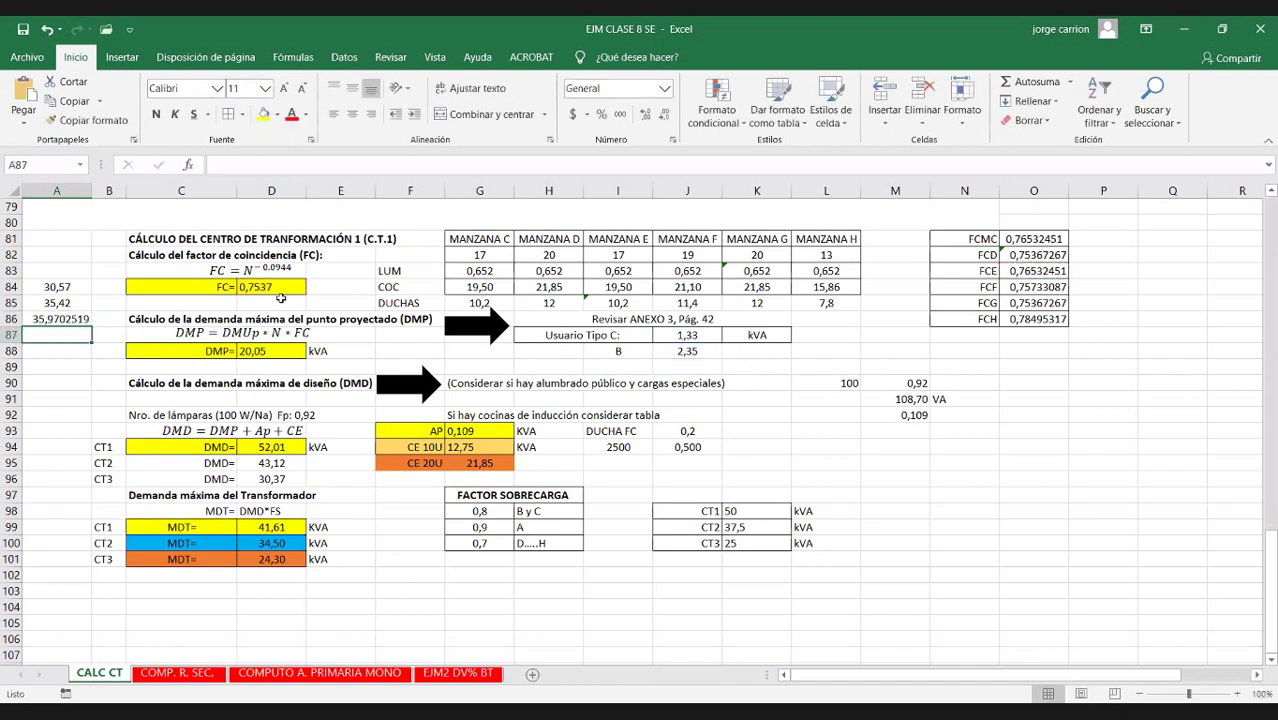
# Set the user count in the A86 formula to 17 so that it reads =+J88*17*O83
pyautogui.doubleClick(47, 318)
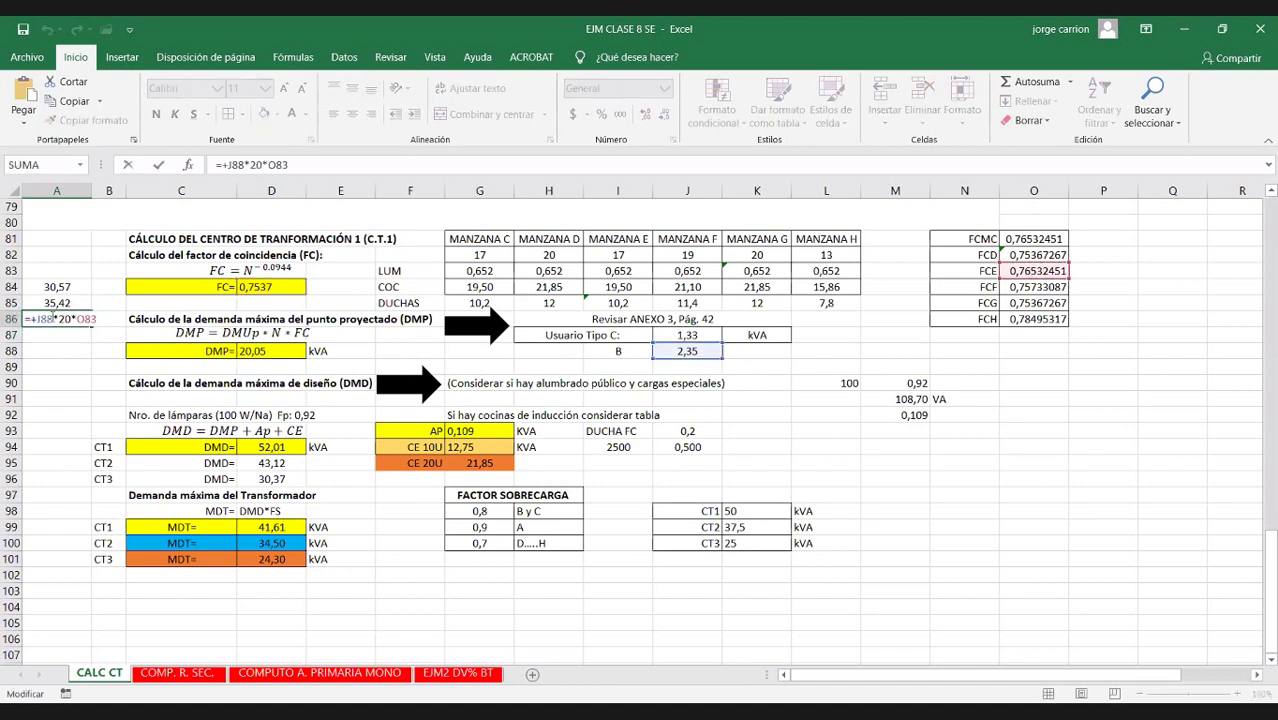
pyautogui.doubleClick(72, 318)
pyautogui.write('17')
pyautogui.press('Return')
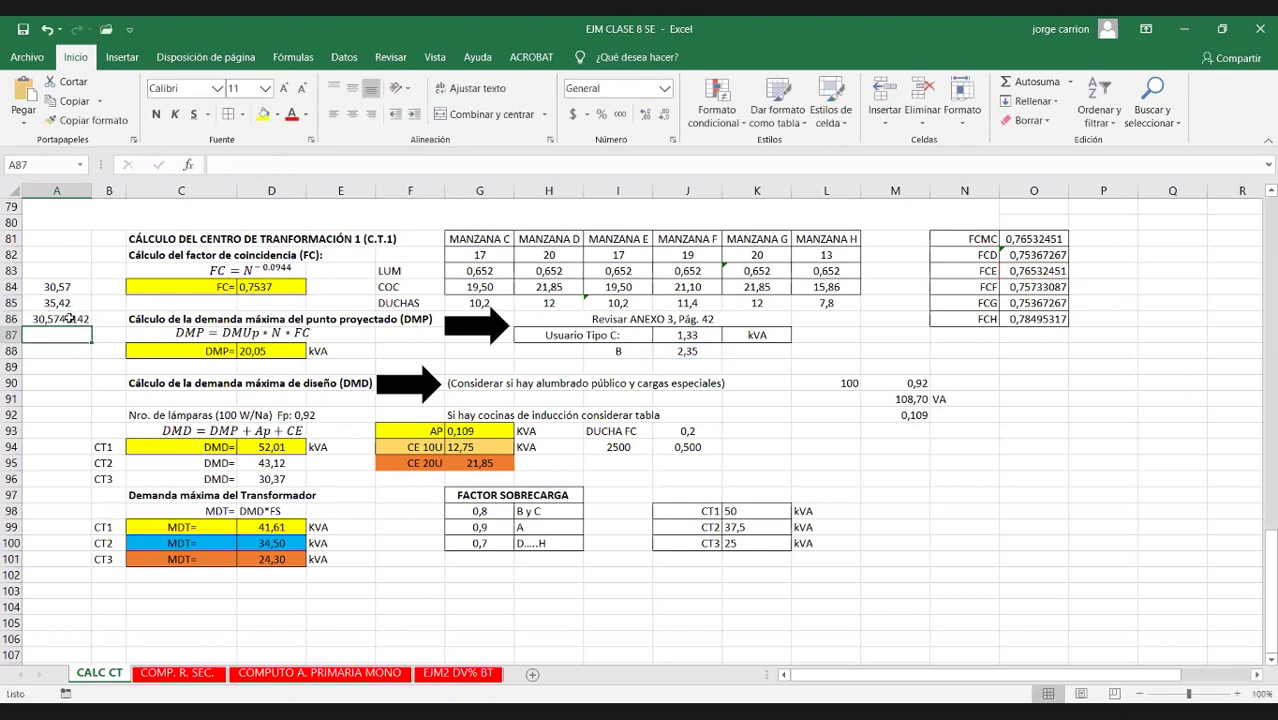
# Format A86 with three decimals and centred alignment
pyautogui.click(70, 318)
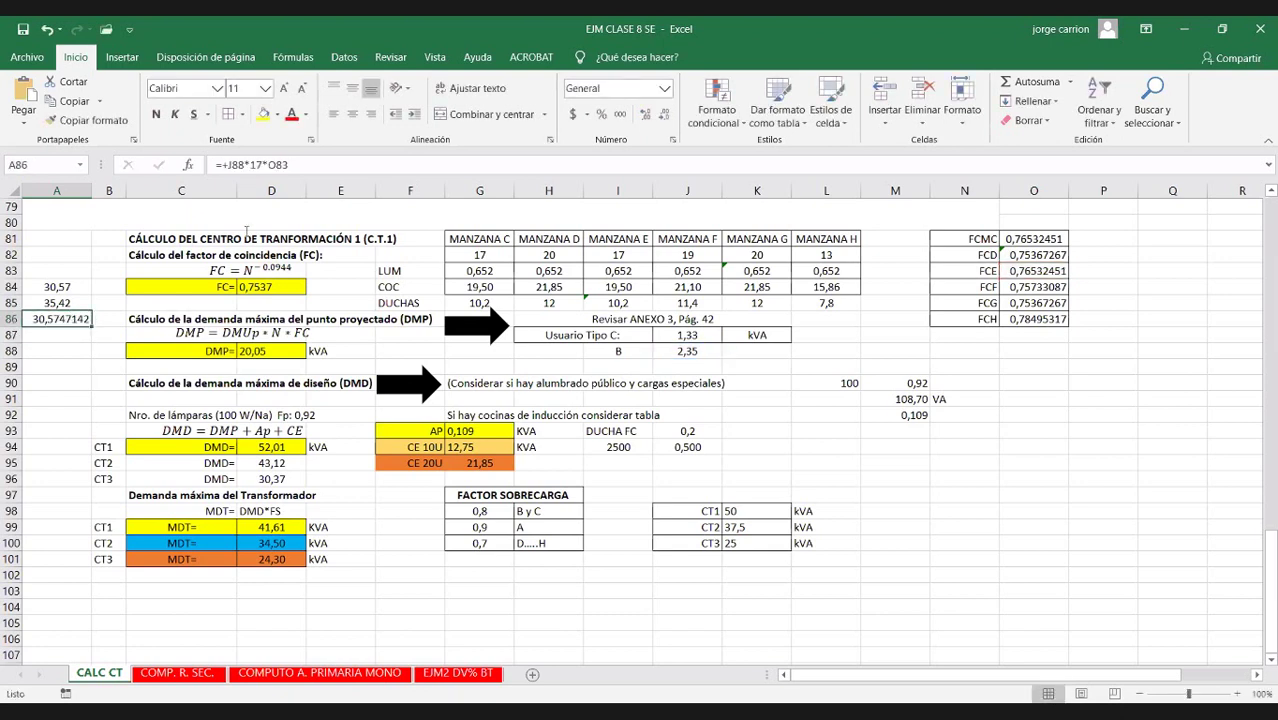
pyautogui.click(665, 116)
pyautogui.click(665, 116)
pyautogui.click(665, 116)
pyautogui.click(665, 116)
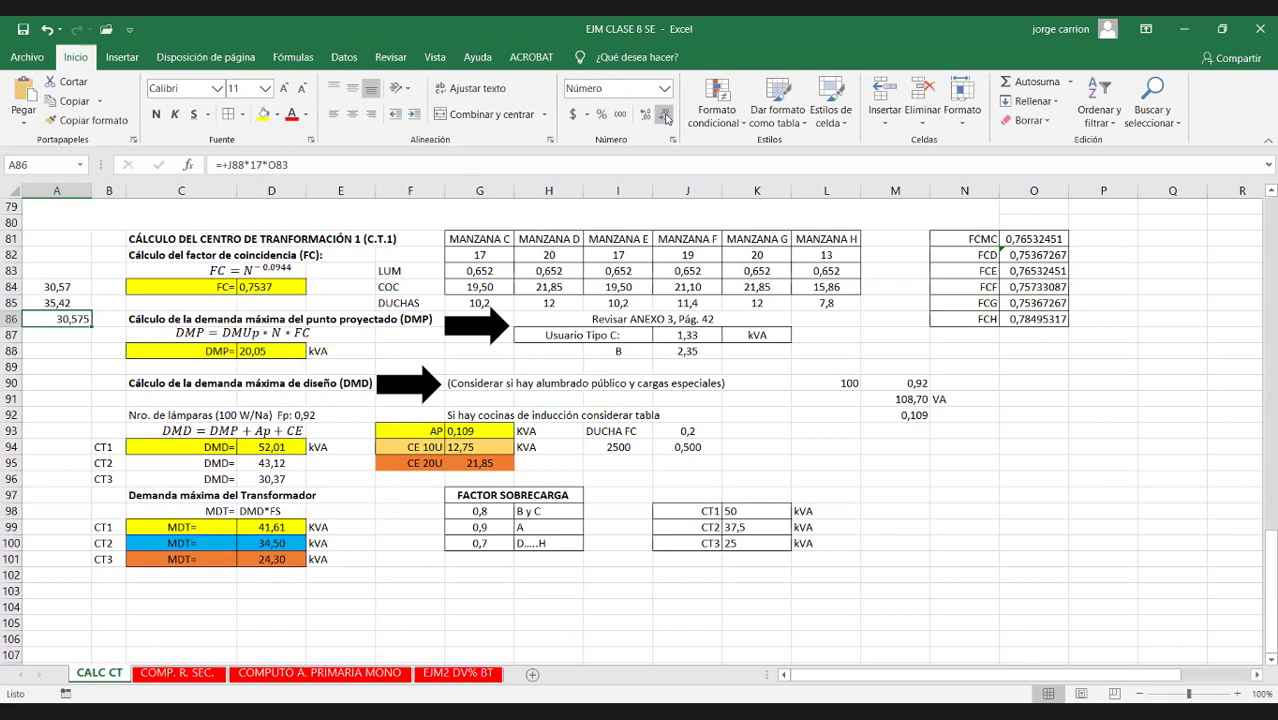
pyautogui.click(352, 118)
# Review the demand formulas in A84 and A85 without modifying them, and clear the contents of A84:A86
pyautogui.doubleClick(64, 286)
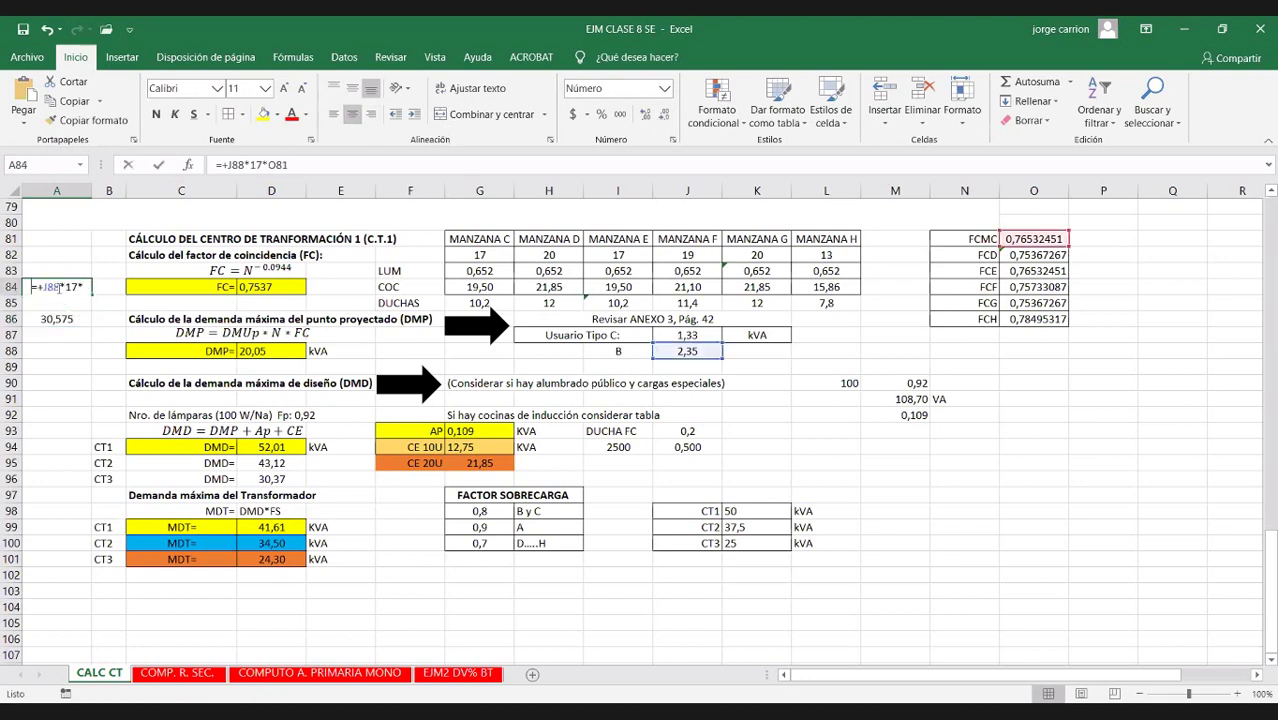
pyautogui.press('Return')
pyautogui.doubleClick(64, 302)
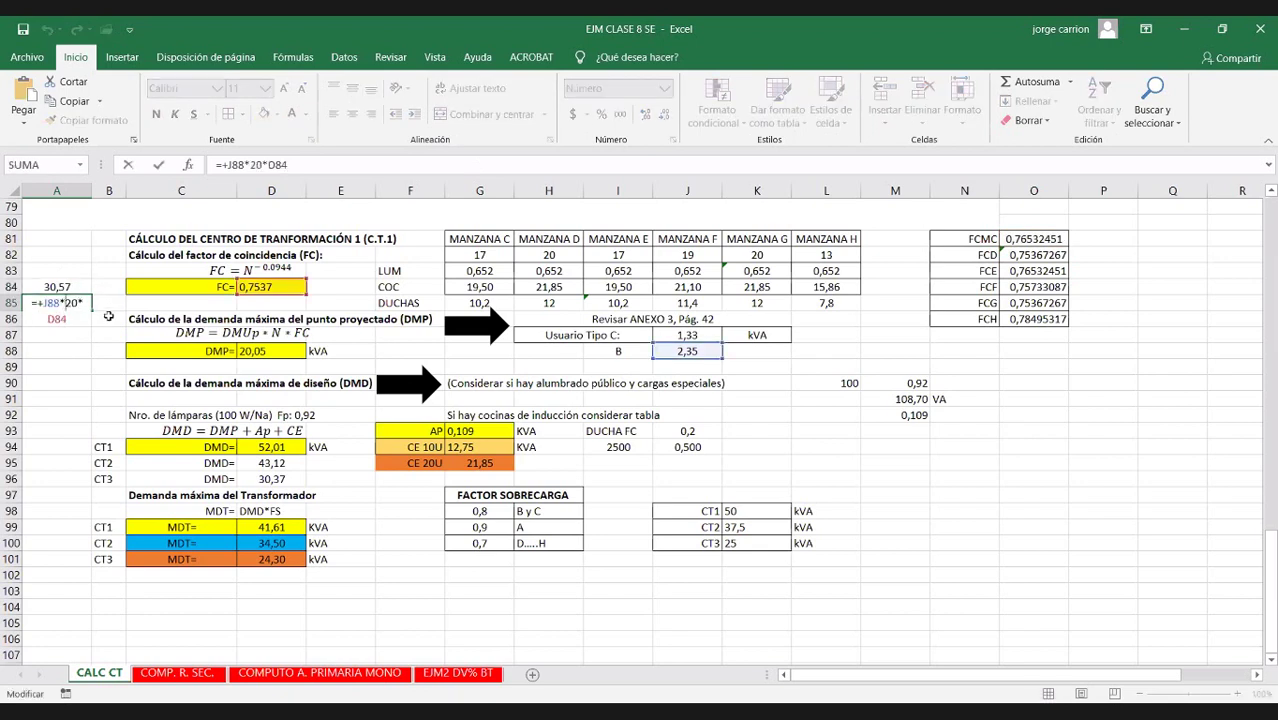
pyautogui.press('Escape')
pyautogui.moveTo(40, 286); pyautogui.dragTo(40, 328)
pyautogui.press('Delete')
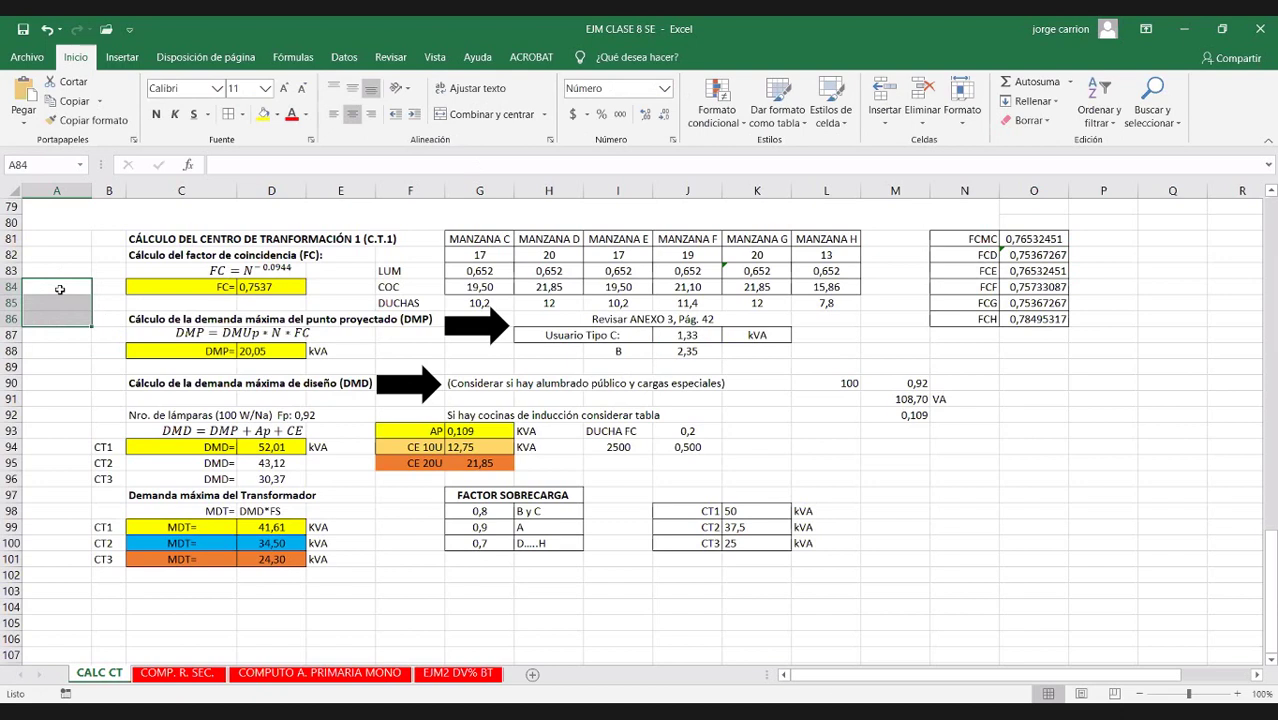
# Enter the MANZANA C demand formula +J88*G82*O81 in A84, referencing the unit demand, user count and coincidence factor cells
pyautogui.click(60, 288)
pyautogui.write('+J87*20*D84')
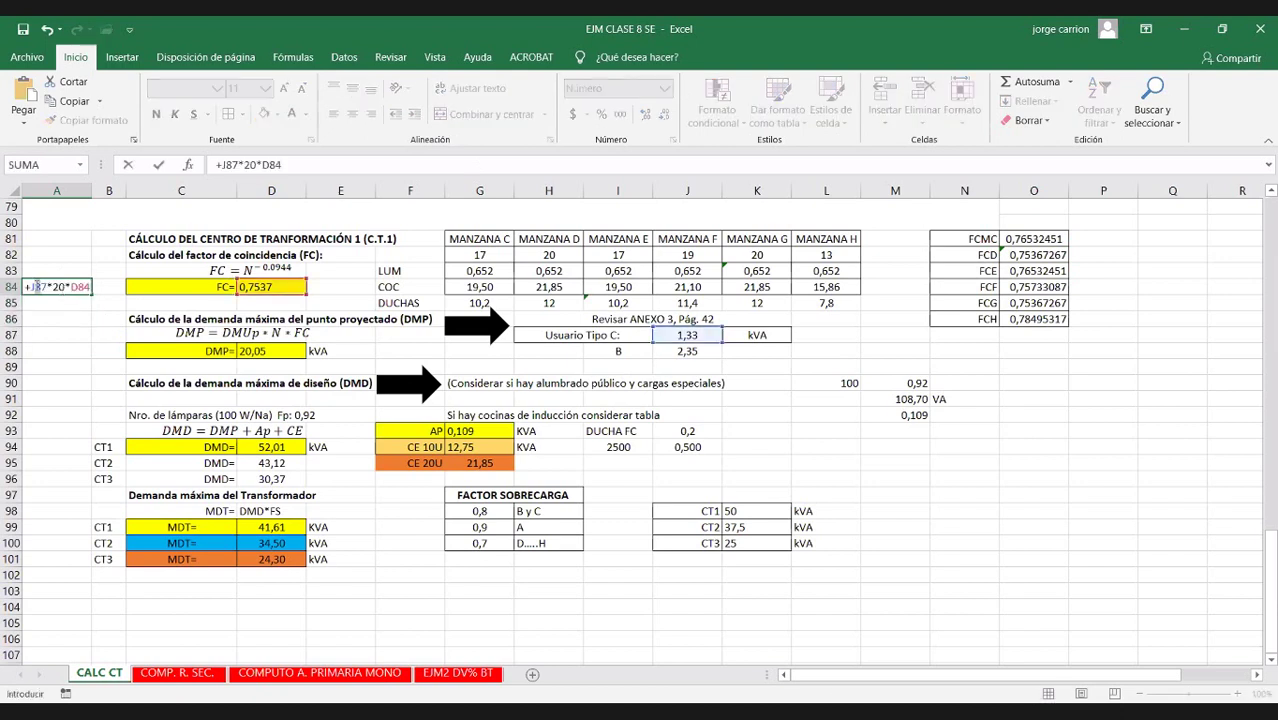
pyautogui.doubleClick(36, 286)
pyautogui.click(686, 341)
pyautogui.press('Down')
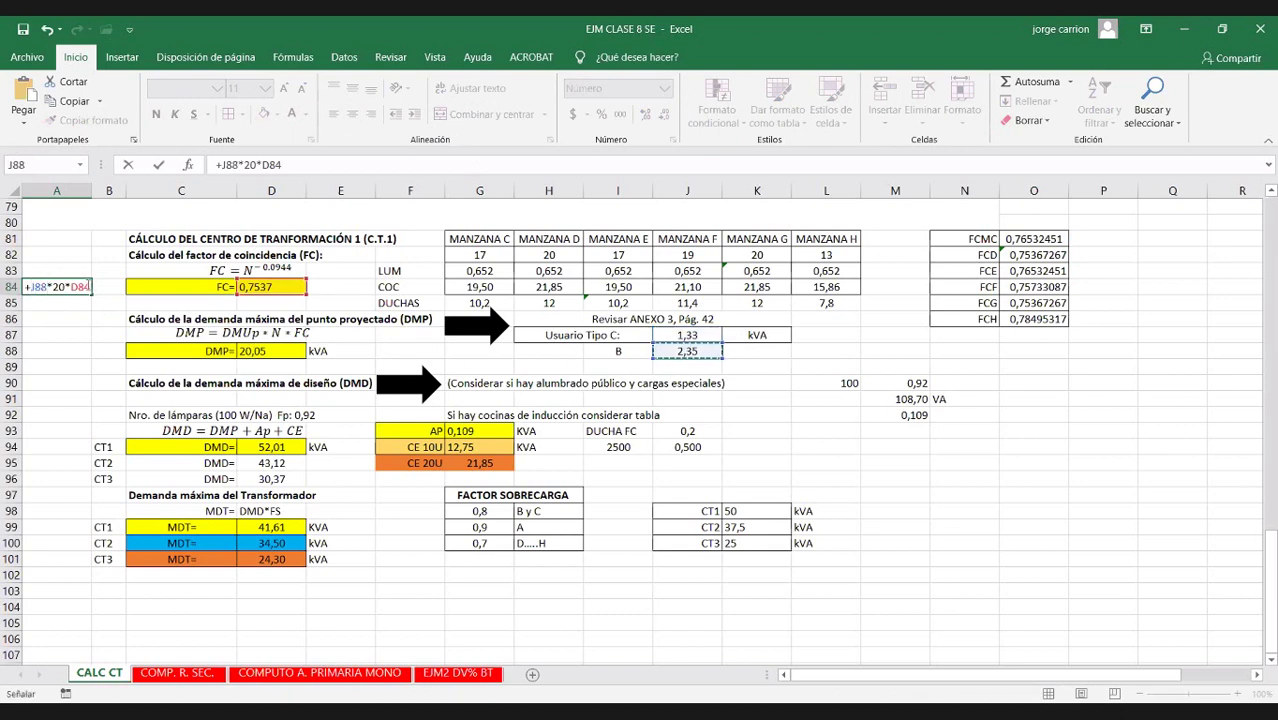
pyautogui.press('F2')
pyautogui.click(1034, 240)
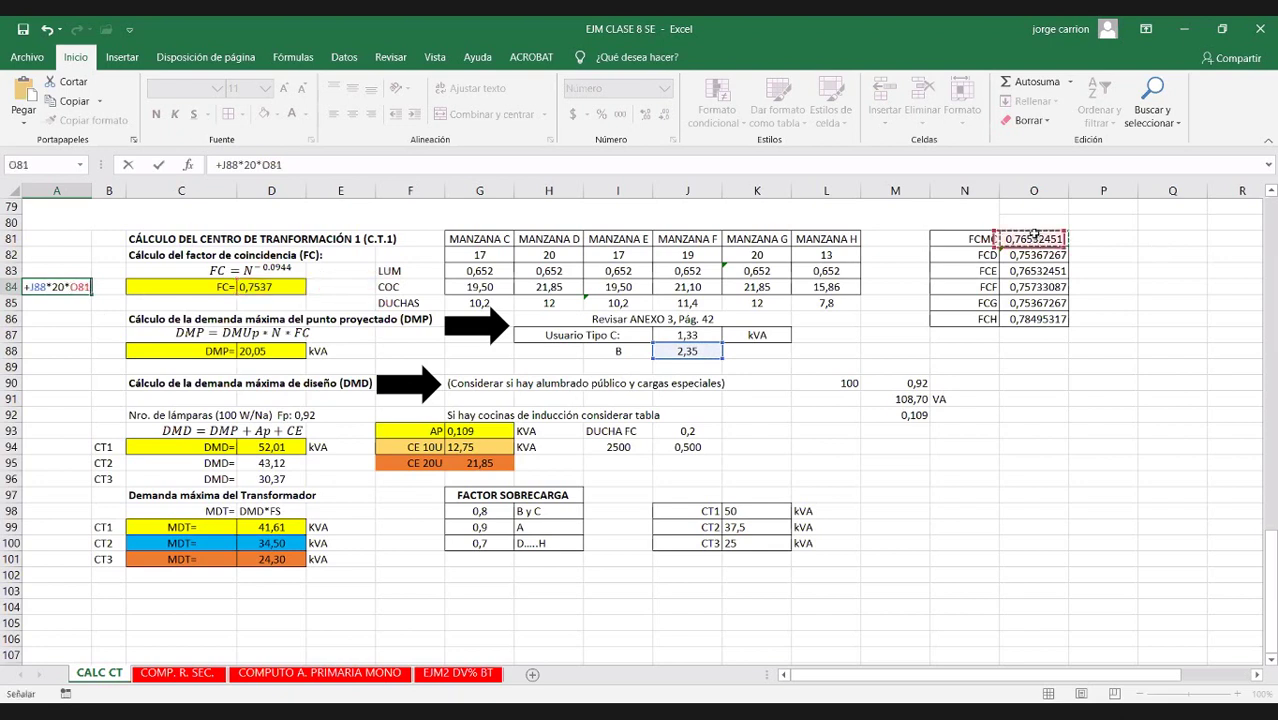
pyautogui.doubleClick(56, 286)
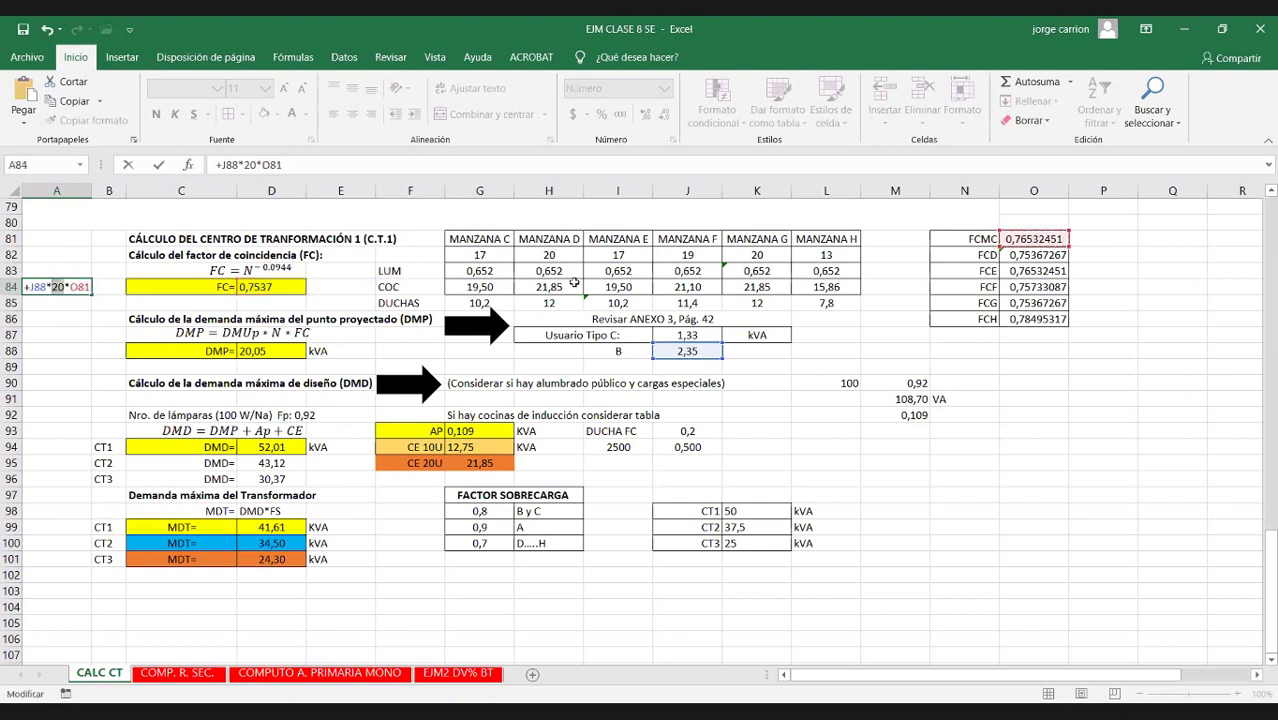
pyautogui.click(475, 255)
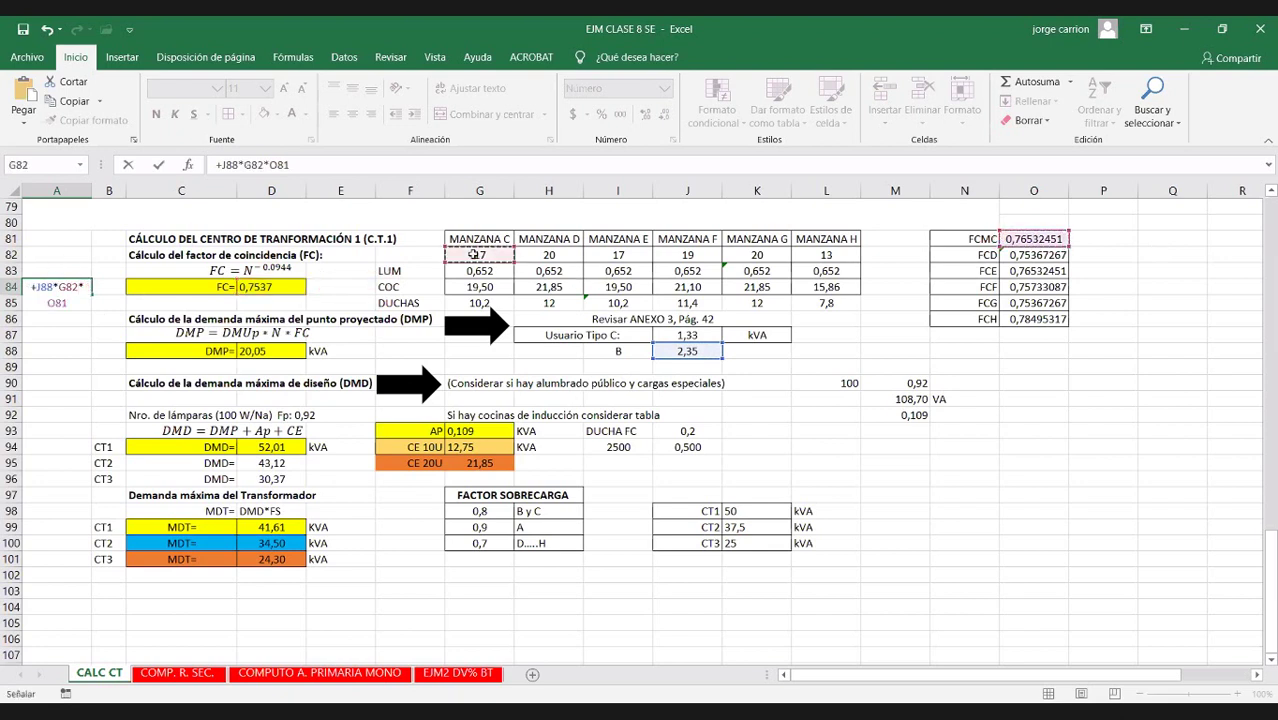
pyautogui.press('Return')
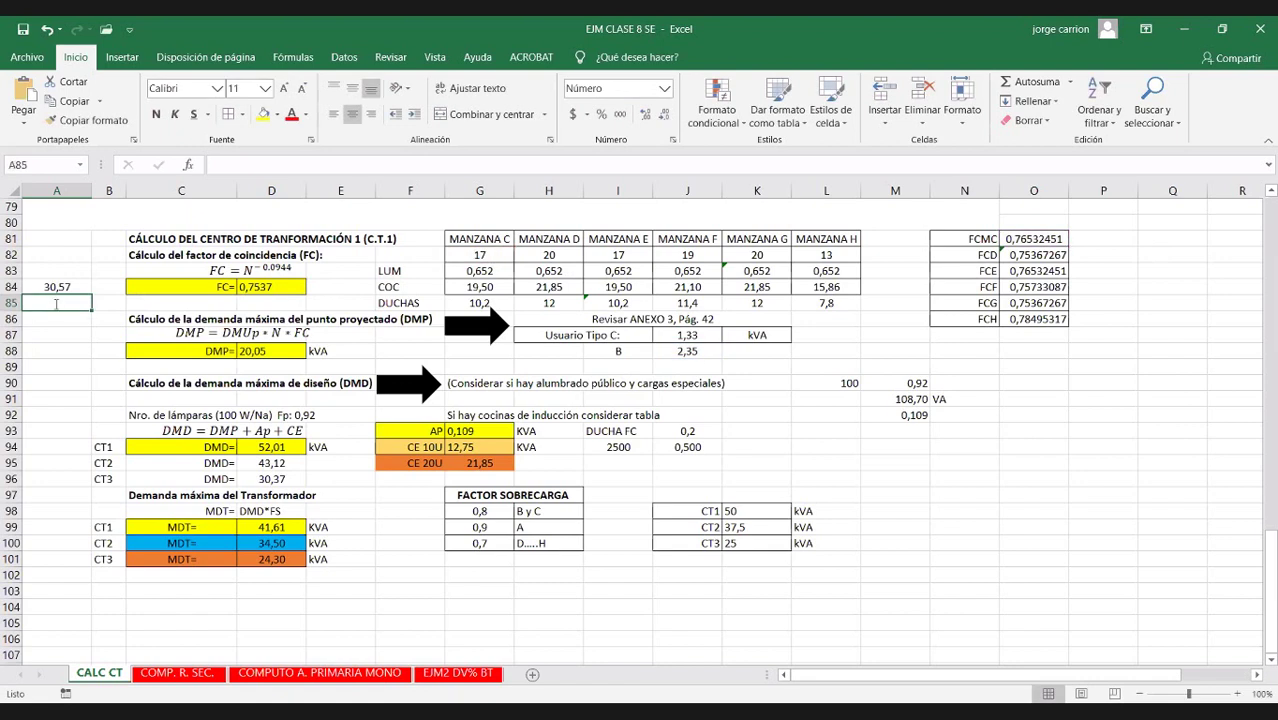
# Enter the MANZANA D demand formula +H82*O82*J88 in A85
pyautogui.write('+')
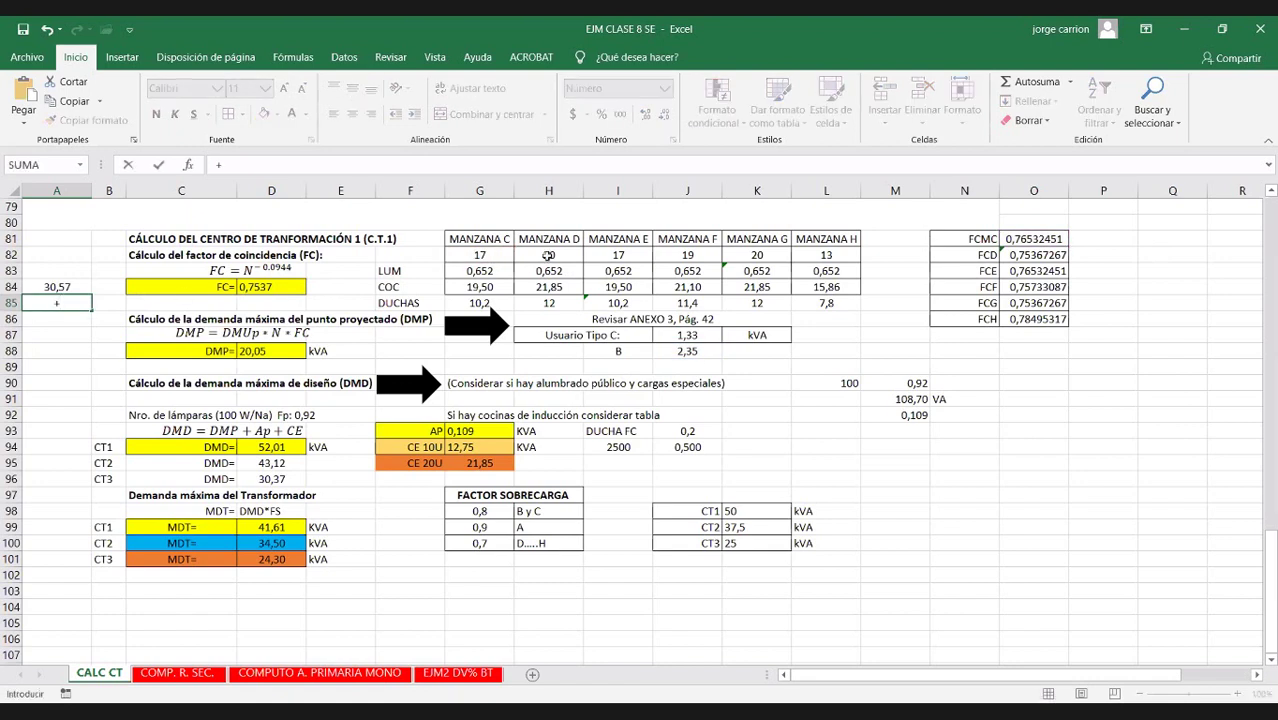
pyautogui.click(548, 256)
pyautogui.write('**')
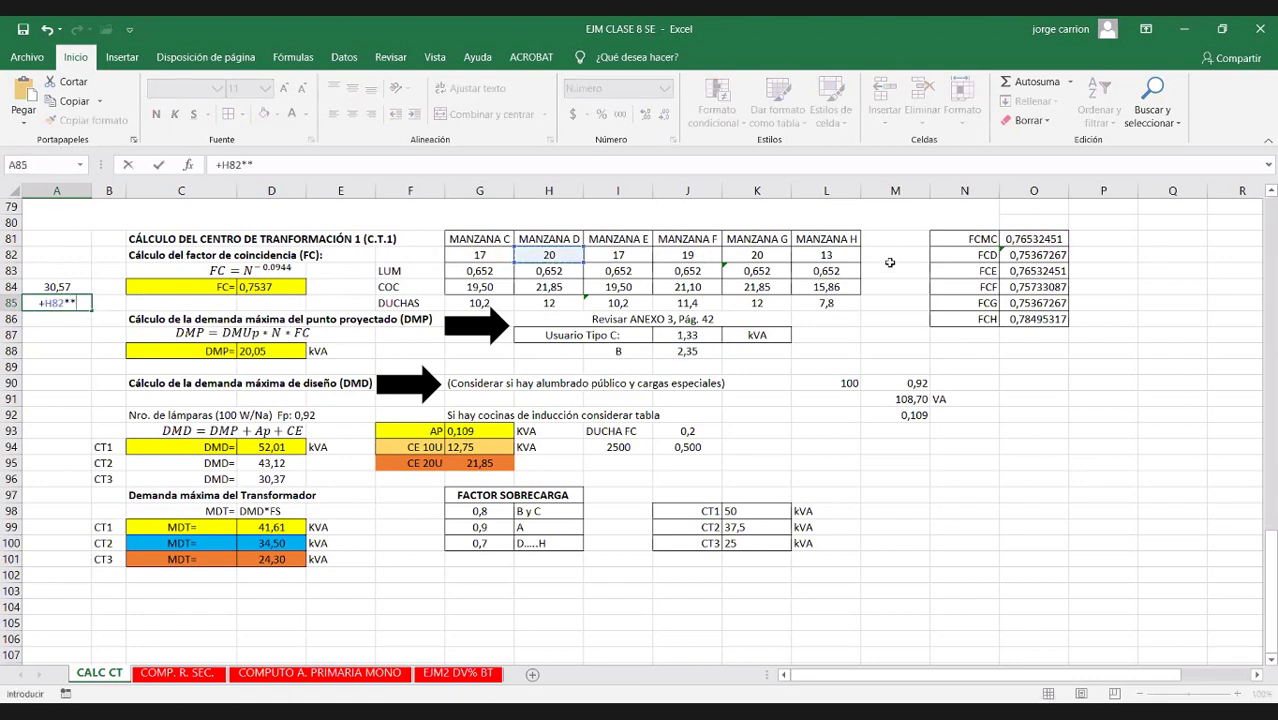
pyautogui.press('BackSpace')
pyautogui.click(1033, 255)
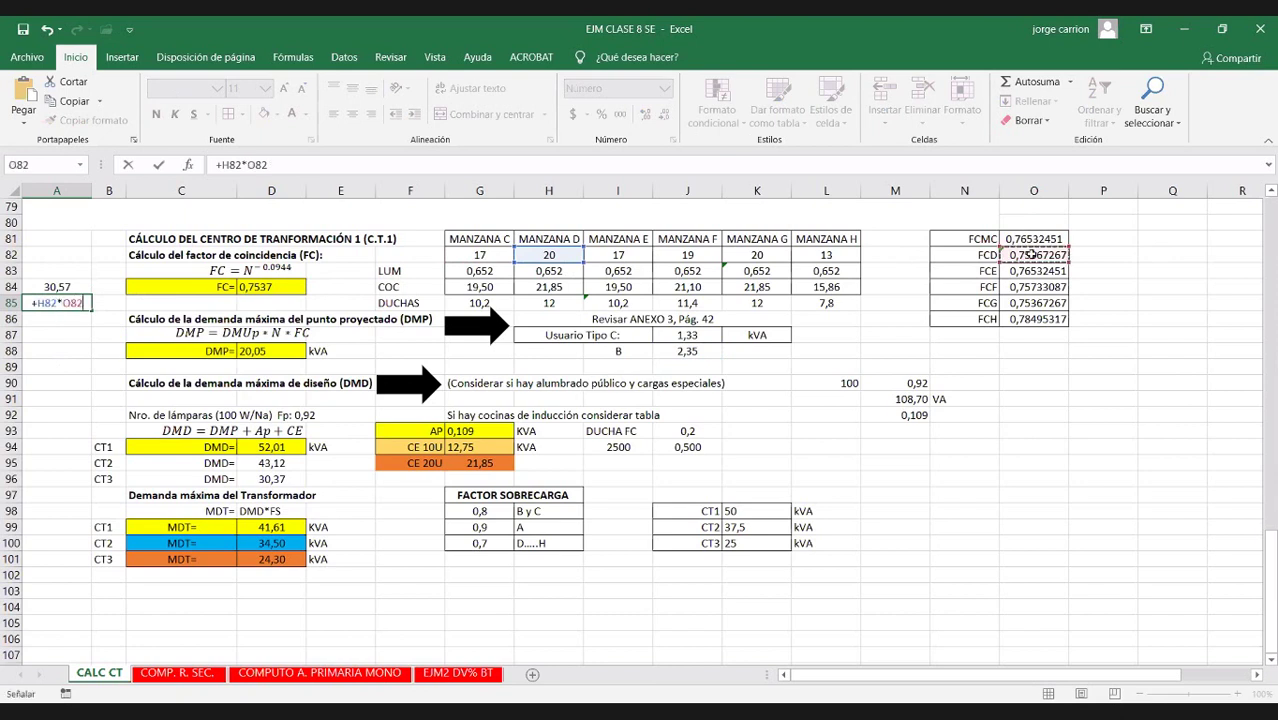
pyautogui.write('*')
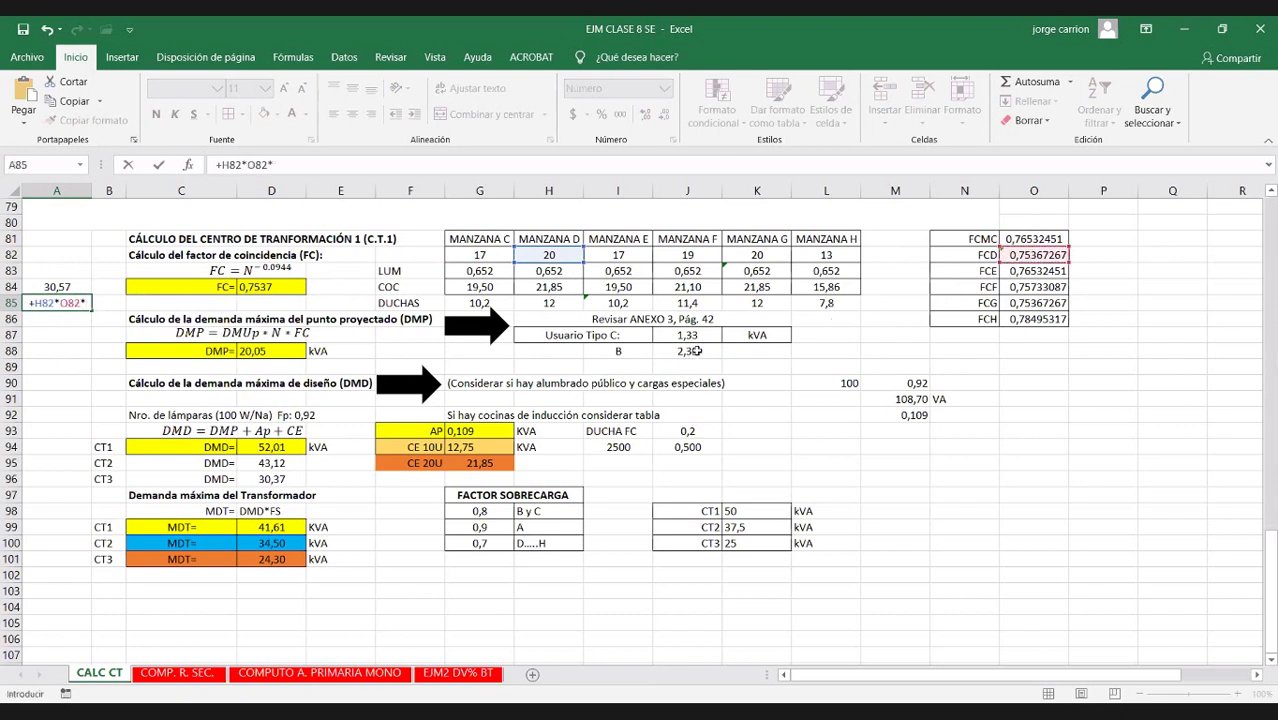
pyautogui.click(688, 351)
pyautogui.press('Return')
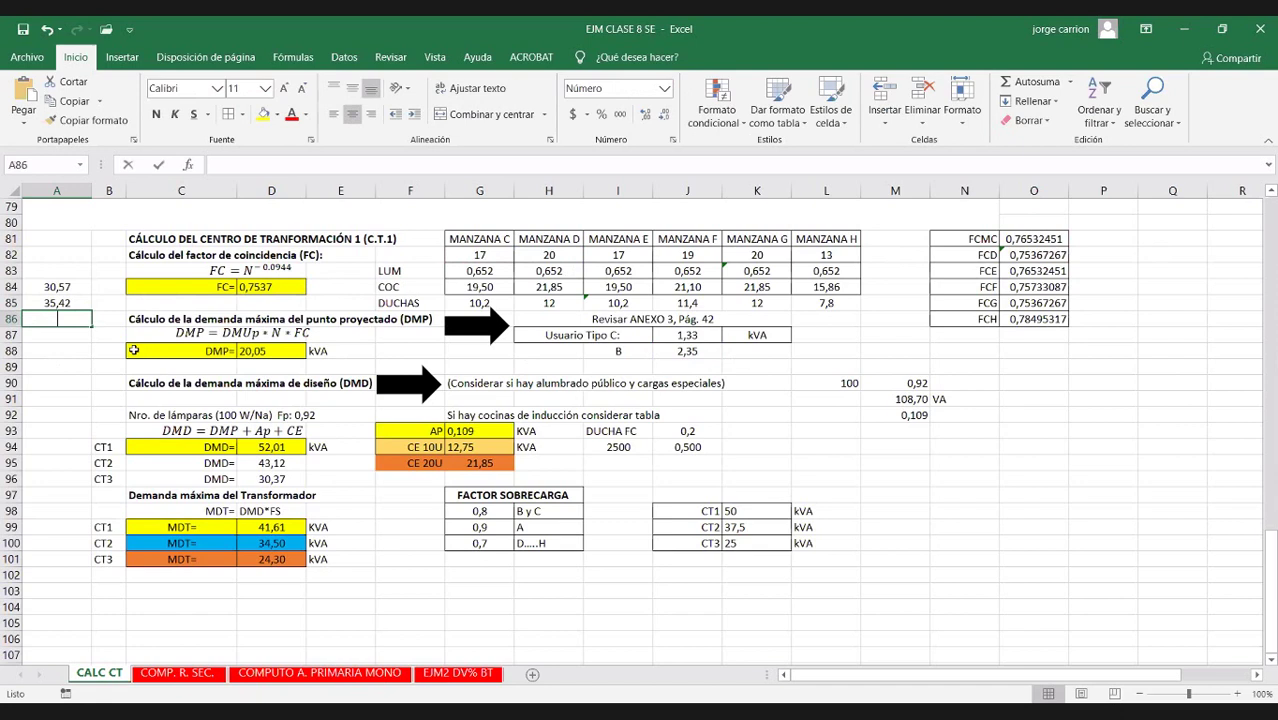
# Enter the MANZANA E demand formula +I82*O83*J88 in A86
pyautogui.write('+')
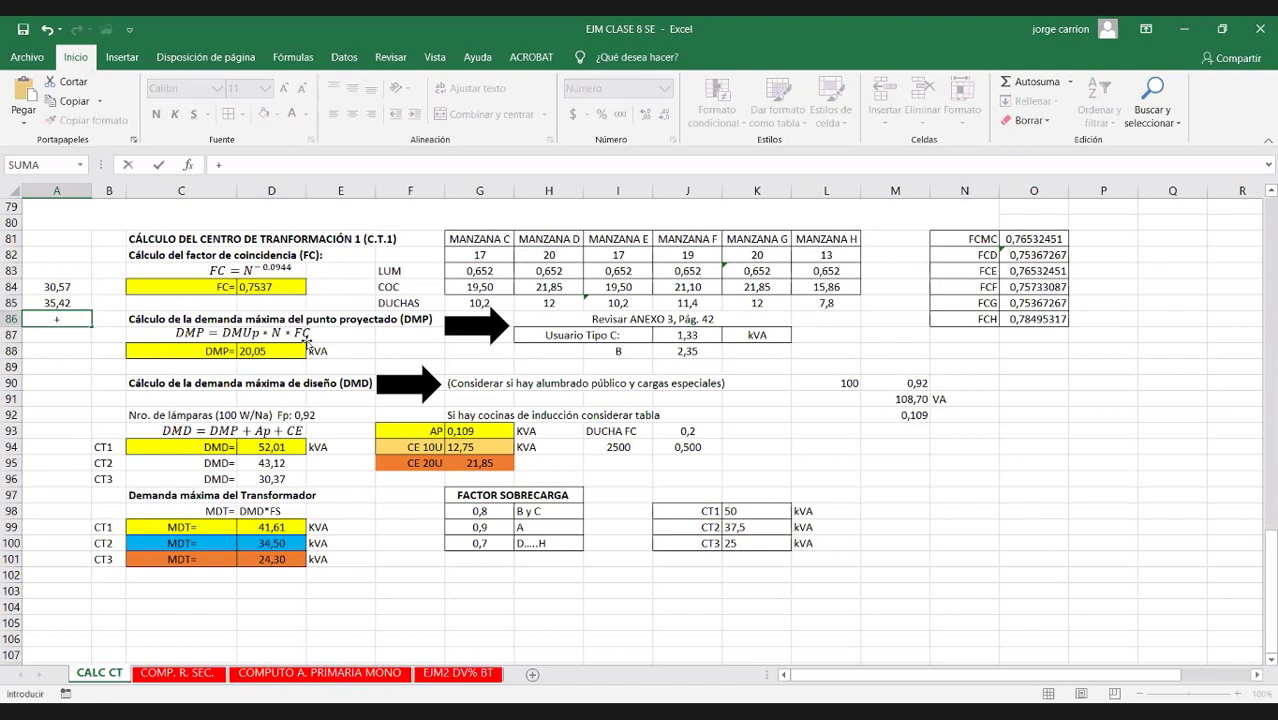
pyautogui.click(621, 257)
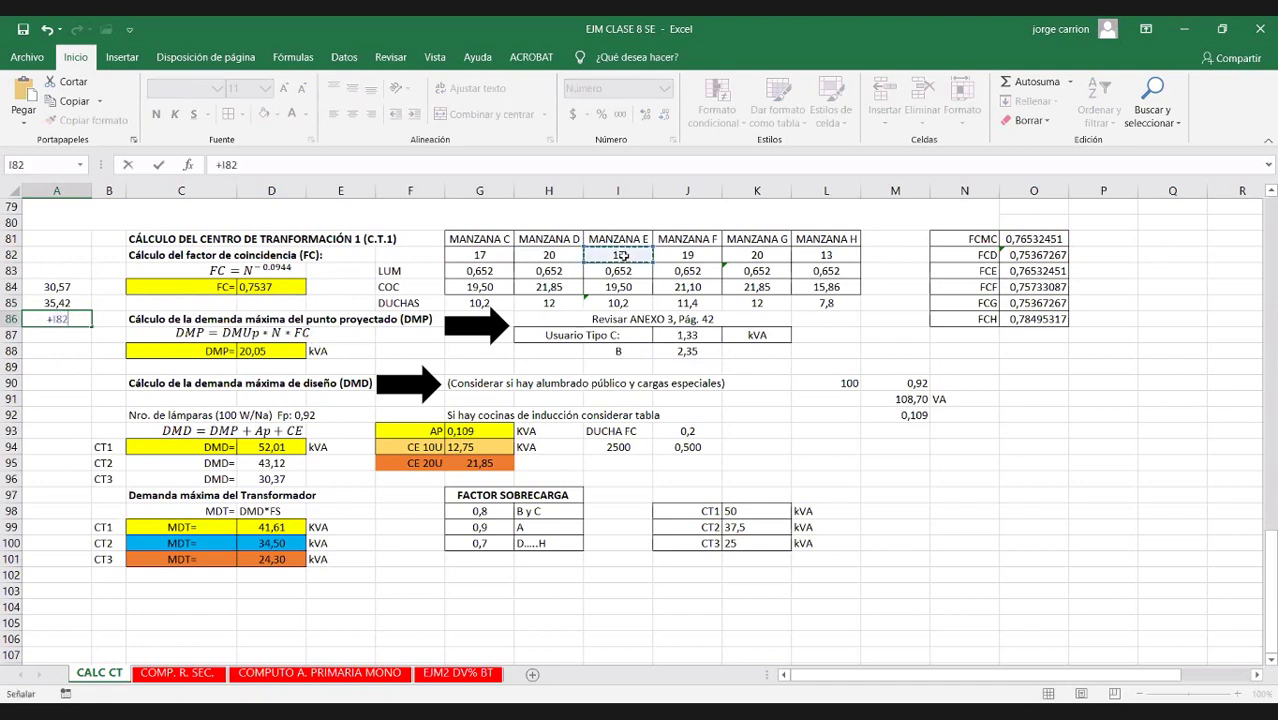
pyautogui.write('*')
pyautogui.click(1040, 271)
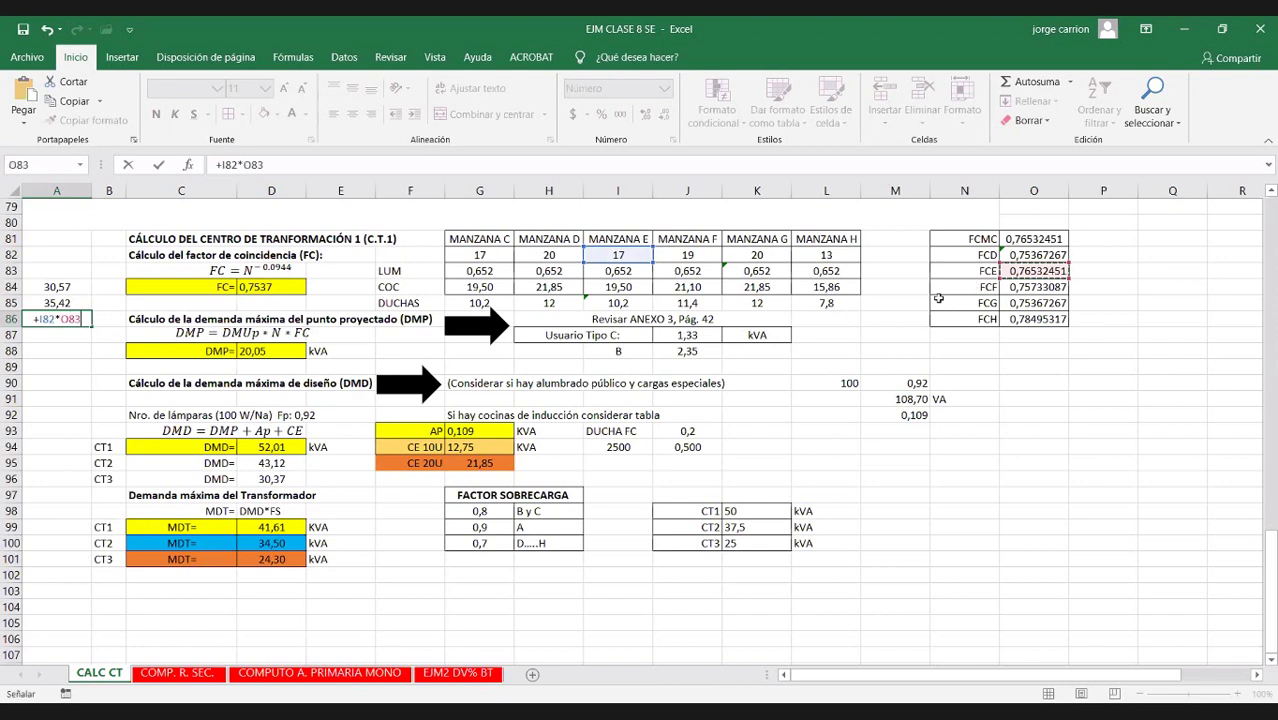
pyautogui.write('*')
pyautogui.click(690, 350)
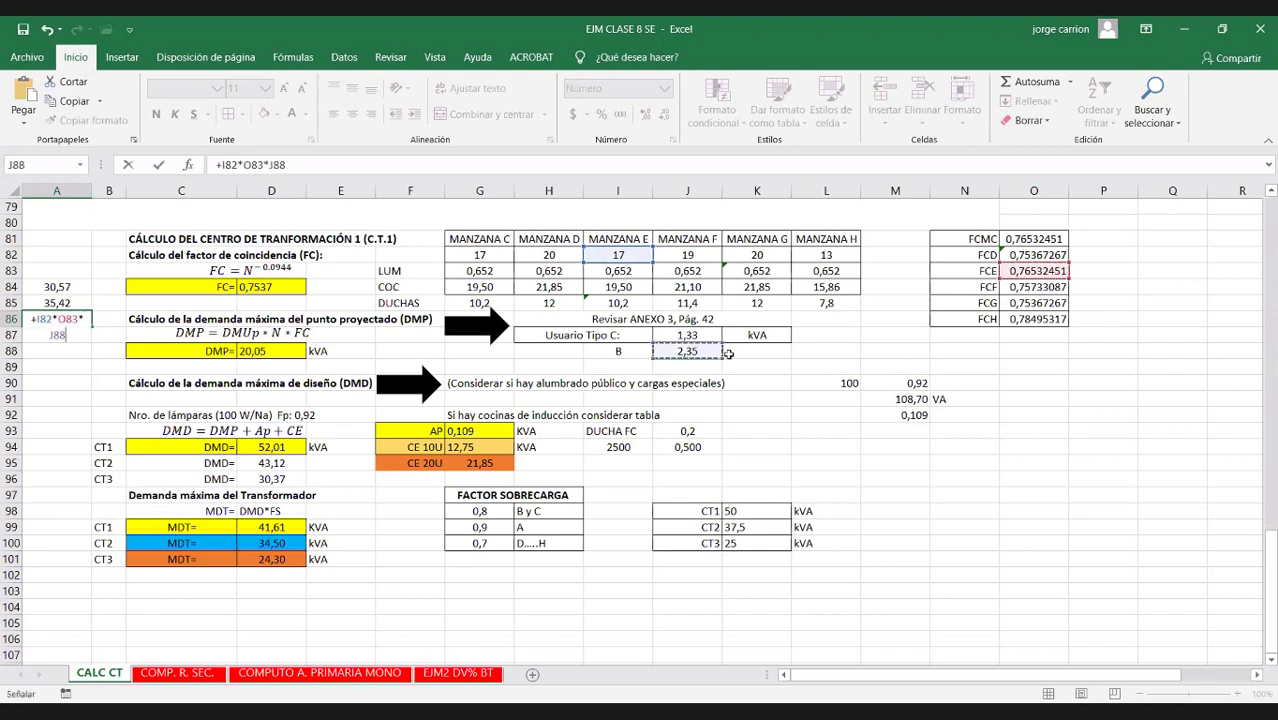
pyautogui.press('Return')
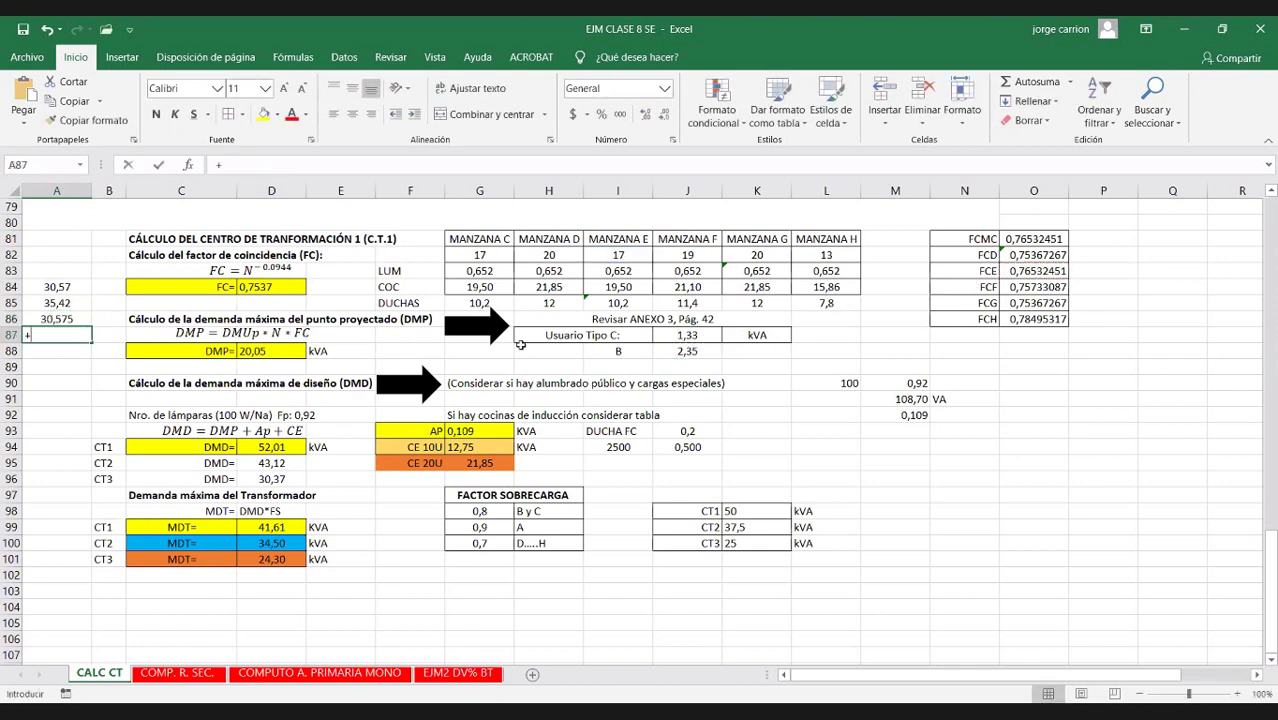
# Enter the MANZANA F demand formula +J82*O84*J88 in A87
pyautogui.write('+')
pyautogui.click(710, 258)
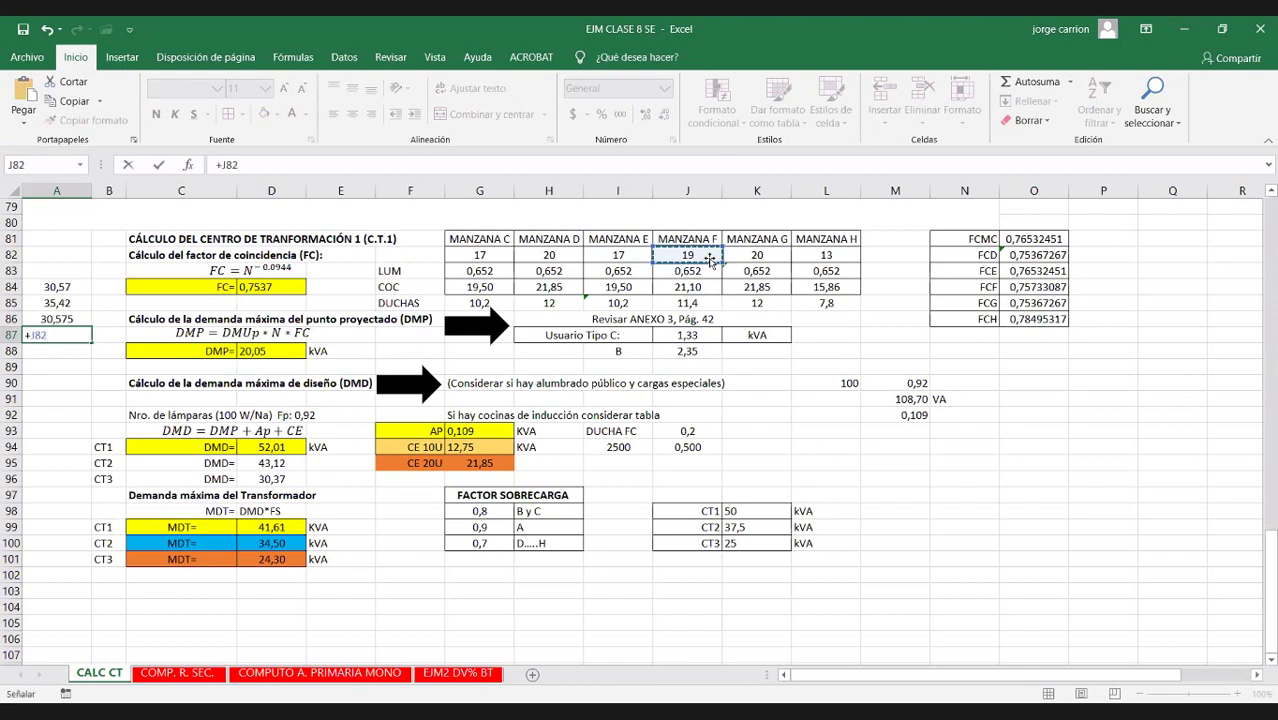
pyautogui.write('*')
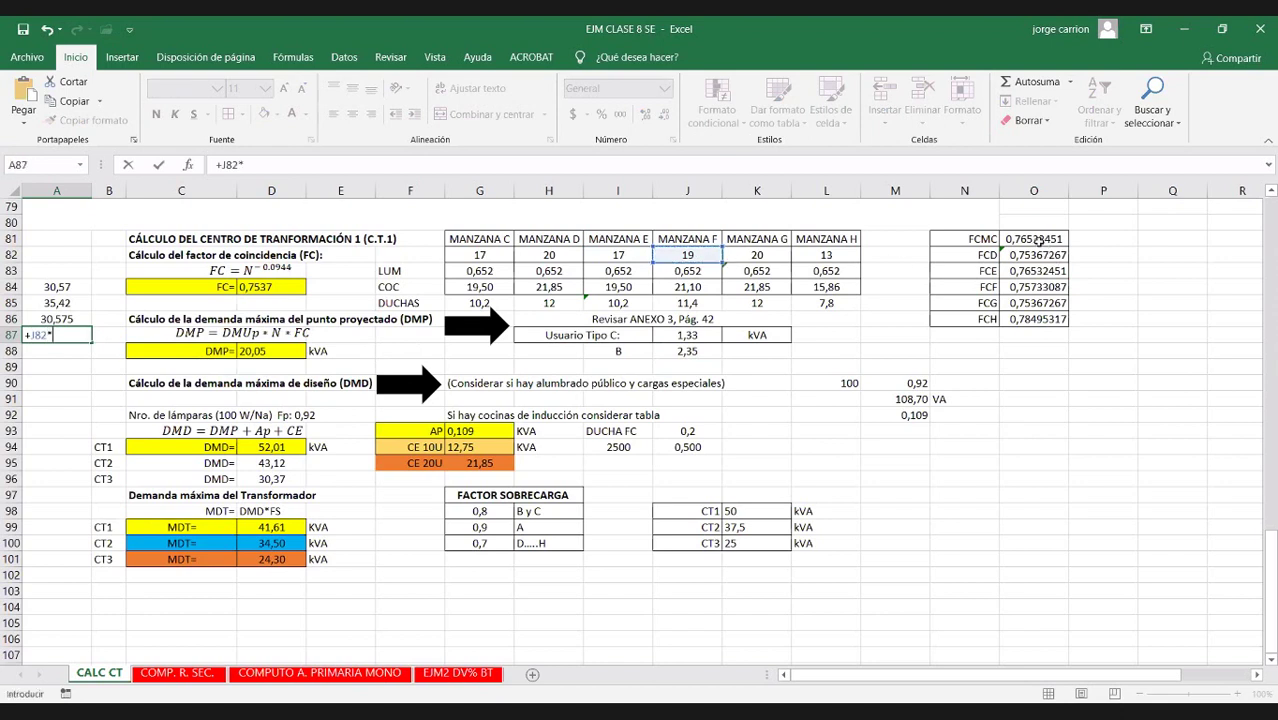
pyautogui.click(1039, 286)
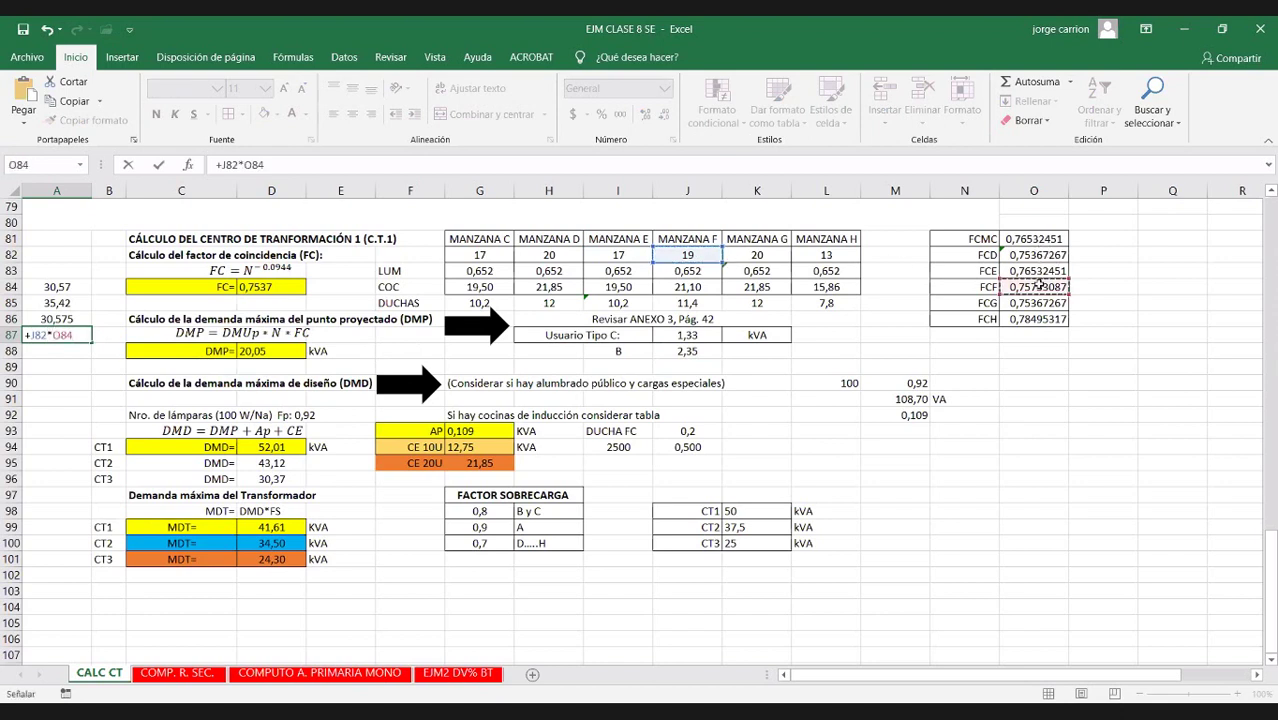
pyautogui.write('*')
pyautogui.click(662, 349)
pyautogui.press('Return')
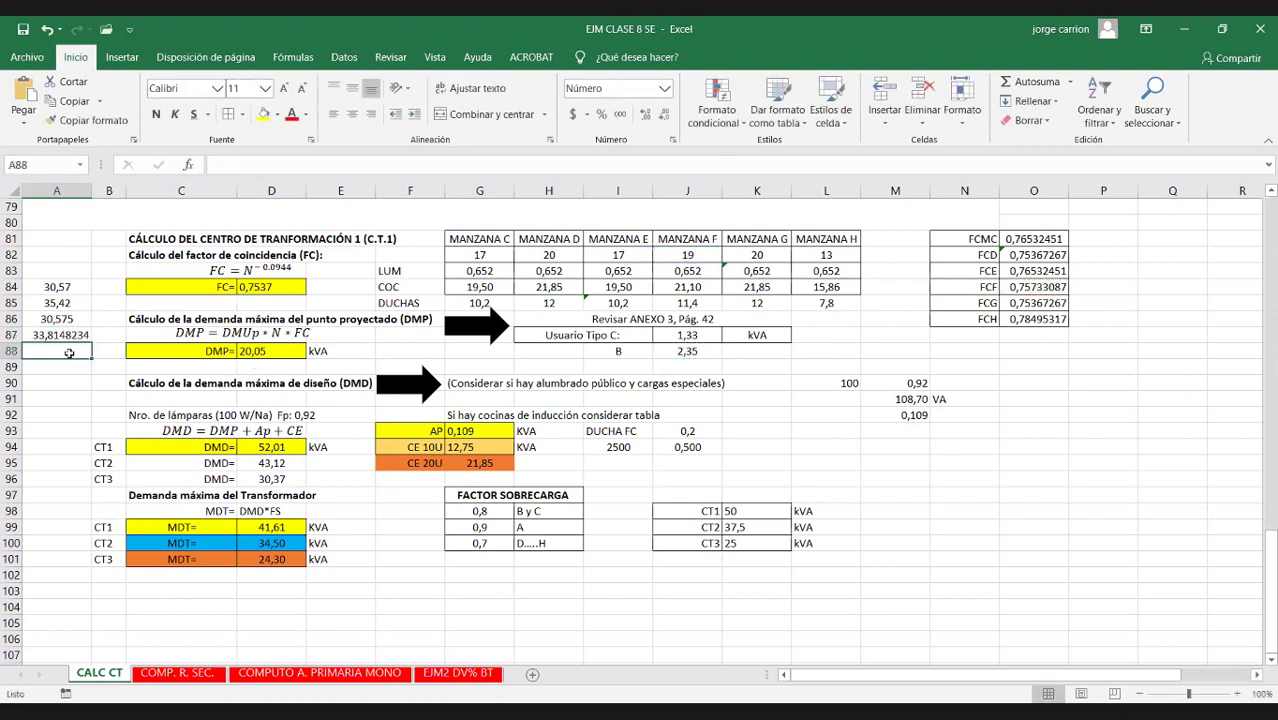
# Enter the MANZANA G demand formula +K82+O85+J88 in A88
pyautogui.write('+')
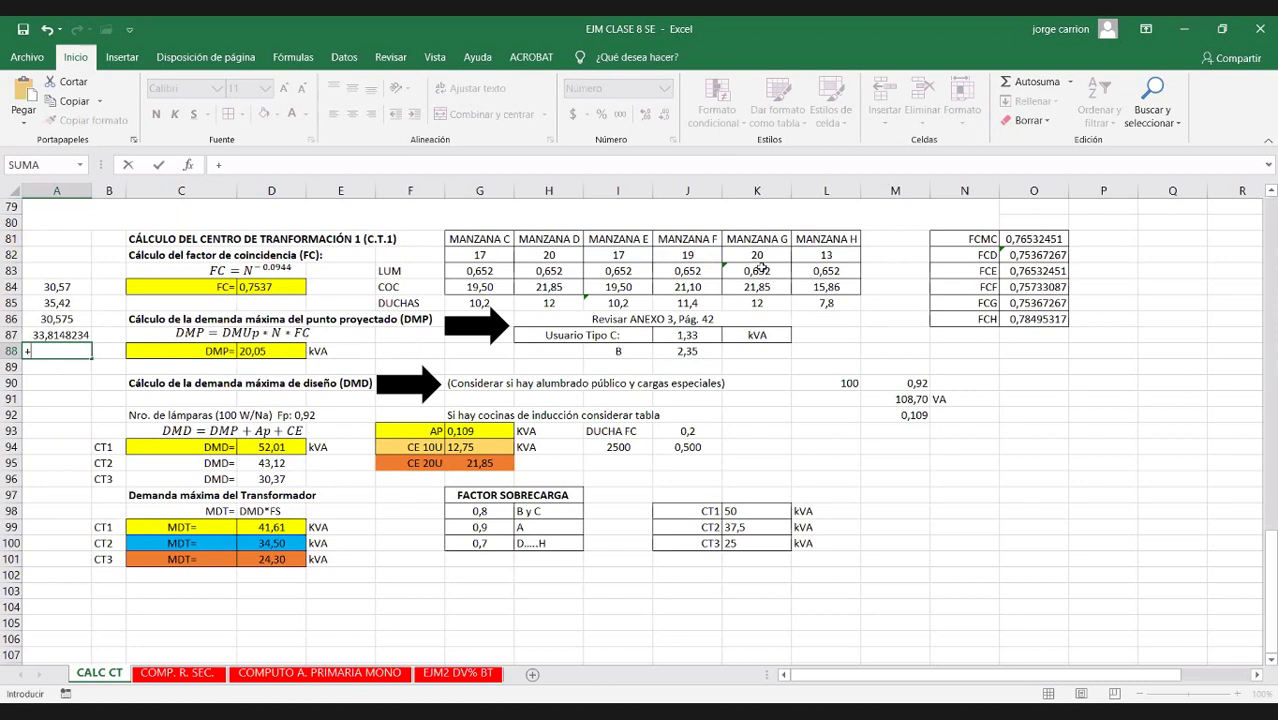
pyautogui.click(760, 256)
pyautogui.write('+')
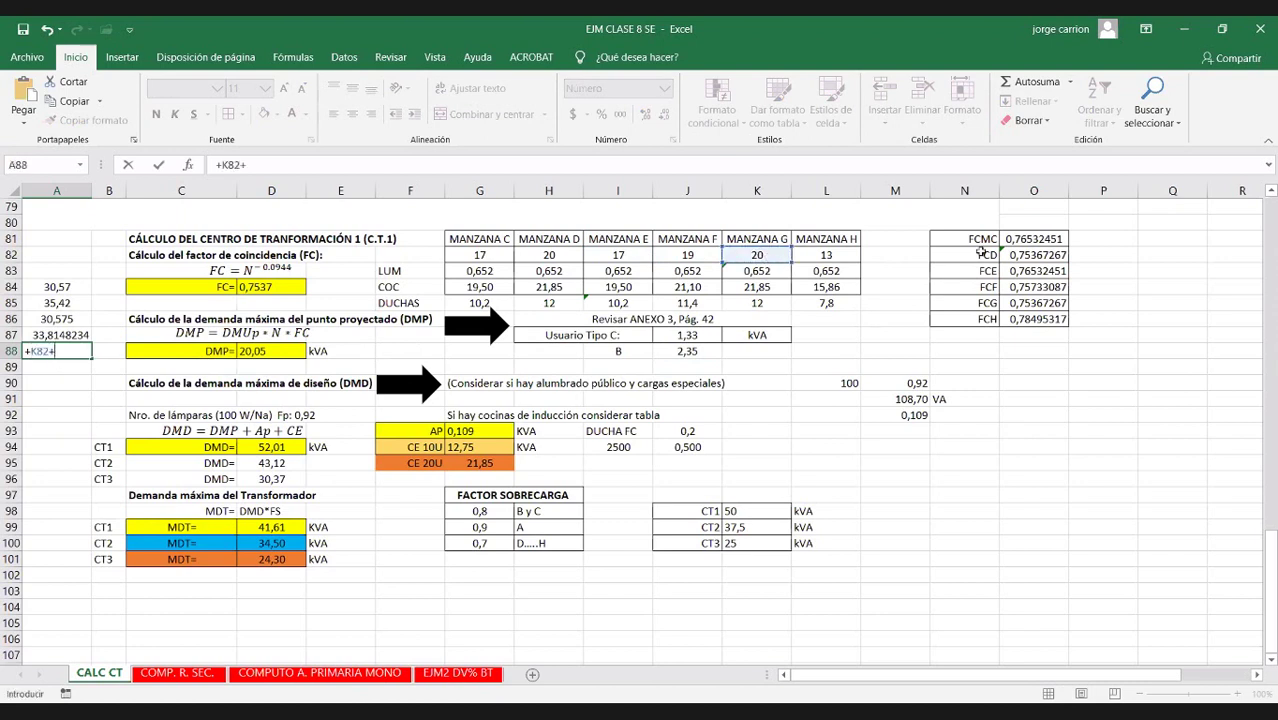
pyautogui.click(1057, 305)
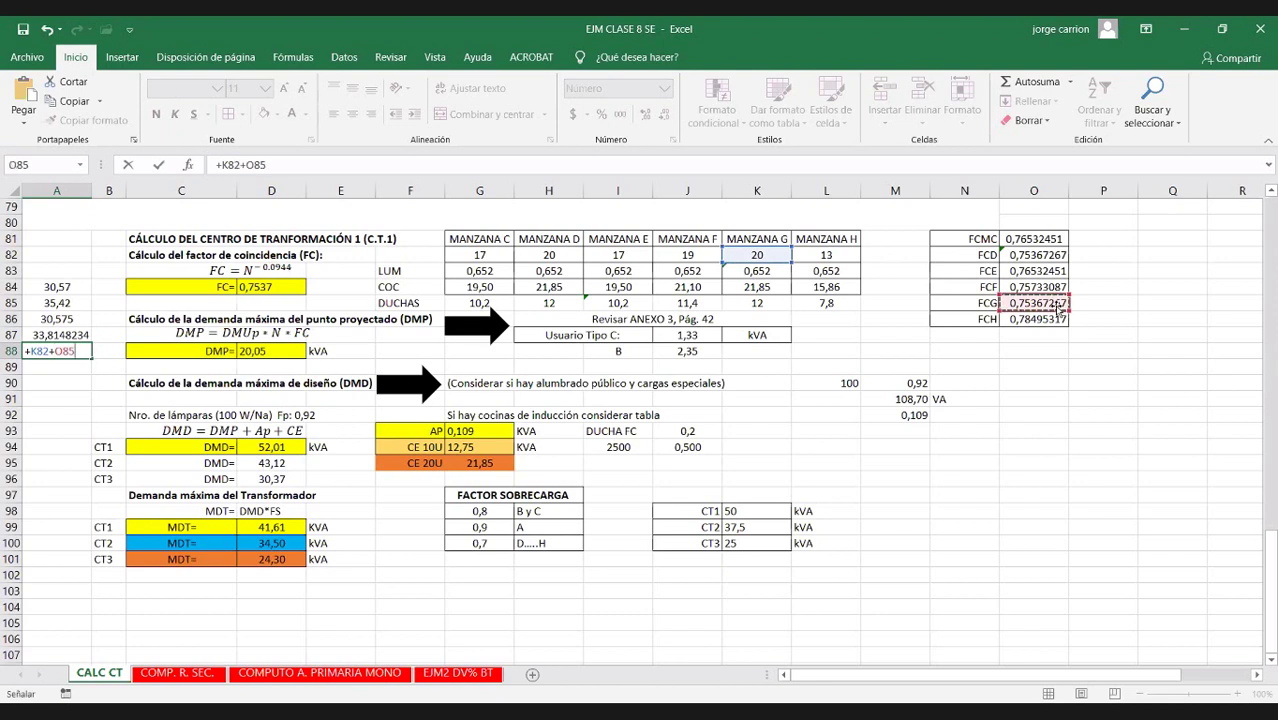
pyautogui.write('+')
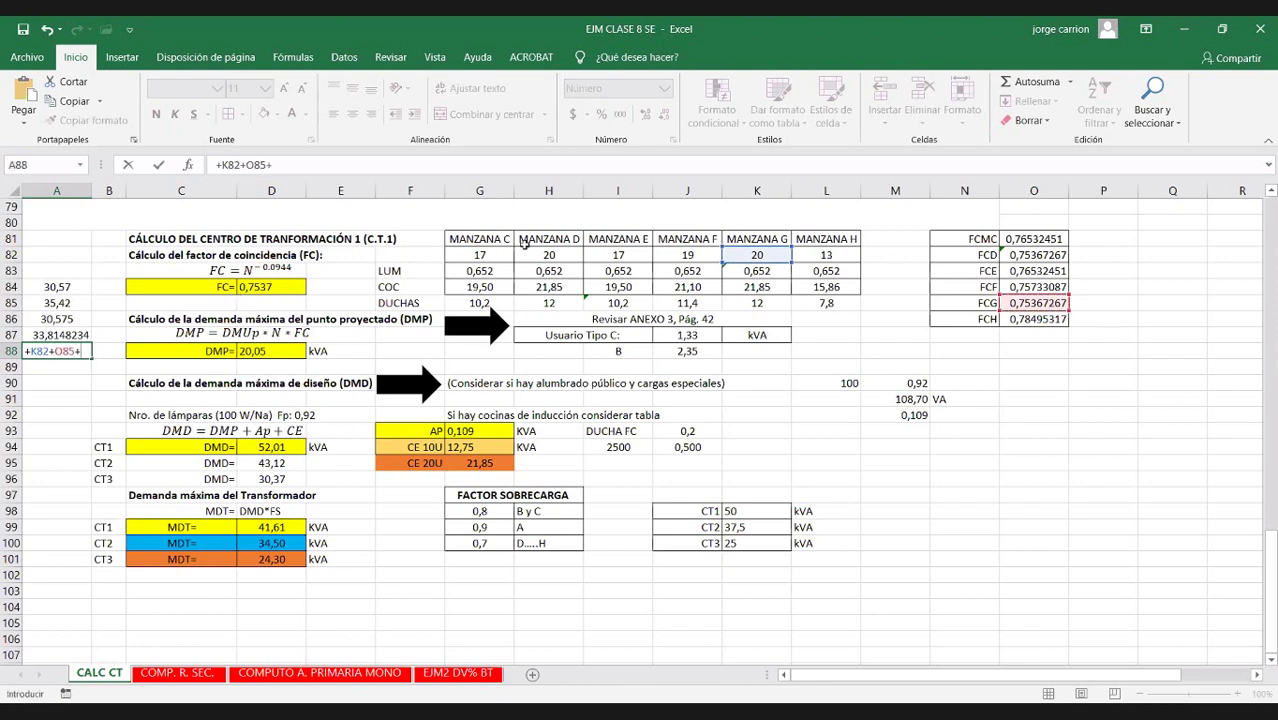
pyautogui.click(698, 349)
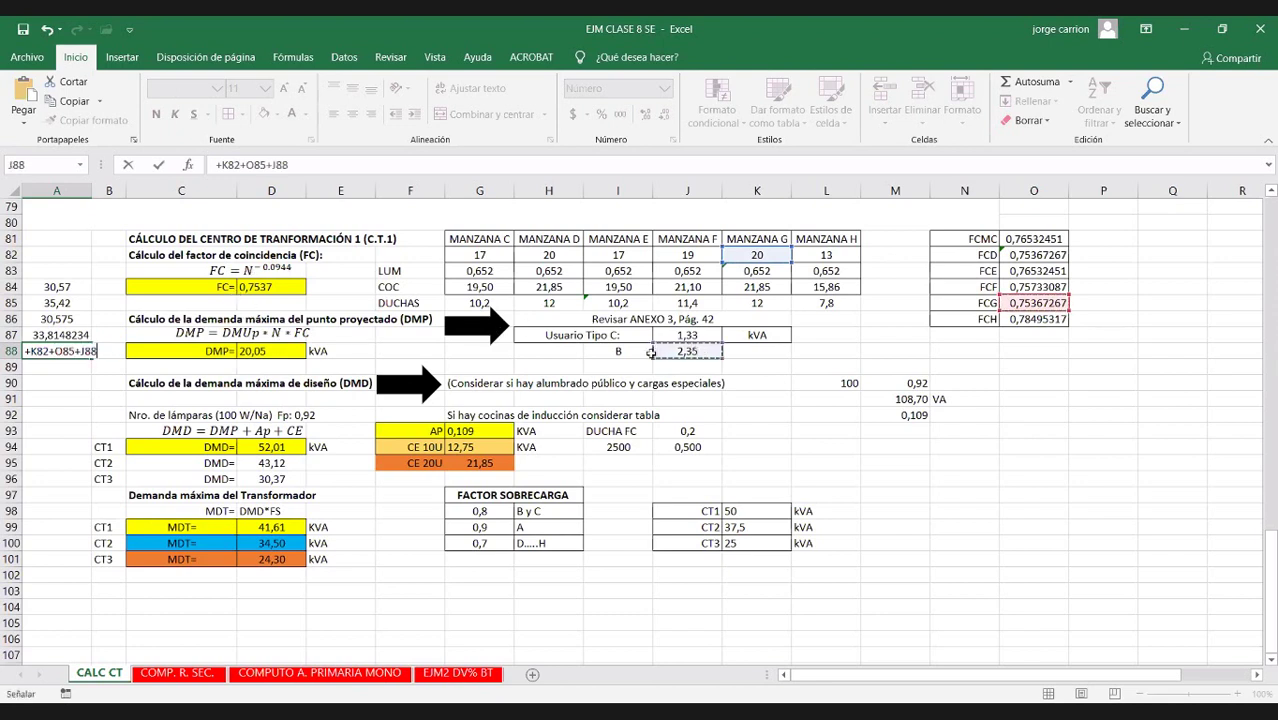
pyautogui.press('Return')
# Enter the MANZANA H demand formula +L82*O86*J88 in A89
pyautogui.write('+')
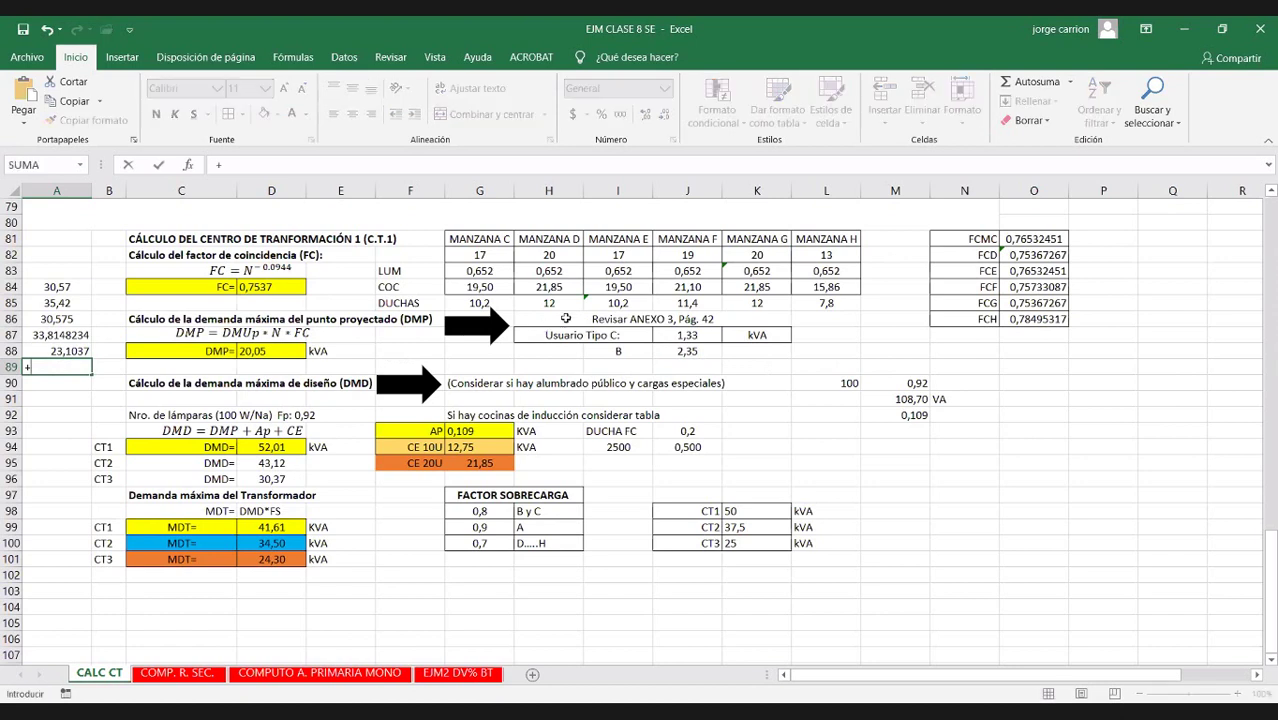
pyautogui.click(833, 256)
pyautogui.write('*')
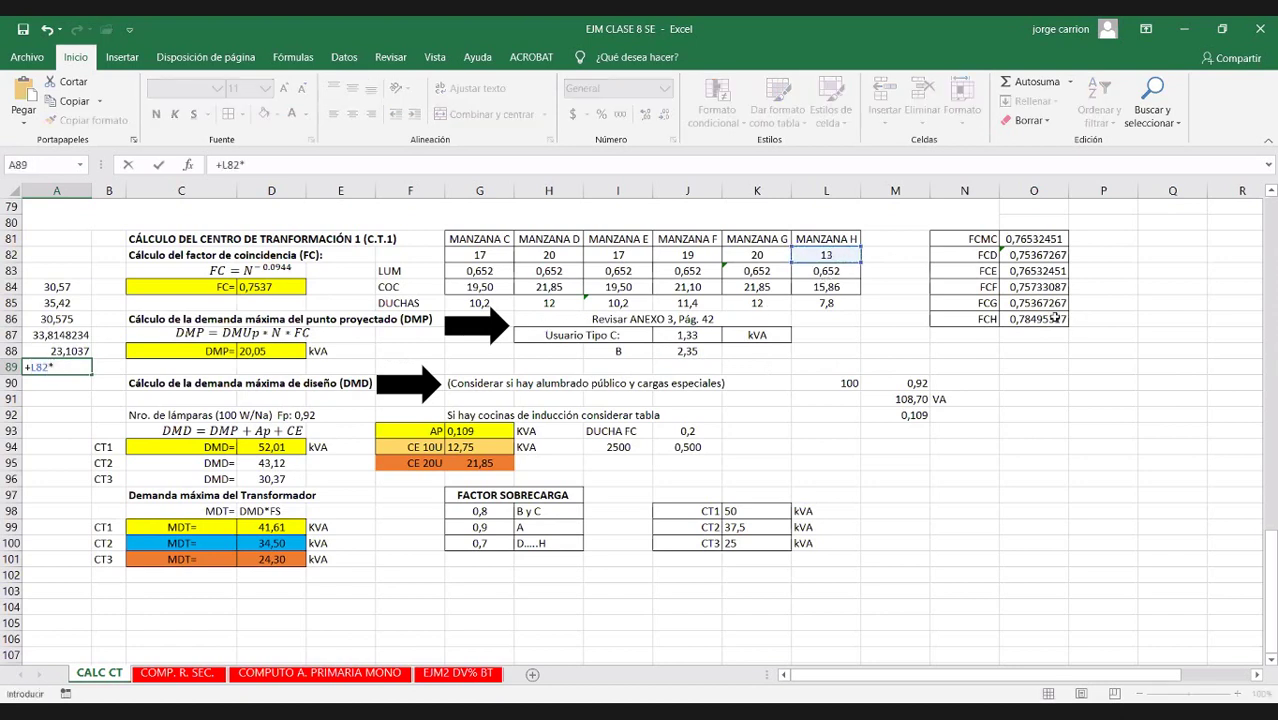
pyautogui.click(1055, 318)
pyautogui.write('*')
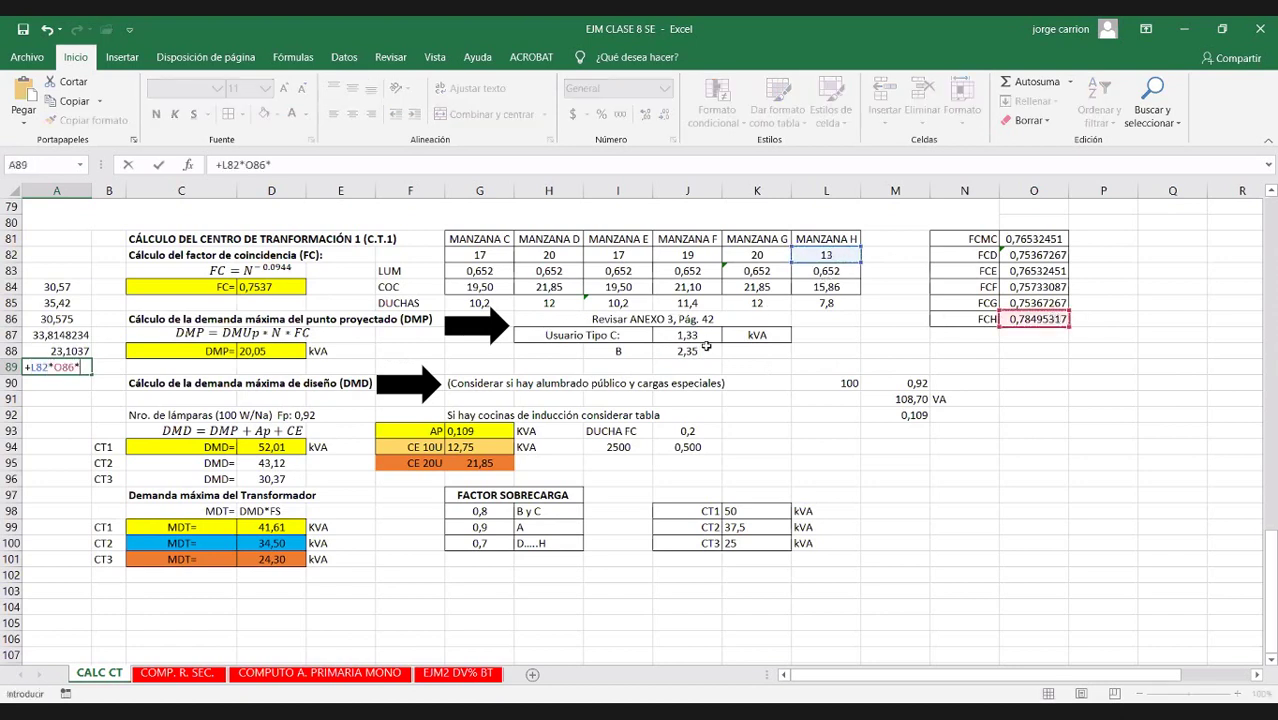
pyautogui.click(705, 348)
pyautogui.press('Return')
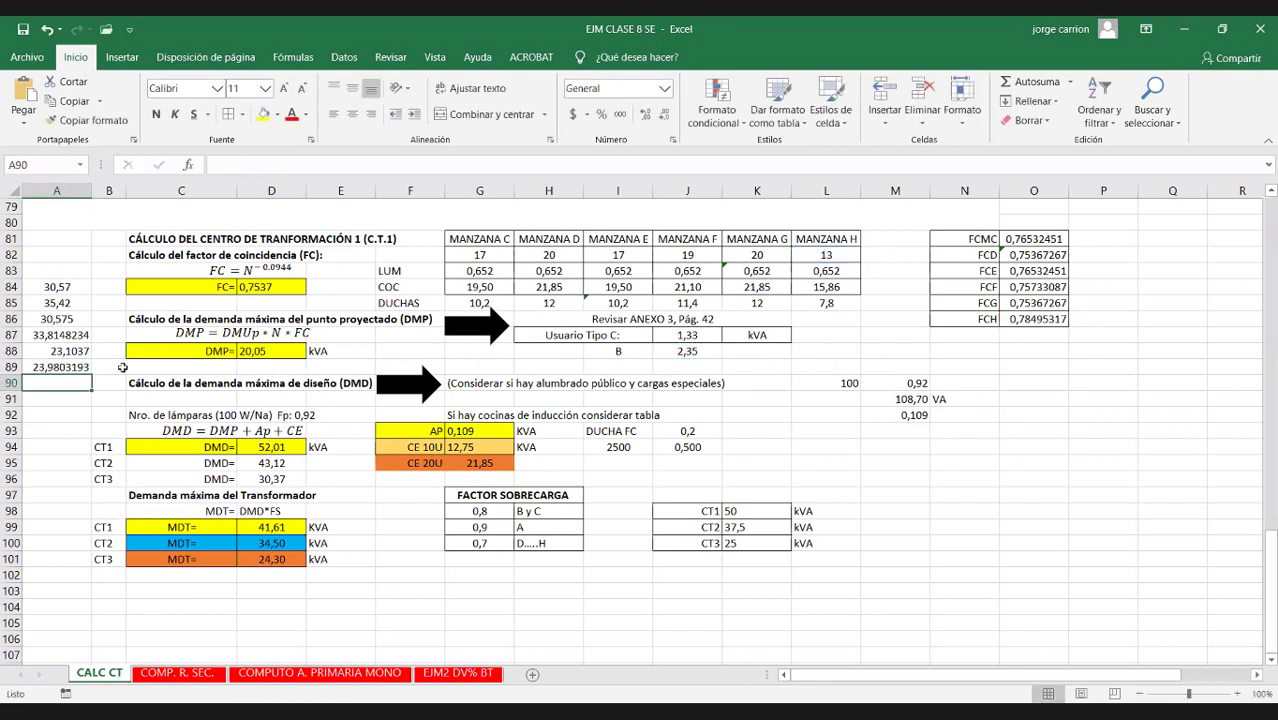
# Format the block demands in A84:A89 with two decimals and centre them vertically and horizontally
pyautogui.moveTo(68, 290); pyautogui.dragTo(62, 367)
pyautogui.click(645, 114)
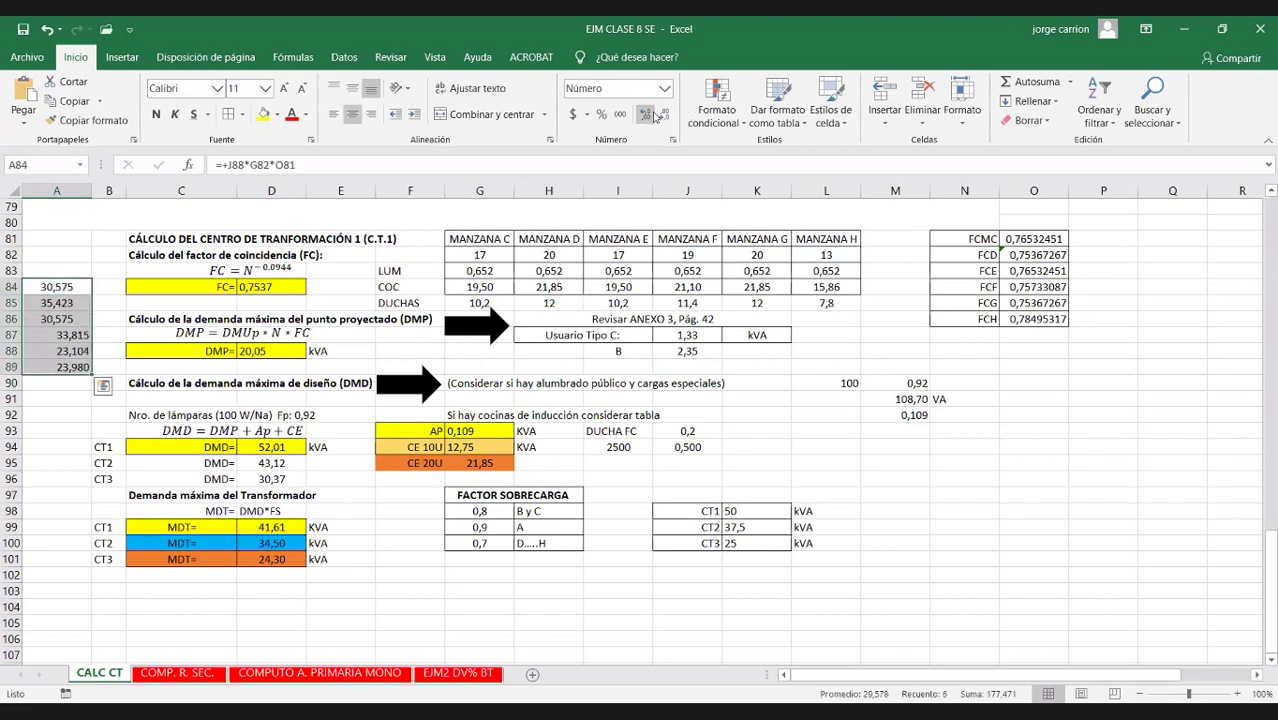
pyautogui.click(667, 118)
pyautogui.click(667, 118)
pyautogui.click(645, 114)
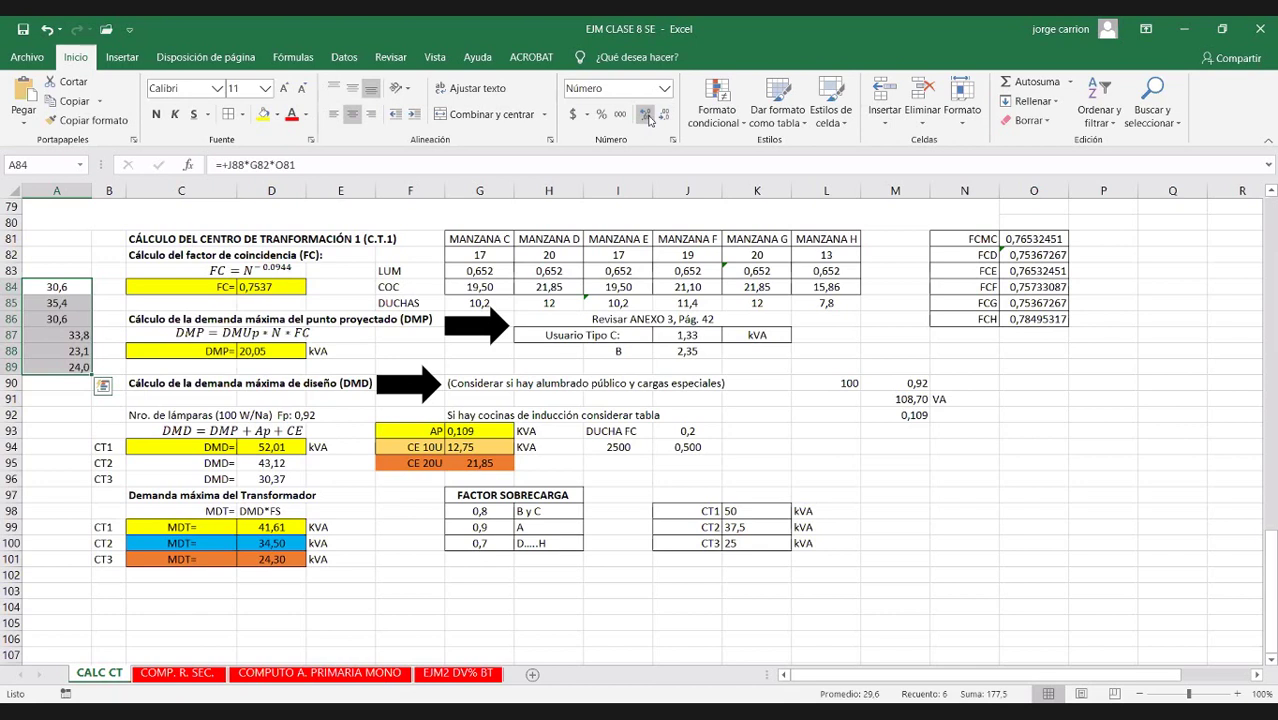
pyautogui.click(352, 88)
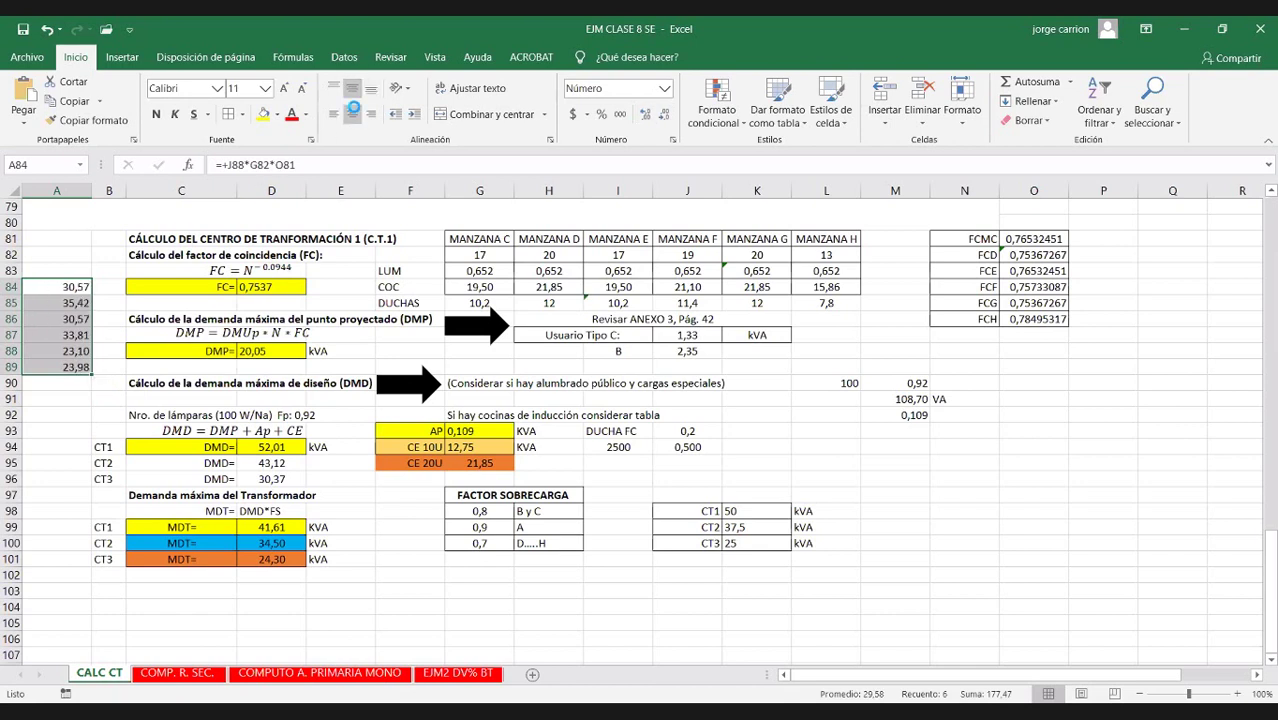
pyautogui.click(352, 113)
# Check the formula in A84 and clear the block demand formulas from A84:A89
pyautogui.doubleClick(72, 287)
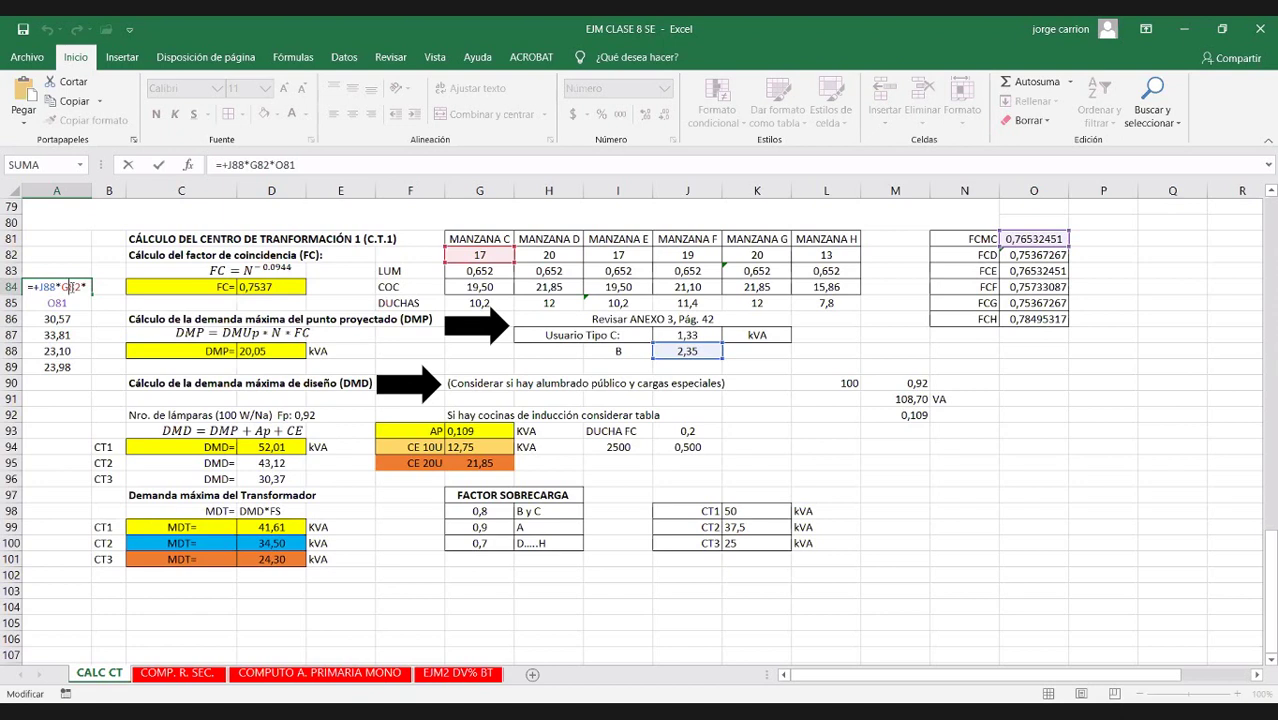
pyautogui.hotkey('ctrl', 'Return')
pyautogui.doubleClick(71, 287)
pyautogui.moveTo(52, 292); pyautogui.dragTo(53, 366)
pyautogui.press('Delete')
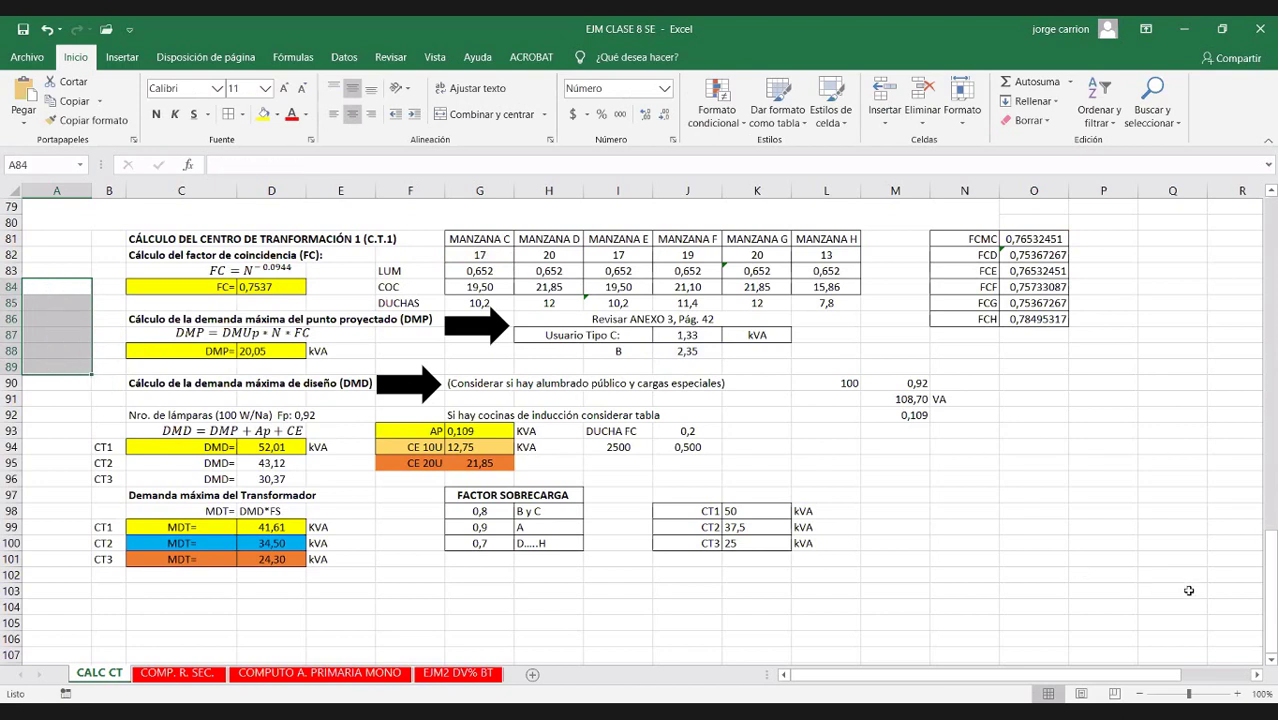
# Enter a demand formula for MANZANA C in O90 as +G82*J88*O82
pyautogui.click(1040, 382)
pyautogui.write('+')
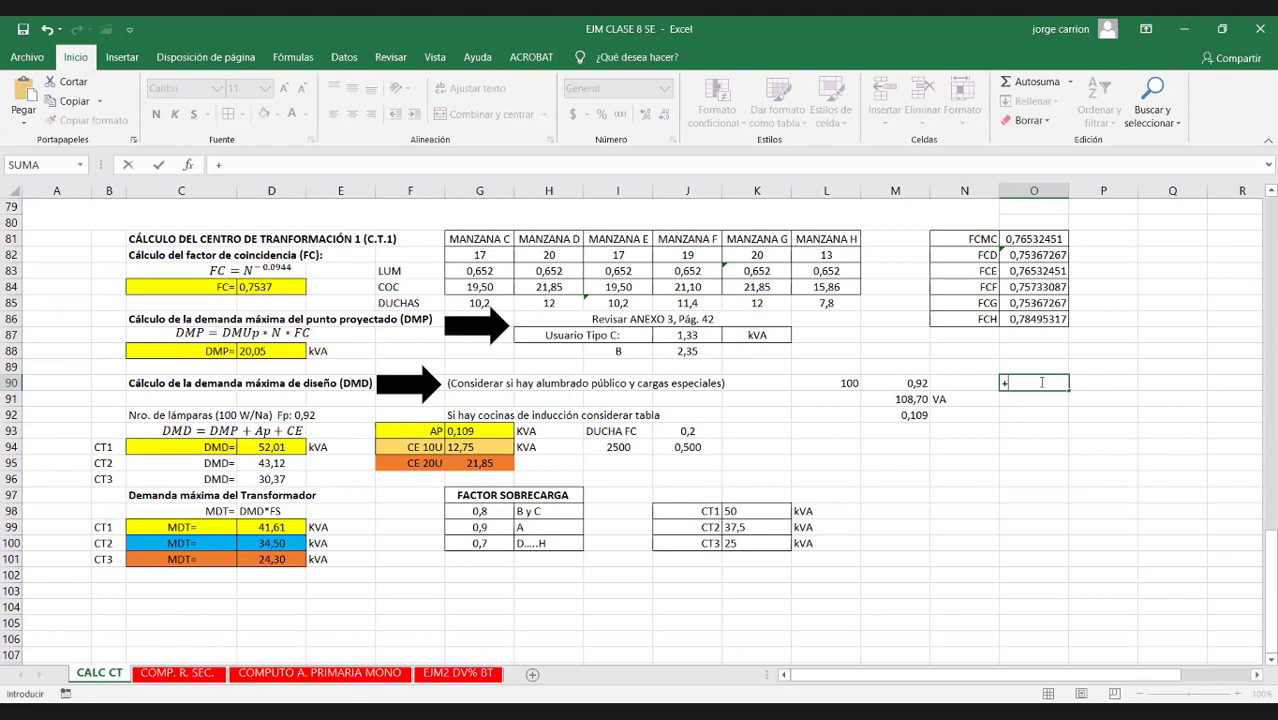
pyautogui.click(488, 254)
pyautogui.write('*')
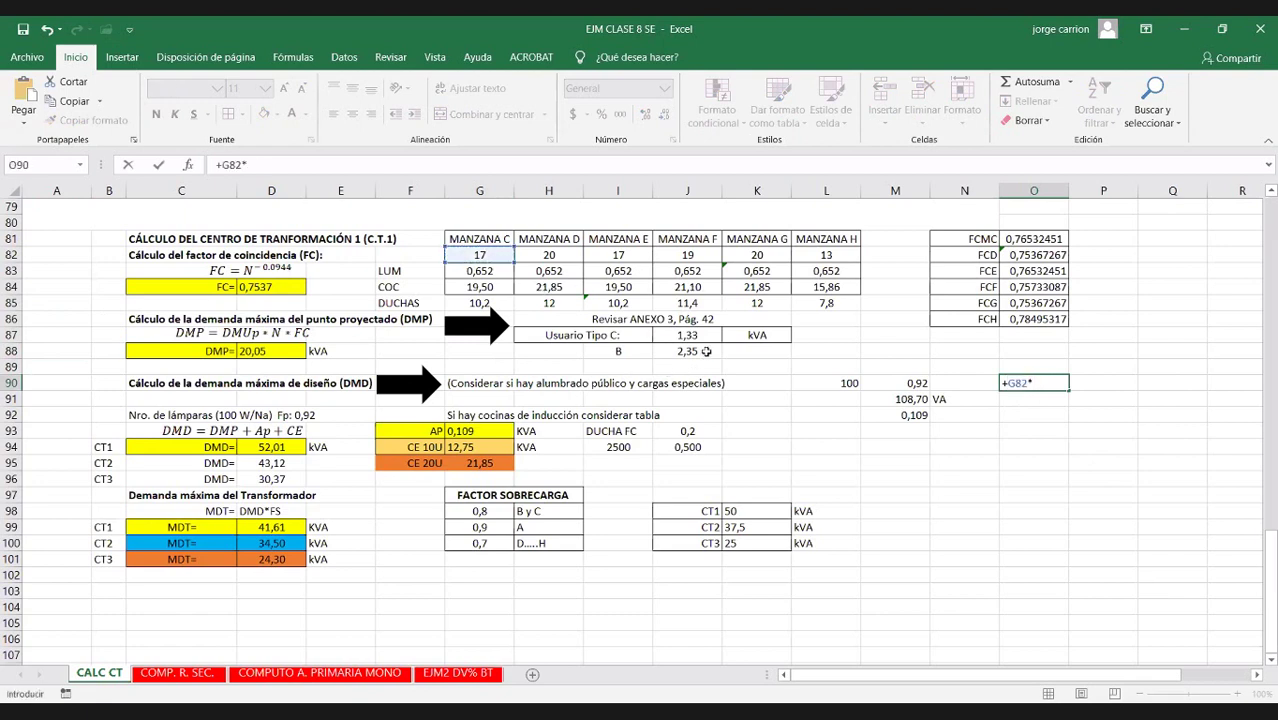
pyautogui.click(700, 352)
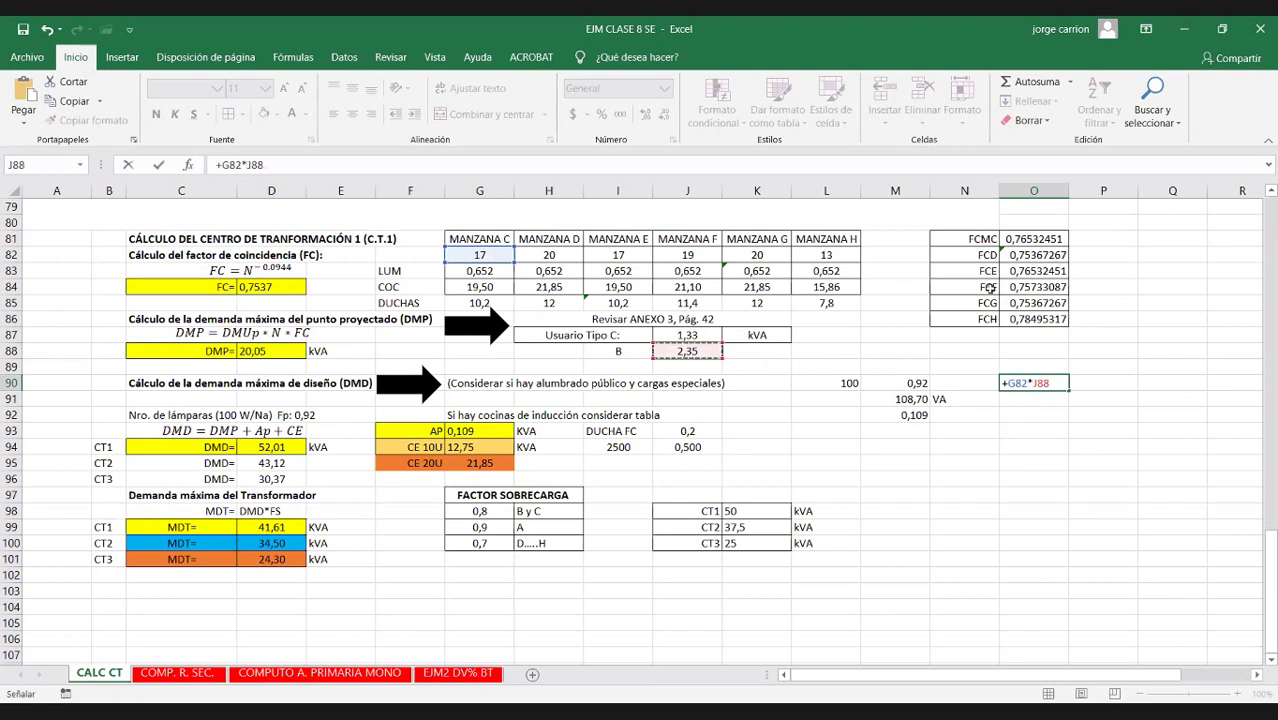
pyautogui.write('*')
pyautogui.click(1040, 256)
pyautogui.press('Return')
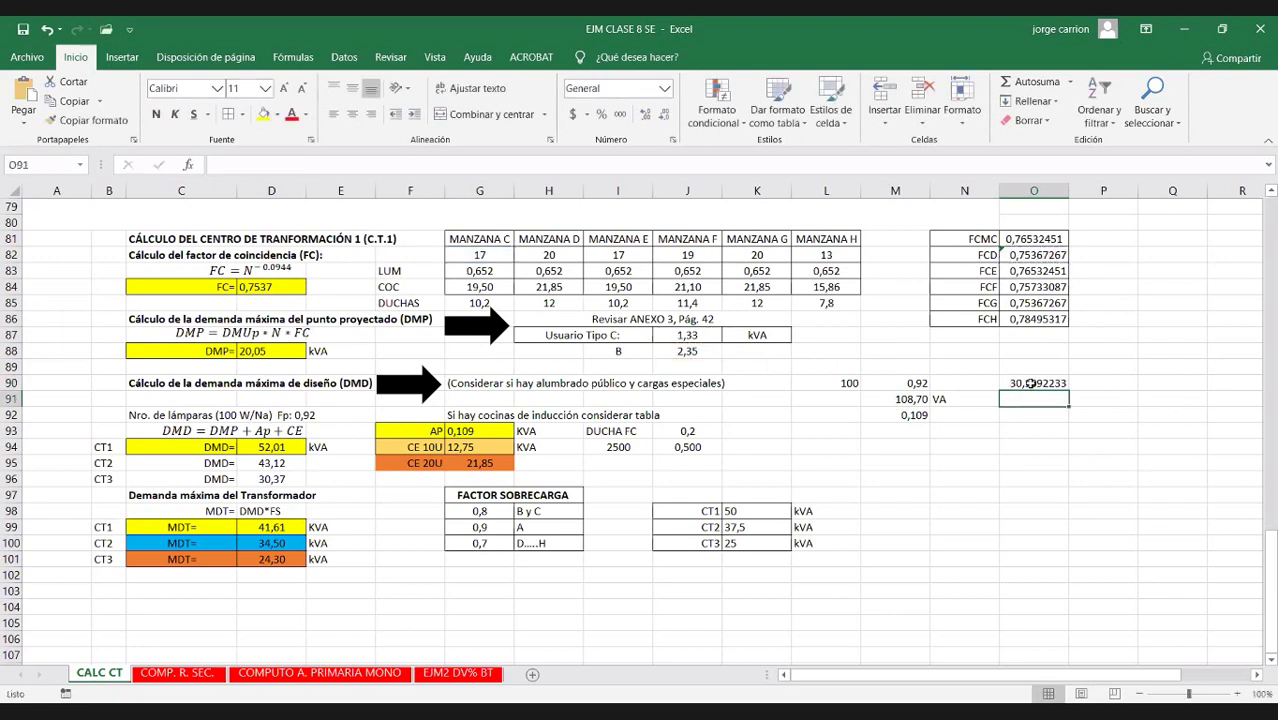
# Edit the O90 formula to use the absolute reference $J$88 and the MANZANA C coincidence factor in O81
pyautogui.doubleClick(1030, 383)
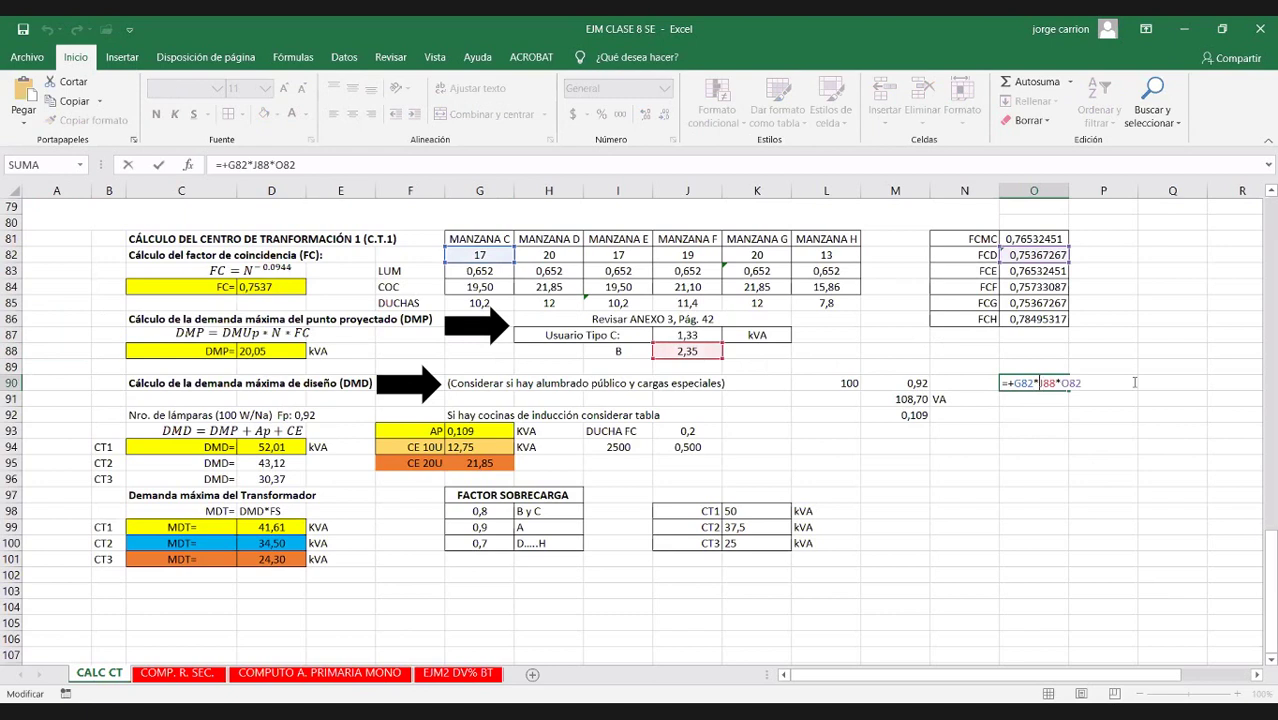
pyautogui.write('$J$')
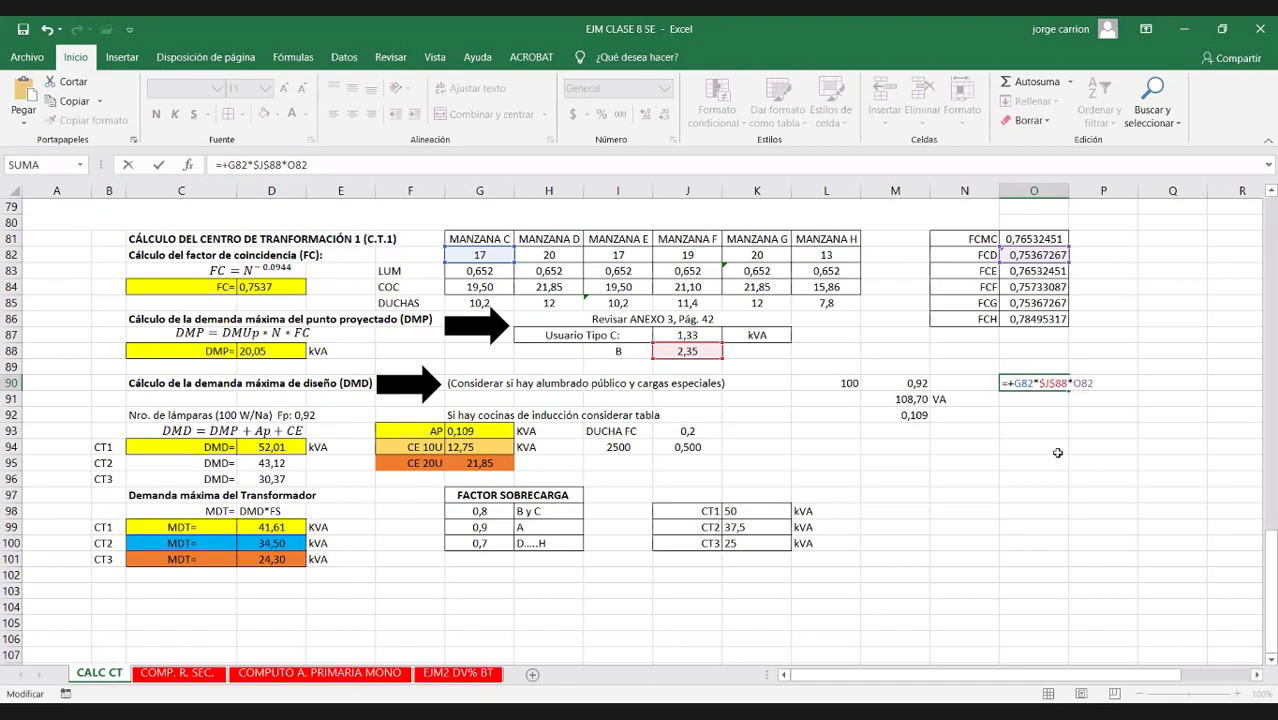
pyautogui.doubleClick(1080, 383)
pyautogui.click(1028, 238)
pyautogui.press('Return')
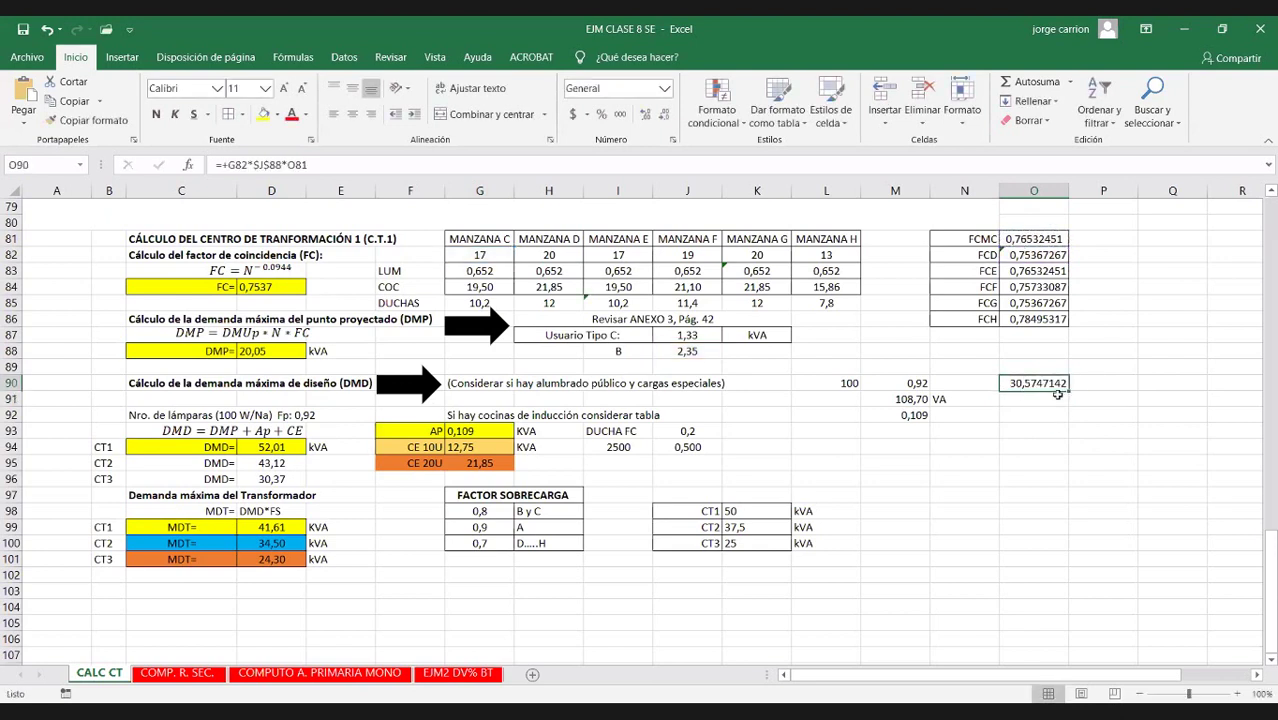
# Copy the O90 formula down to O91 and change its user count reference to H82 for MANZANA D
pyautogui.moveTo(1066, 391); pyautogui.dragTo(1052, 399)
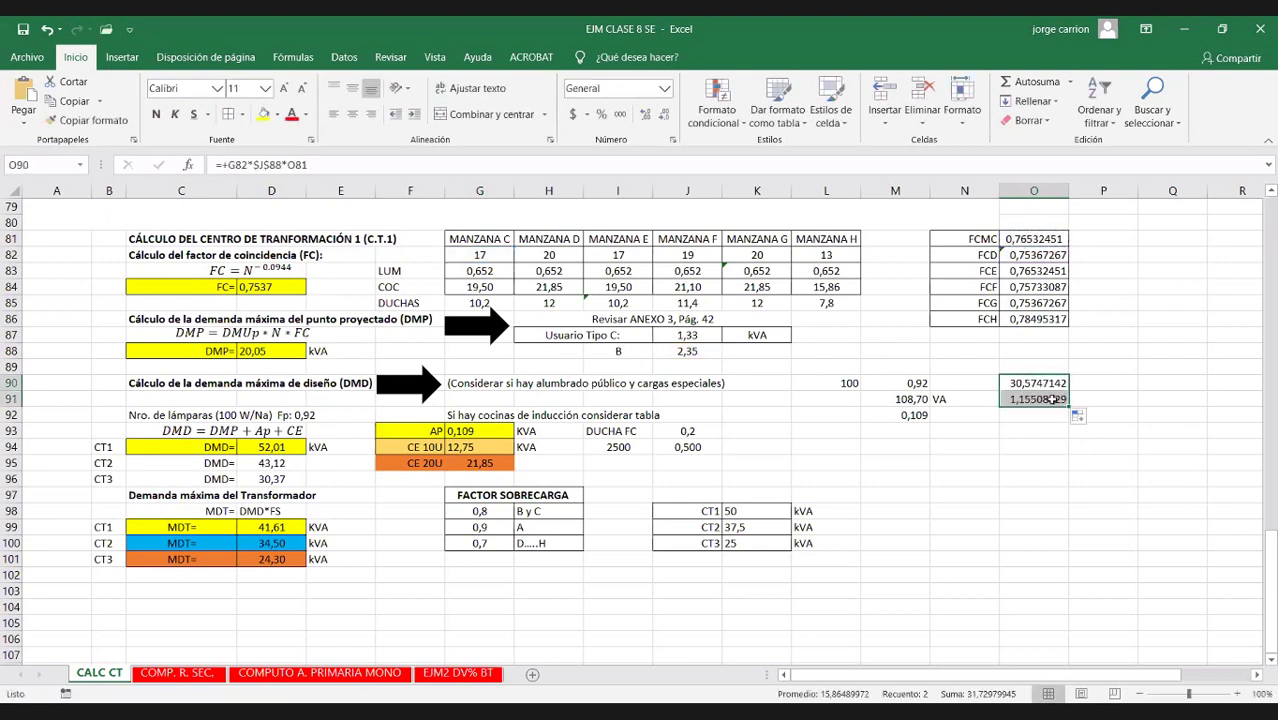
pyautogui.doubleClick(1052, 399)
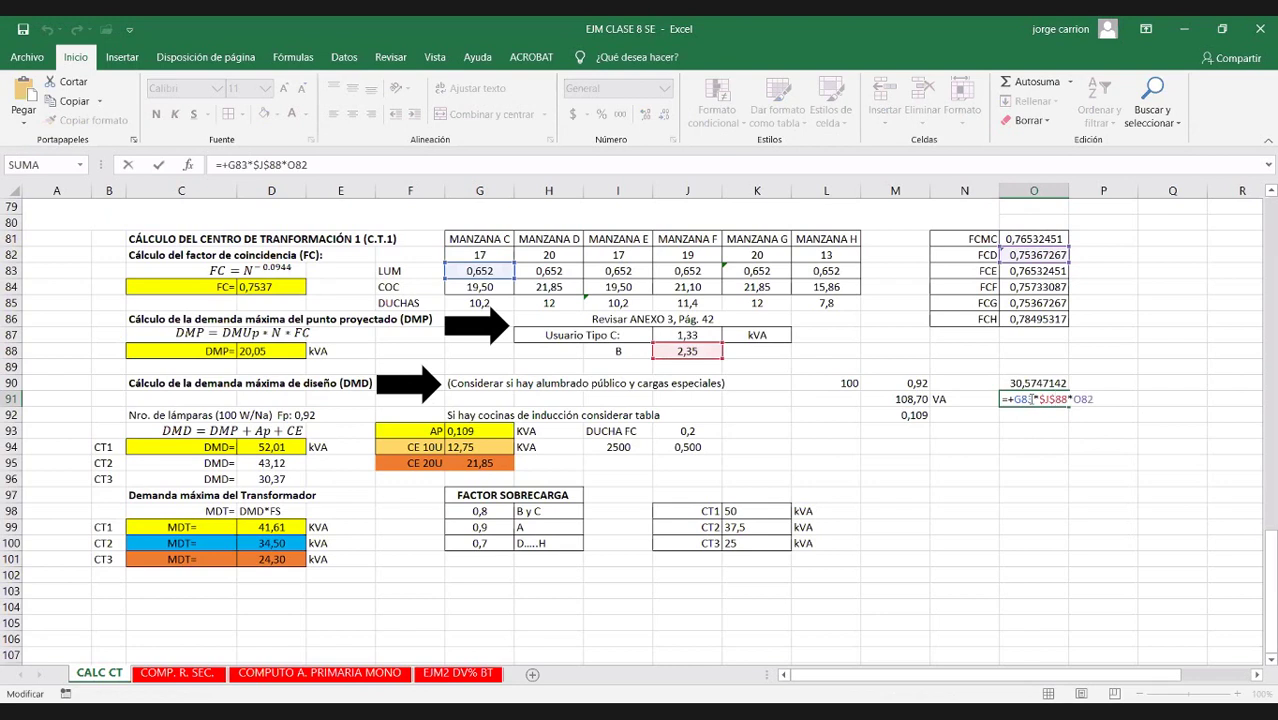
pyautogui.moveTo(1035, 399); pyautogui.dragTo(1015, 399)
pyautogui.click(553, 256)
pyautogui.press('Return')
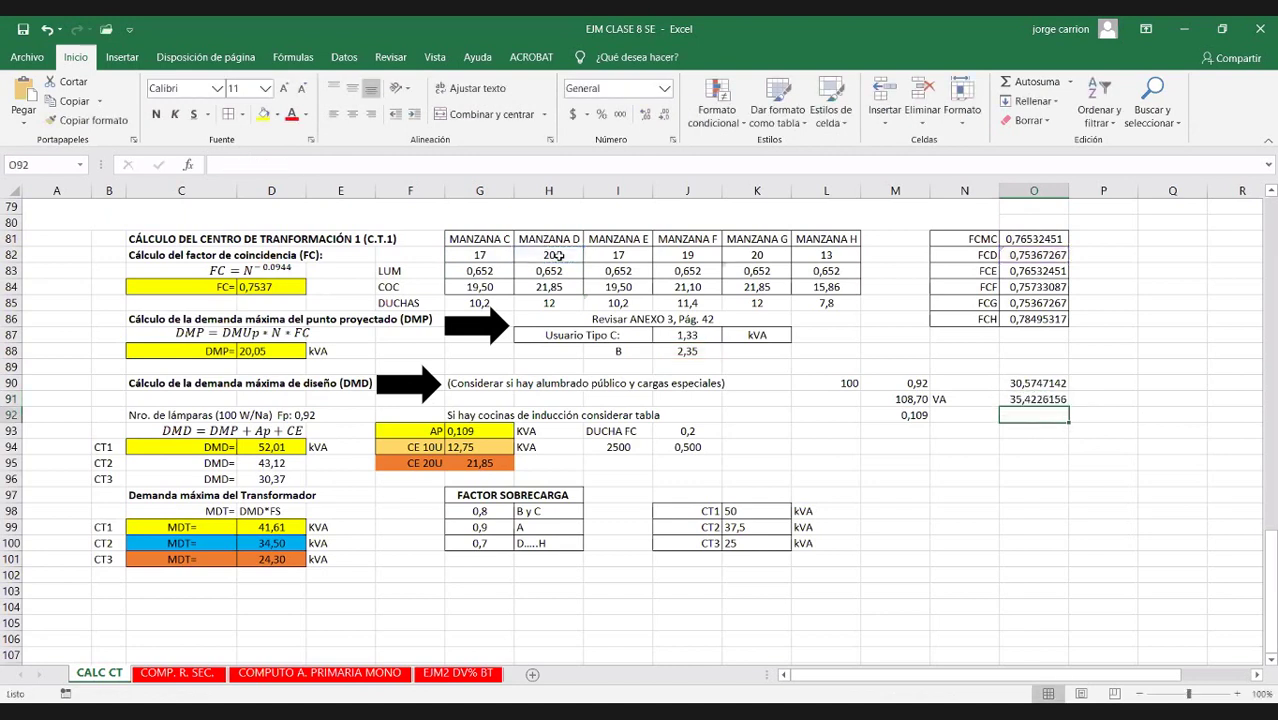
# Number the coincidence factor rows 1 to 6 in P81:P86
pyautogui.click(1107, 238)
pyautogui.write('1')
pyautogui.press('Return')
pyautogui.write('2')
pyautogui.press('Return')
pyautogui.write('3')
pyautogui.press('Return')
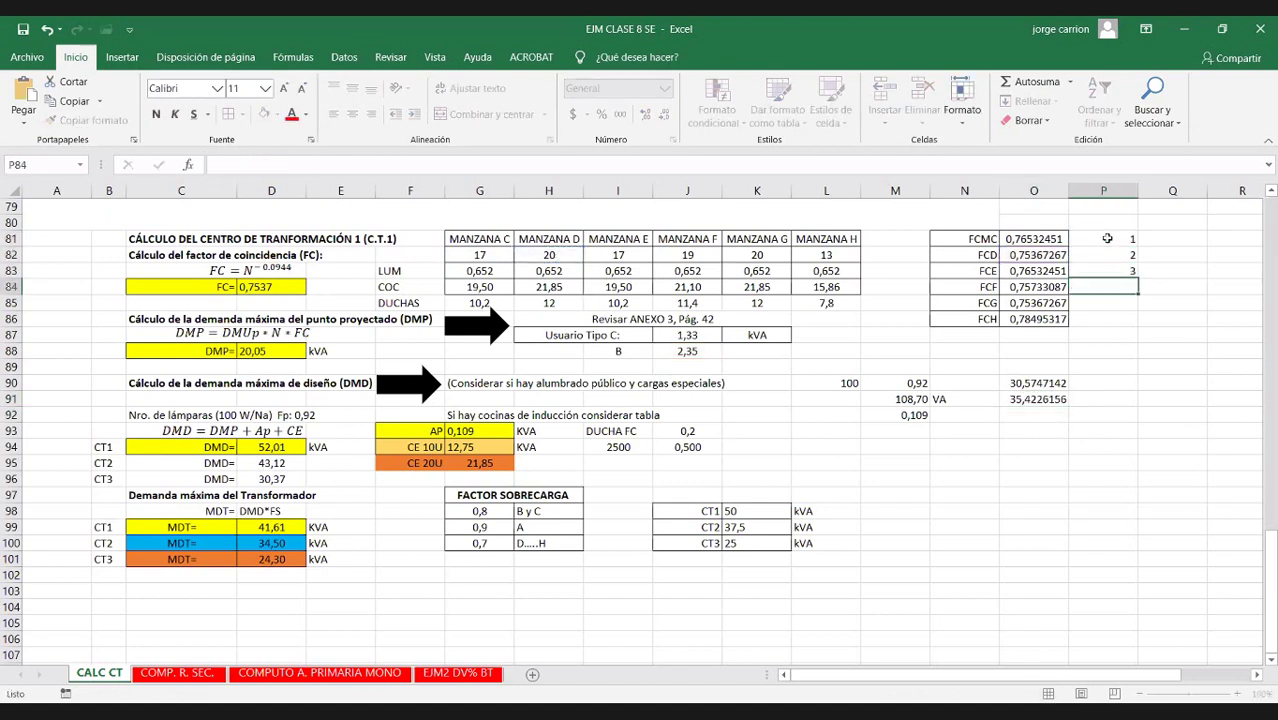
pyautogui.write('4 5')
pyautogui.press('Return')
pyautogui.write('6')
pyautogui.press('Return')
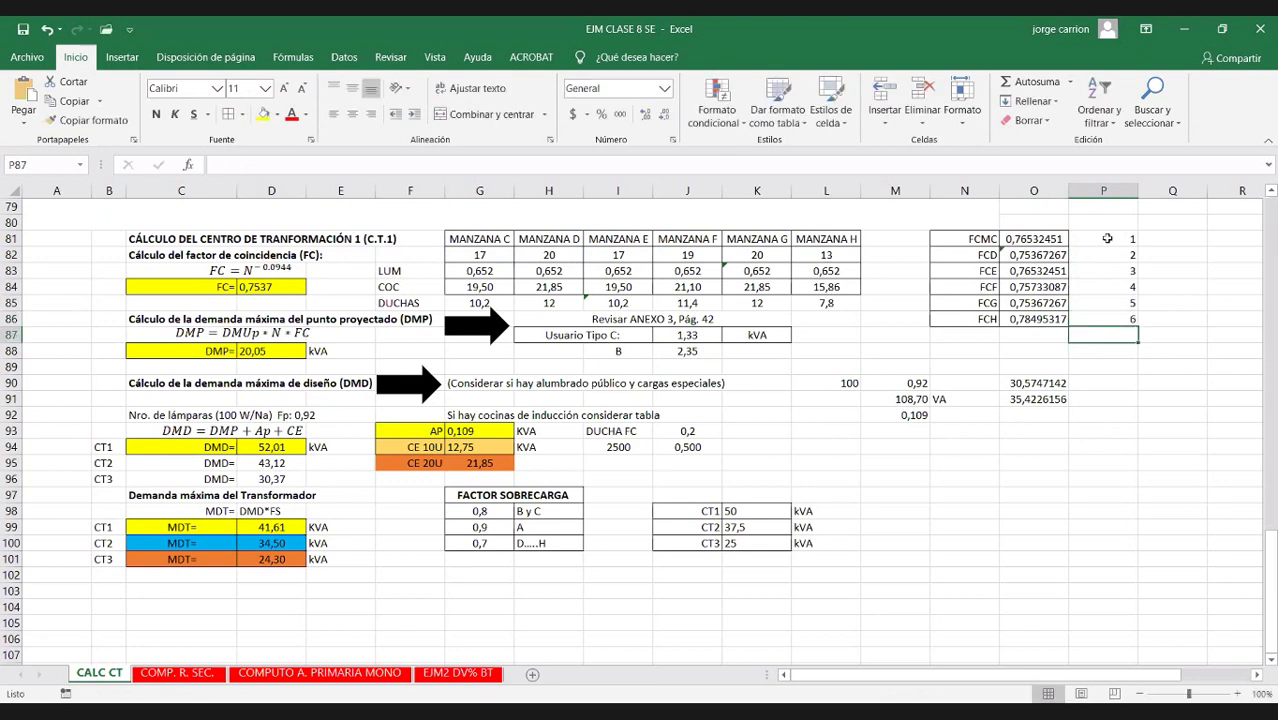
# Replace the numbers in P81:P83 with the labels CT1, CT2 and CT3
pyautogui.click(1107, 238)
pyautogui.write('CT1')
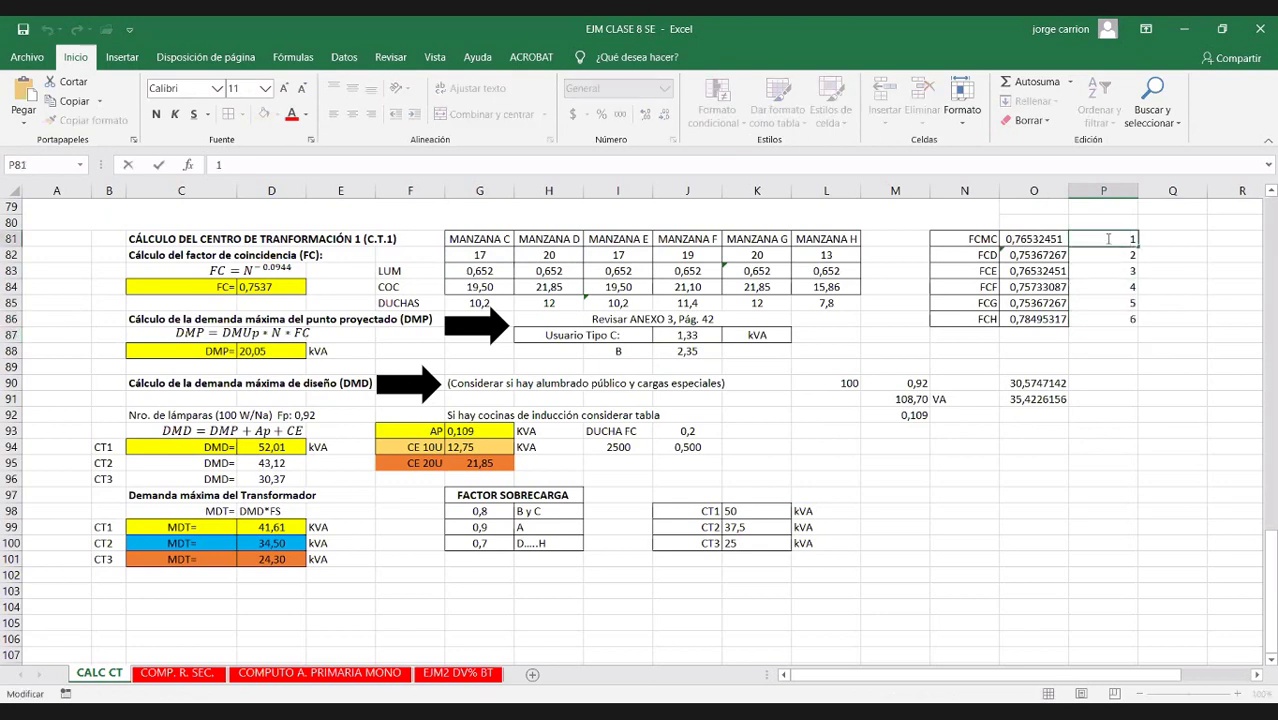
pyautogui.click(1113, 258)
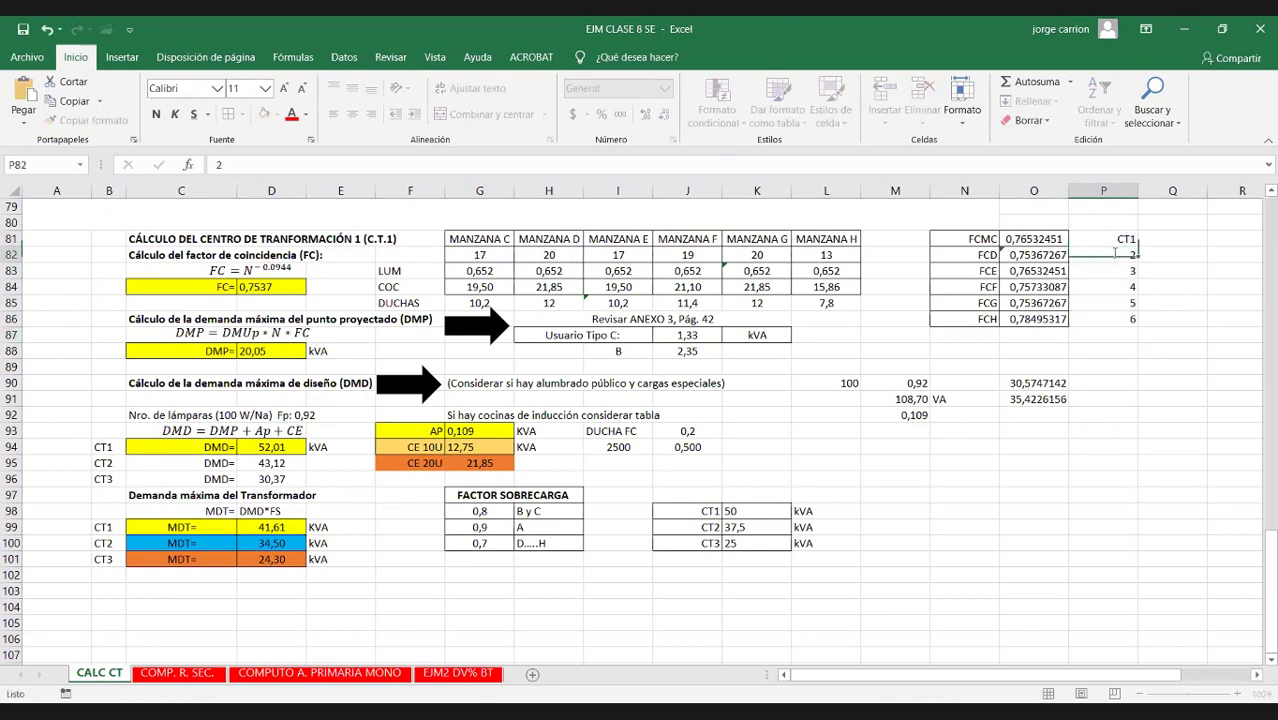
pyautogui.write('CT2')
pyautogui.click(1113, 270)
pyautogui.write('CT3')
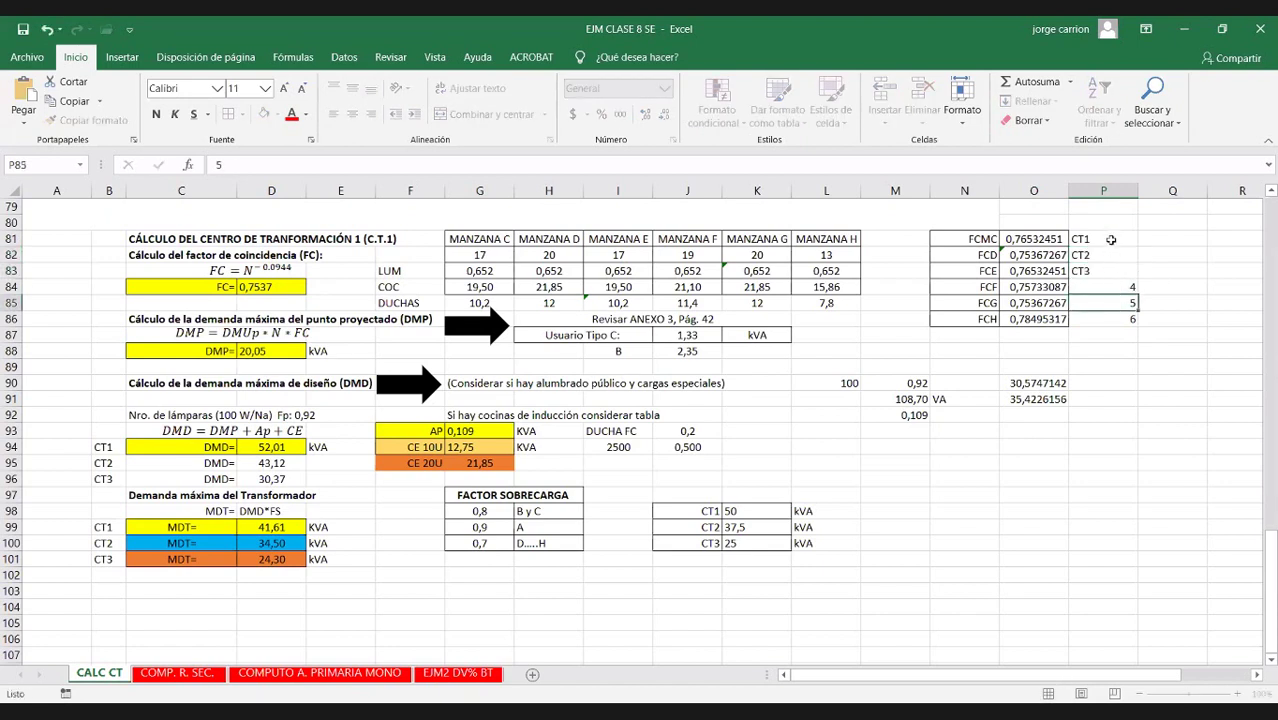
# Centre the labels in P81:P83 and extend the series down to CT6 in P86
pyautogui.moveTo(1100, 238); pyautogui.dragTo(1100, 270)
pyautogui.click(352, 114)
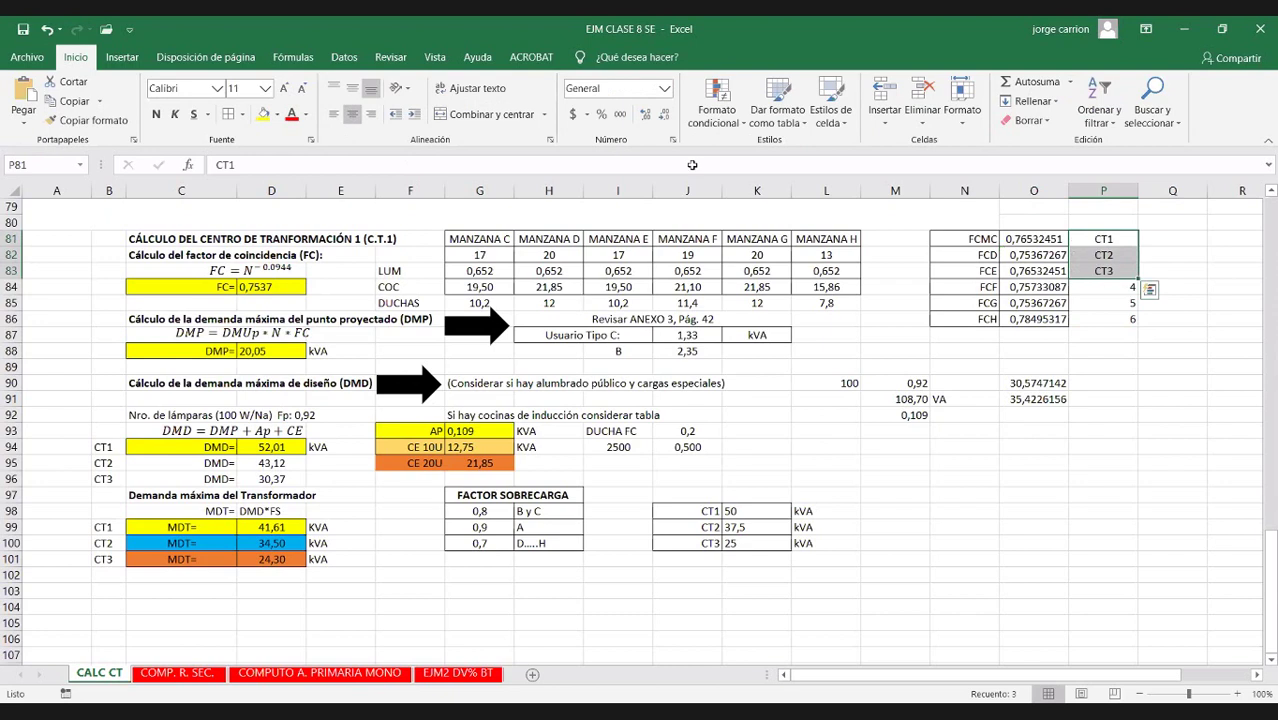
pyautogui.moveTo(1140, 277); pyautogui.dragTo(1136, 318)
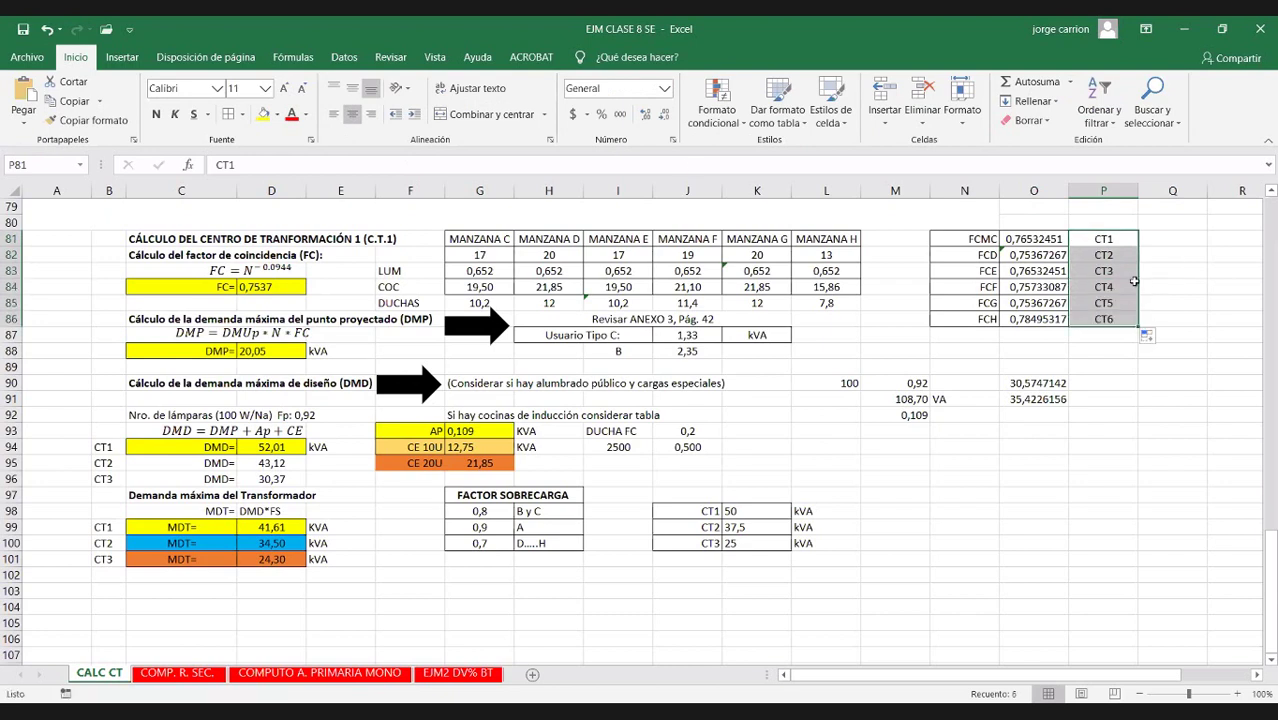
# Copy the CT1 to CT6 labels to P90:P95 beside the block demand results
pyautogui.hotkey('ctrl', 'c')
pyautogui.click(1108, 383)
pyautogui.hotkey('ctrl', 'v')
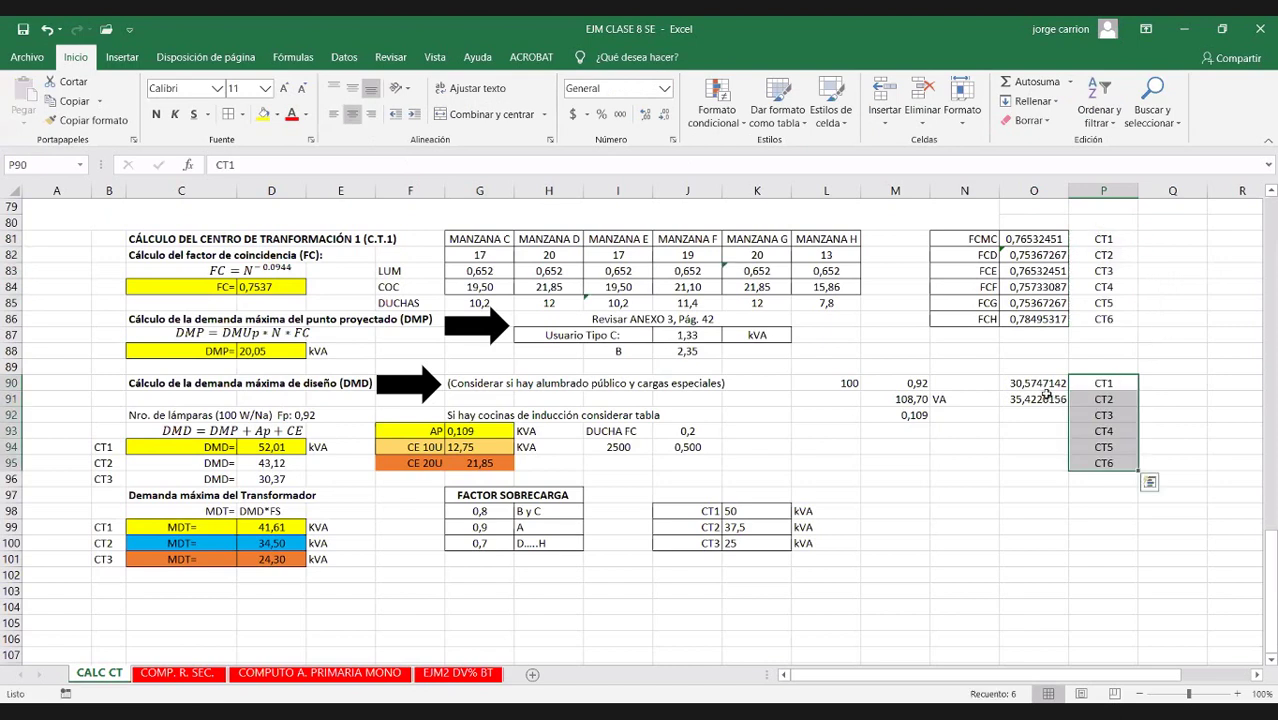
# Check the formulas in O90 and O91, fill the O91 formula down to O95, and select O92
pyautogui.doubleClick(1046, 383)
pyautogui.press('Escape')
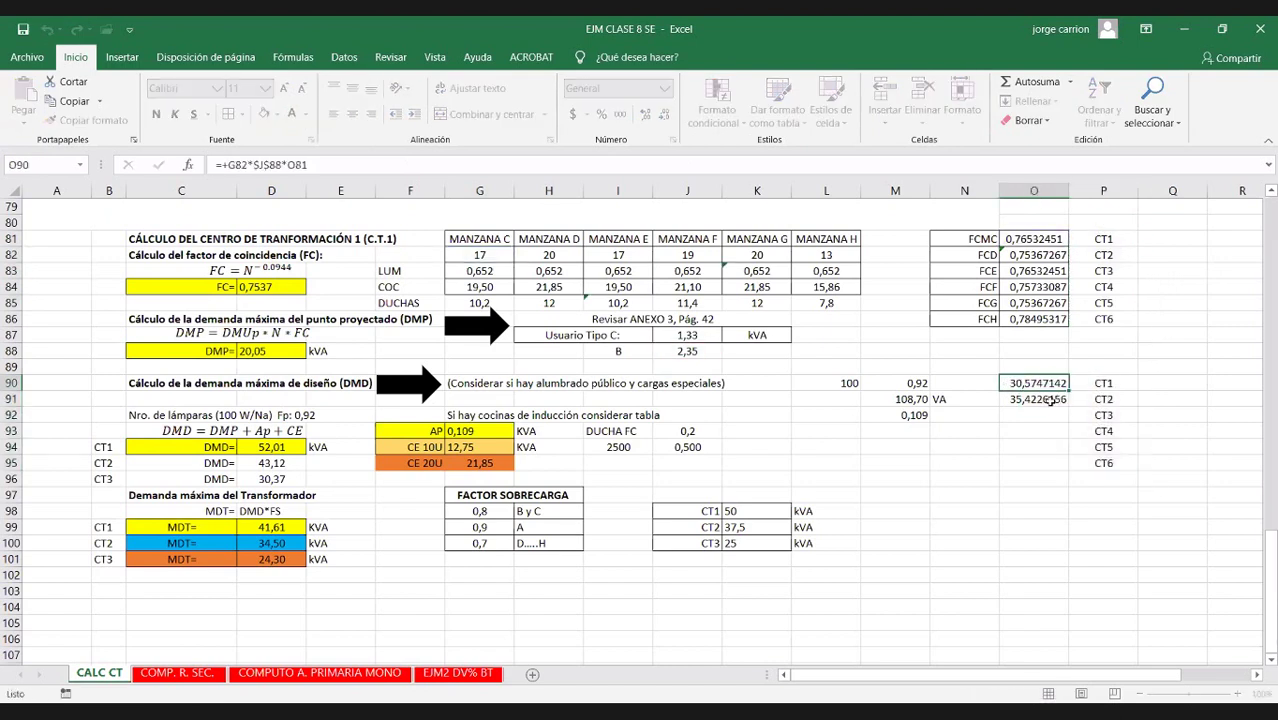
pyautogui.doubleClick(1046, 399)
pyautogui.press('Escape')
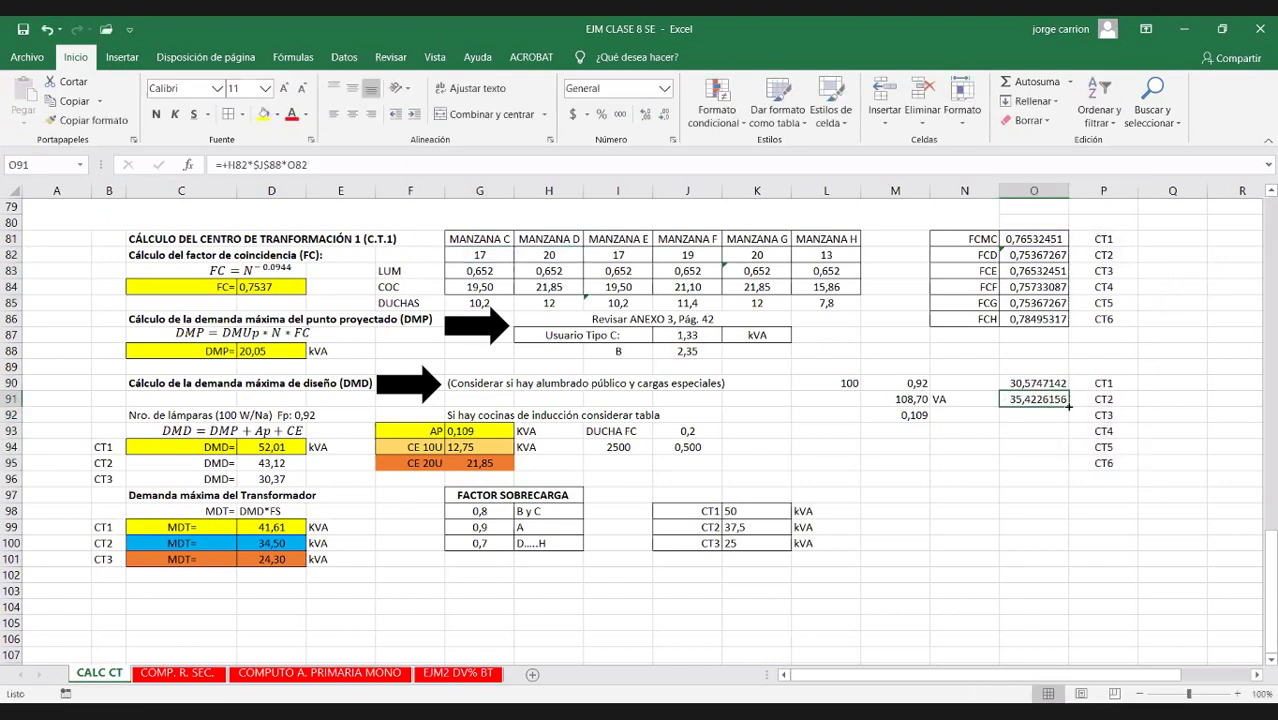
pyautogui.moveTo(1068, 406); pyautogui.dragTo(1067, 468)
pyautogui.click(1034, 415)
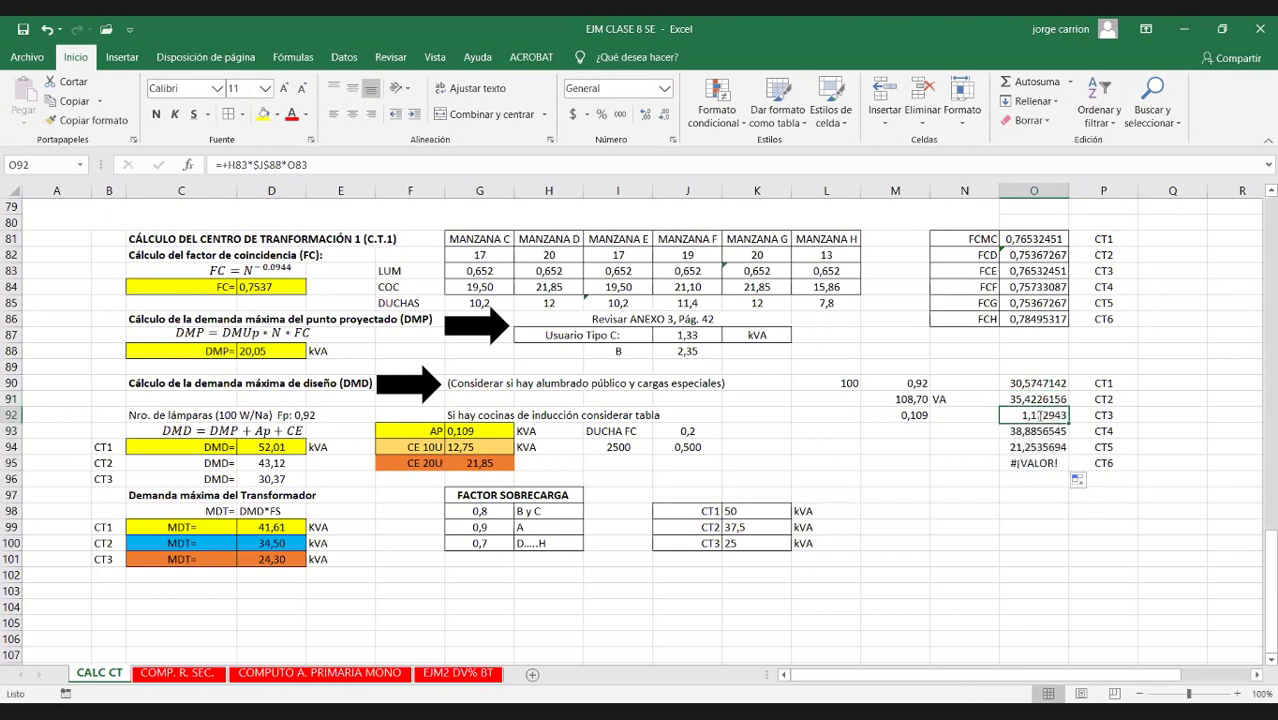
# Correct the demand formulas for CT3 and CT4 in O92 and O93 so they use the user counts in I82 and J82
pyautogui.doubleClick(1035, 415)
pyautogui.doubleClick(1019, 415)
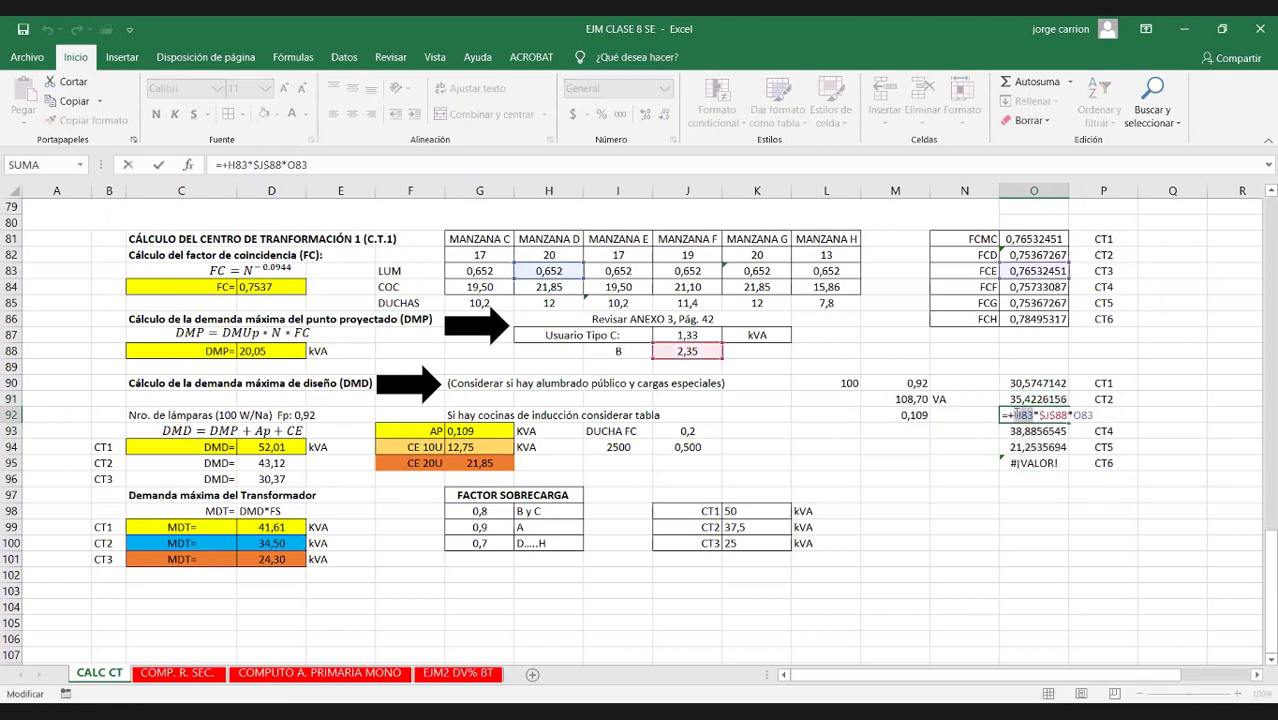
pyautogui.click(618, 254)
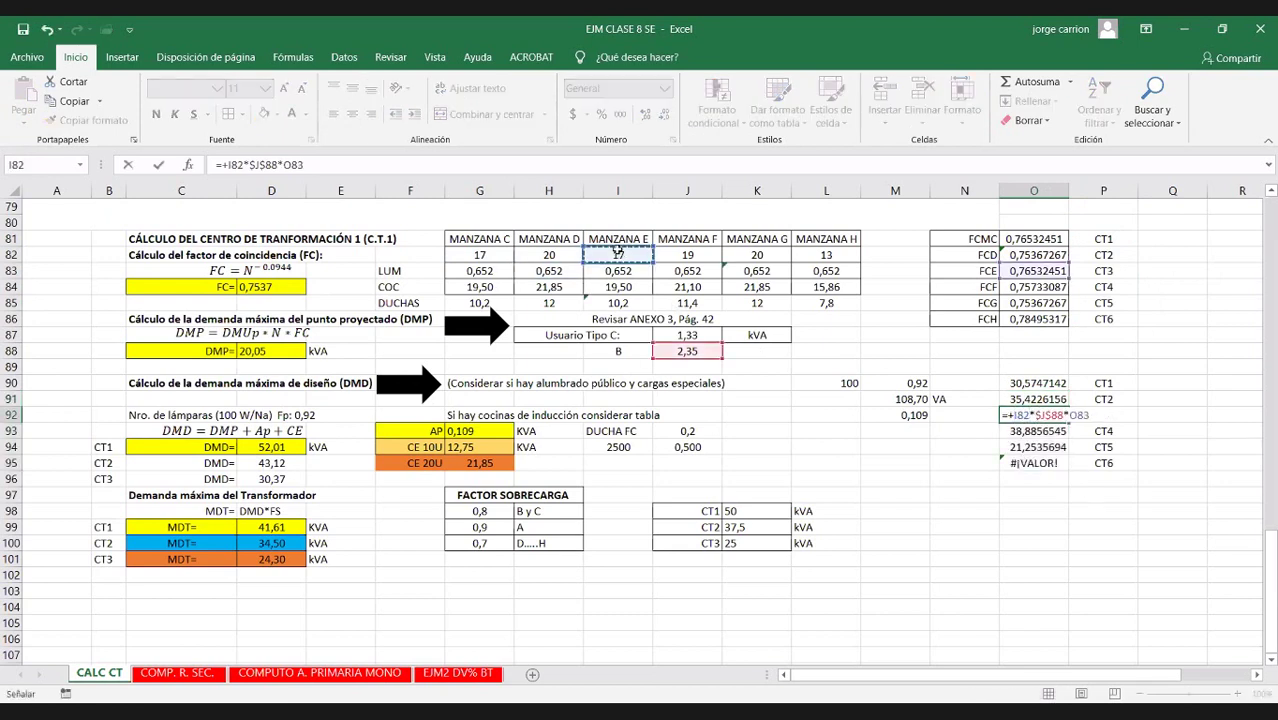
pyautogui.press('Return')
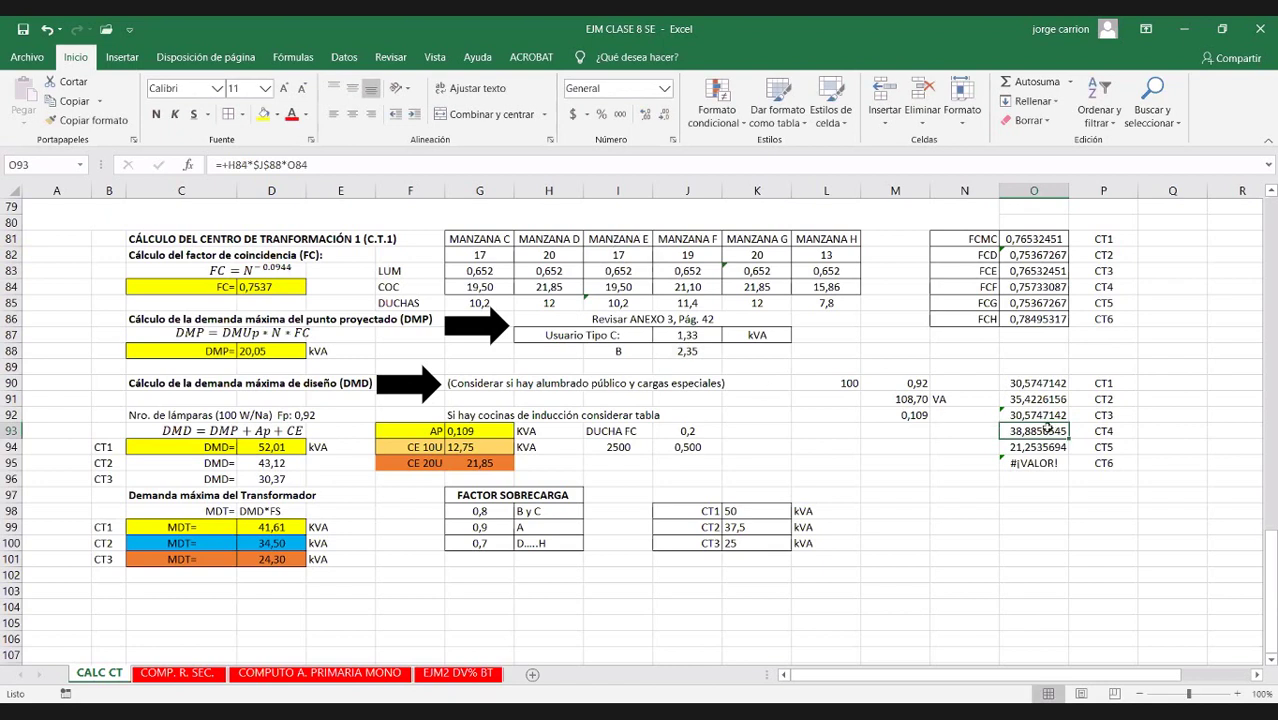
pyautogui.doubleClick(1046, 430)
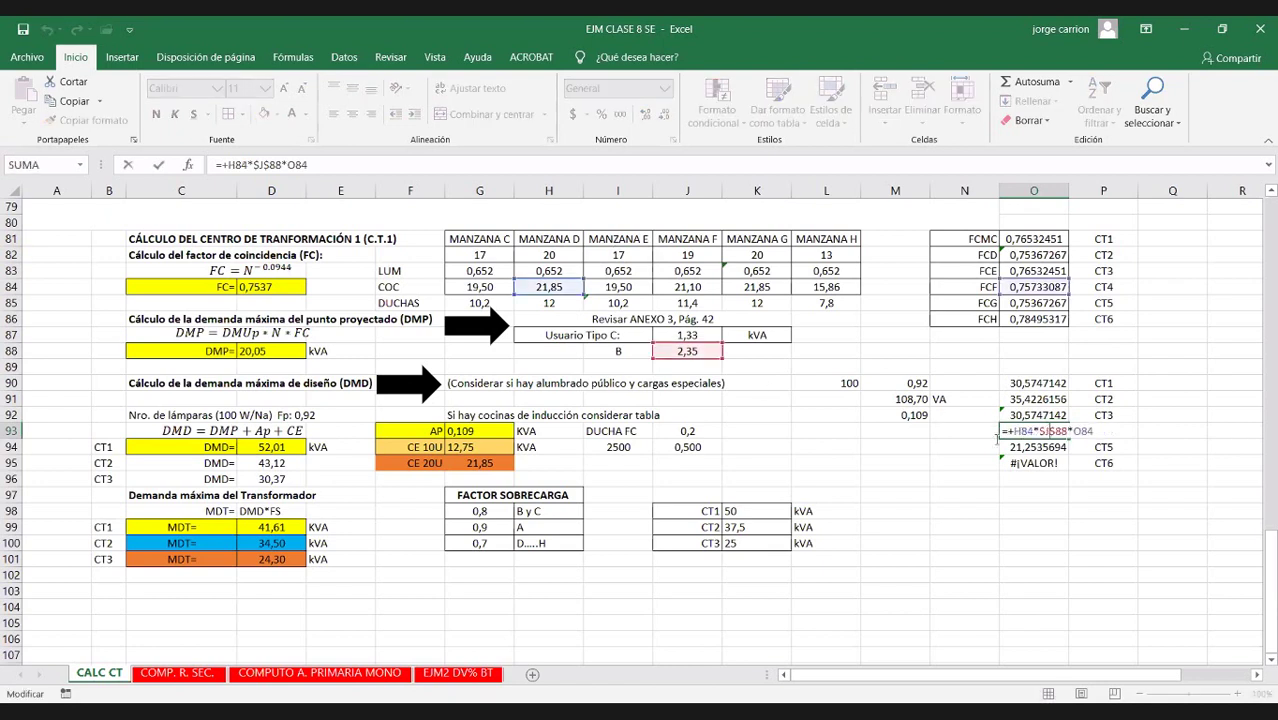
pyautogui.doubleClick(1021, 431)
pyautogui.click(687, 256)
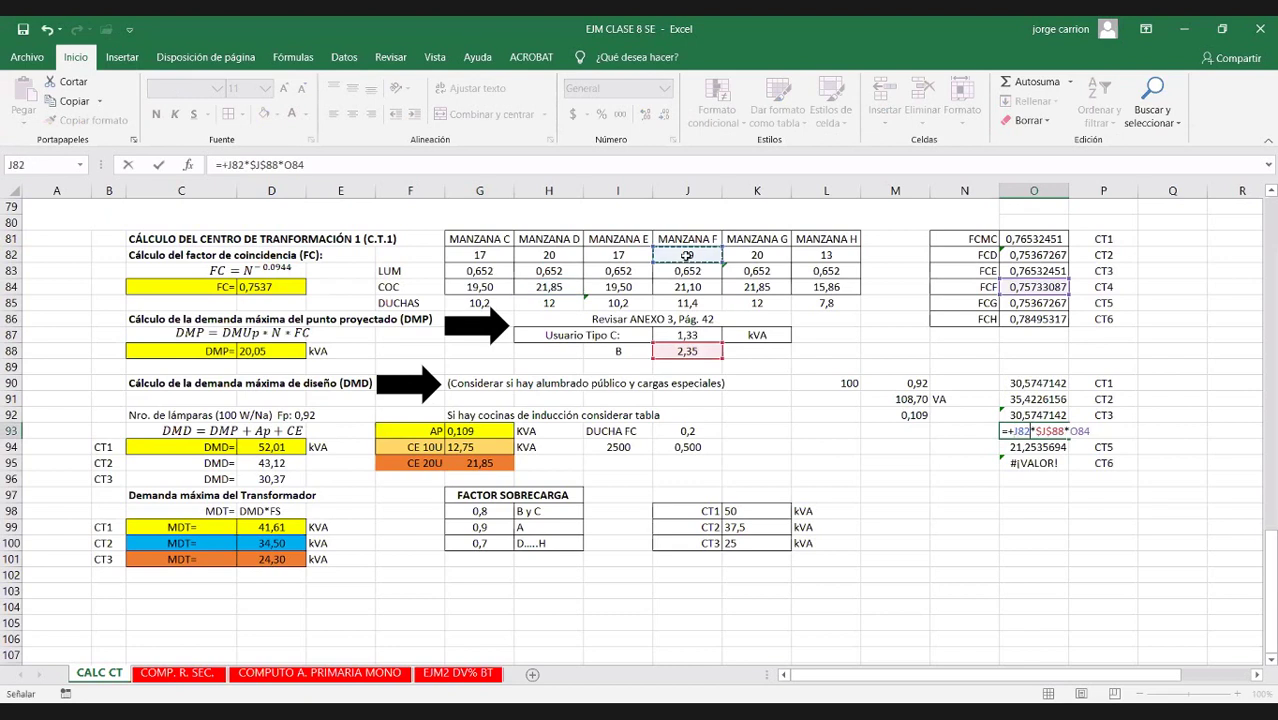
pyautogui.press('Return')
# Correct the demand formulas for CT5 and CT6 in O94 and O95 so they use the user counts in K82 and L82
pyautogui.doubleClick(1035, 447)
pyautogui.doubleClick(1017, 447)
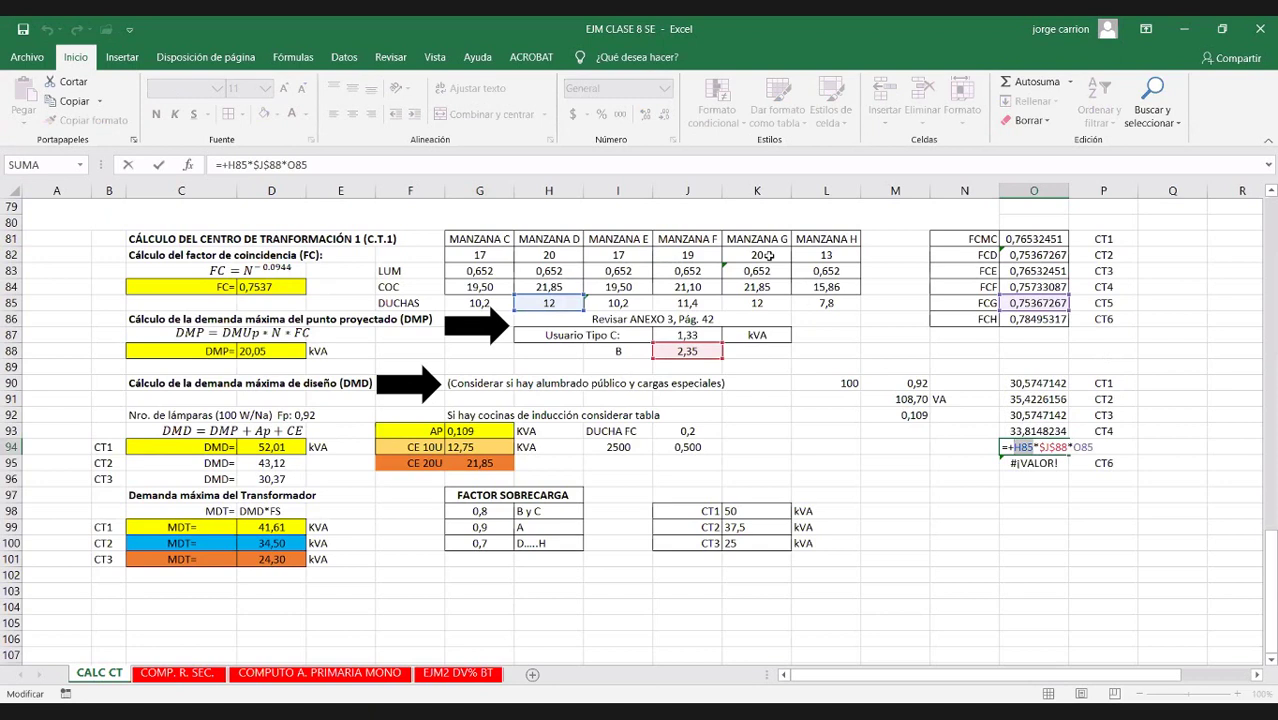
pyautogui.press('Return')
pyautogui.doubleClick(1028, 463)
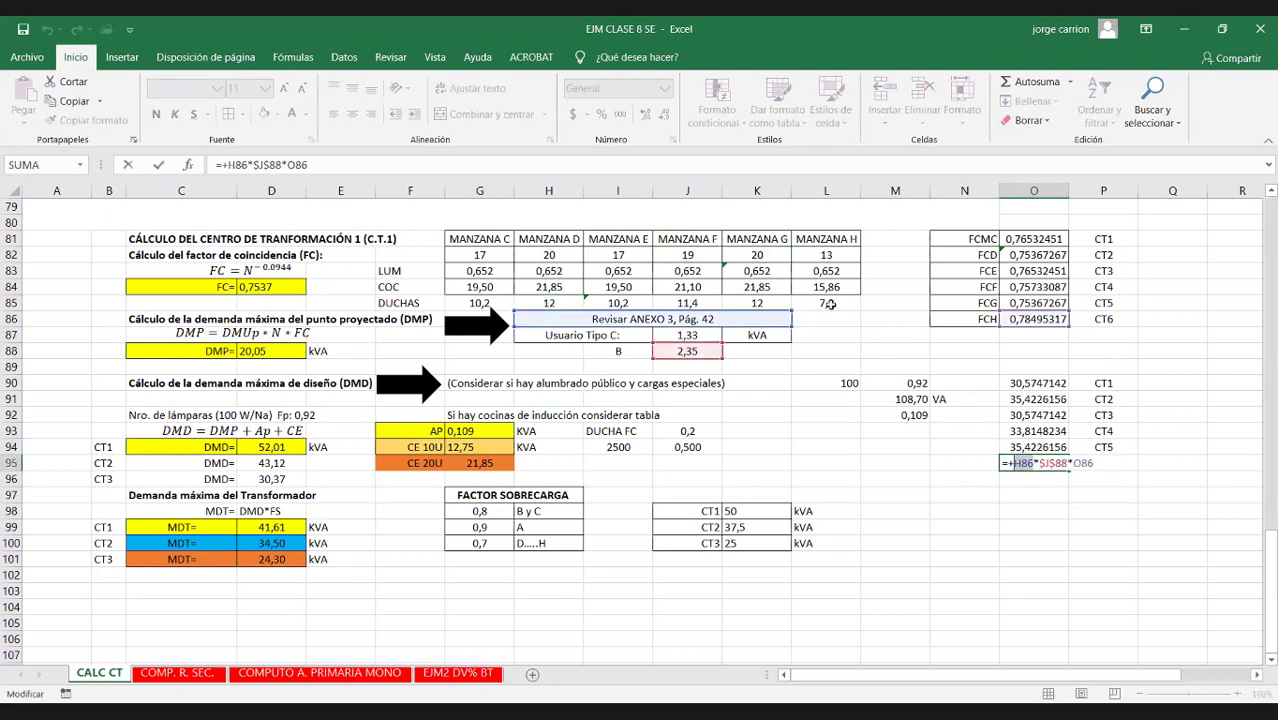
pyautogui.click(820, 255)
pyautogui.press('Return')
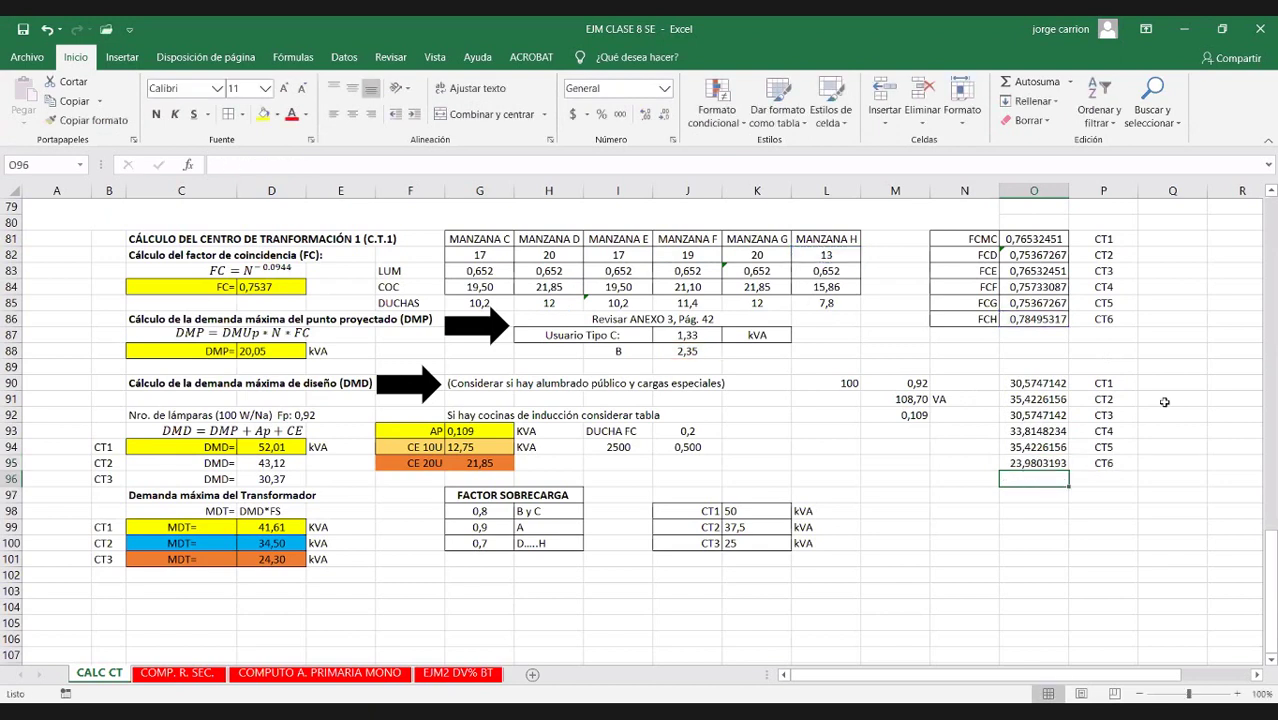
# Format the demands in O90:O95 with two decimals, centred, and add borders around all cells in O90:P95
pyautogui.moveTo(1040, 383); pyautogui.dragTo(1040, 463)
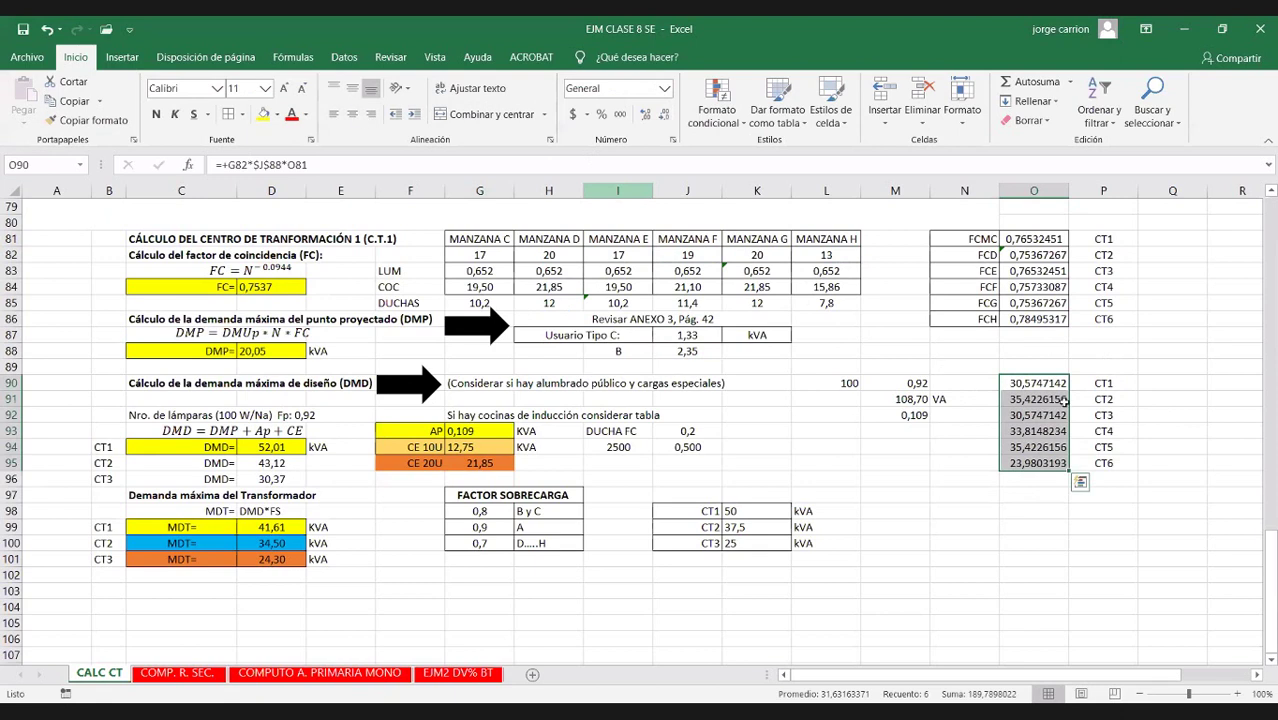
pyautogui.hotkey('shift', 'Right')
pyautogui.hotkey('ctrl', 'shift', '1')
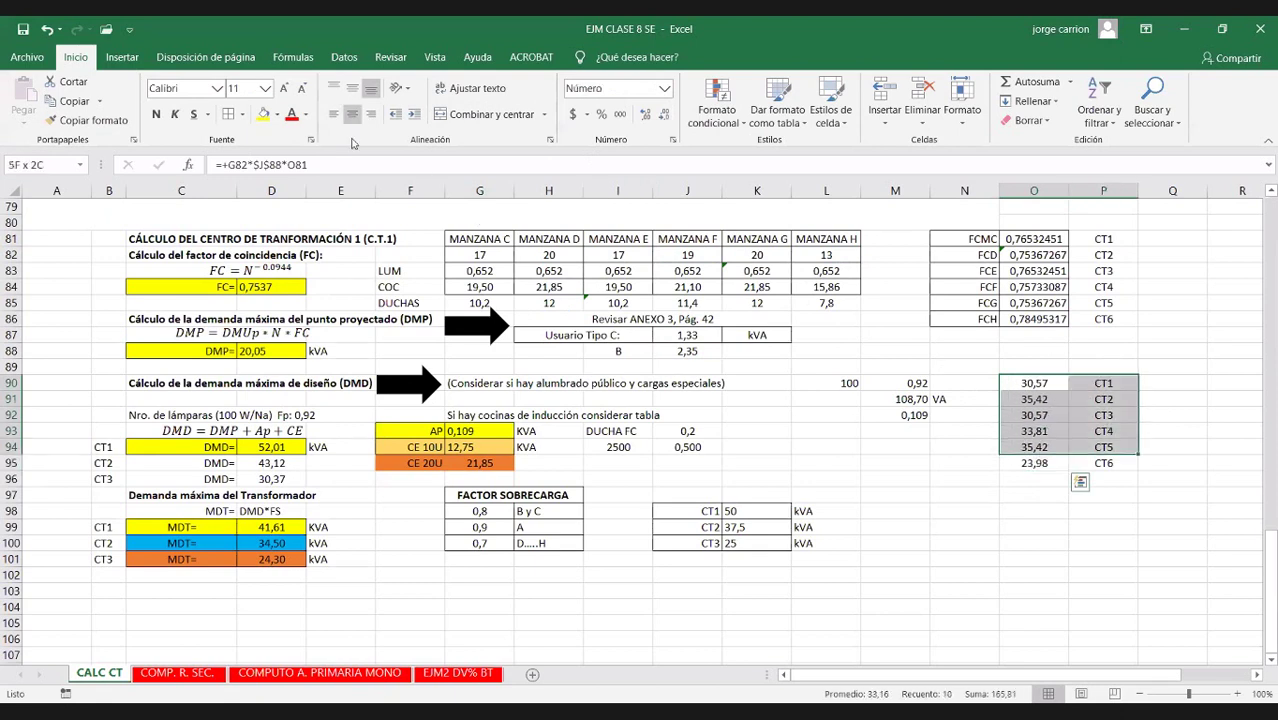
pyautogui.click(228, 114)
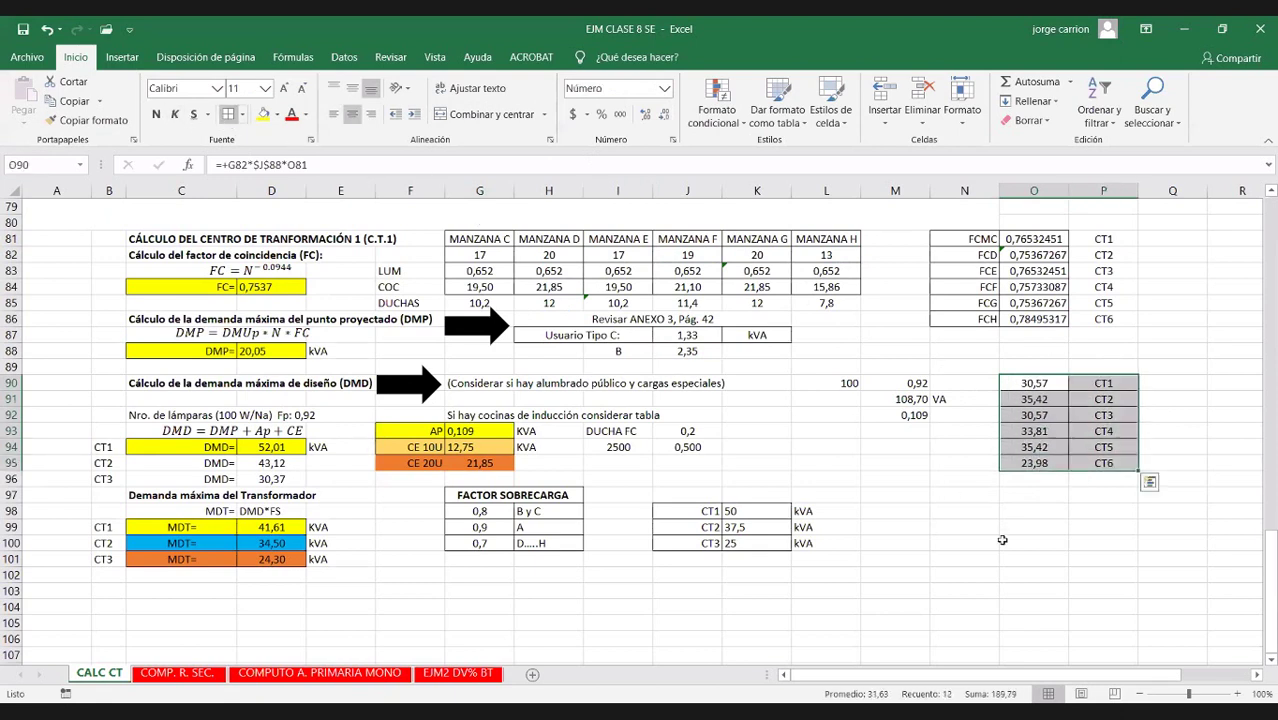
pyautogui.click(1047, 511)
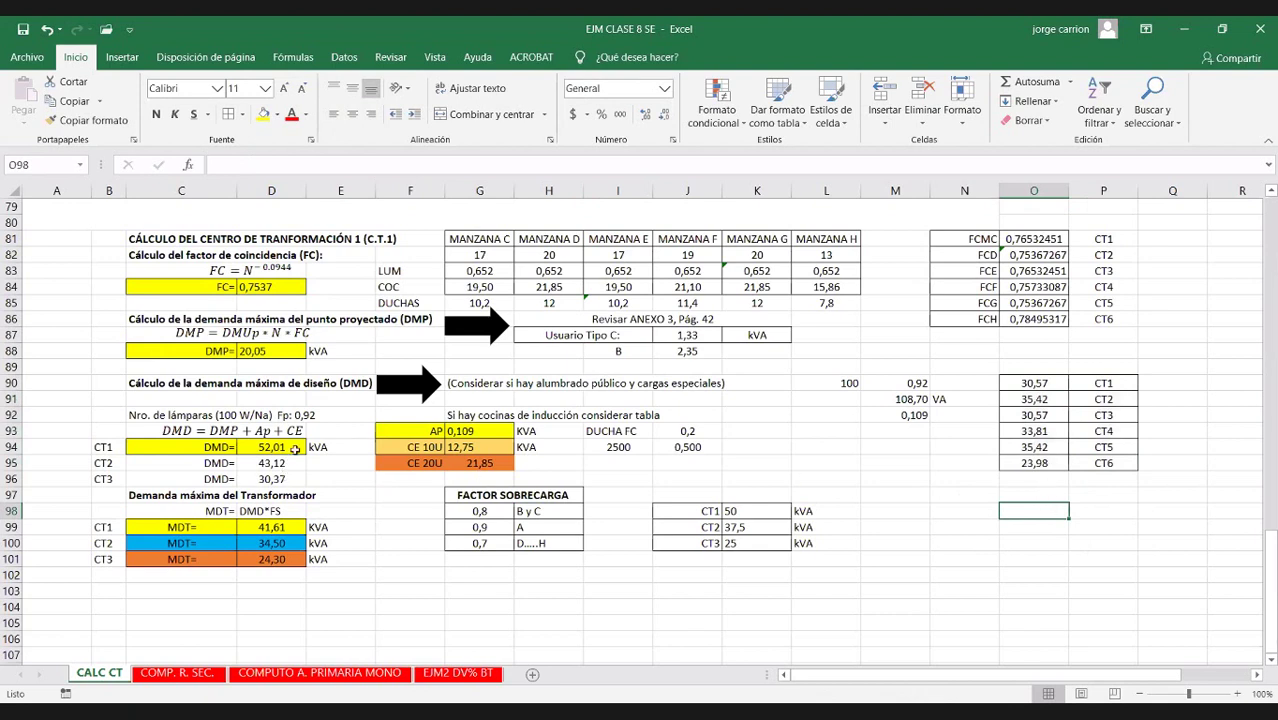
pyautogui.doubleClick(1055, 384)
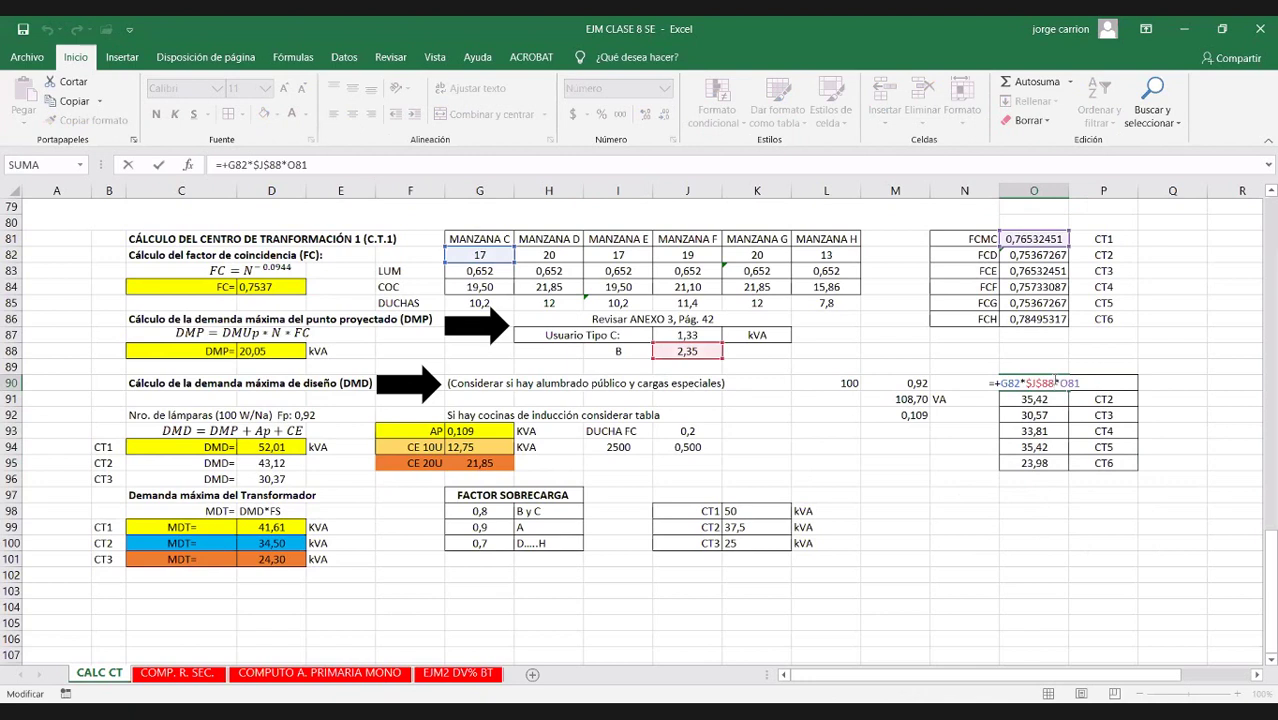
pyautogui.press('Escape')
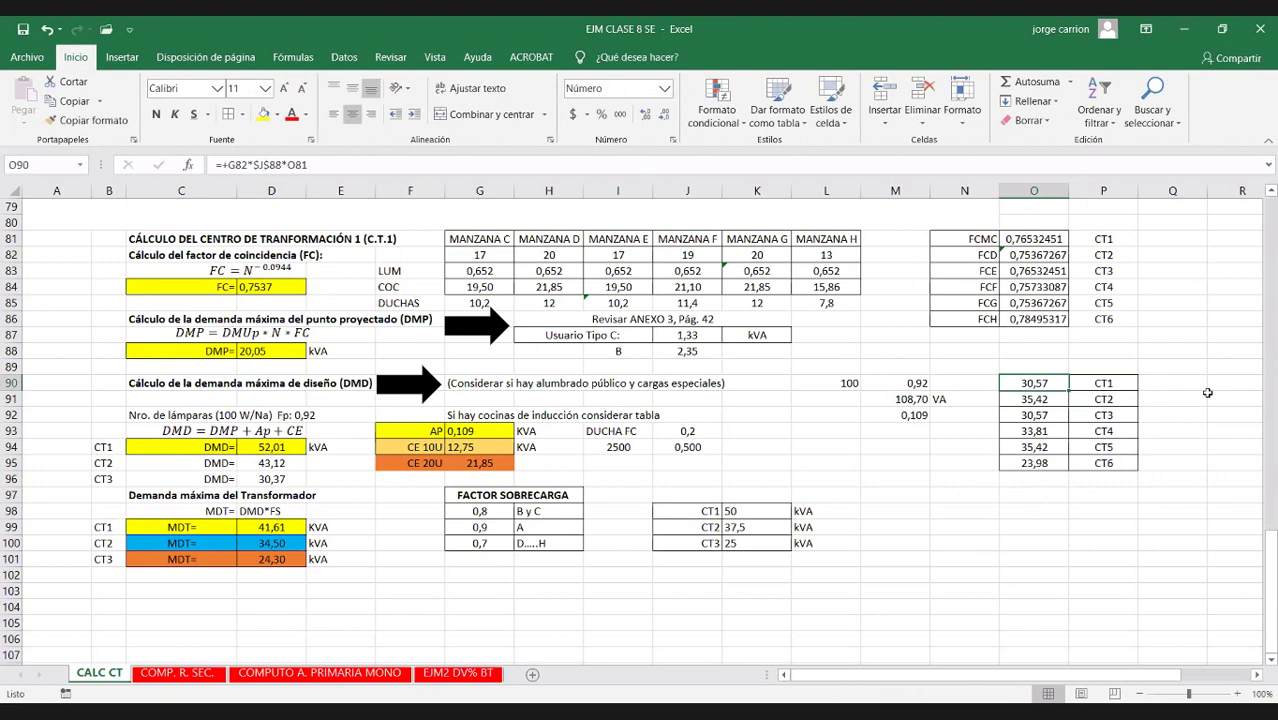
# Enter +CE+AP in O97 below the block demand table
pyautogui.click(1027, 492)
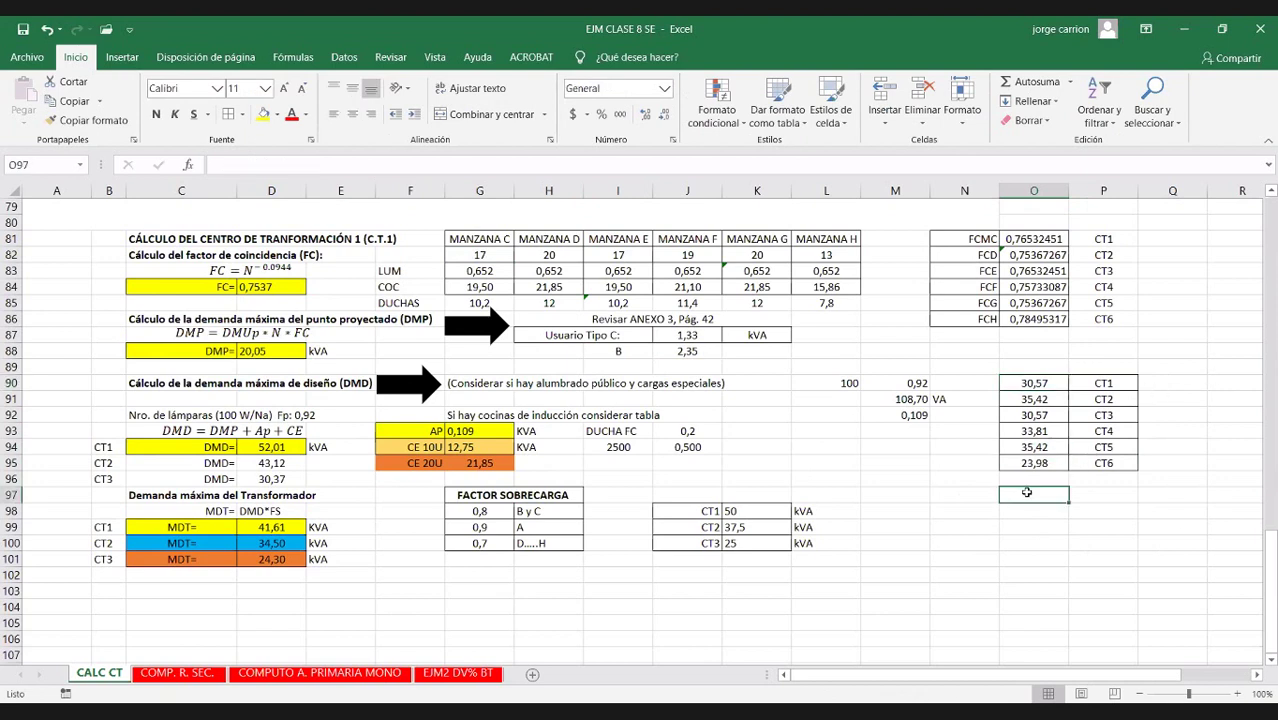
pyautogui.write('CAR')
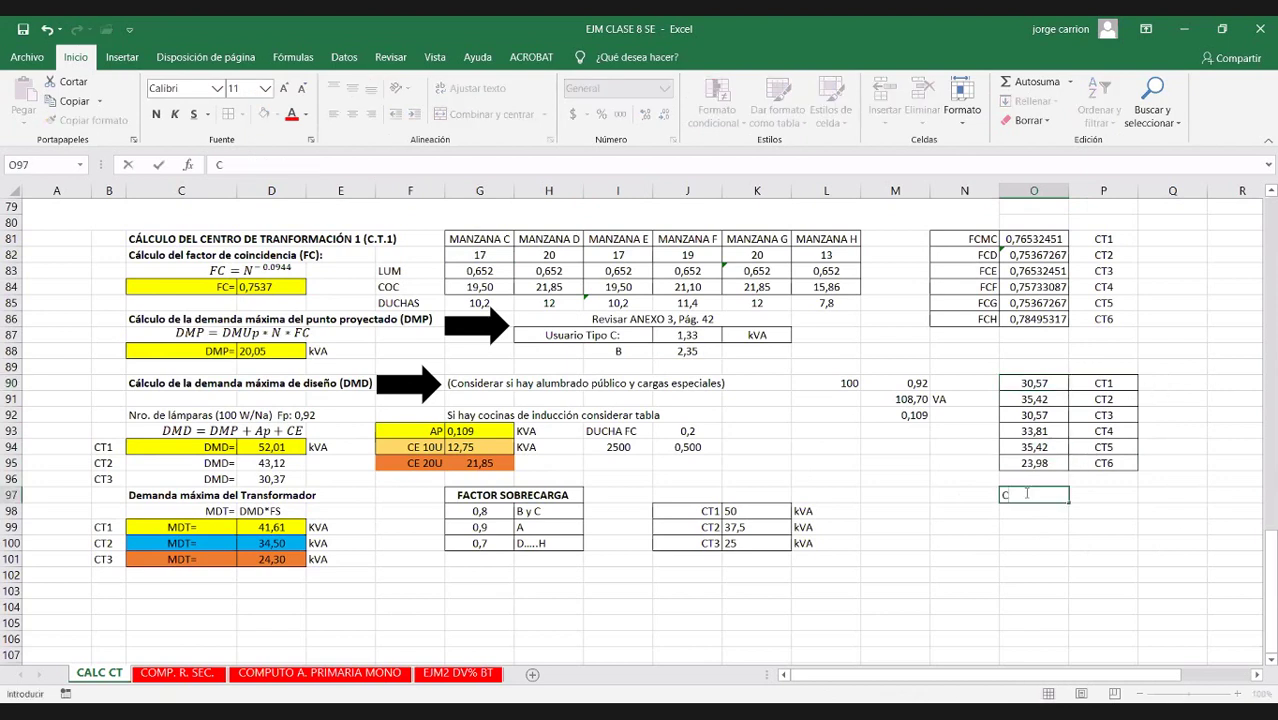
pyautogui.press('BackSpace')
pyautogui.press('BackSpace')
pyautogui.press('BackSpace')
pyautogui.write('+')
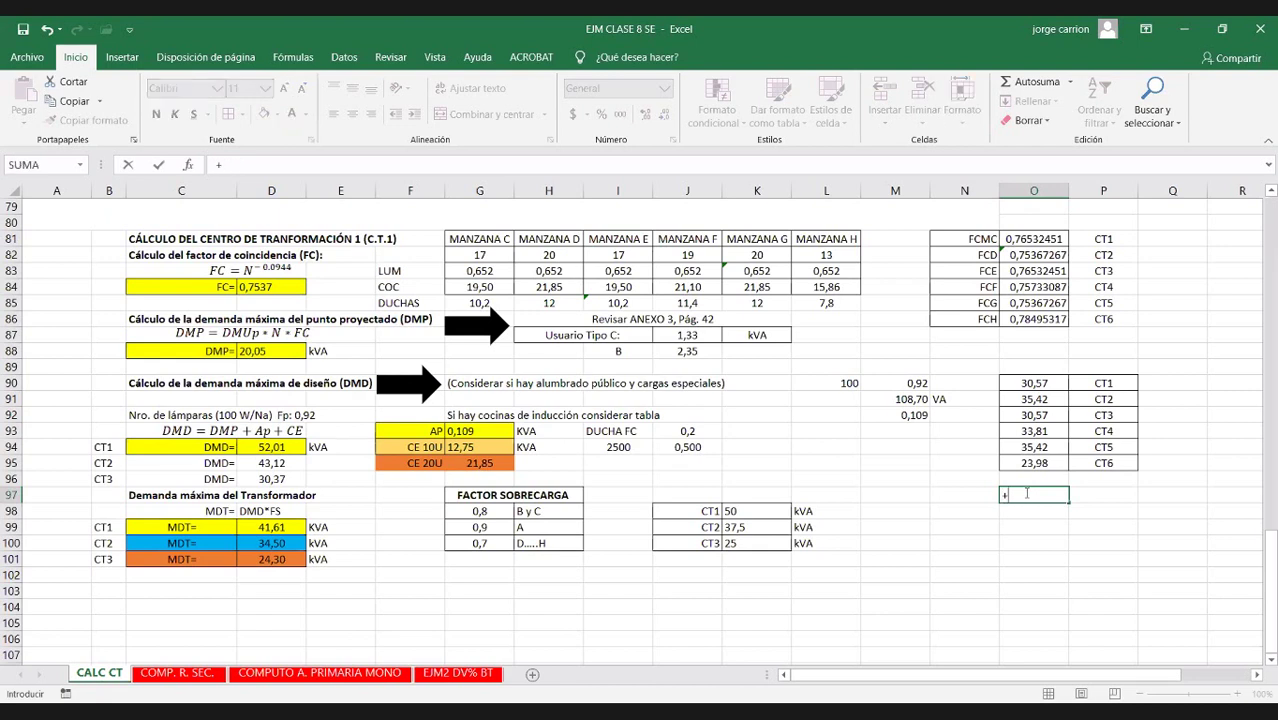
pyautogui.write('CE1')
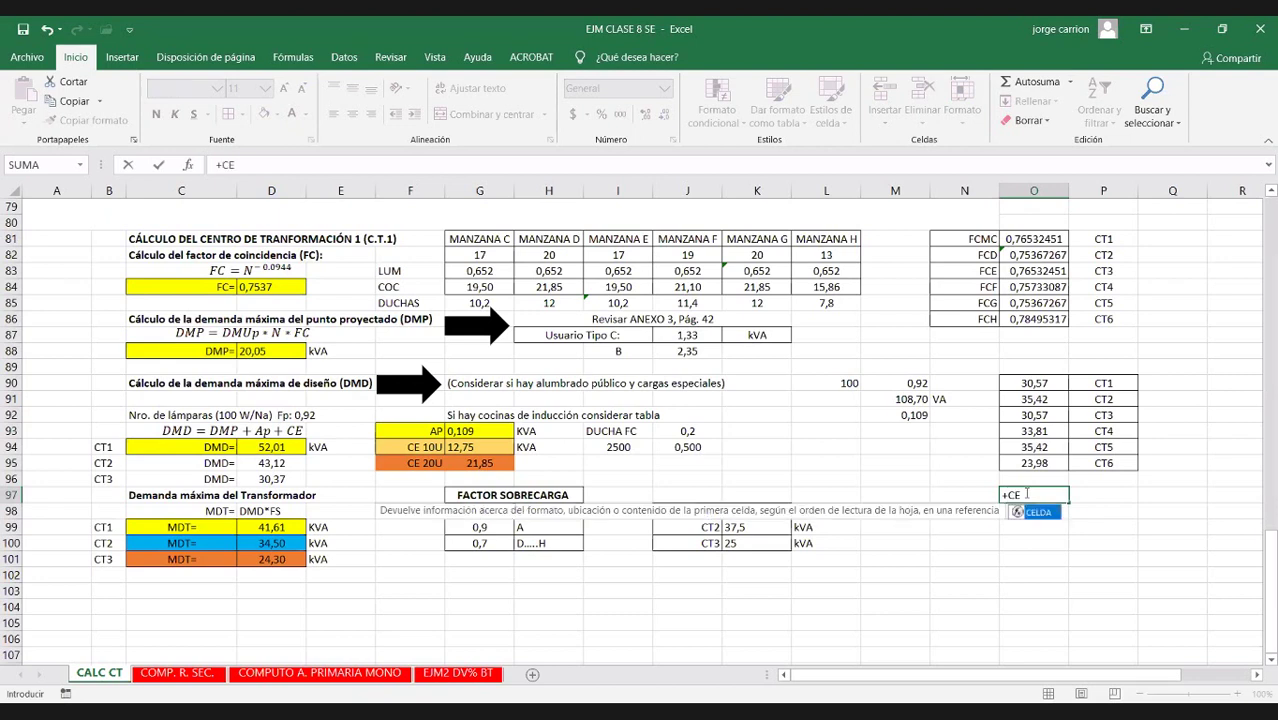
pyautogui.click(1036, 540)
pyautogui.click(1040, 498)
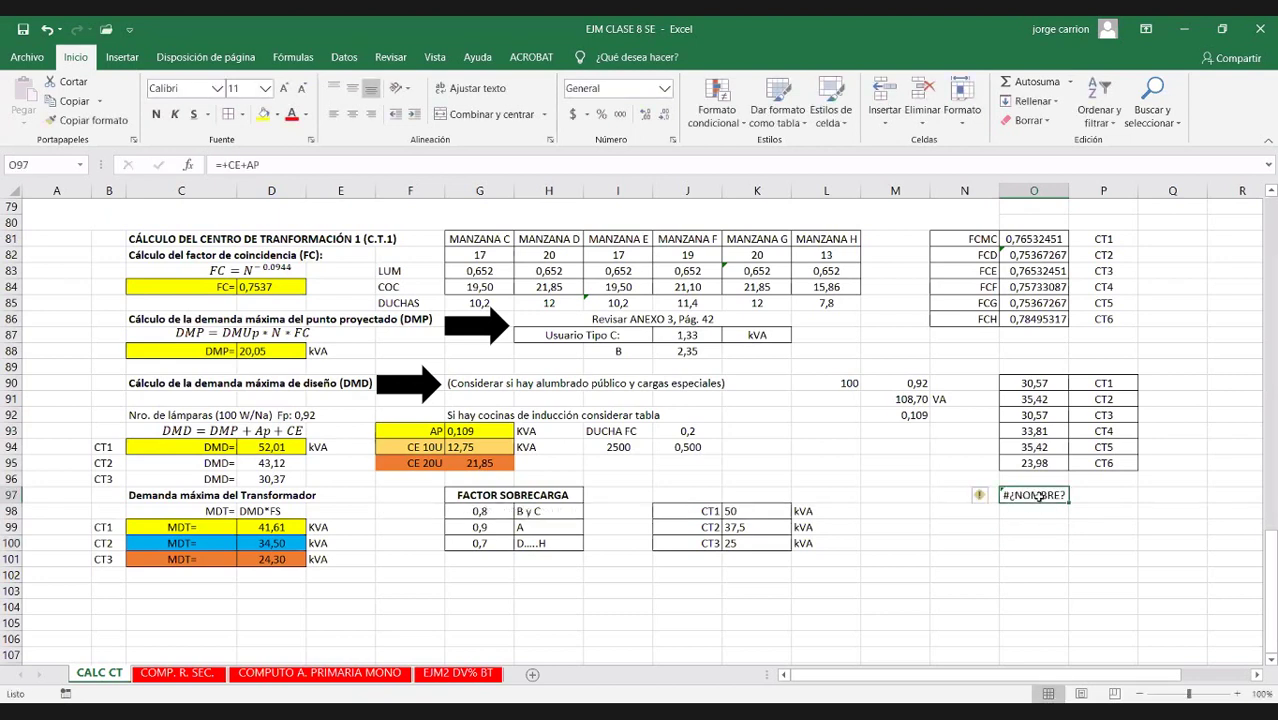
# Turn the O97 entry into the plain text heading DMP+CE+AP
pyautogui.doubleClick(1032, 497)
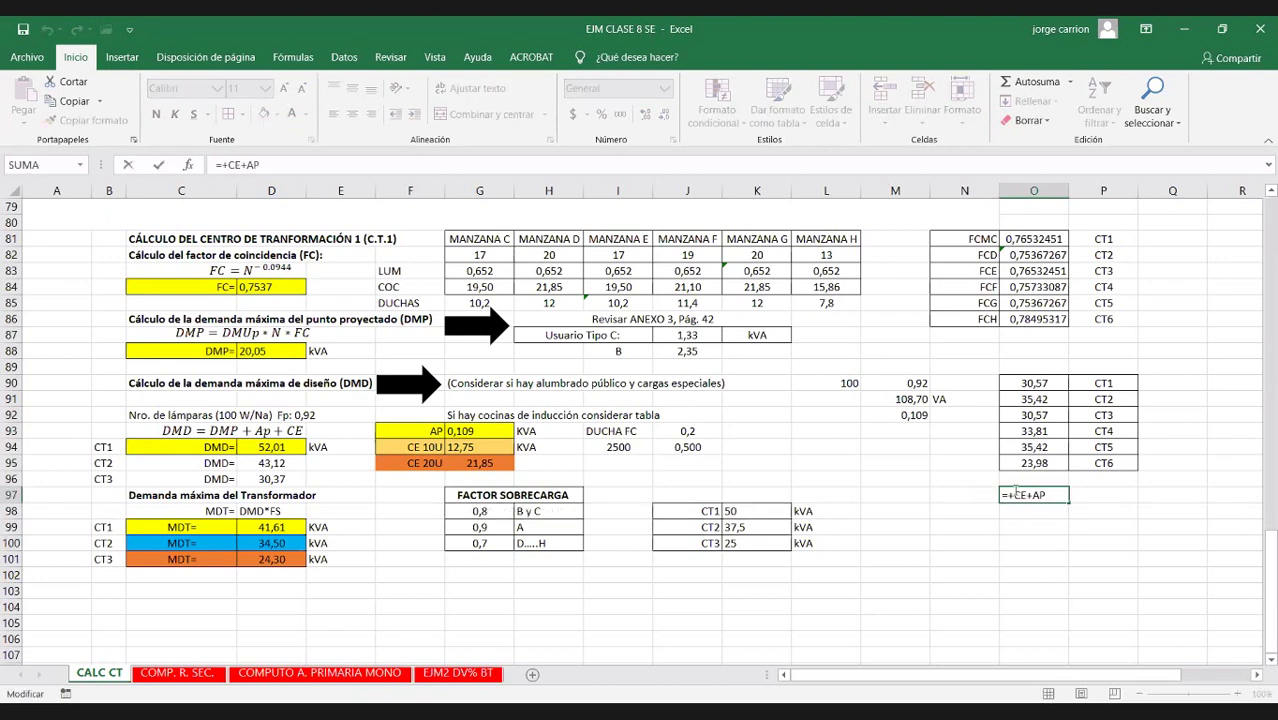
pyautogui.press('BackSpace')
pyautogui.press('BackSpace')
pyautogui.hotkey('ctrl', 'Return')
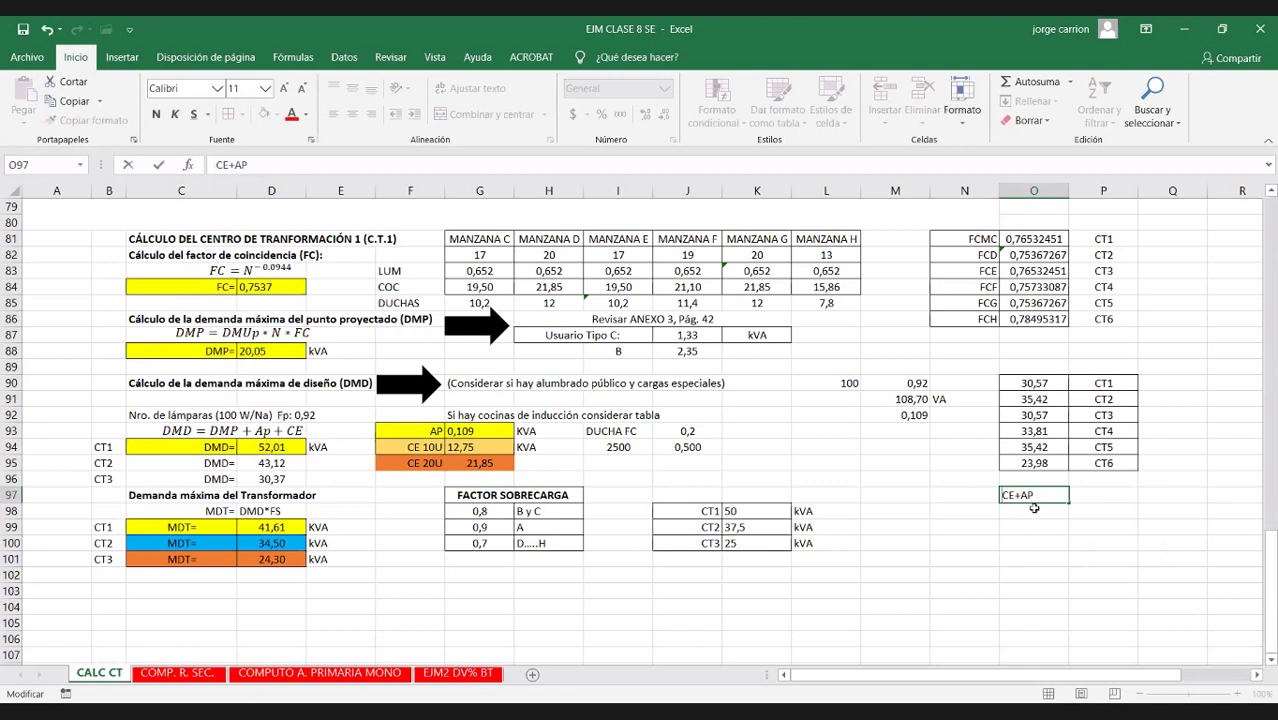
pyautogui.click(1036, 508)
pyautogui.doubleClick(1003, 494)
pyautogui.write('DMP+')
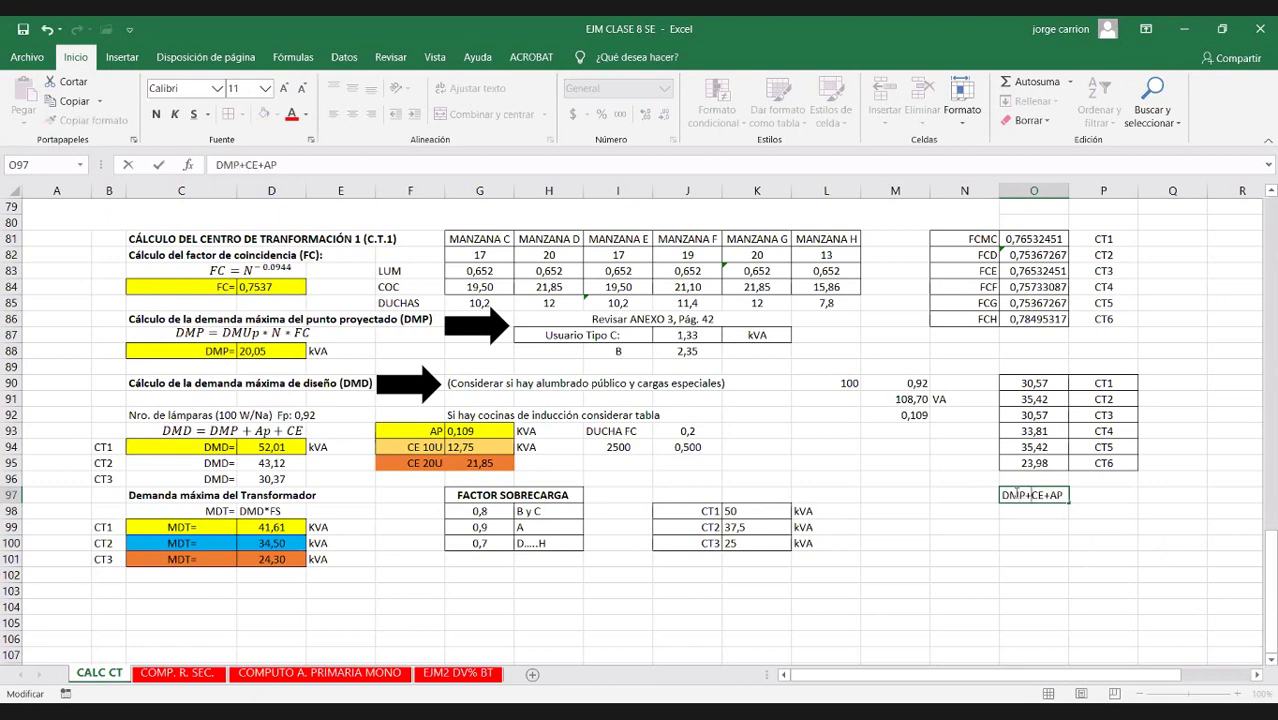
pyautogui.click(1036, 514)
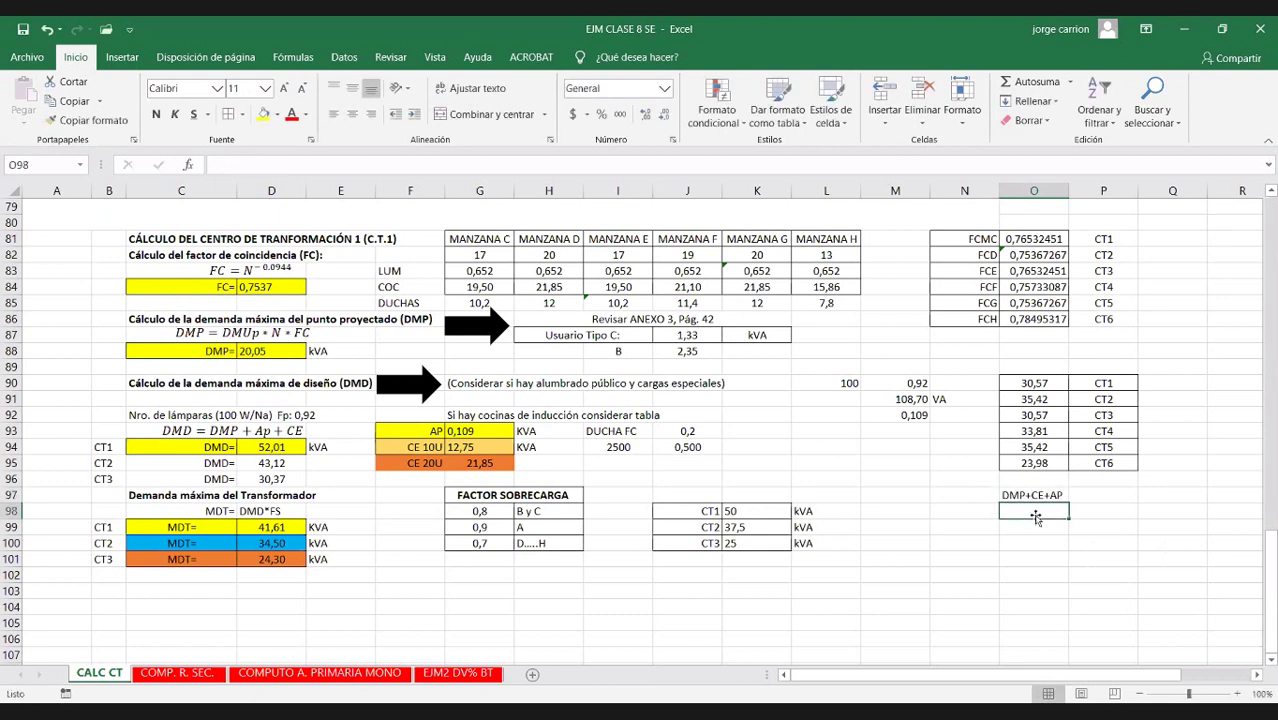
# Add CT1's projected demand, cooking and shower loads in O98 with =O90+G84+G85, centre the result, and recheck the formula
pyautogui.click(1038, 386)
pyautogui.click(1023, 508)
pyautogui.write('=')
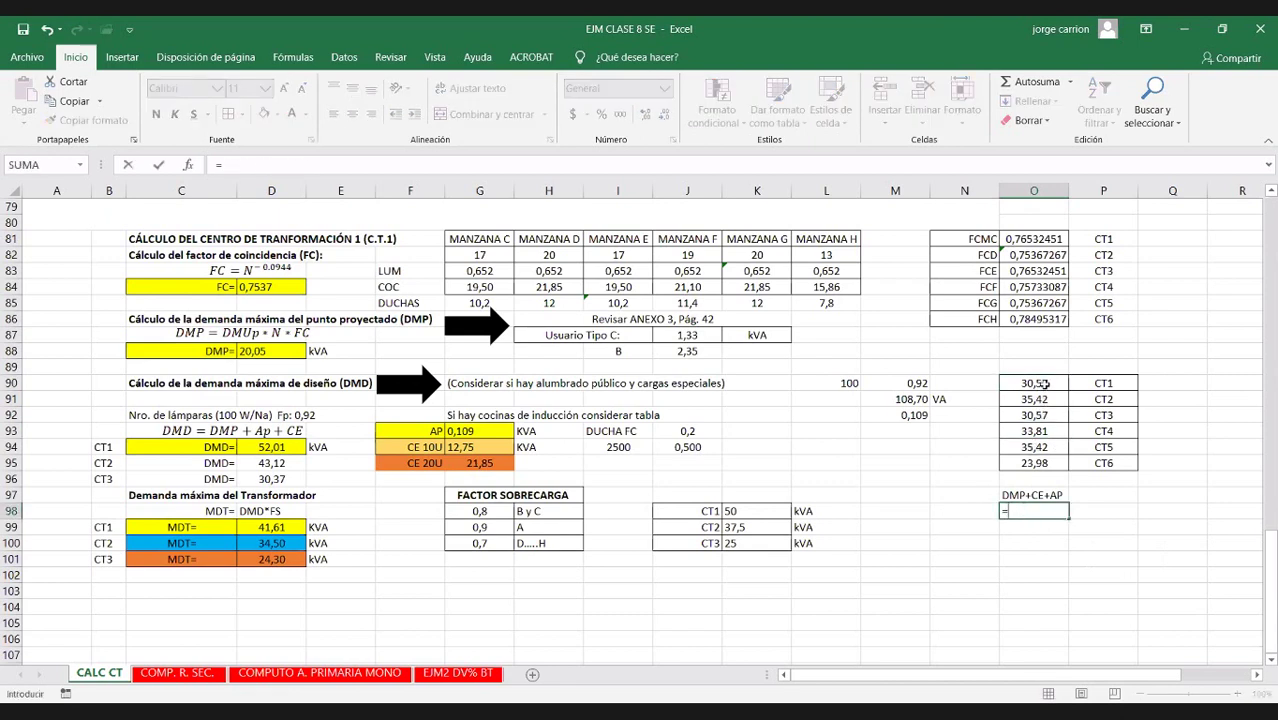
pyautogui.click(1040, 384)
pyautogui.write('+')
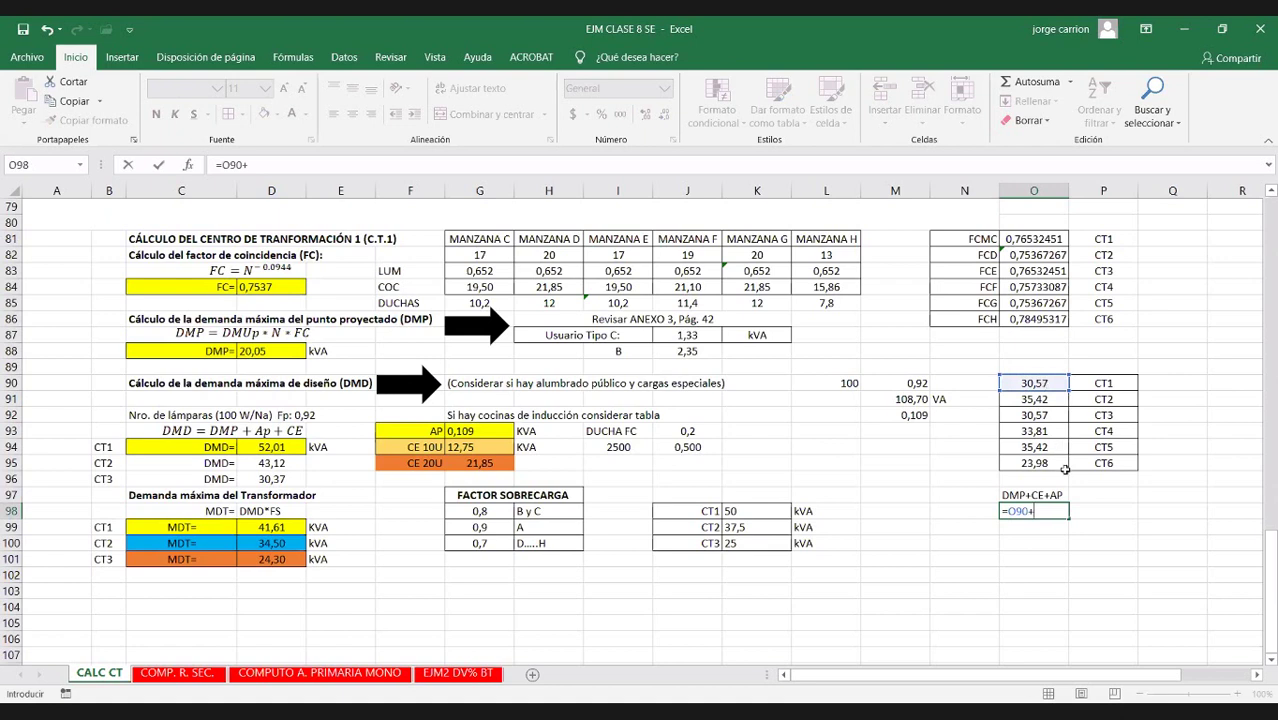
pyautogui.click(489, 287)
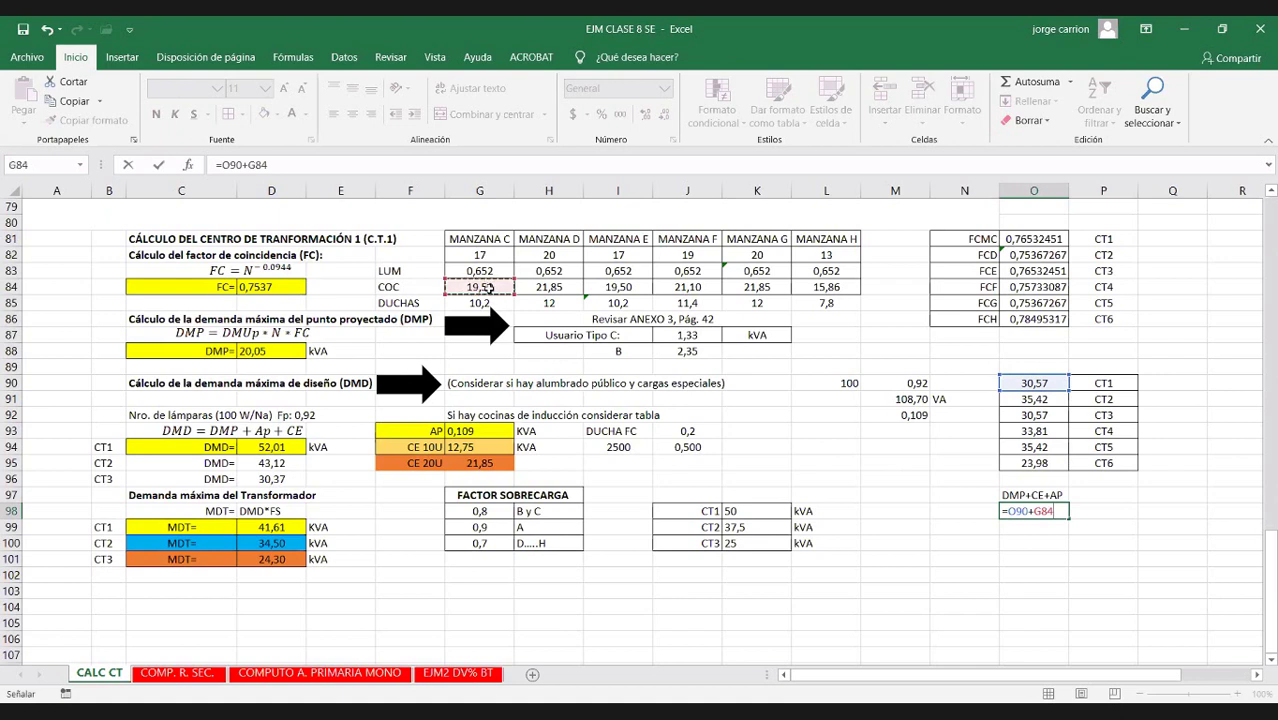
pyautogui.write('+')
pyautogui.click(458, 303)
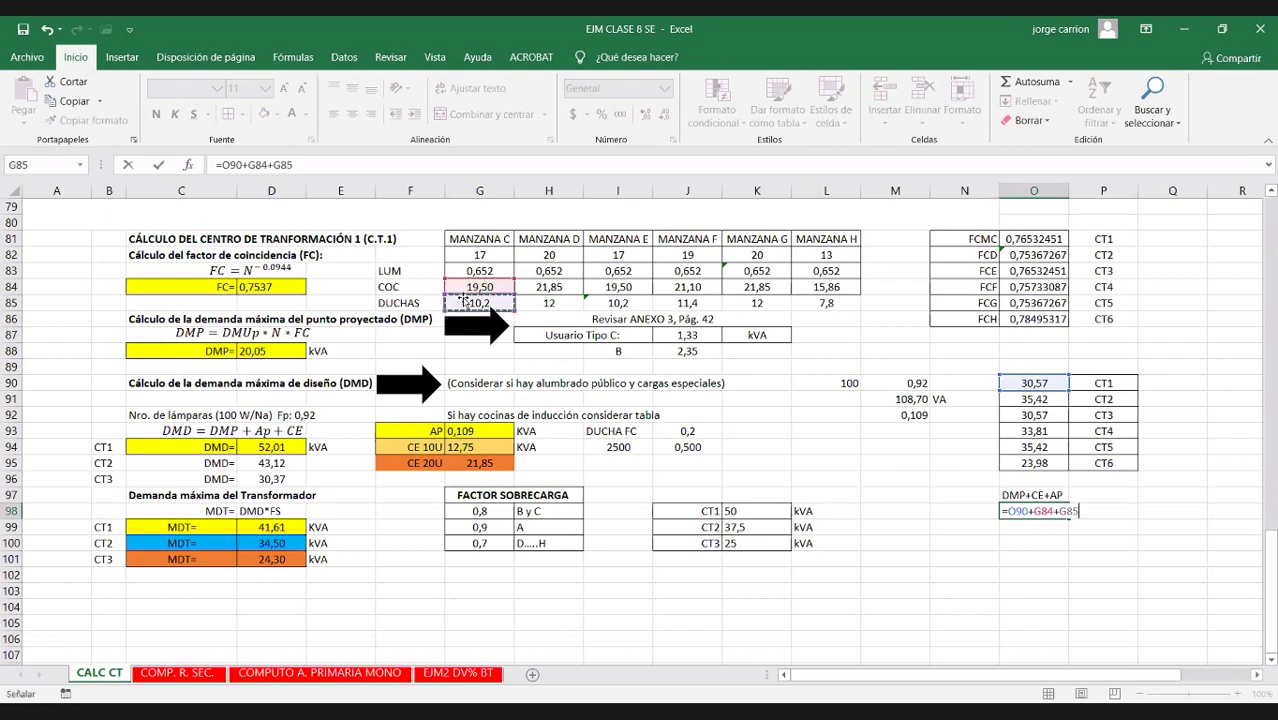
pyautogui.press('Return')
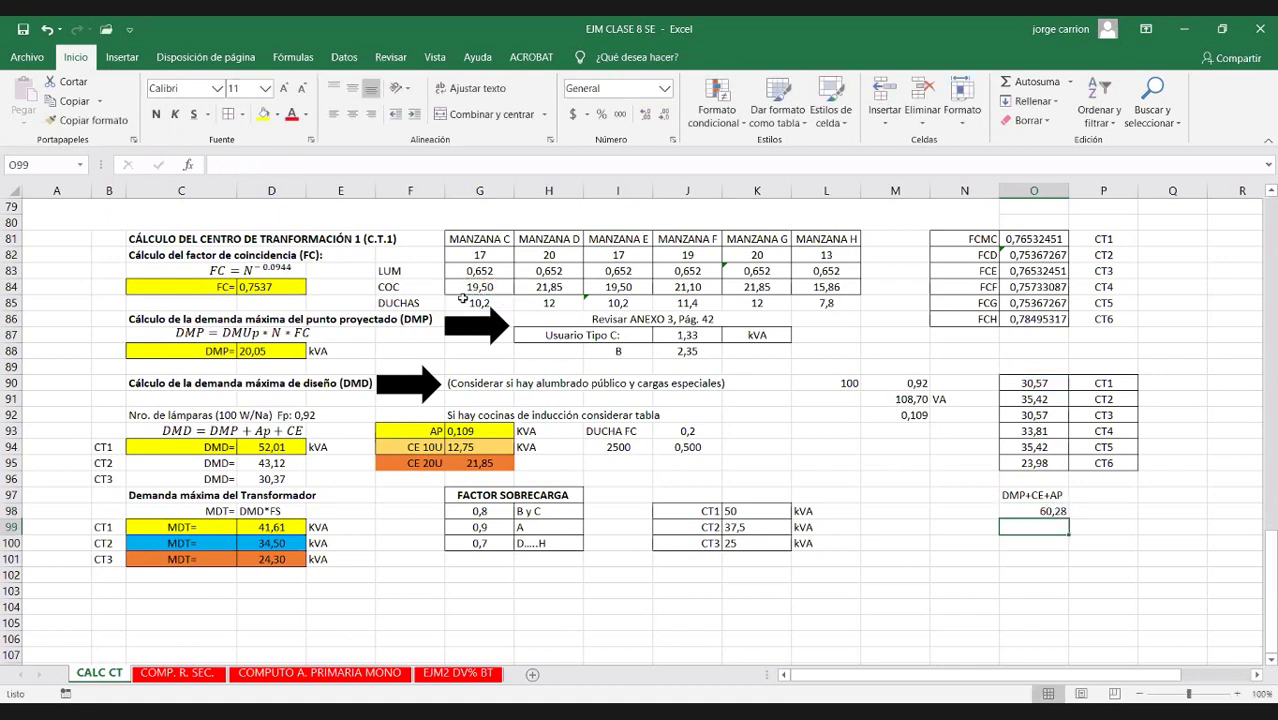
pyautogui.click(1033, 511)
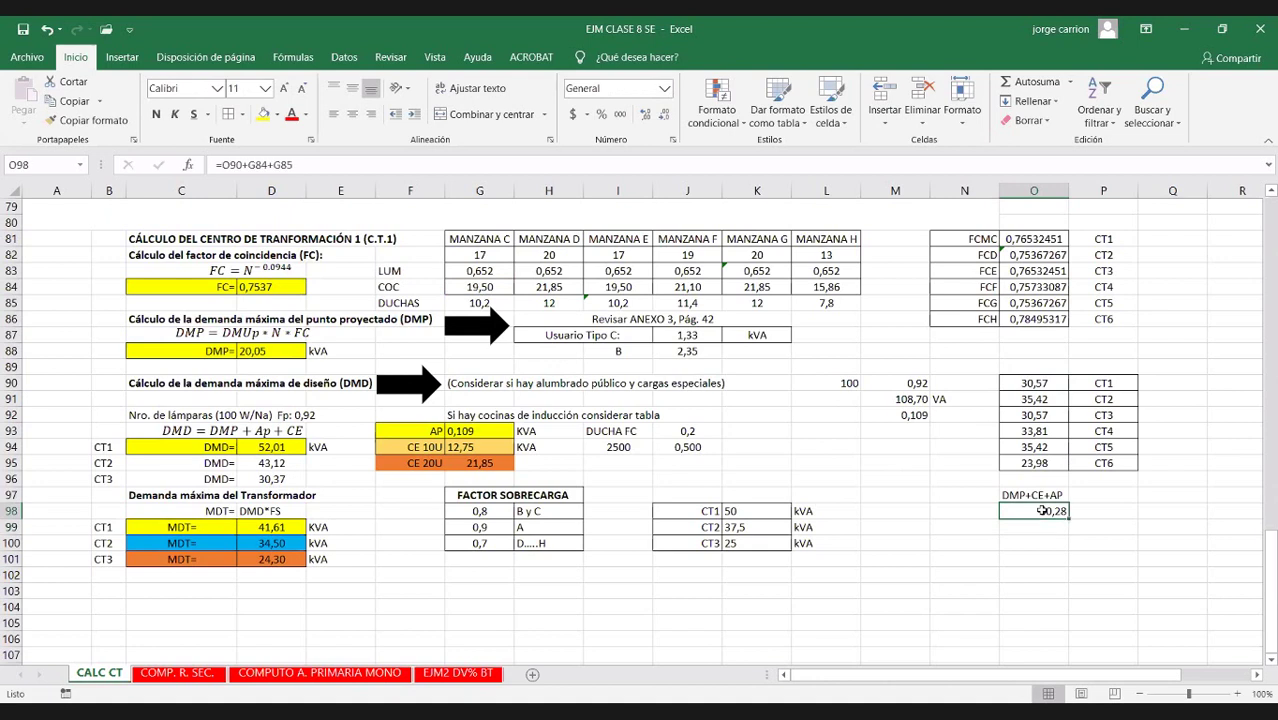
pyautogui.click(352, 115)
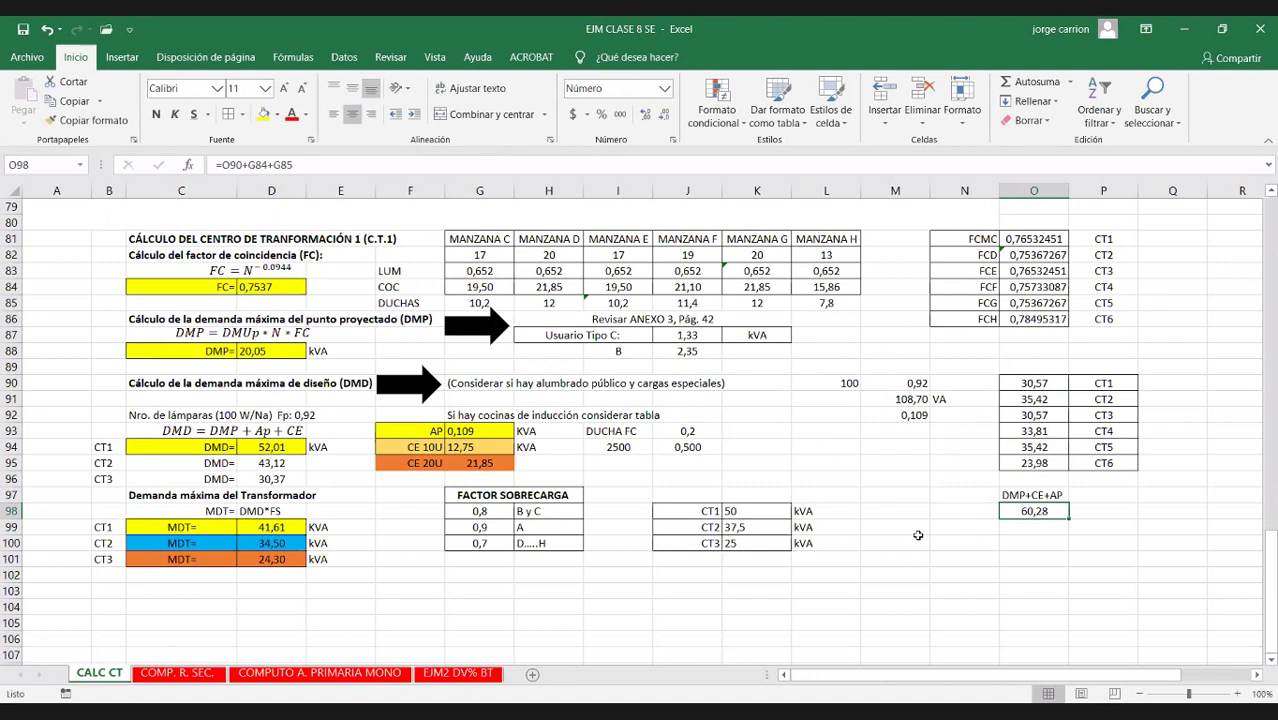
pyautogui.doubleClick(1034, 511)
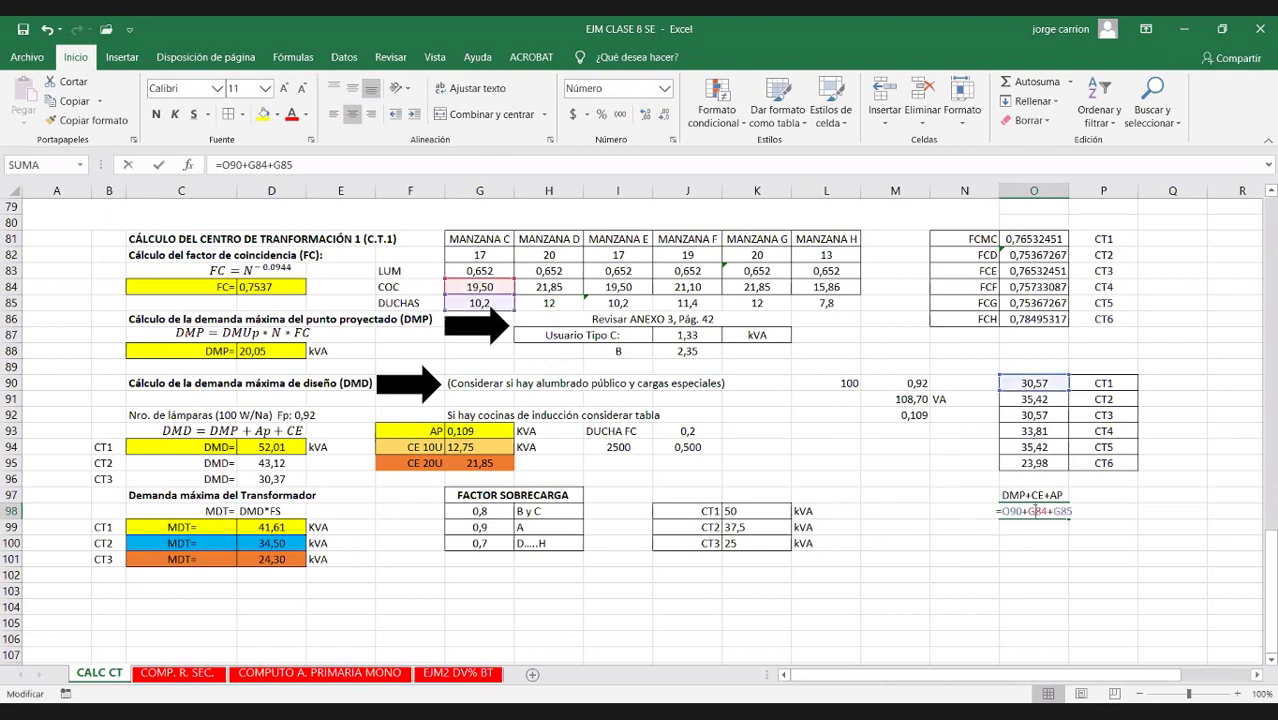
# Enter the heading FS in P97 beside the DMP+CE+AP heading
pyautogui.click(1105, 496)
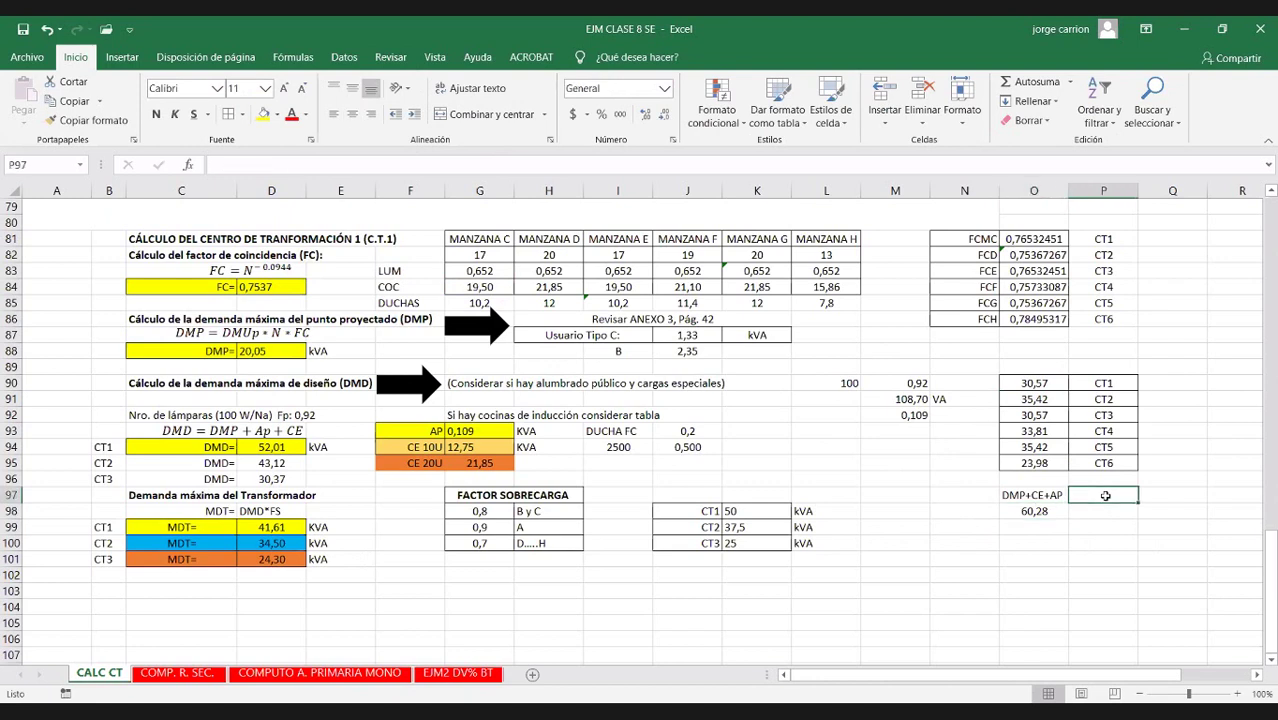
pyautogui.write('FS')
pyautogui.press('Return')
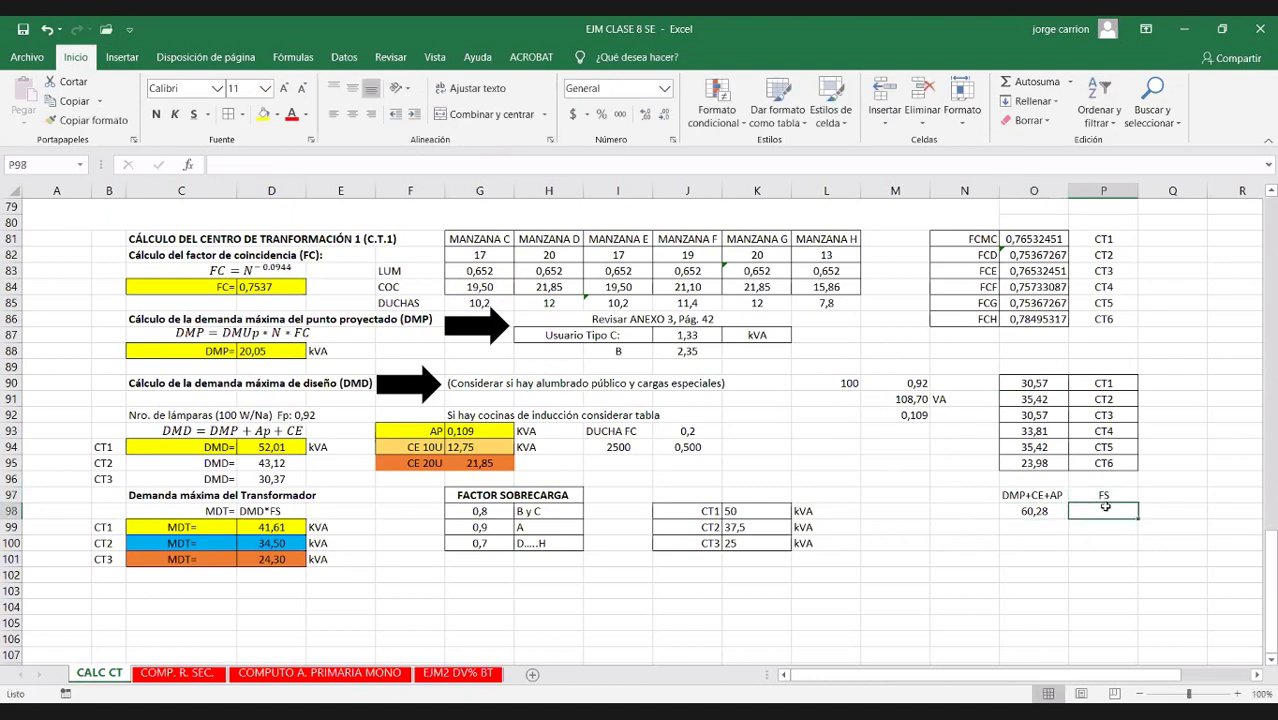
# Multiply CT1's total demand by the 0,8 overload factor in P98 with +O98*$G$98, keeping the factor reference absolute
pyautogui.write('+')
pyautogui.click(1018, 514)
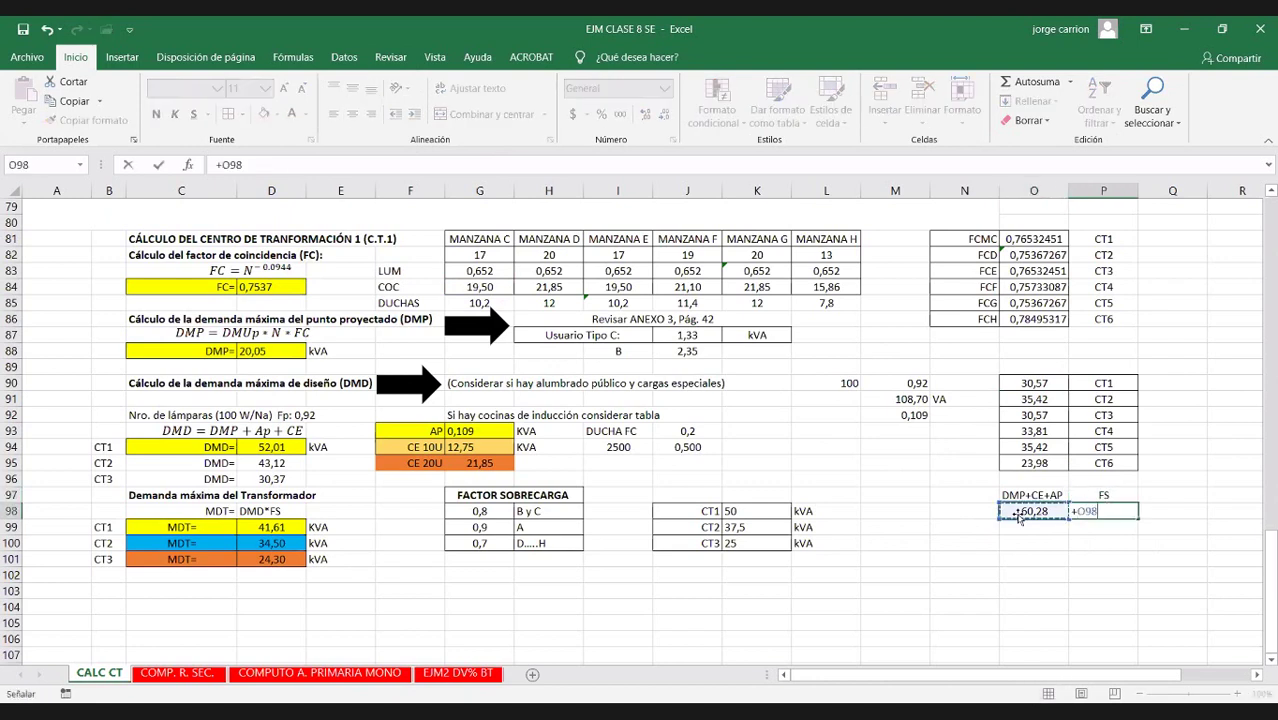
pyautogui.write('*')
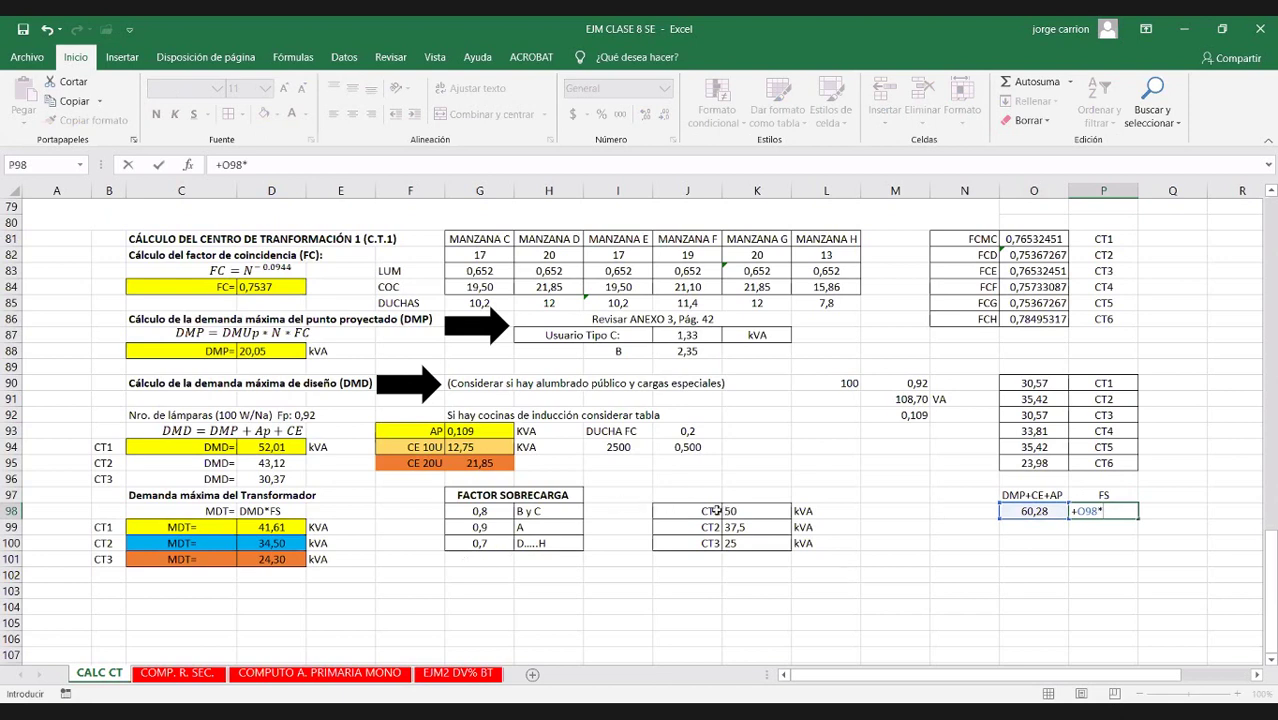
pyautogui.click(468, 512)
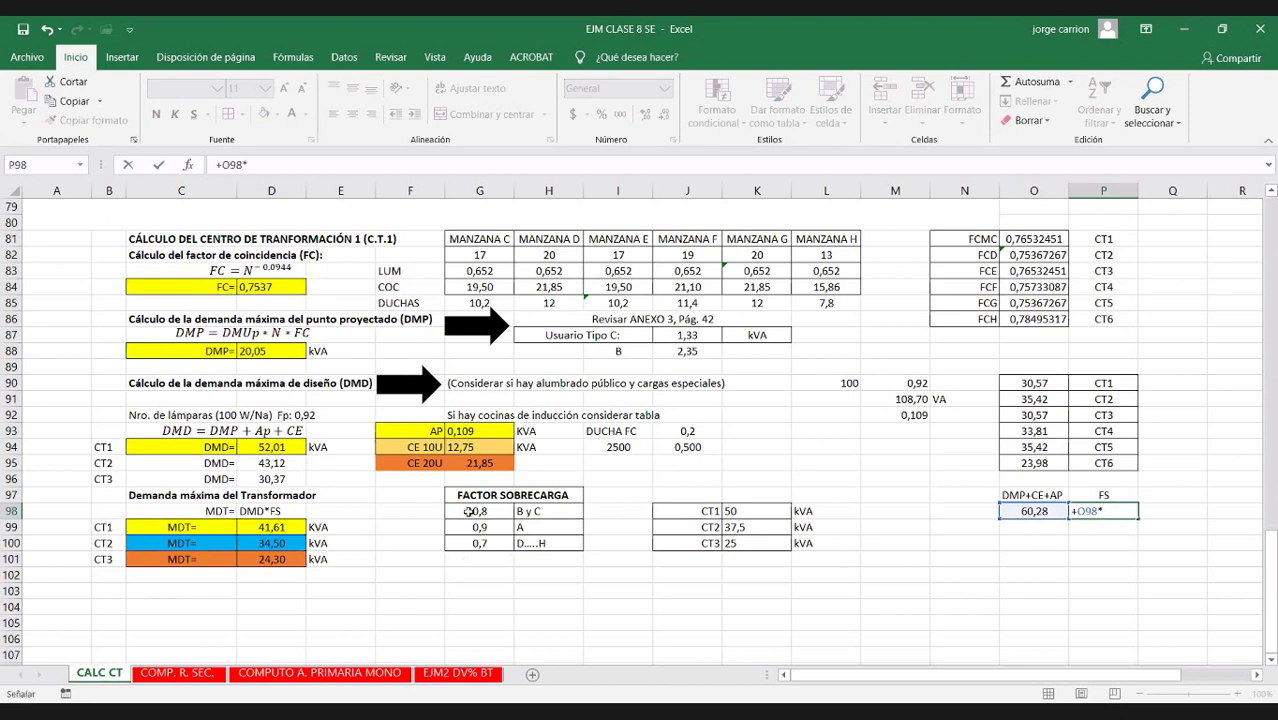
pyautogui.press('F2')
pyautogui.click(1104, 511)
pyautogui.write('$')
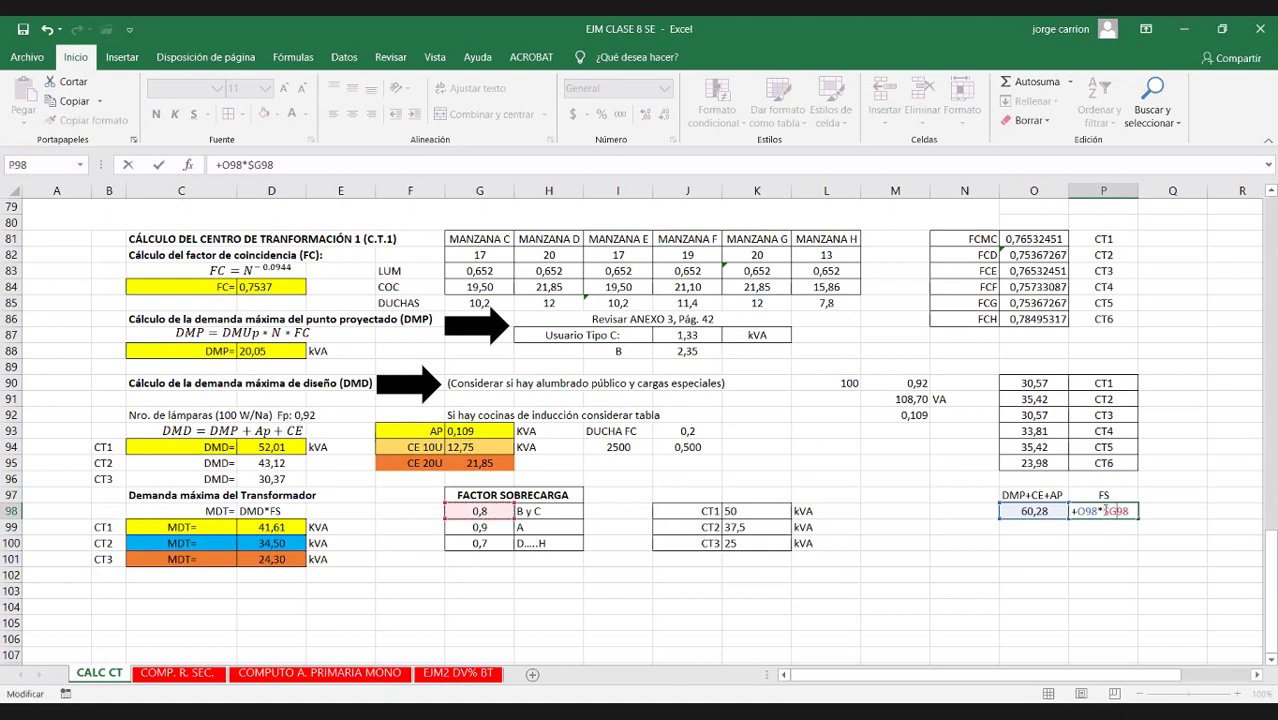
pyautogui.press('Right')
pyautogui.write('$')
pyautogui.hotkey('ctrl', 'Return')
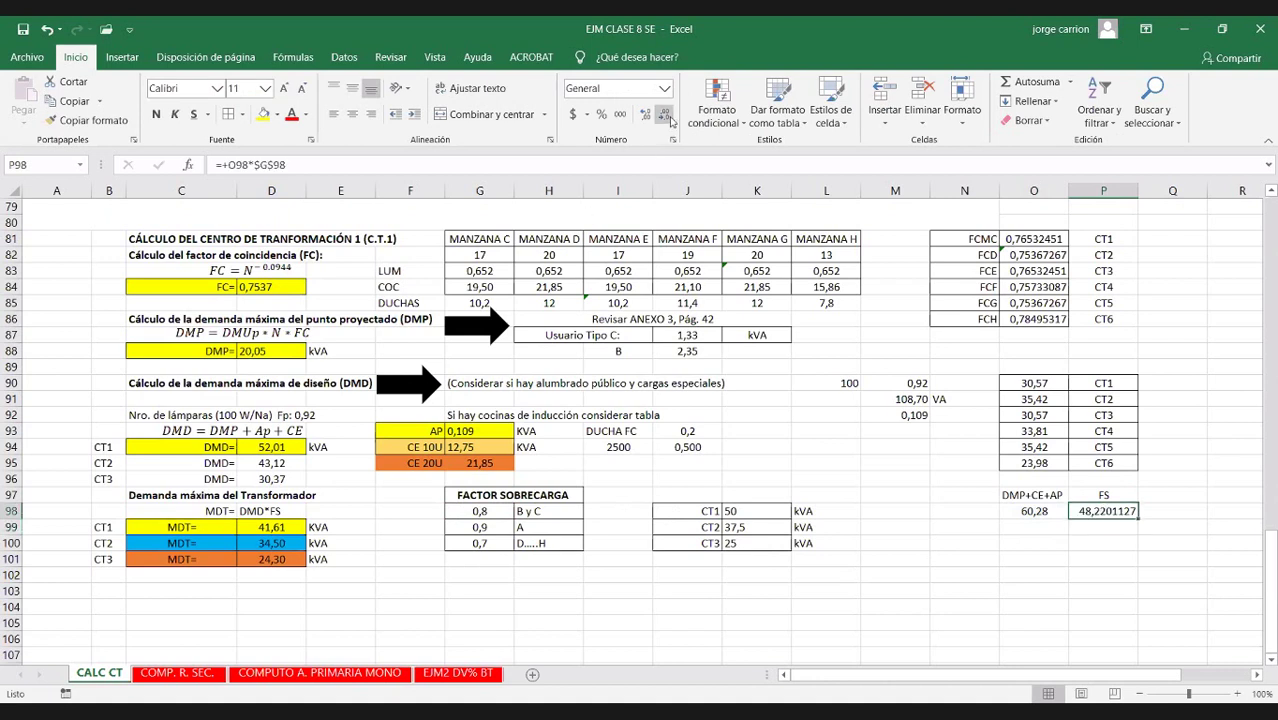
# Format P98 with three decimals and centre it
pyautogui.click(665, 114)
pyautogui.click(665, 114)
pyautogui.click(665, 114)
pyautogui.click(665, 114)
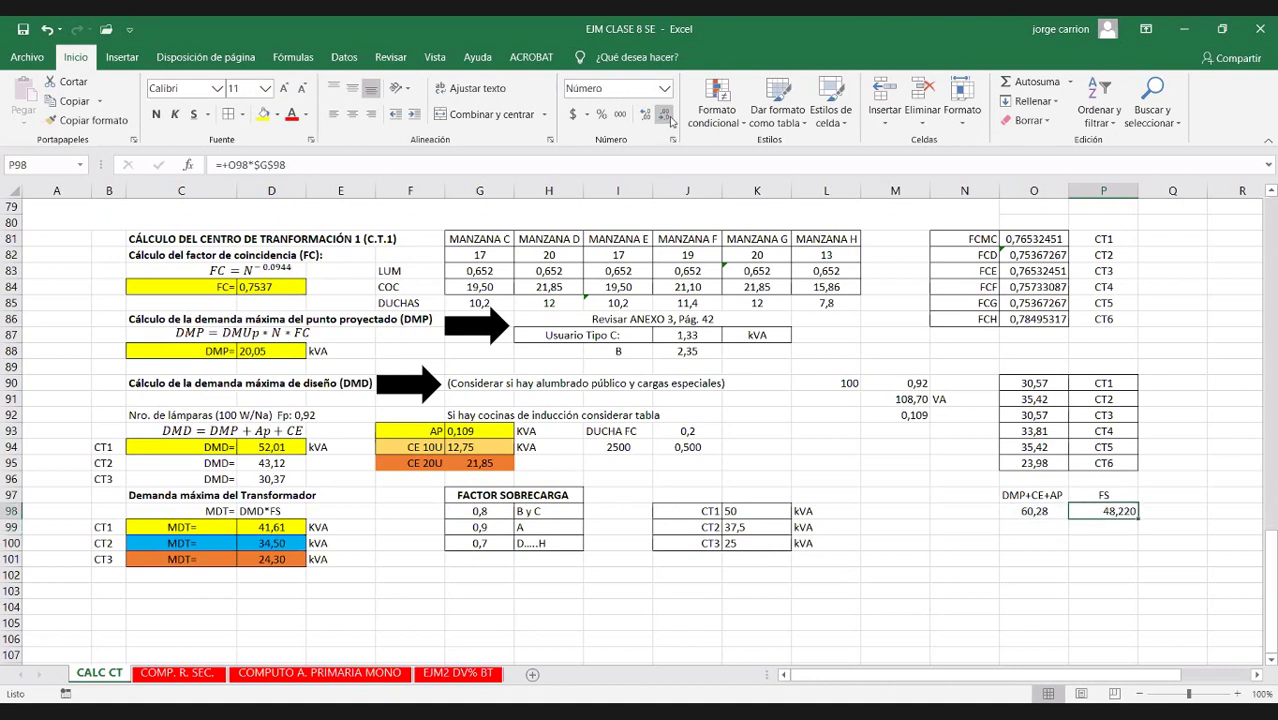
pyautogui.click(352, 114)
# Copy the labels CT1 to CT6 from P81:P86 into N98:N103
pyautogui.click(964, 512)
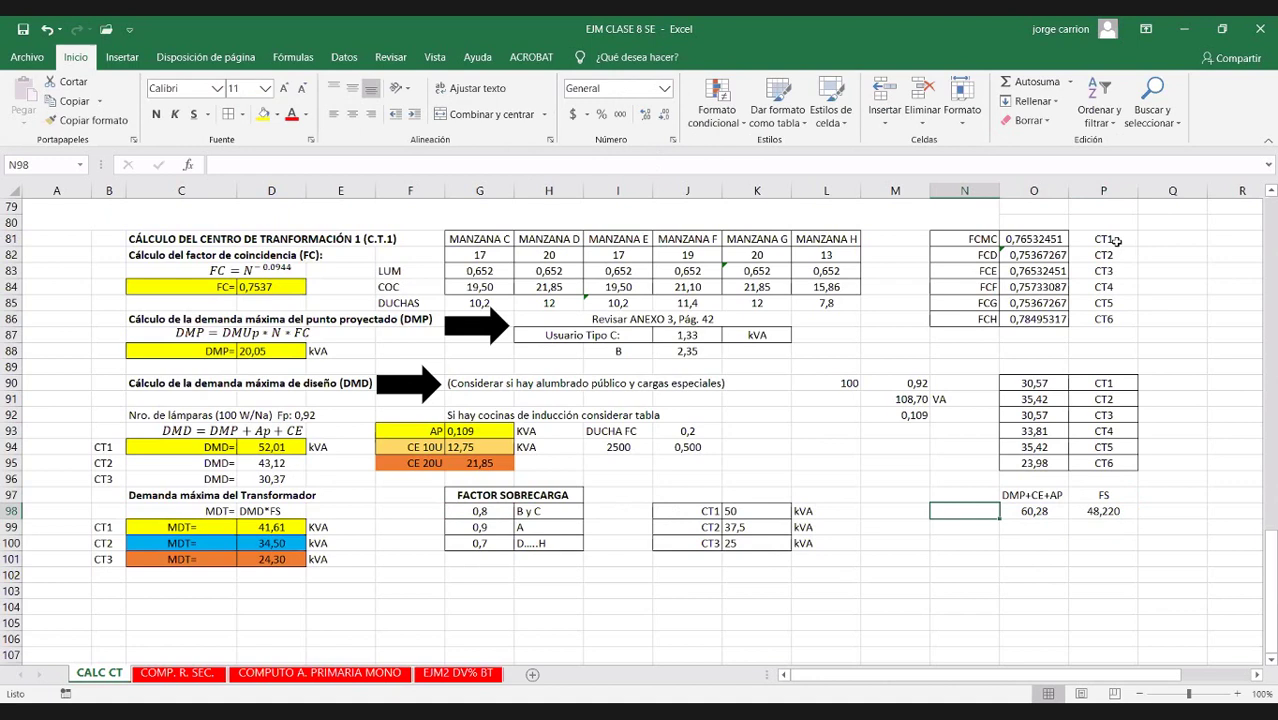
pyautogui.moveTo(1117, 240); pyautogui.dragTo(1110, 318)
pyautogui.hotkey('ctrl', 'c')
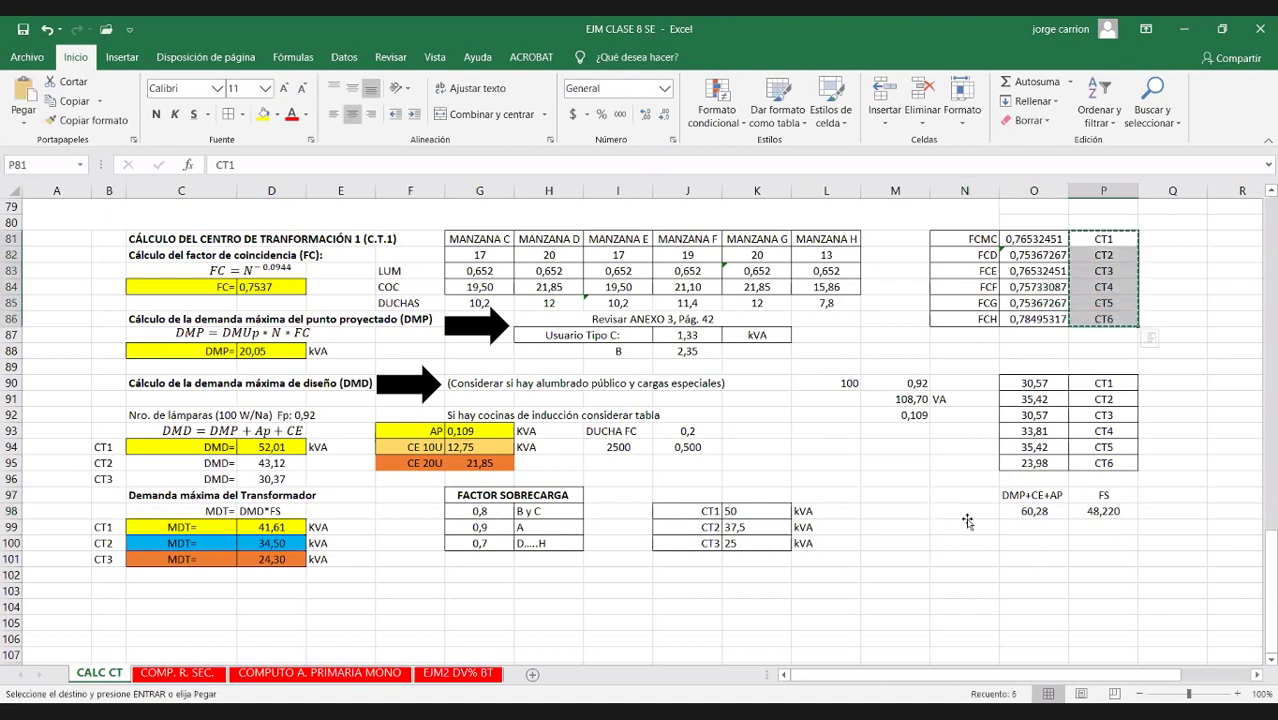
pyautogui.click(967, 510)
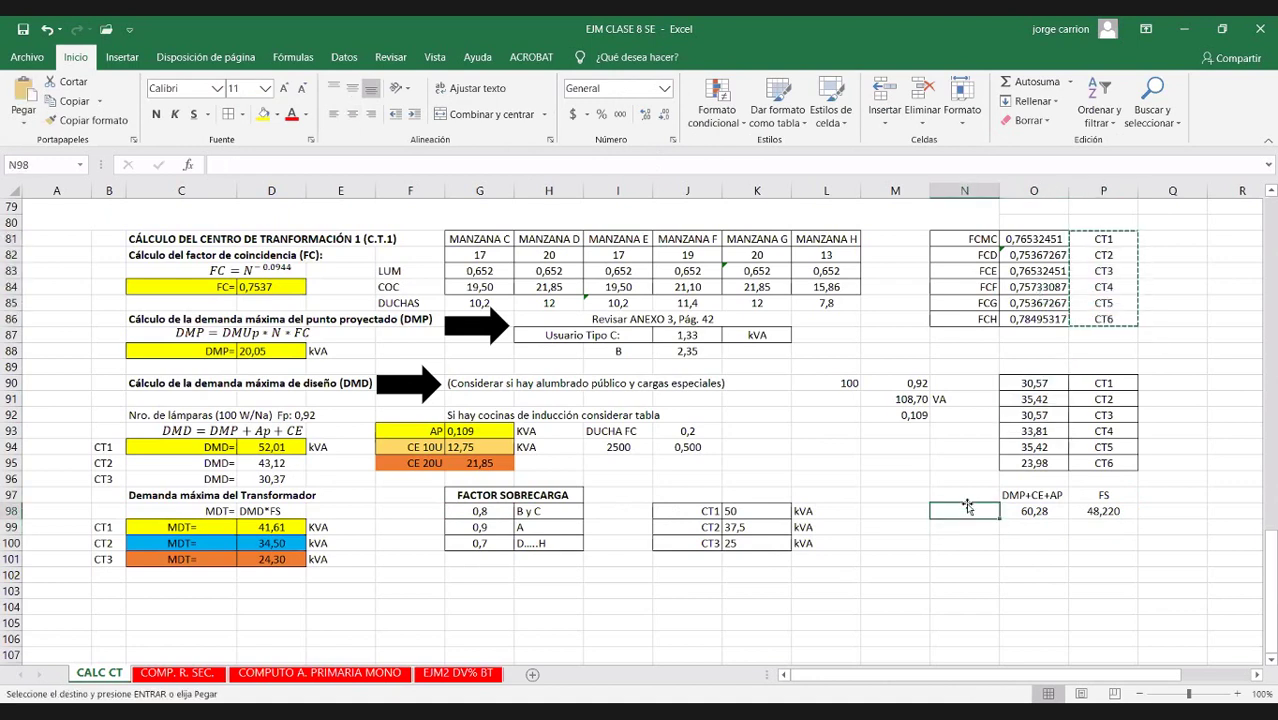
pyautogui.press('Return')
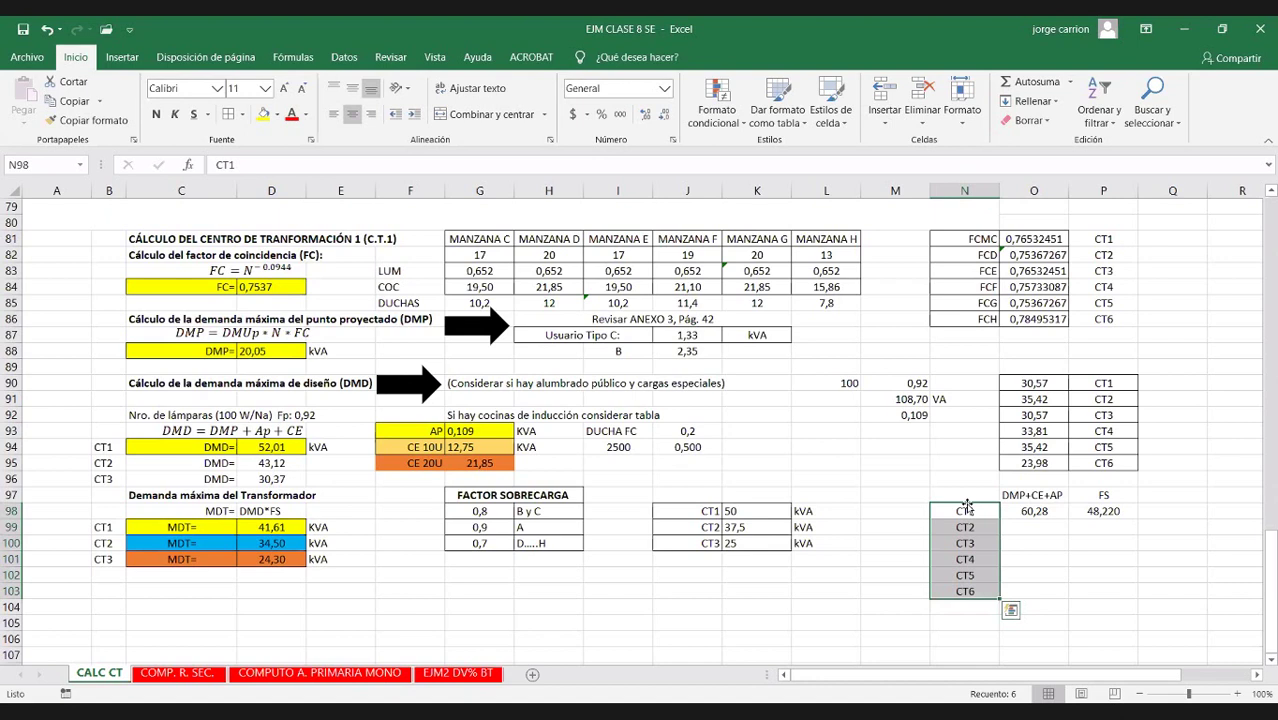
# Check CT1's formula in O98, and total CT2's demand and Manzana D loads in O99 with +O91+H83+H84+H85
pyautogui.doubleClick(1035, 508)
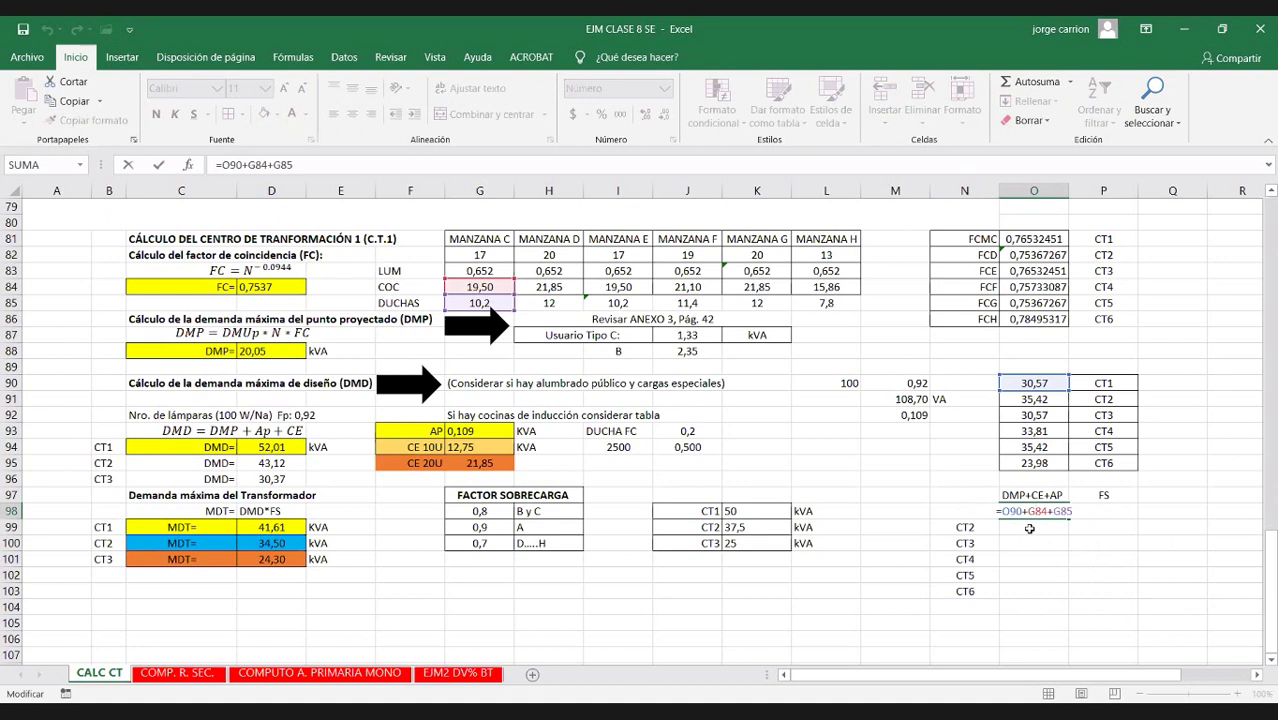
pyautogui.press('Return')
pyautogui.write('+')
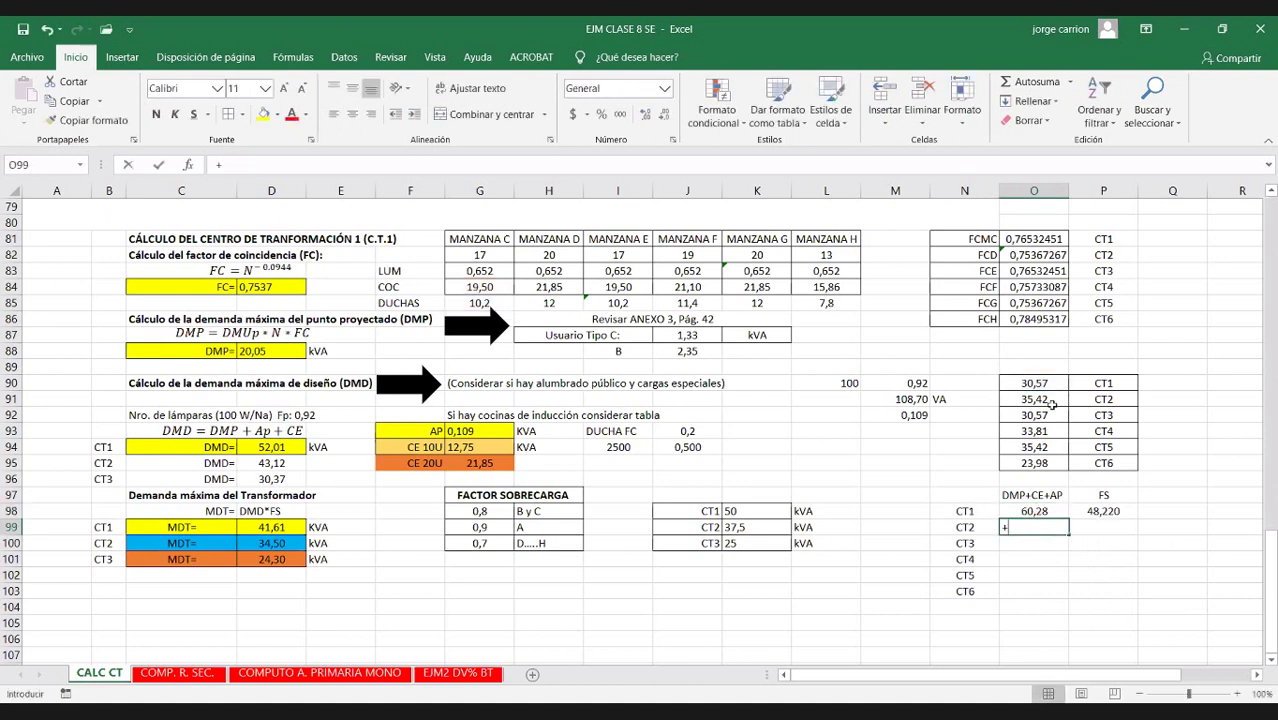
pyautogui.click(1034, 399)
pyautogui.write('+')
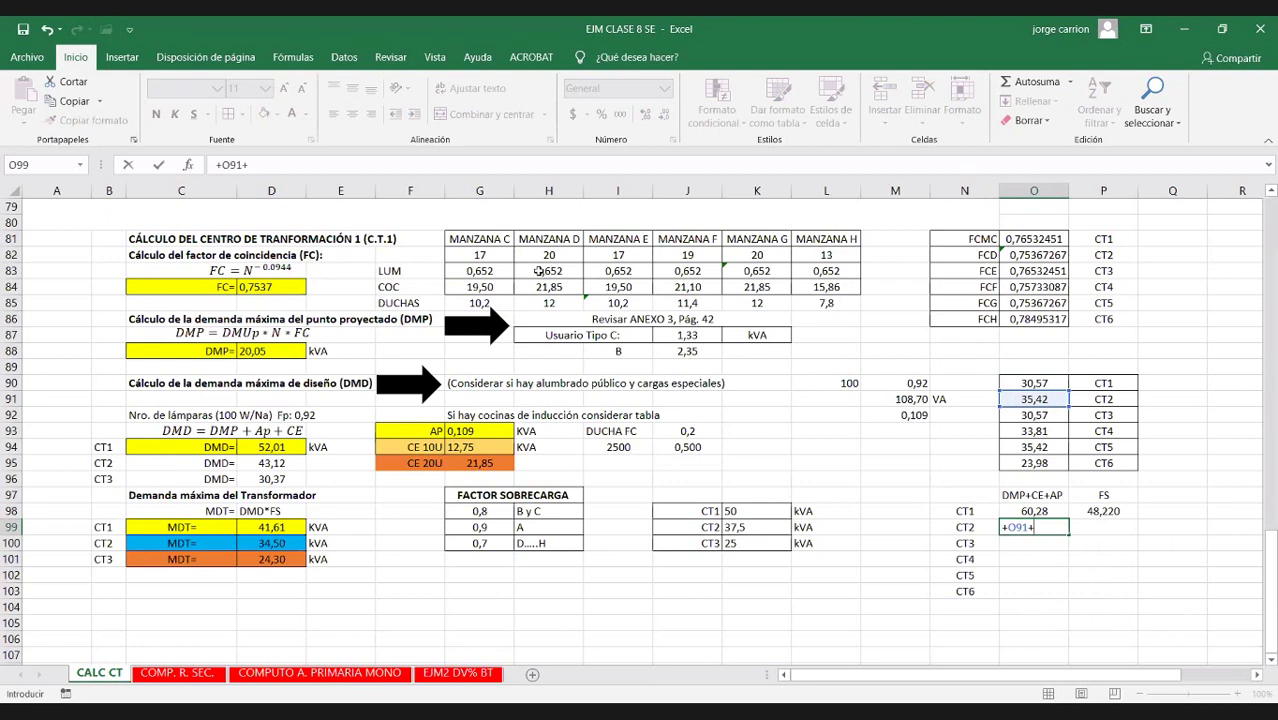
pyautogui.click(538, 271)
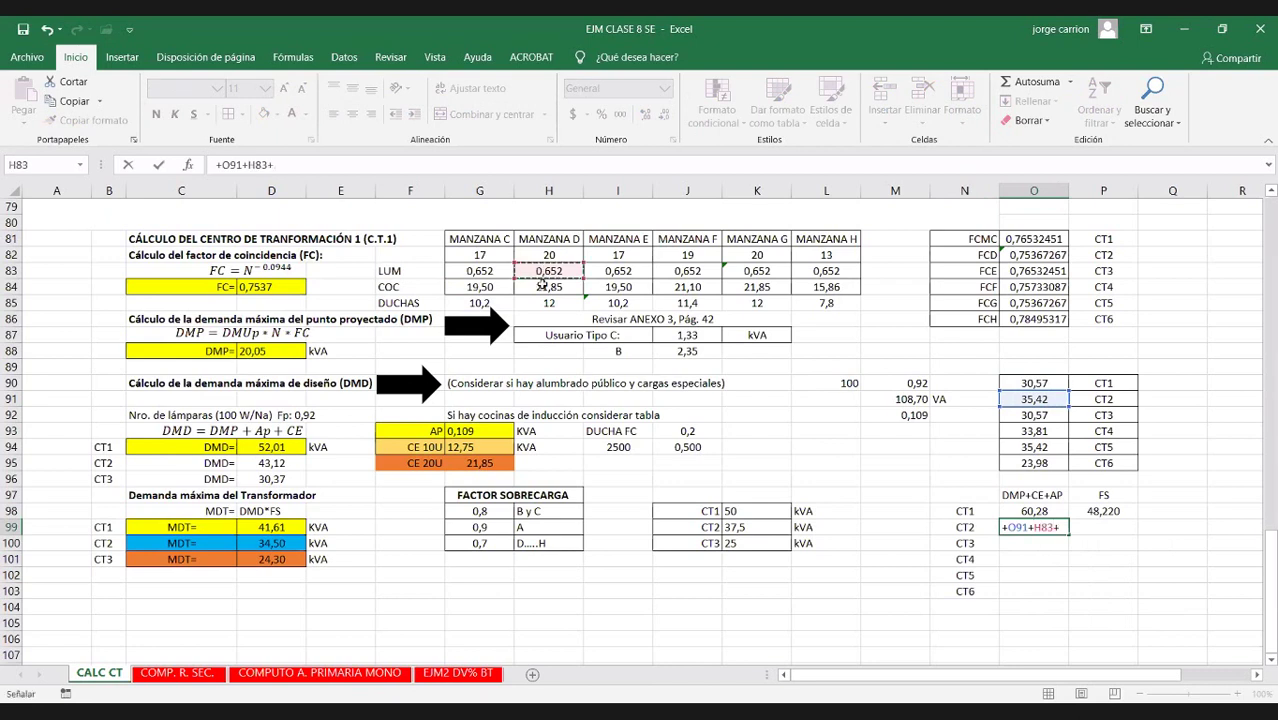
pyautogui.write('+')
pyautogui.click(549, 287)
pyautogui.write('+')
pyautogui.click(550, 302)
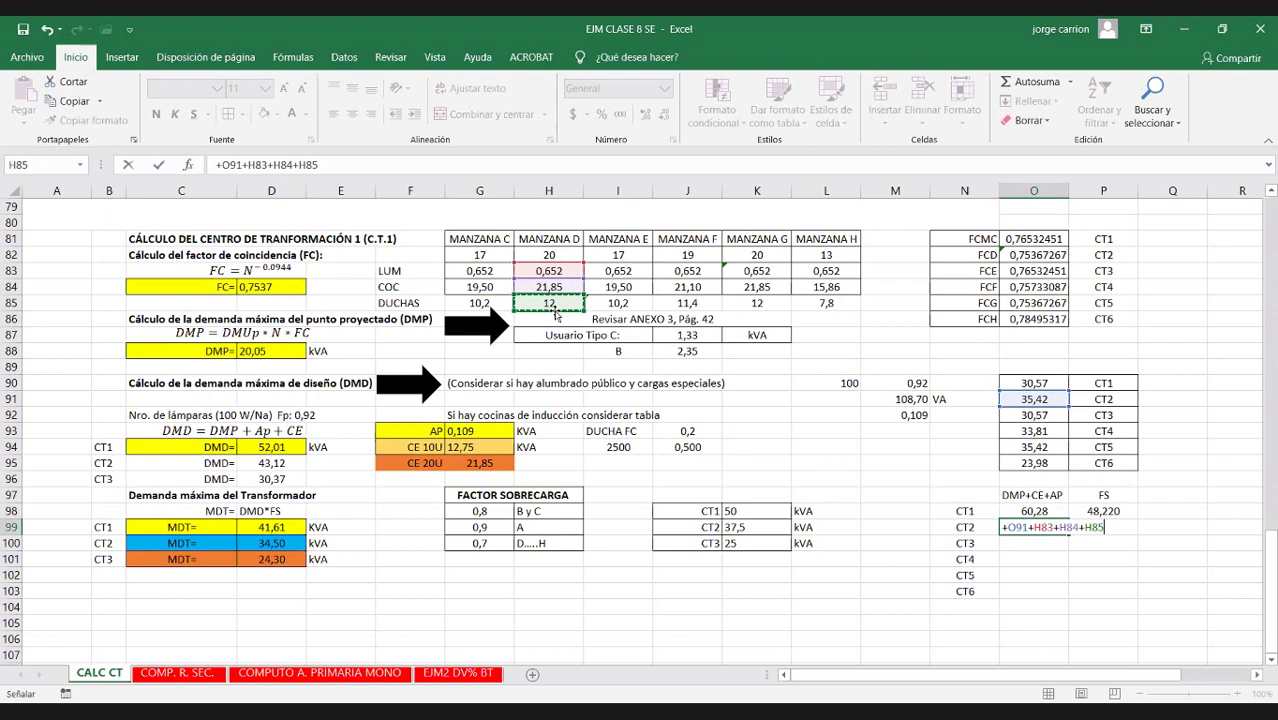
pyautogui.press('Return')
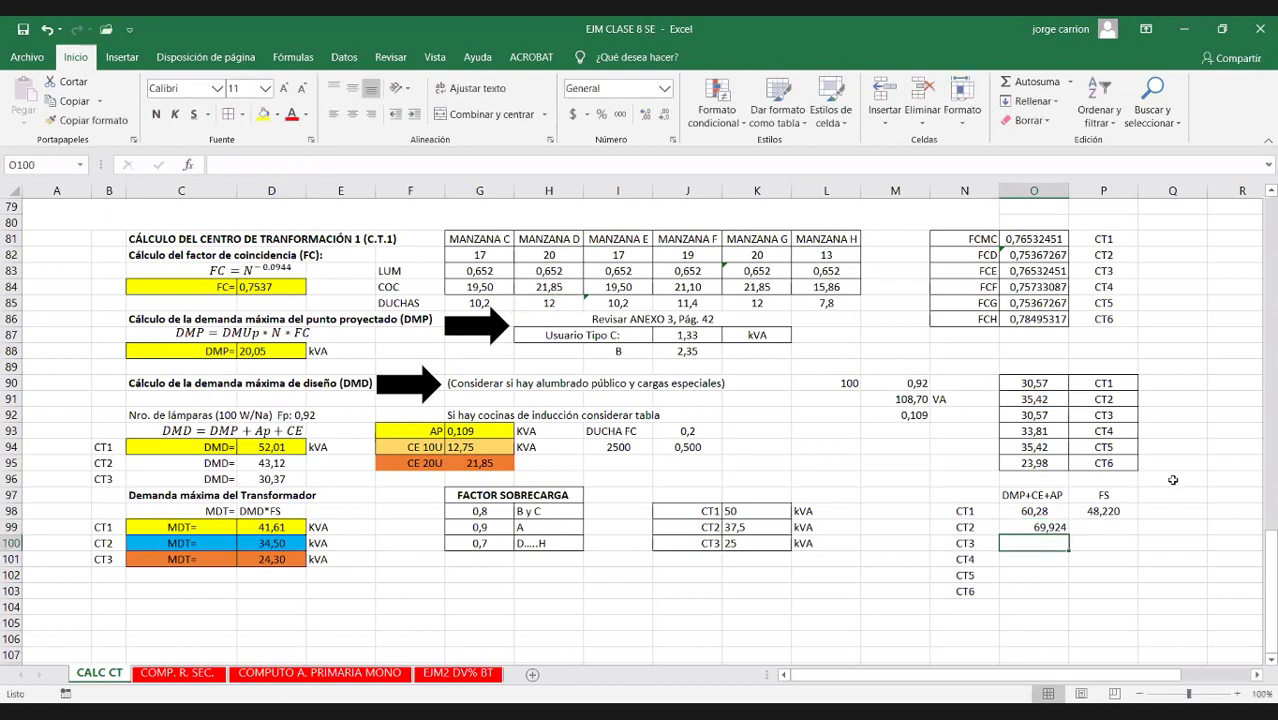
# Add Manzana C's lighting load G83 to CT1's formula in O98, and centre O98:O99
pyautogui.click(1022, 510)
pyautogui.doubleClick(1022, 510)
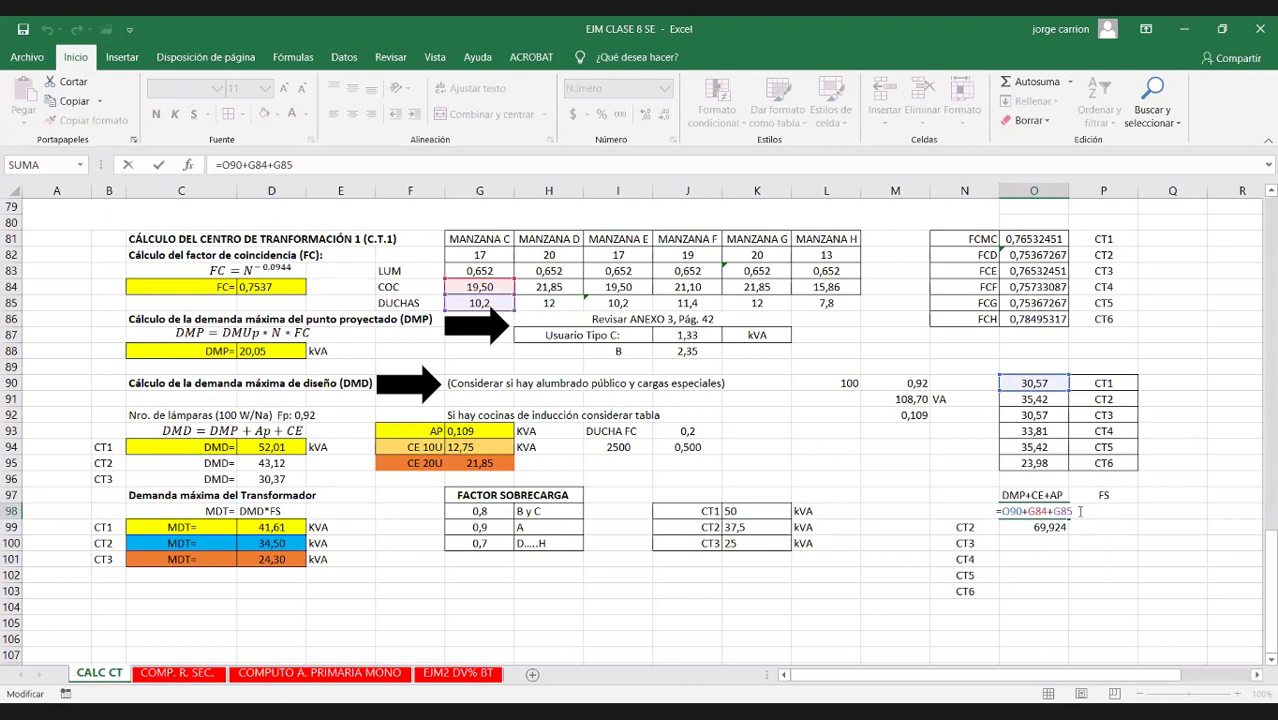
pyautogui.click(1022, 510)
pyautogui.write('+')
pyautogui.click(488, 270)
pyautogui.press('Return')
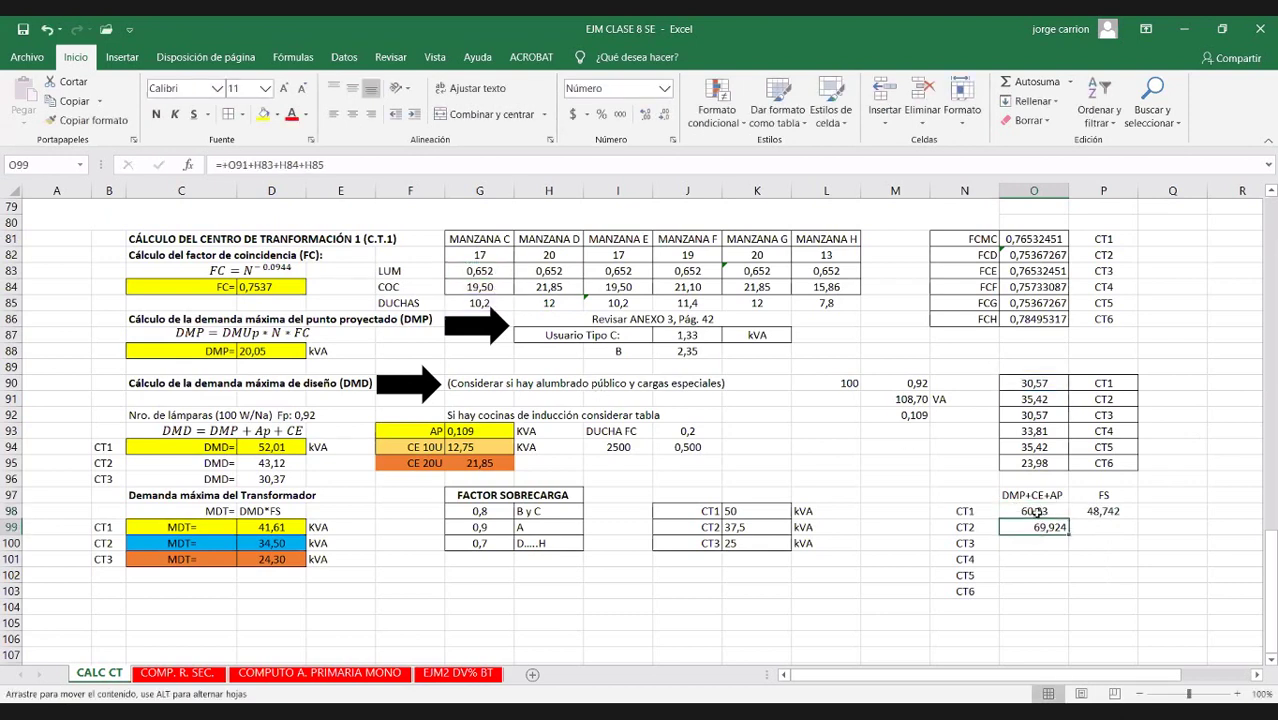
pyautogui.moveTo(1035, 510); pyautogui.dragTo(1035, 526)
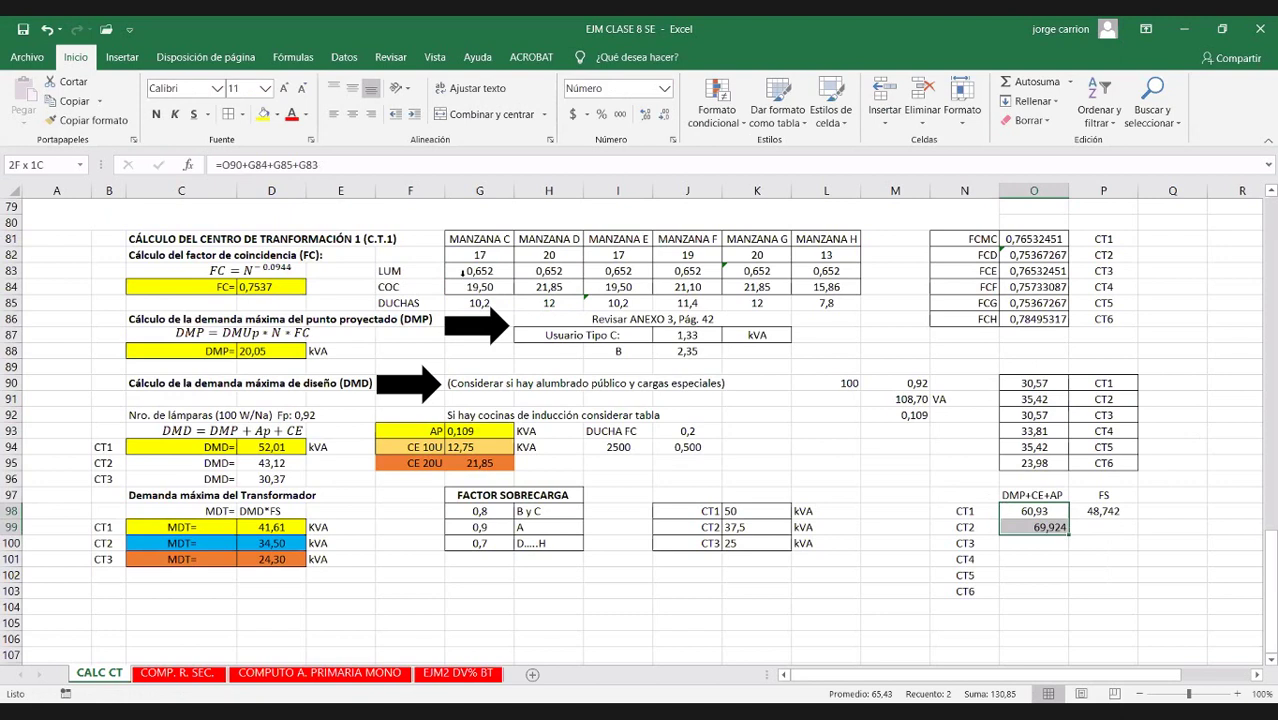
pyautogui.click(354, 114)
# Copy the overload factor formula from P98 into P99:P103 for CT2 to CT6
pyautogui.click(1095, 512)
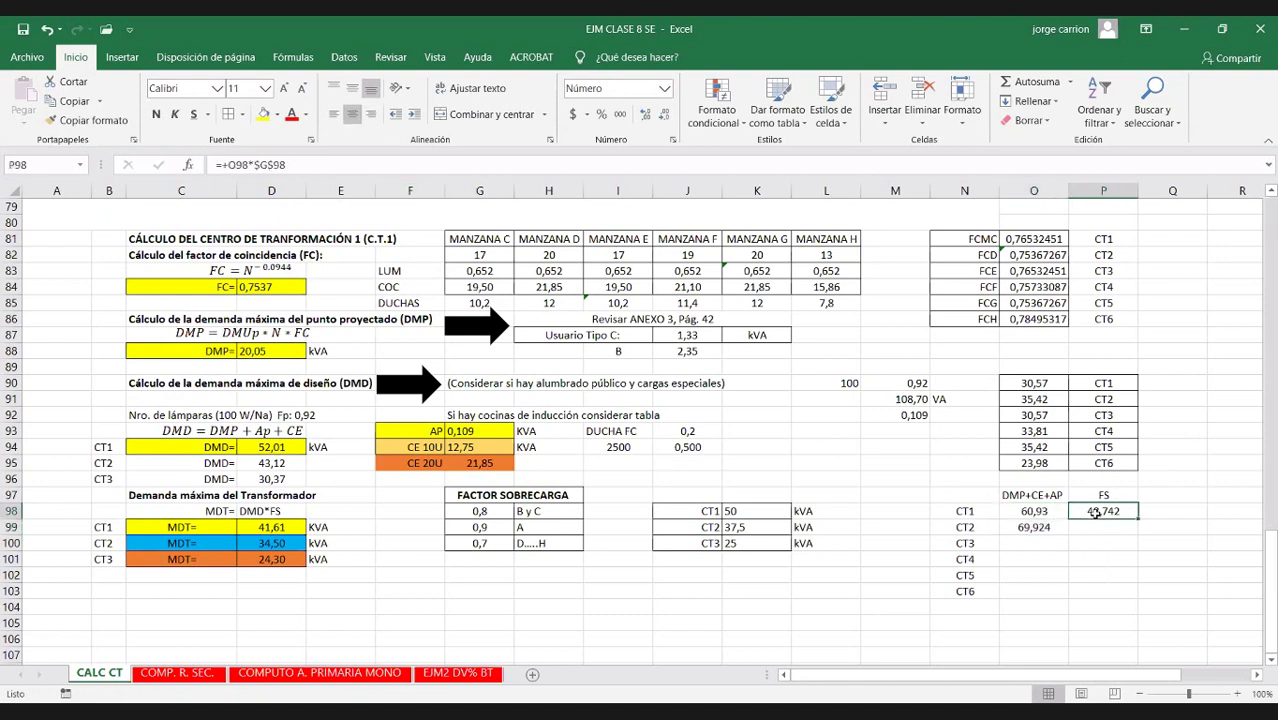
pyautogui.hotkey('ctrl', 'c')
pyautogui.moveTo(1094, 528); pyautogui.dragTo(1090, 590)
pyautogui.hotkey('ctrl', 'v')
pyautogui.press('Escape')
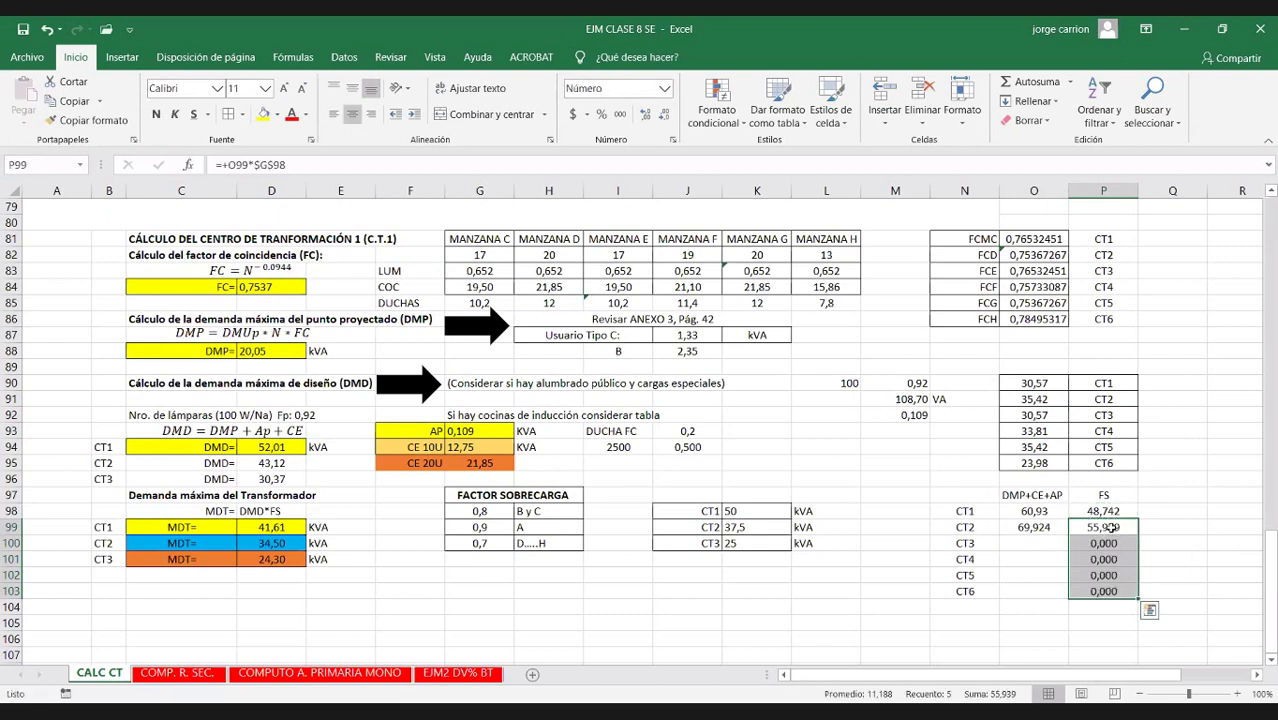
# Show two decimals in the FS results P98:P103 and in CT2's total in O99
pyautogui.click(666, 116)
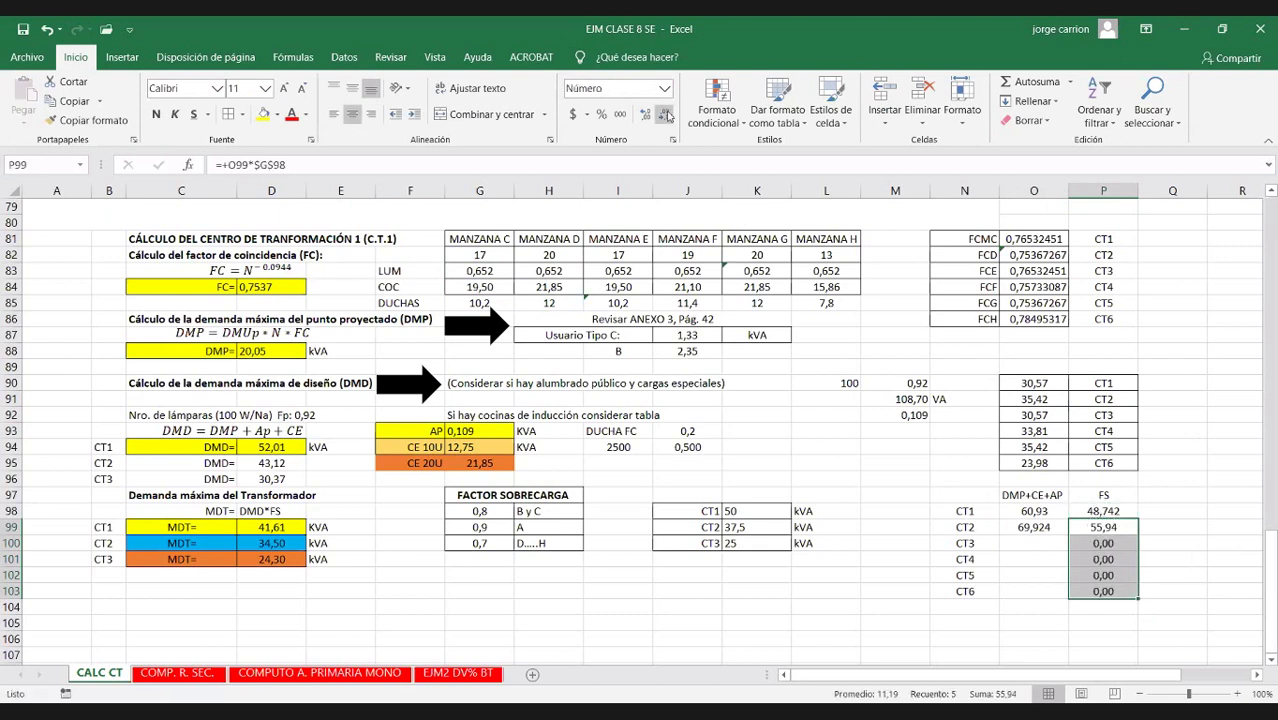
pyautogui.click(666, 116)
pyautogui.click(645, 116)
pyautogui.press('Up')
pyautogui.click(645, 116)
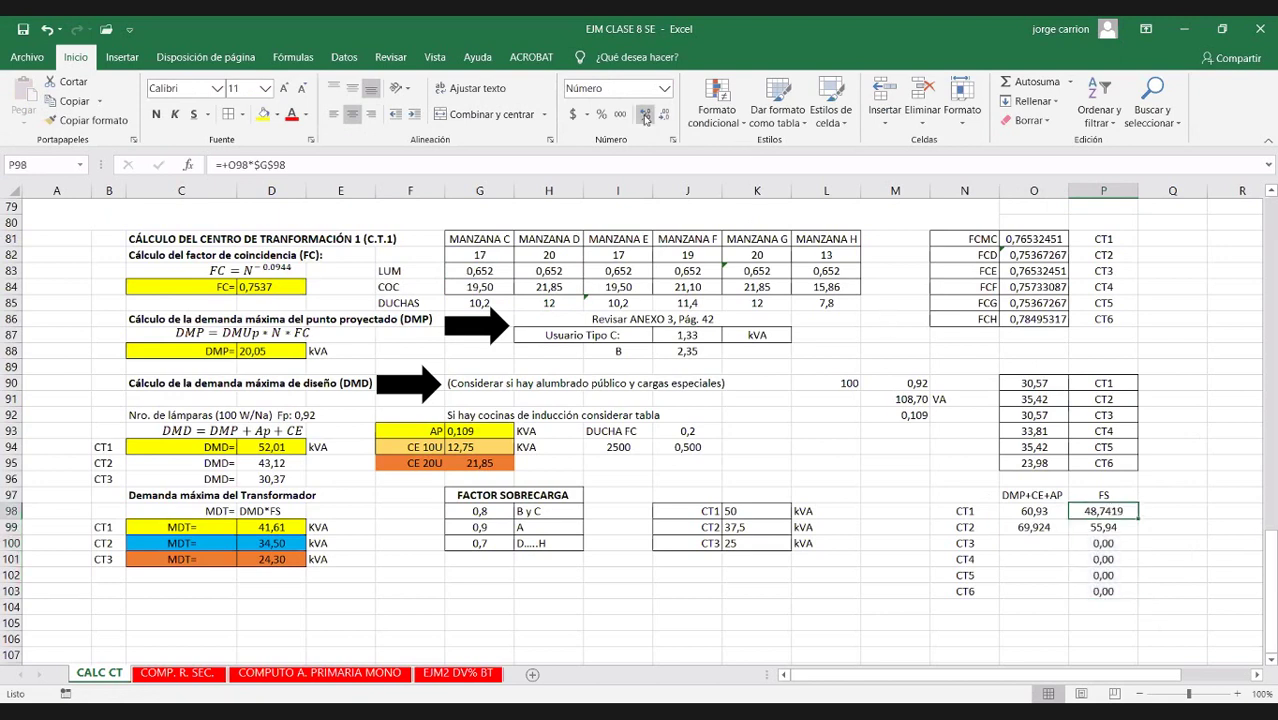
pyautogui.click(660, 116)
pyautogui.click(660, 116)
pyautogui.click(1022, 532)
pyautogui.click(660, 116)
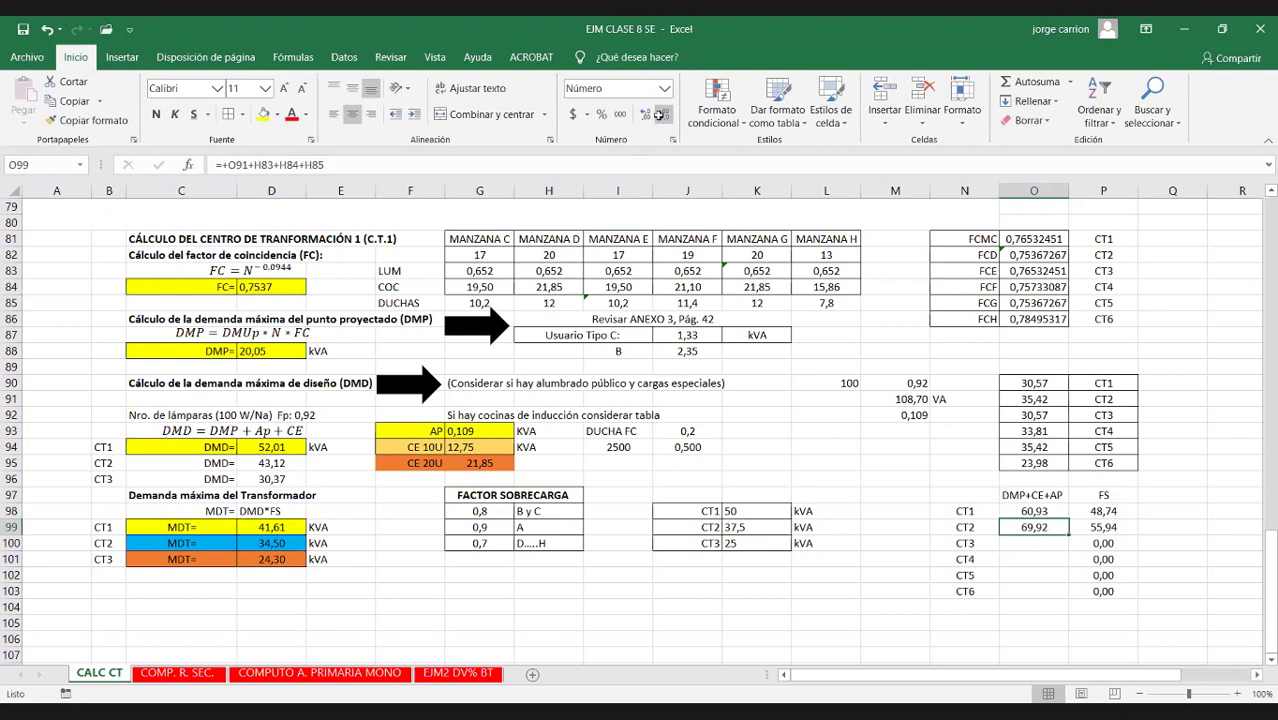
# Total CT3's projected demand and Manzana E loads in O100 with +O92+I83+I84+I85
pyautogui.click(1050, 540)
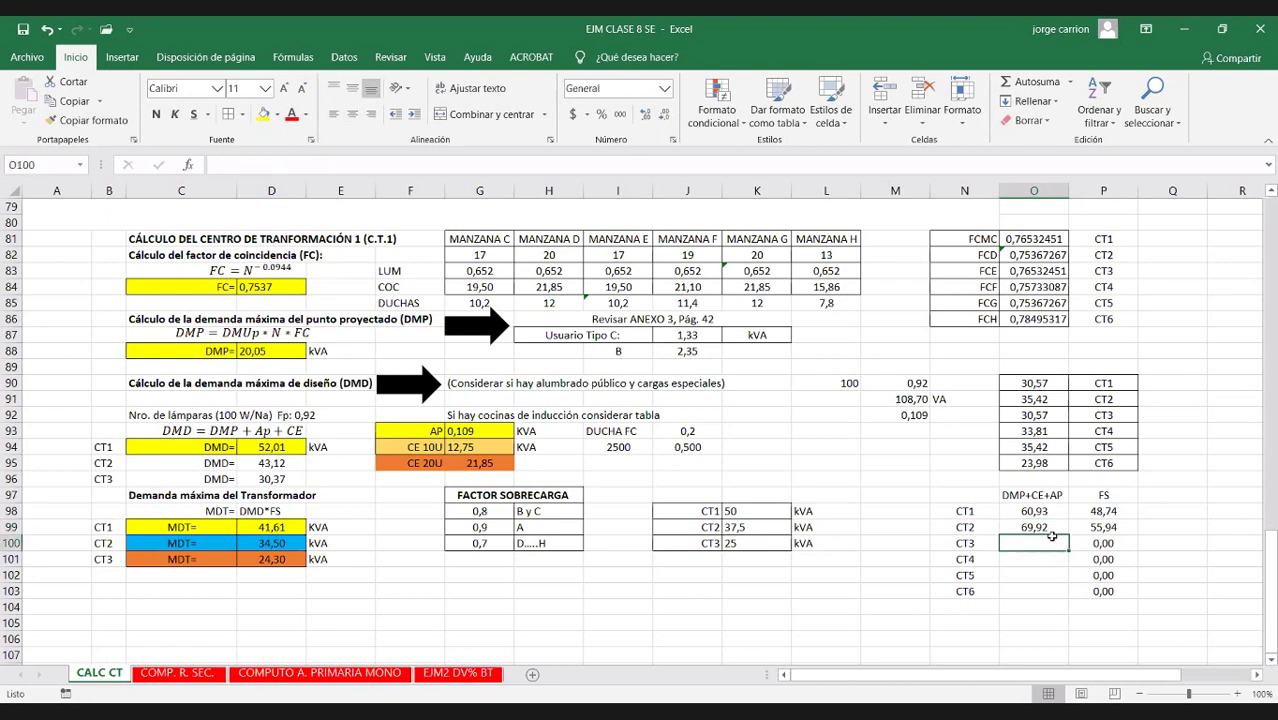
pyautogui.write('+')
pyautogui.click(1040, 416)
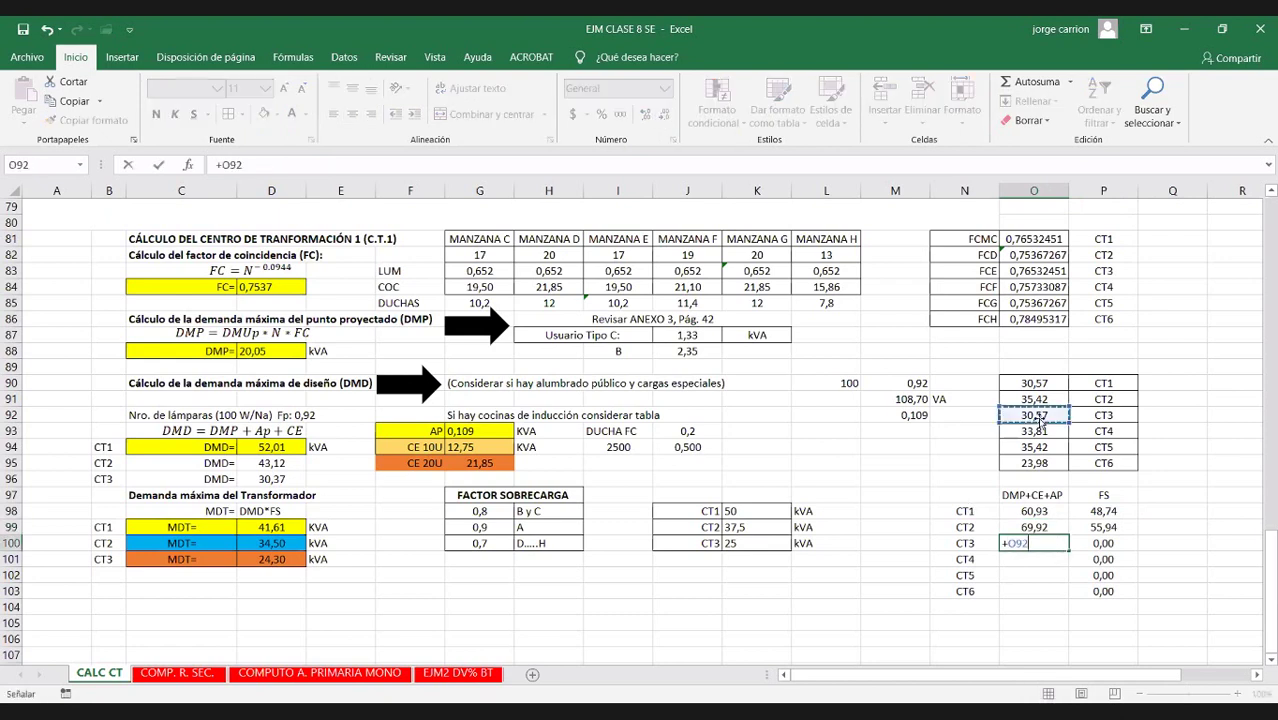
pyautogui.write('+')
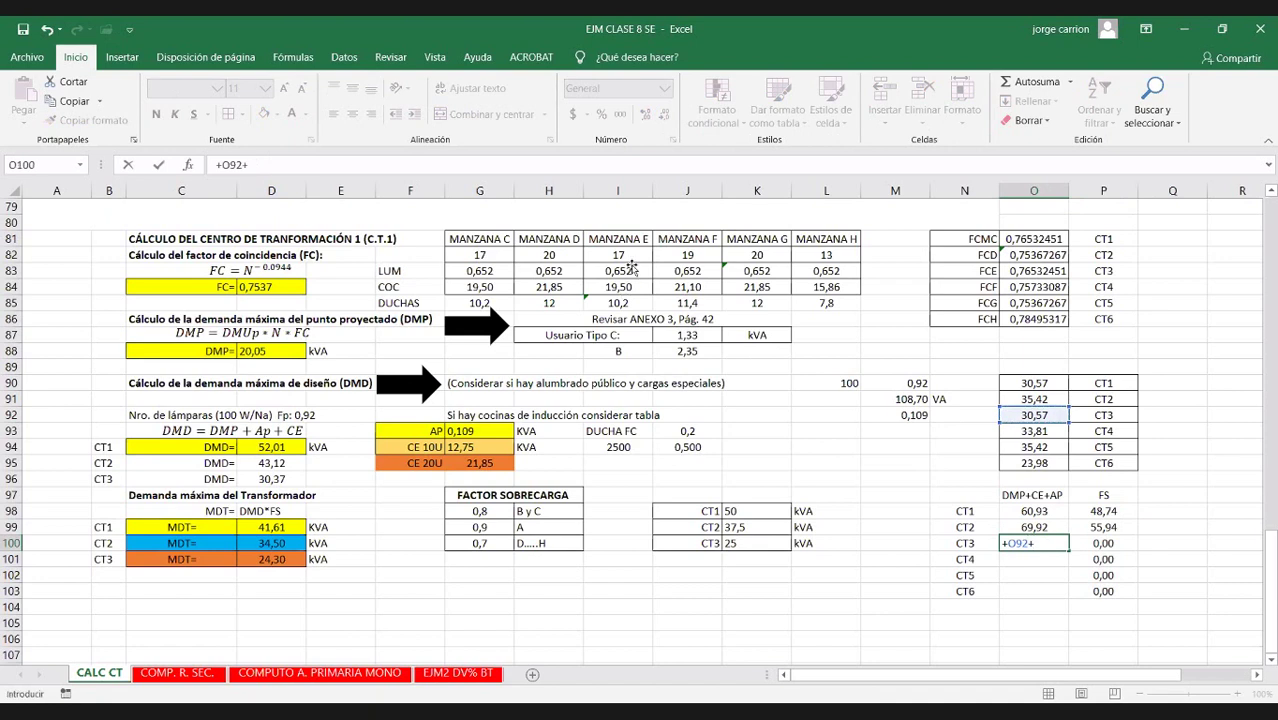
pyautogui.click(632, 270)
pyautogui.write('+')
pyautogui.click(624, 287)
pyautogui.write('+I84+')
pyautogui.click(622, 303)
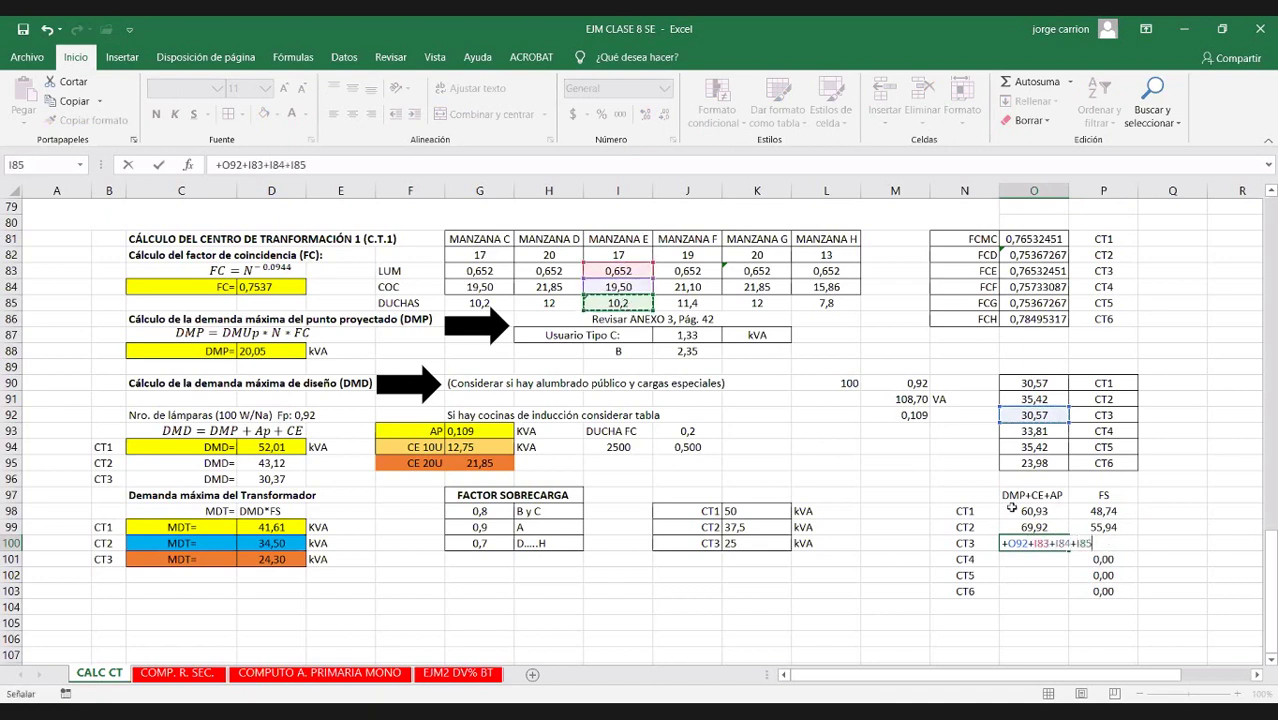
pyautogui.press('Return')
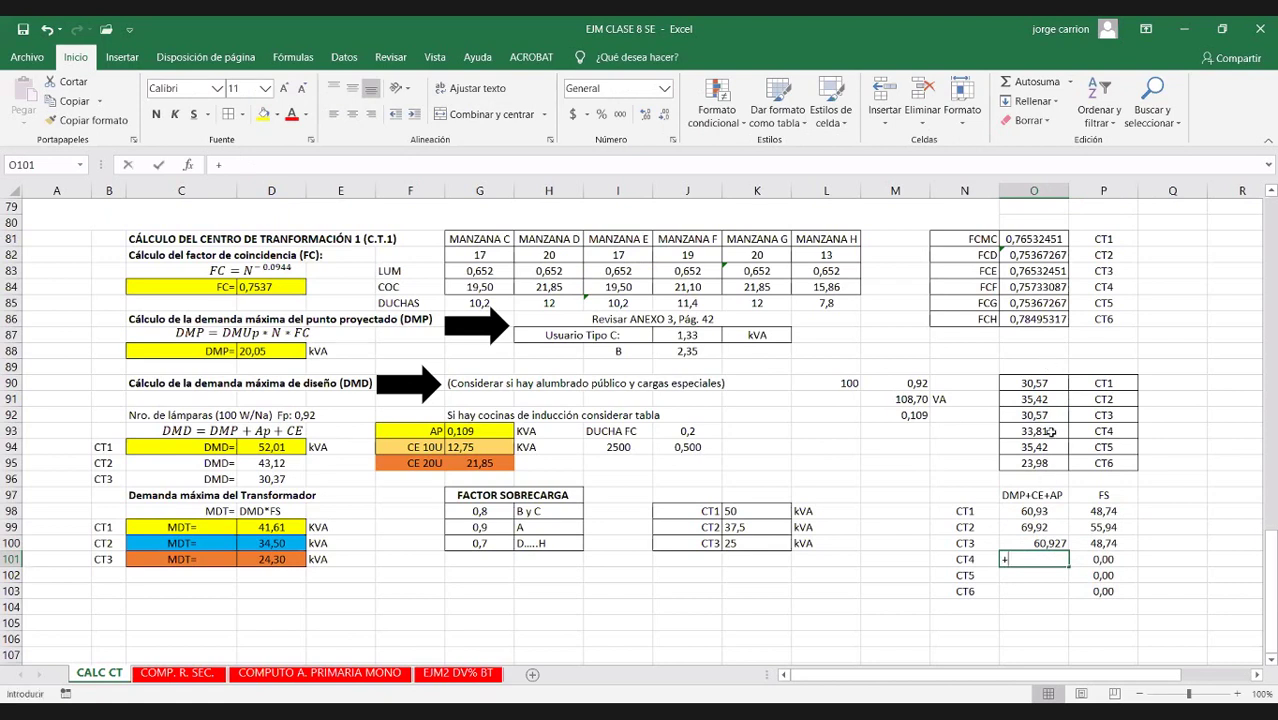
# Total CT4's projected demand and Manzana F loads in O101 with +O93+J83+J84+J85
pyautogui.write('+')
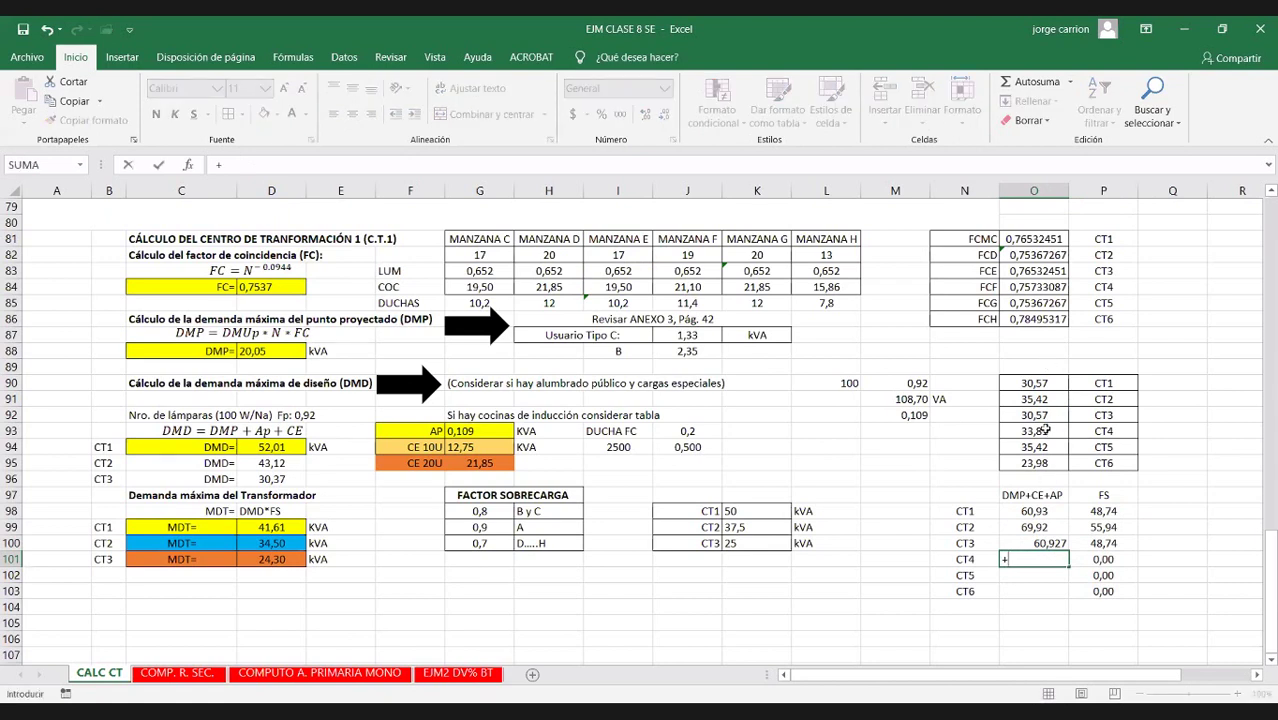
pyautogui.click(1045, 428)
pyautogui.write('+')
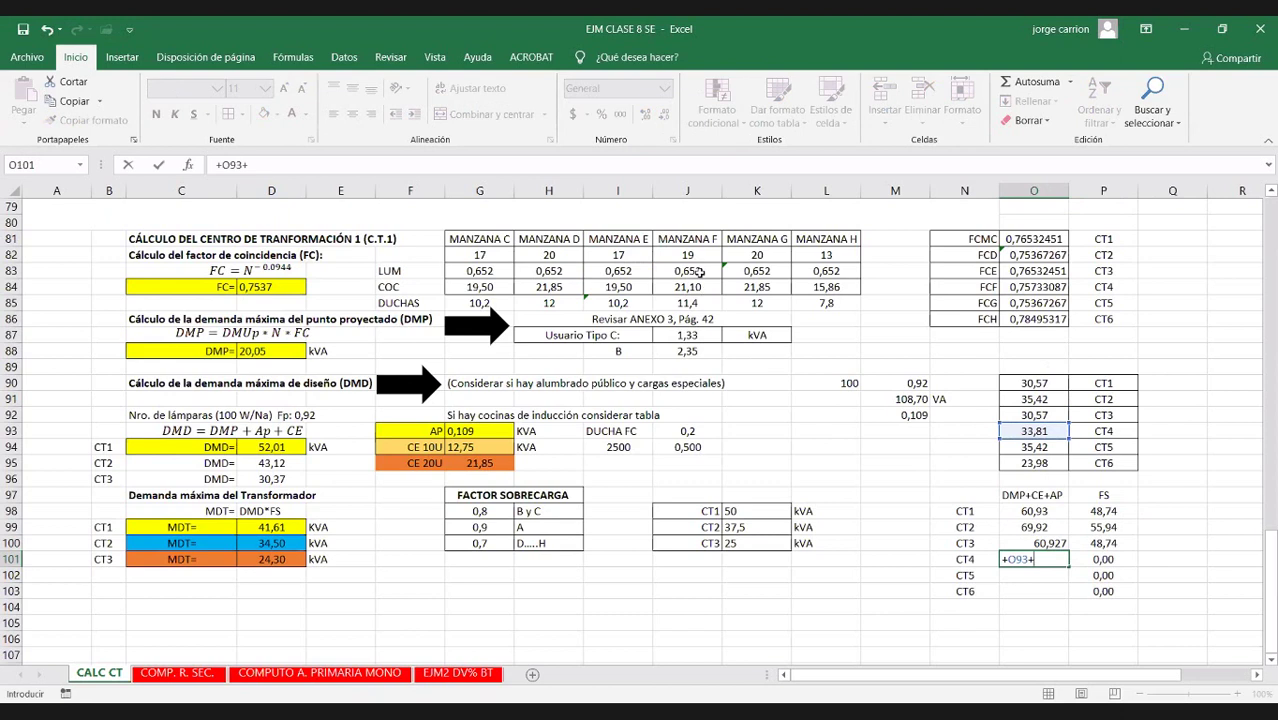
pyautogui.click(700, 272)
pyautogui.write('+')
pyautogui.click(700, 289)
pyautogui.write('+J84+')
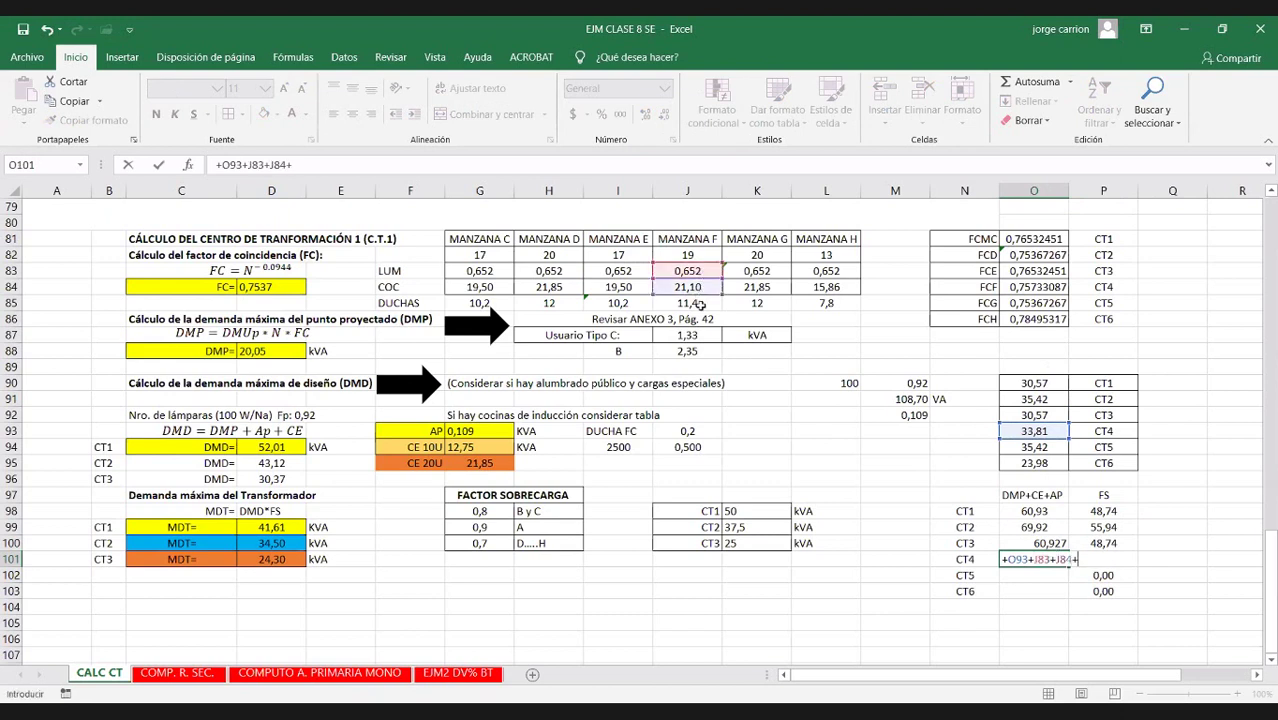
pyautogui.click(702, 304)
pyautogui.press('Return')
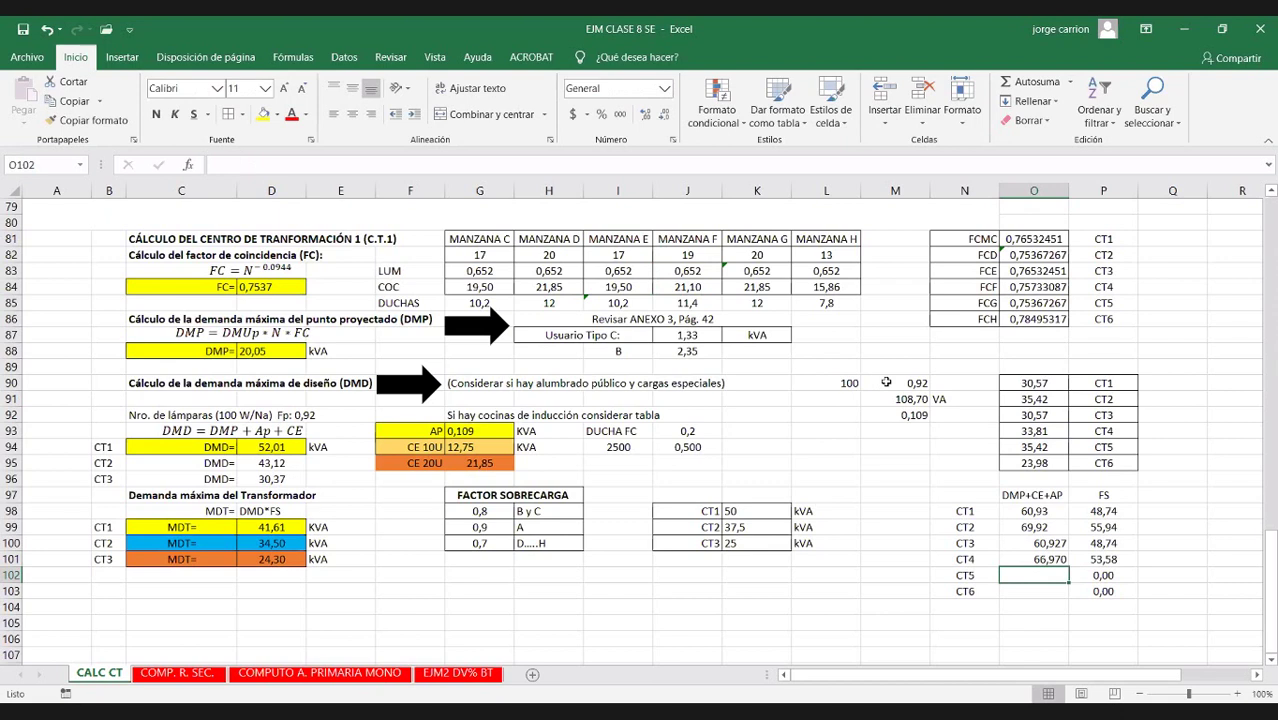
# Total CT5's projected demand and Manzana G loads in O102 with +O94+K83+K84+K85
pyautogui.write('+')
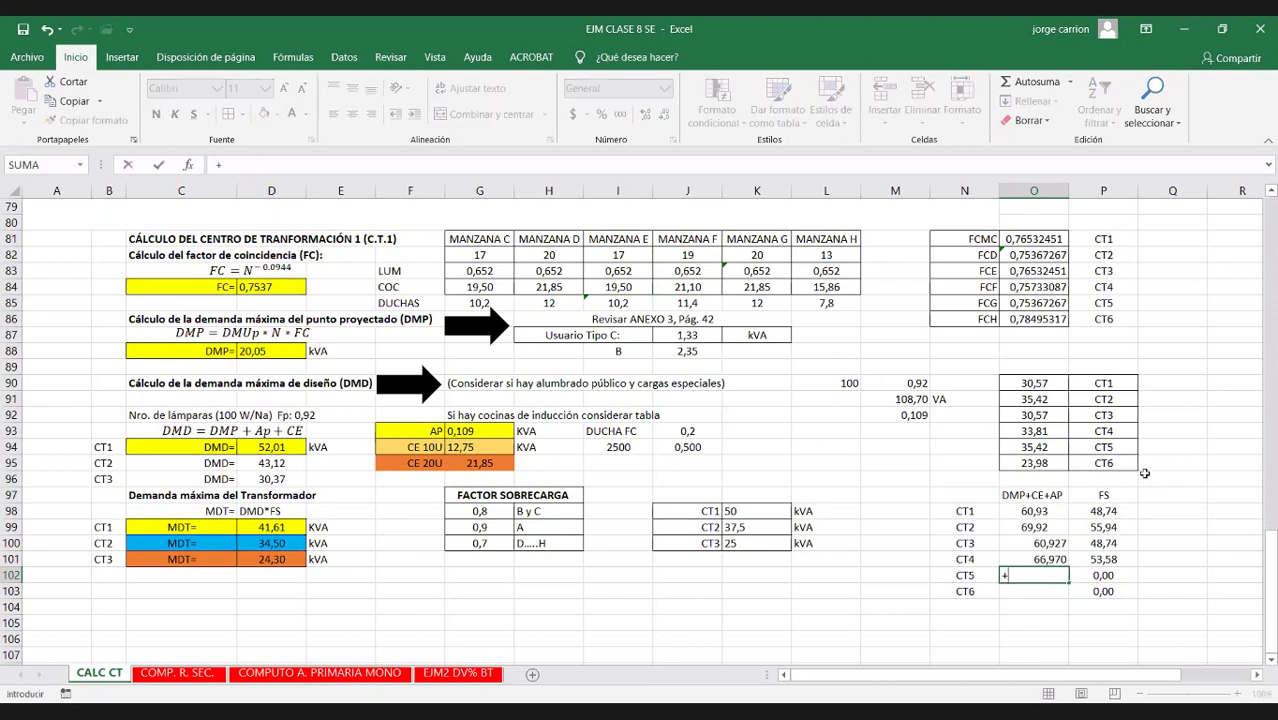
pyautogui.click(1040, 446)
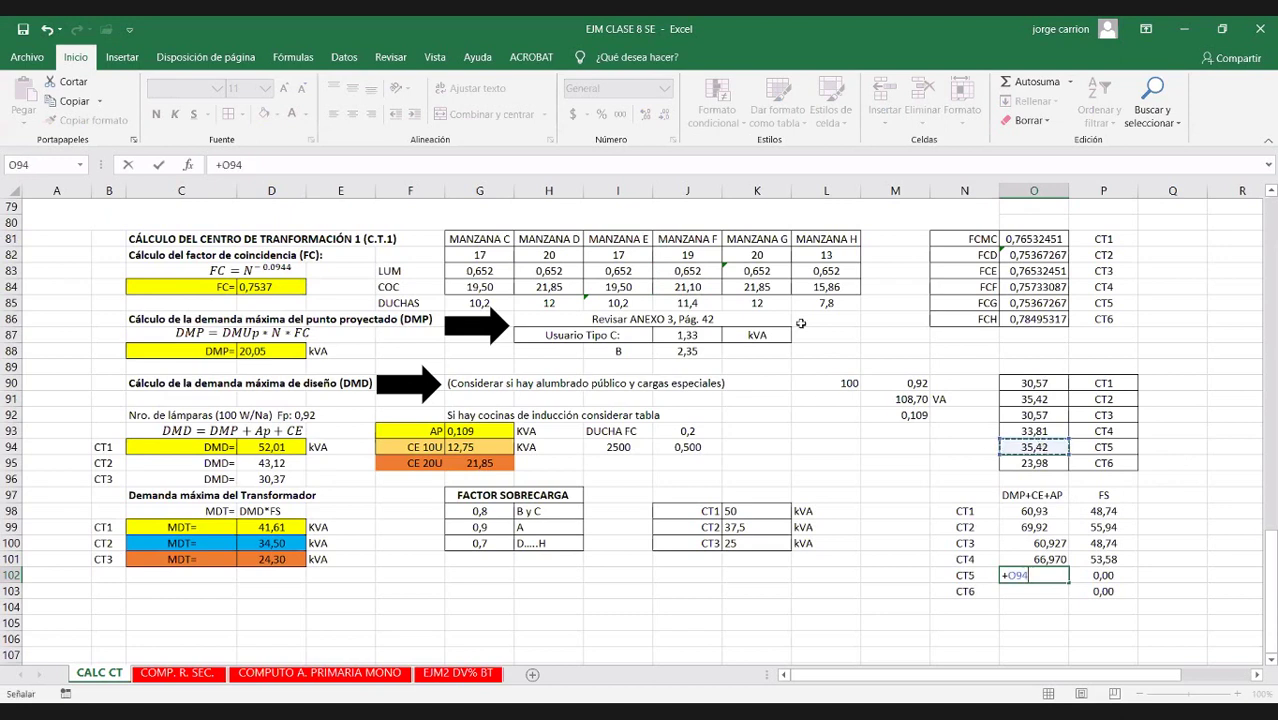
pyautogui.write('+')
pyautogui.click(771, 256)
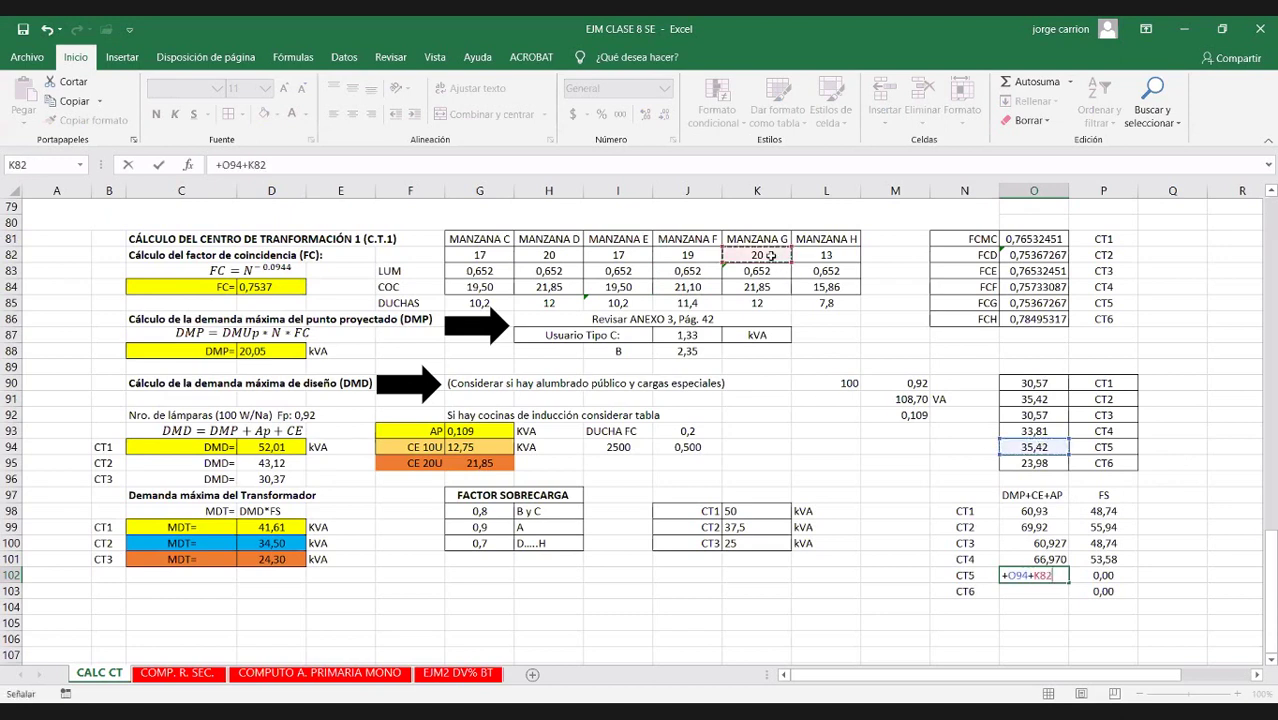
pyautogui.click(771, 271)
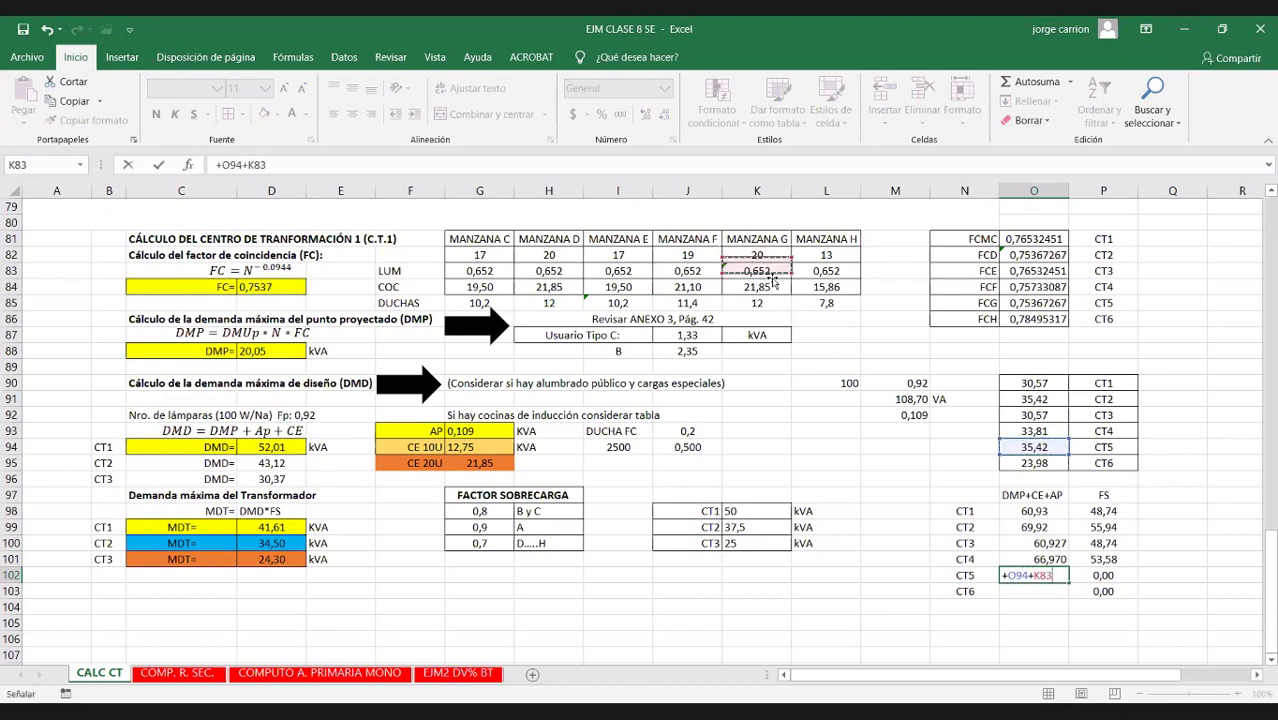
pyautogui.write('+')
pyautogui.click(765, 288)
pyautogui.write('+K84+')
pyautogui.click(768, 304)
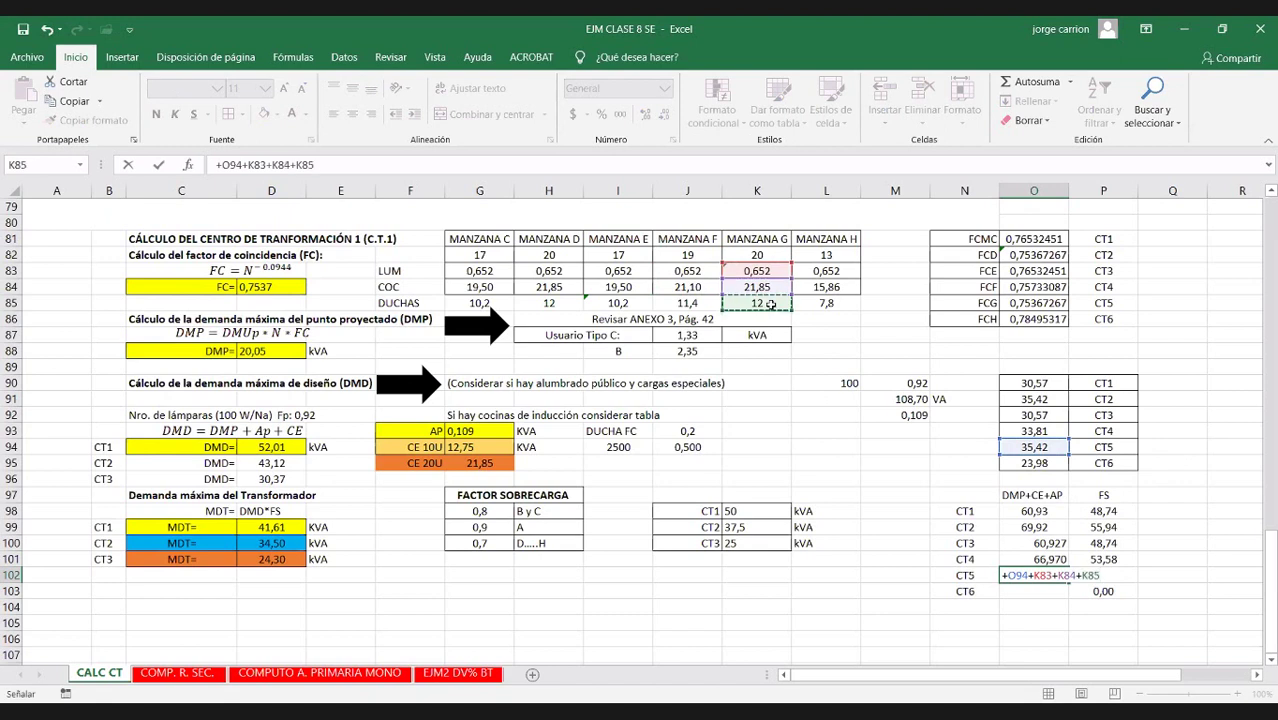
pyautogui.press('Return')
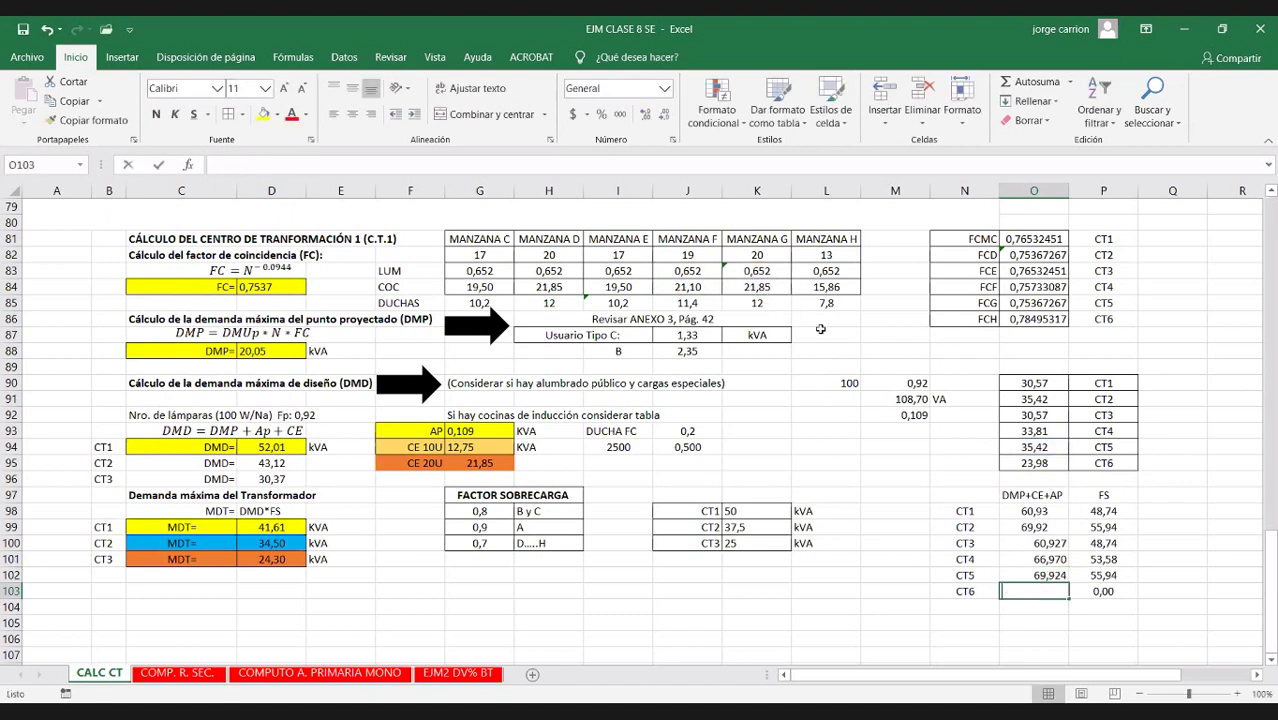
# Total CT6's Manzana H loads and projected demand in O103 with +L84+L83+L85+O95
pyautogui.write('+')
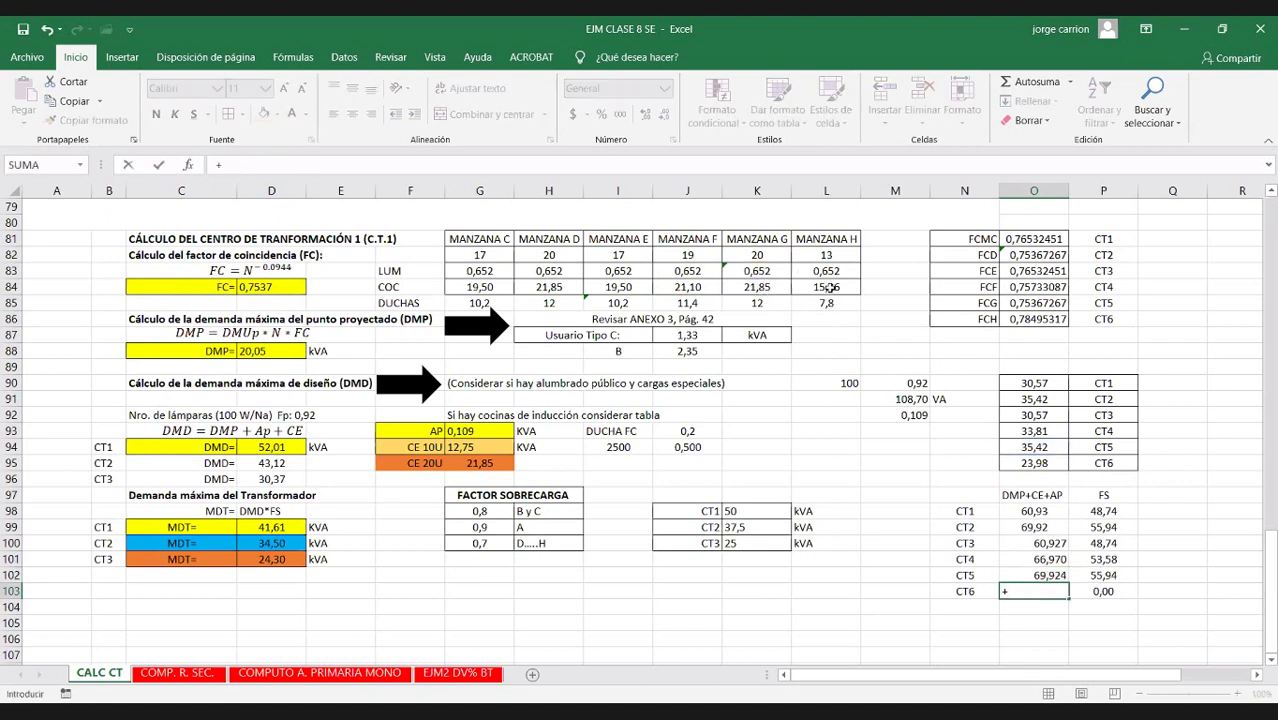
pyautogui.click(829, 288)
pyautogui.write('+')
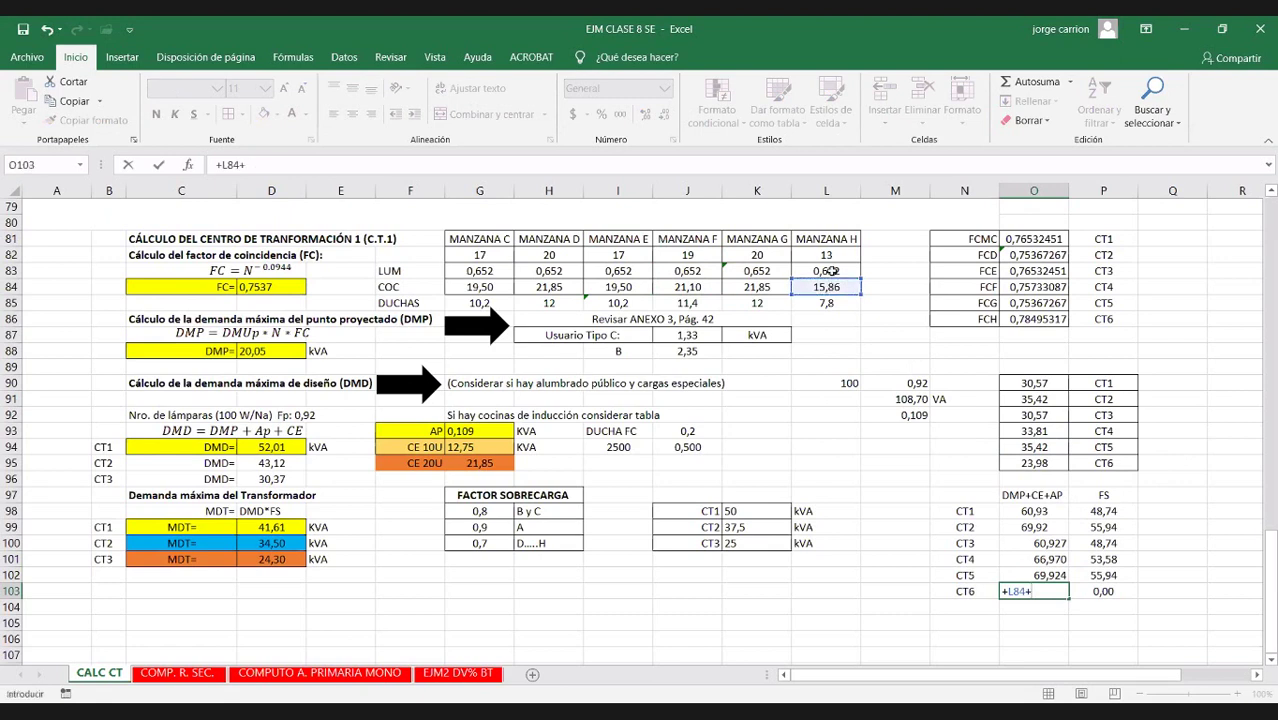
pyautogui.click(831, 271)
pyautogui.write('+')
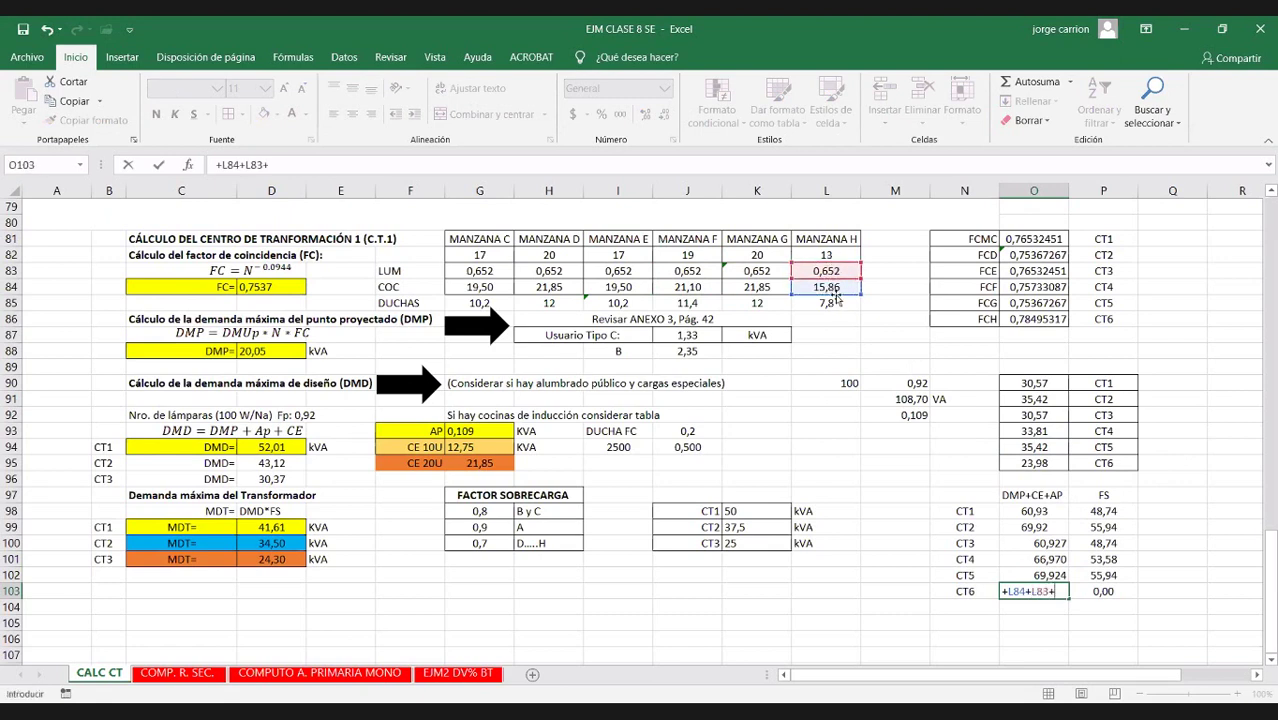
pyautogui.click(833, 302)
pyautogui.write('+')
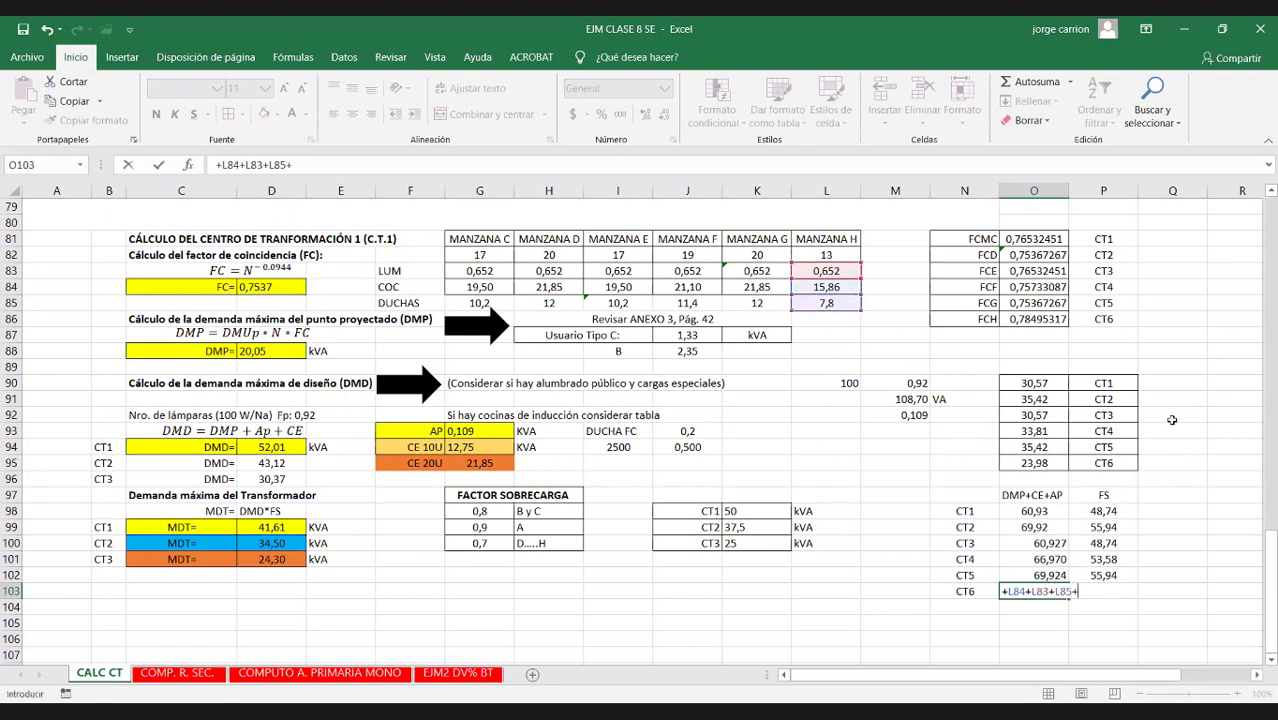
pyautogui.click(1052, 463)
pyautogui.press('Return')
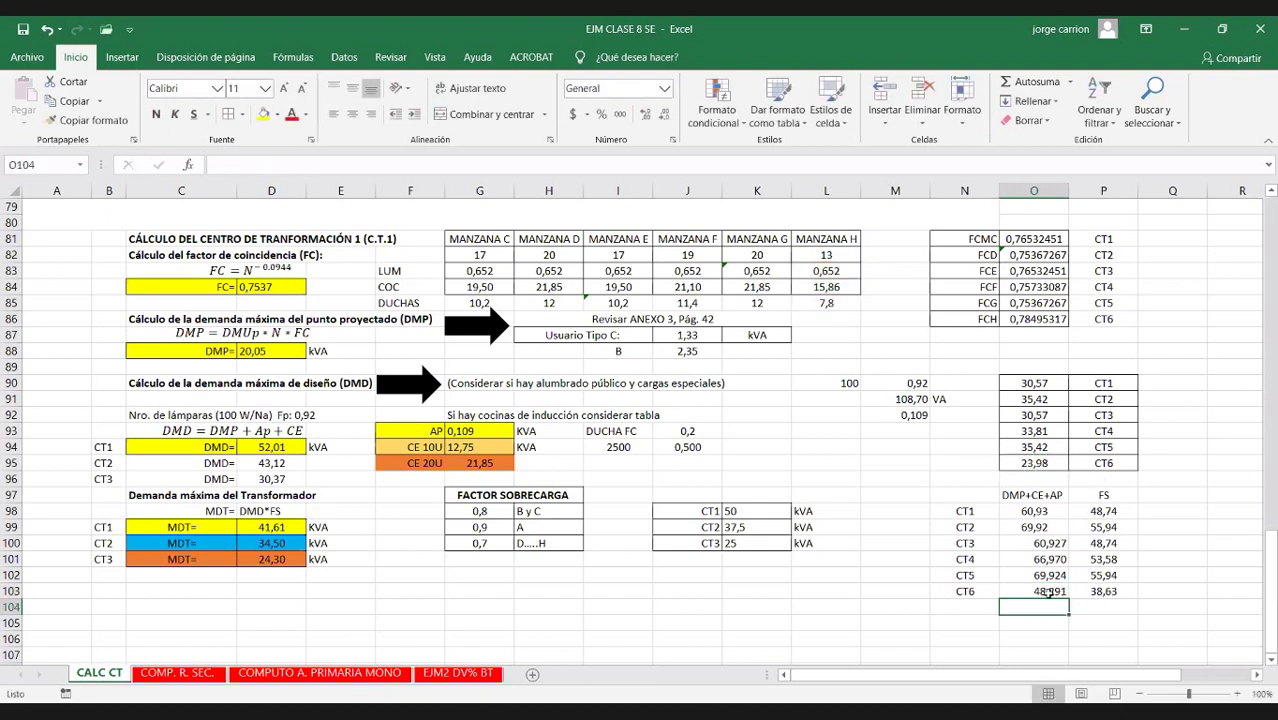
# Show only one decimal in the FS results P98:P103
pyautogui.click(1048, 592)
pyautogui.click(1103, 591)
pyautogui.moveTo(1110, 511); pyautogui.dragTo(1103, 591)
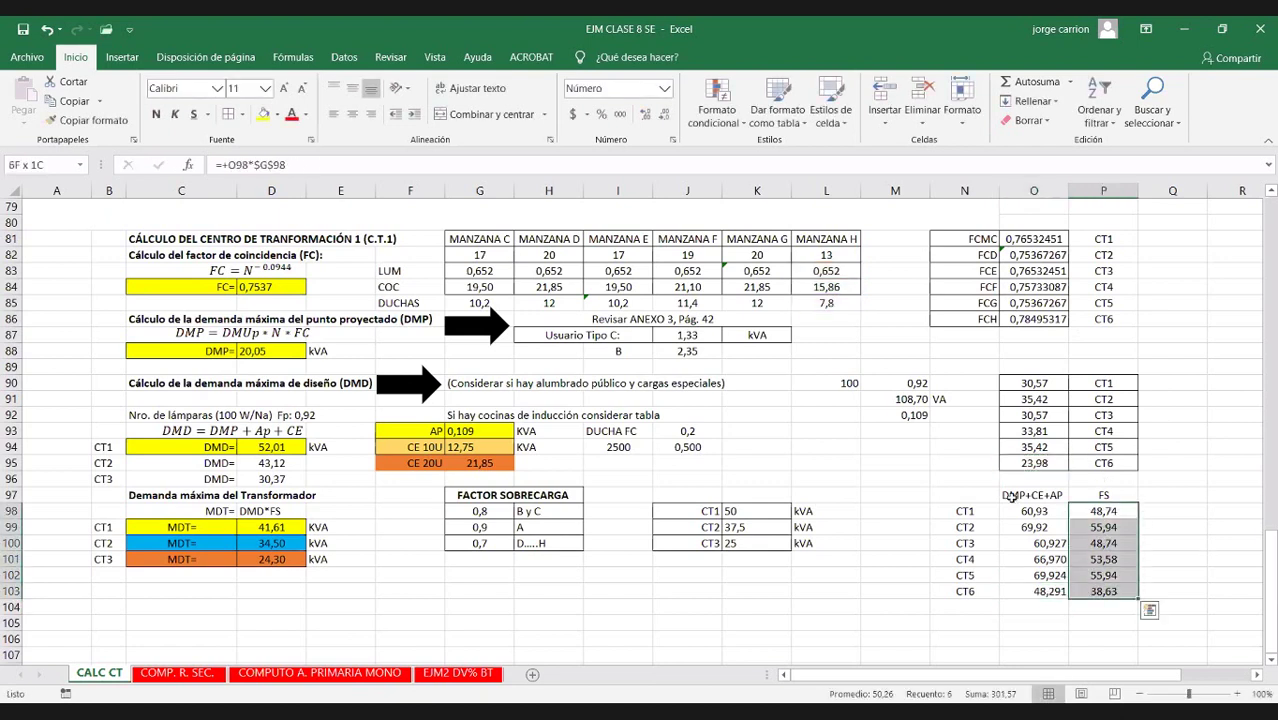
pyautogui.click(659, 116)
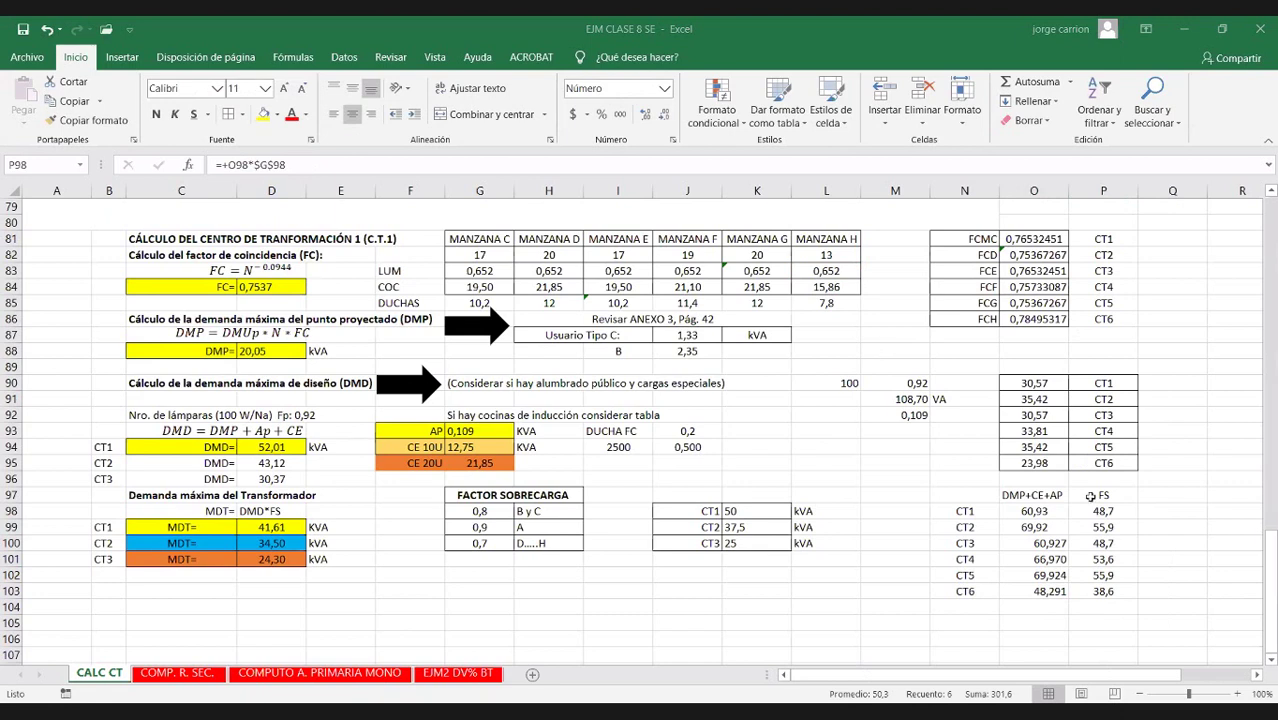
pyautogui.click(1107, 530)
pyautogui.click(1115, 545)
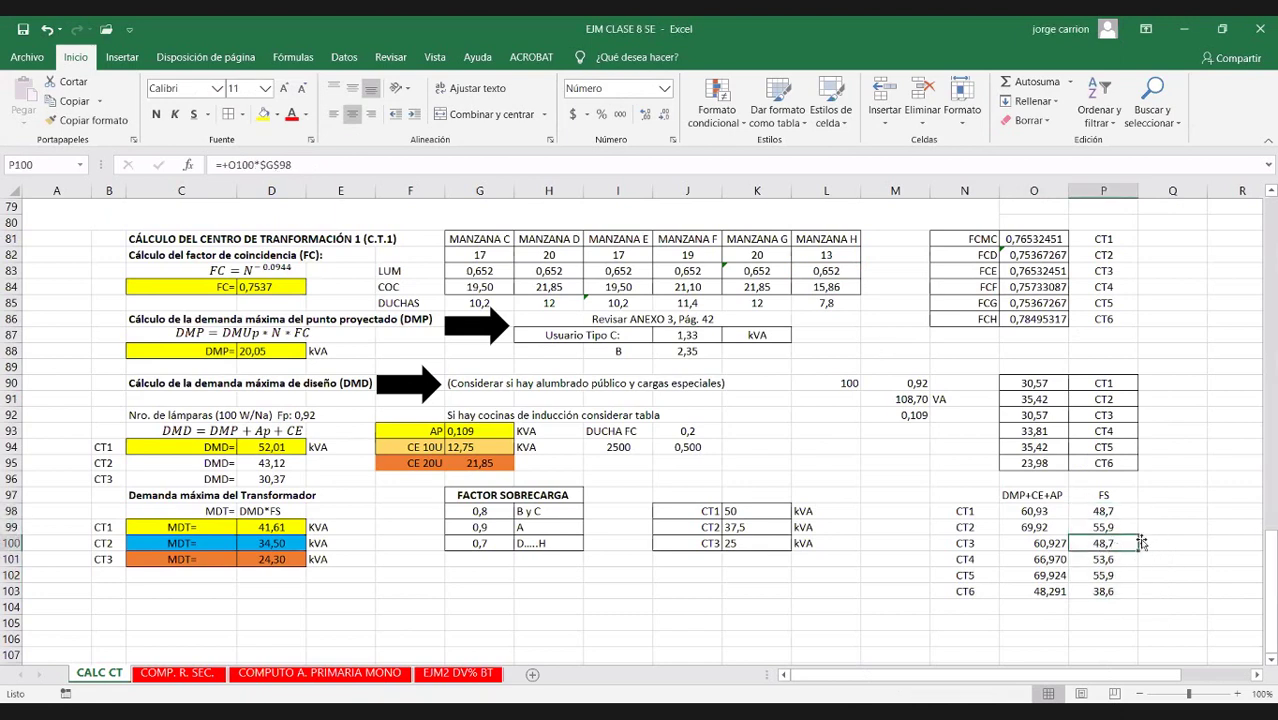
pyautogui.click(1102, 527)
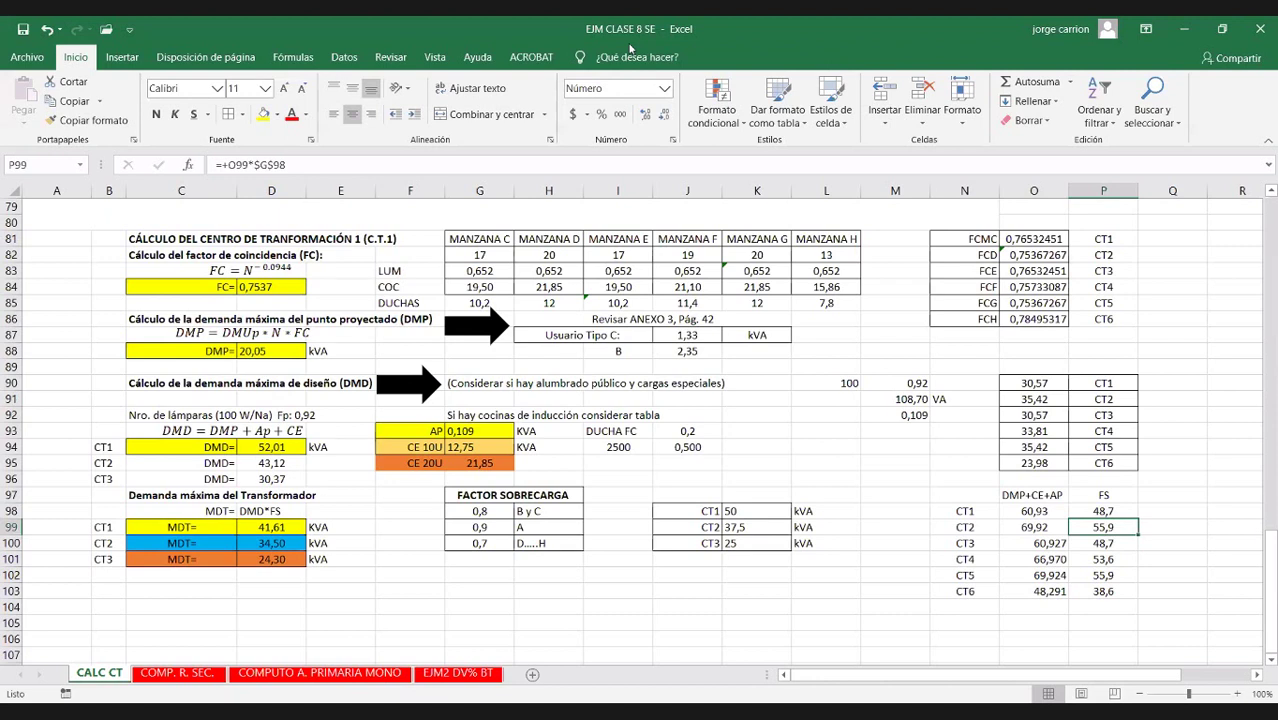
# Centre the DMP+CE+AP totals in O98:O103 and add borders to all cells of O97:P103
pyautogui.moveTo(1034, 511); pyautogui.dragTo(1112, 590)
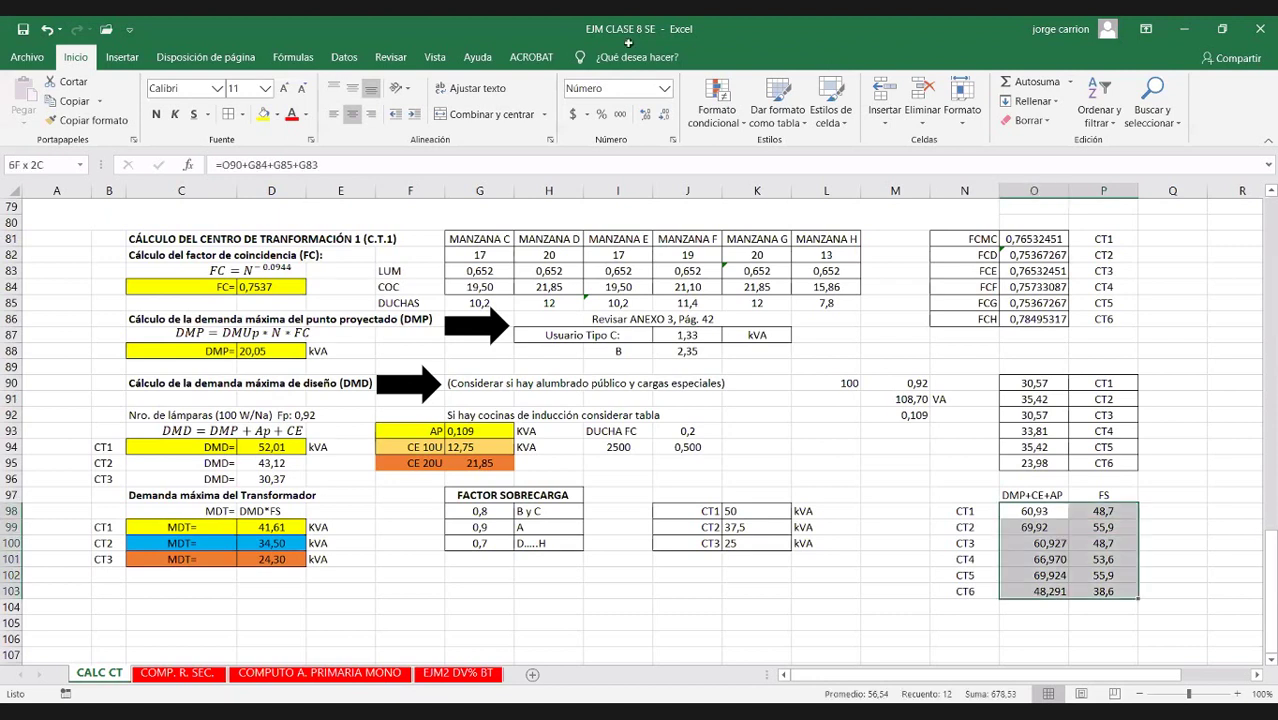
pyautogui.click(1030, 495)
pyautogui.moveTo(1030, 495); pyautogui.dragTo(1100, 592)
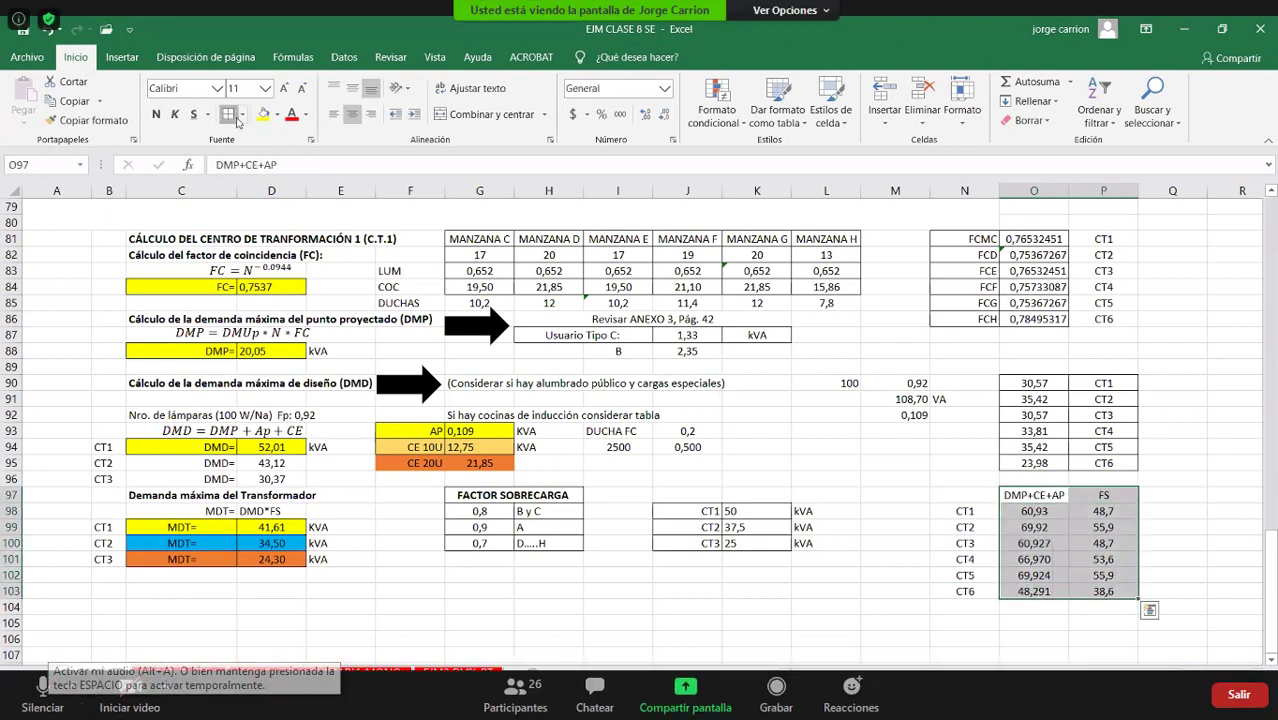
# Fill the FS column P97:P103, header included, with yellow
pyautogui.moveTo(1100, 495); pyautogui.dragTo(1060, 545)
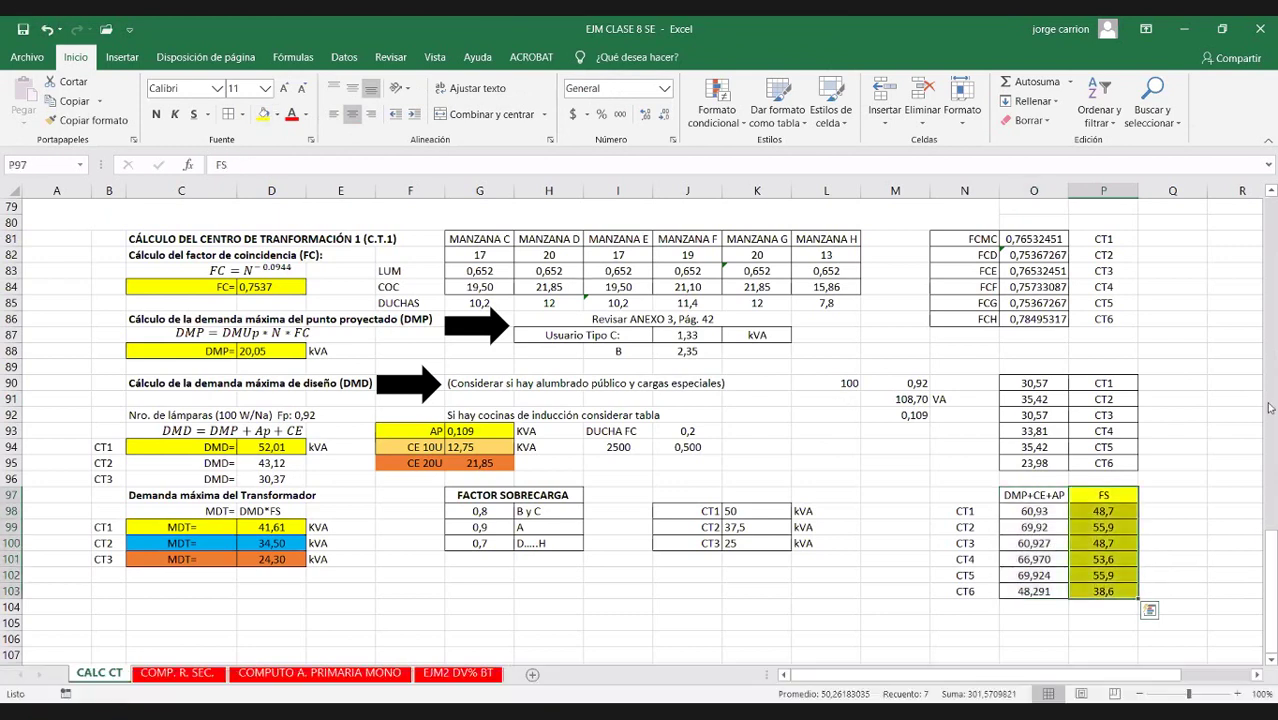
pyautogui.click(1122, 529)
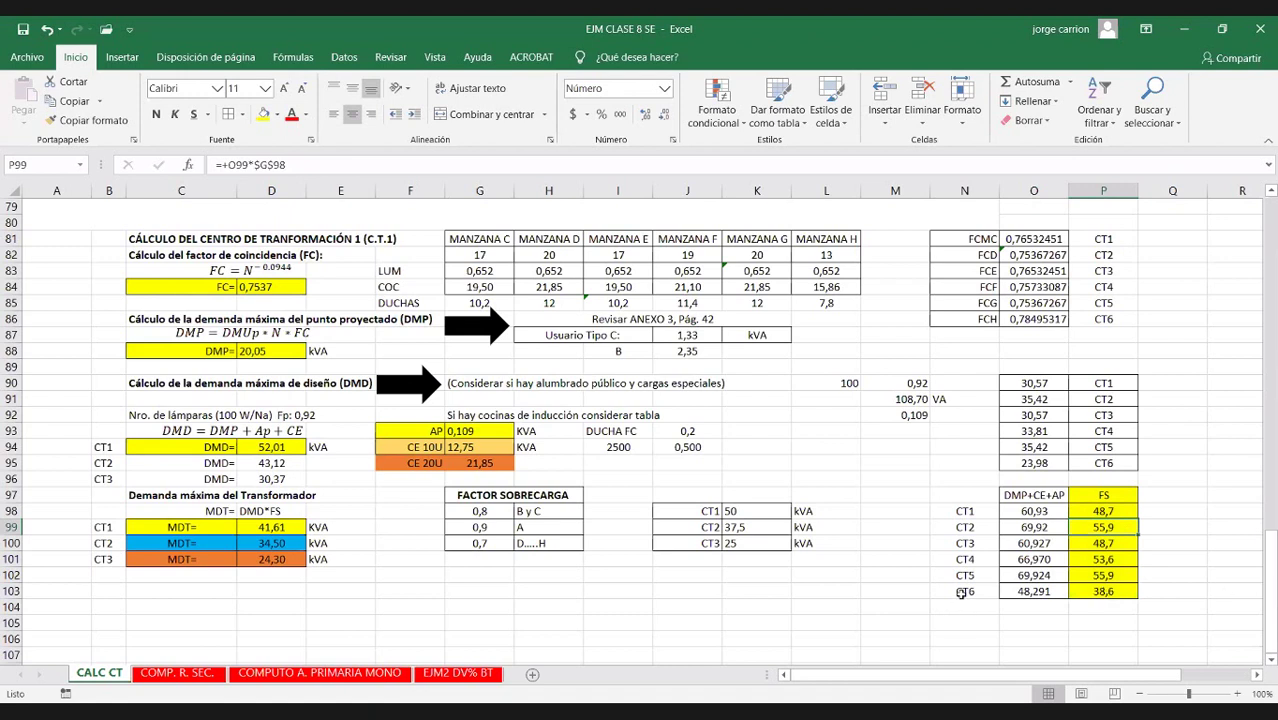
pyautogui.click(1103, 591)
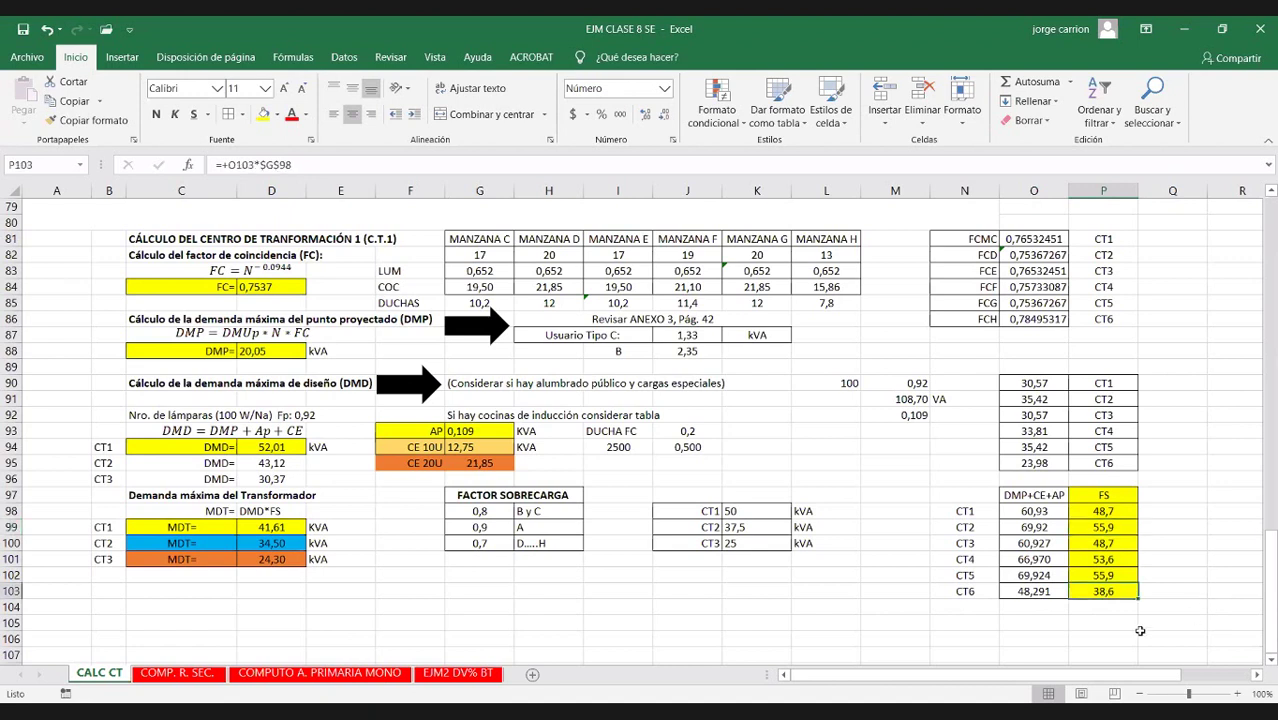
pyautogui.click(1110, 558)
pyautogui.moveTo(1110, 572); pyautogui.dragTo(1112, 594)
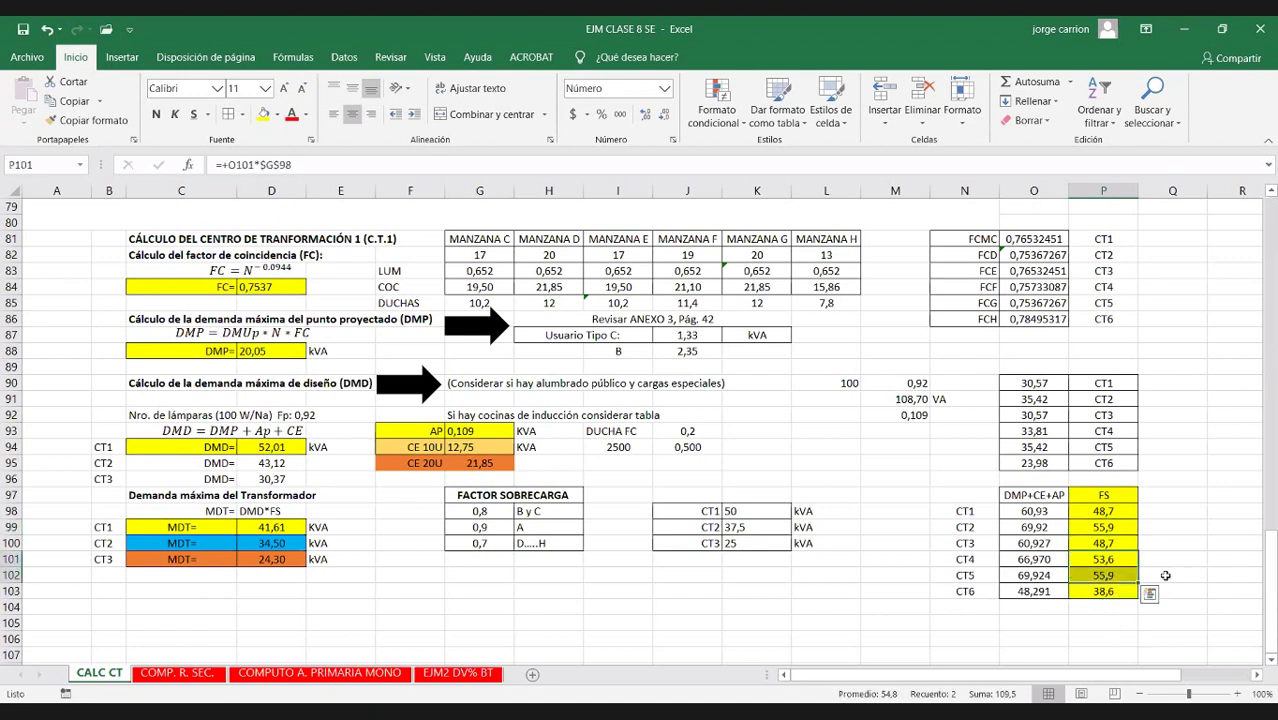
pyautogui.click(1113, 593)
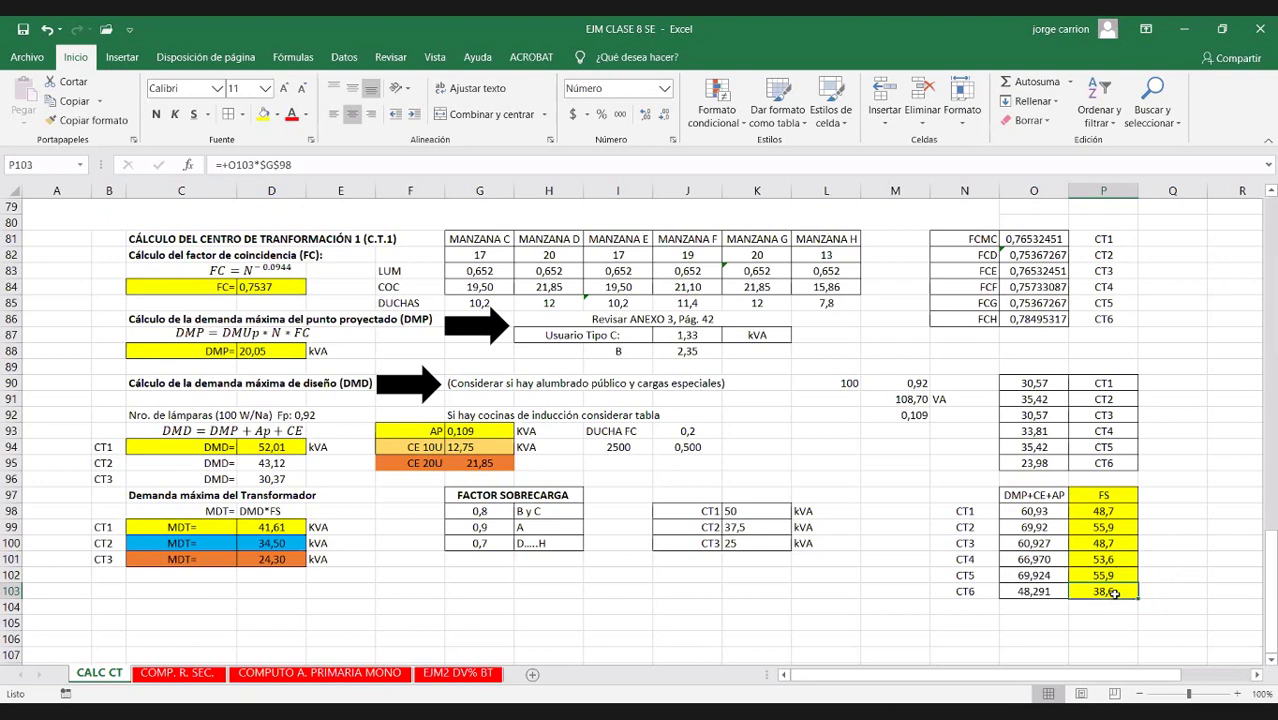
# Remove Manzana F's lighting load J83 from CT4's total in O101, leaving =+O93+J84+J85
pyautogui.doubleClick(1108, 558)
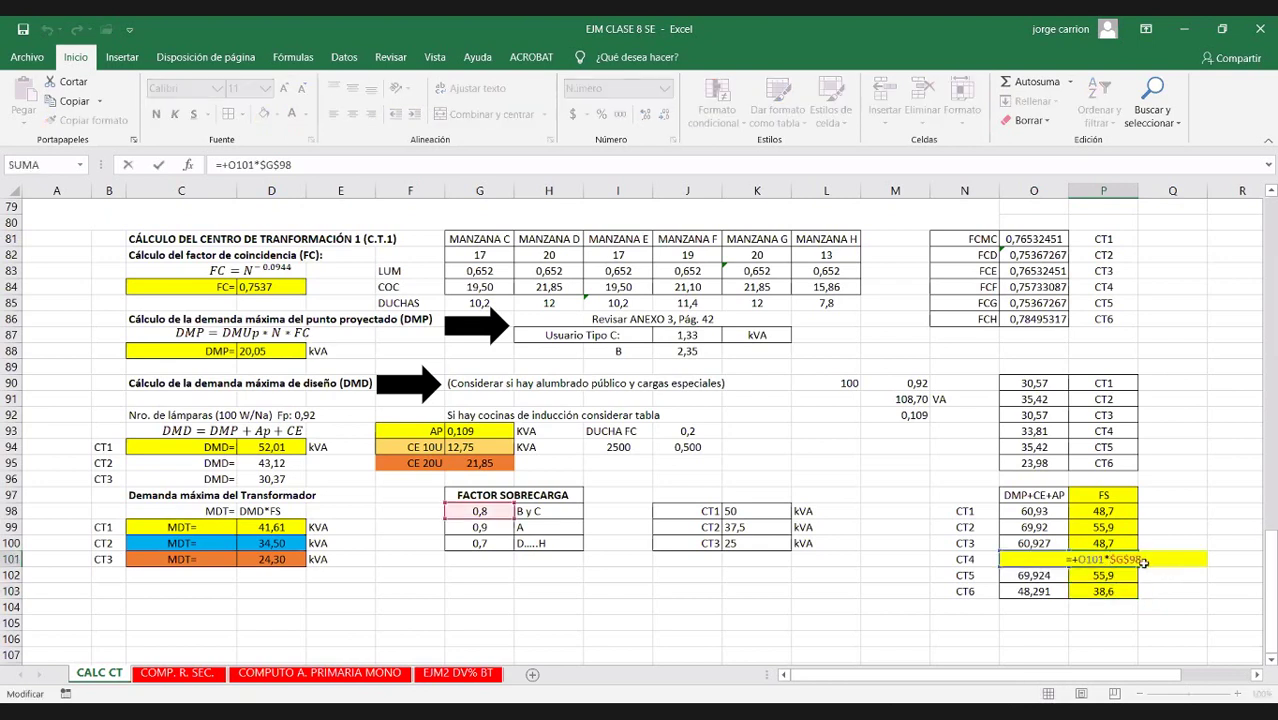
pyautogui.click(1034, 560)
pyautogui.doubleClick(1034, 560)
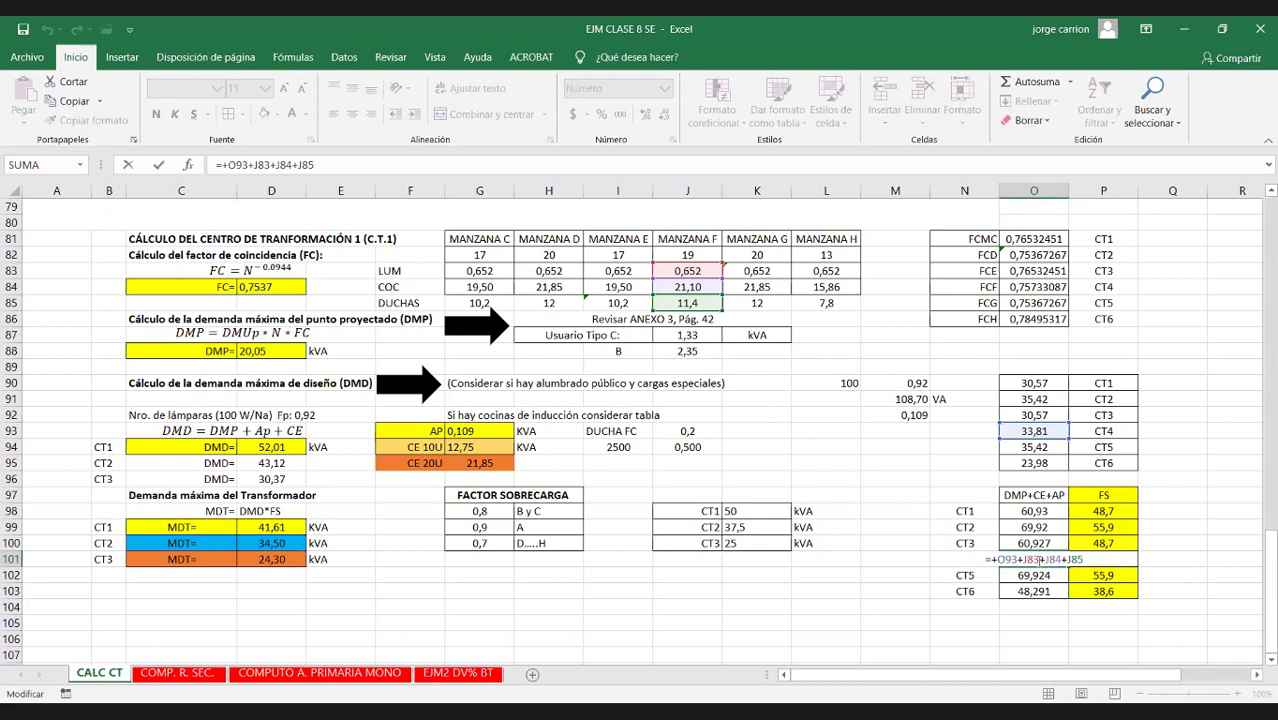
pyautogui.press('BackSpace')
pyautogui.press('BackSpace')
pyautogui.press('BackSpace')
pyautogui.press('BackSpace')
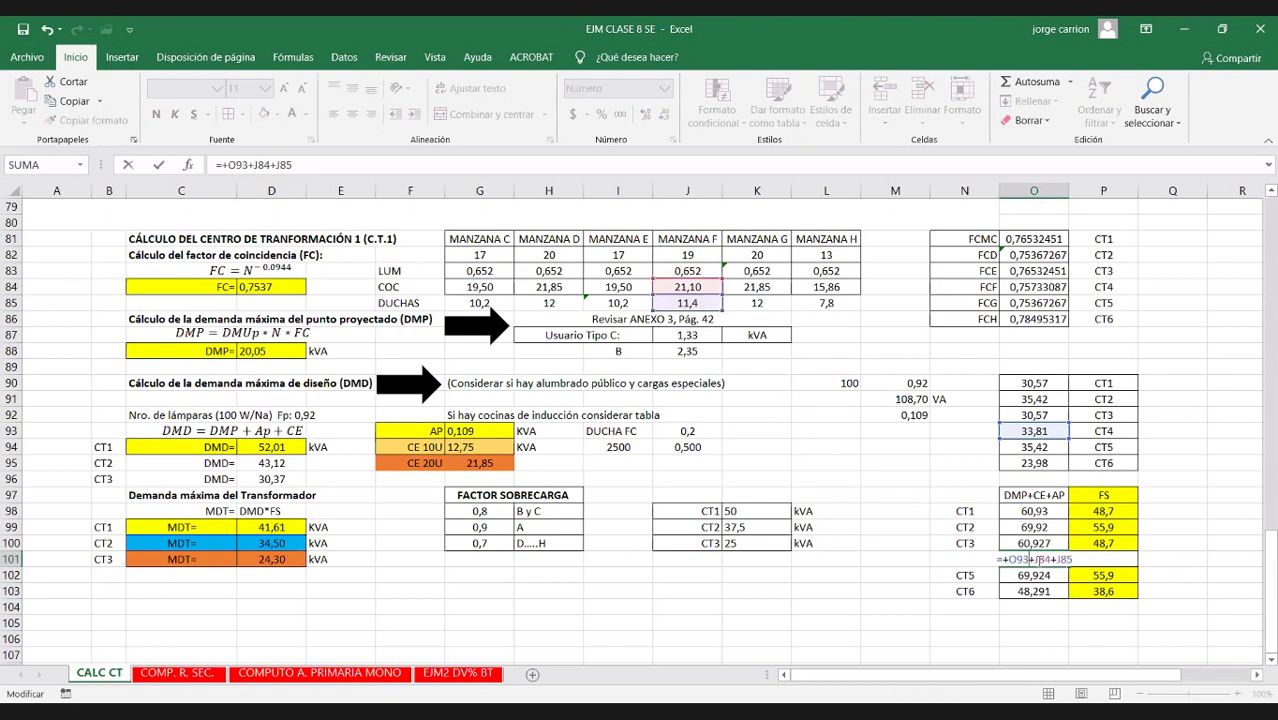
pyautogui.press('Return')
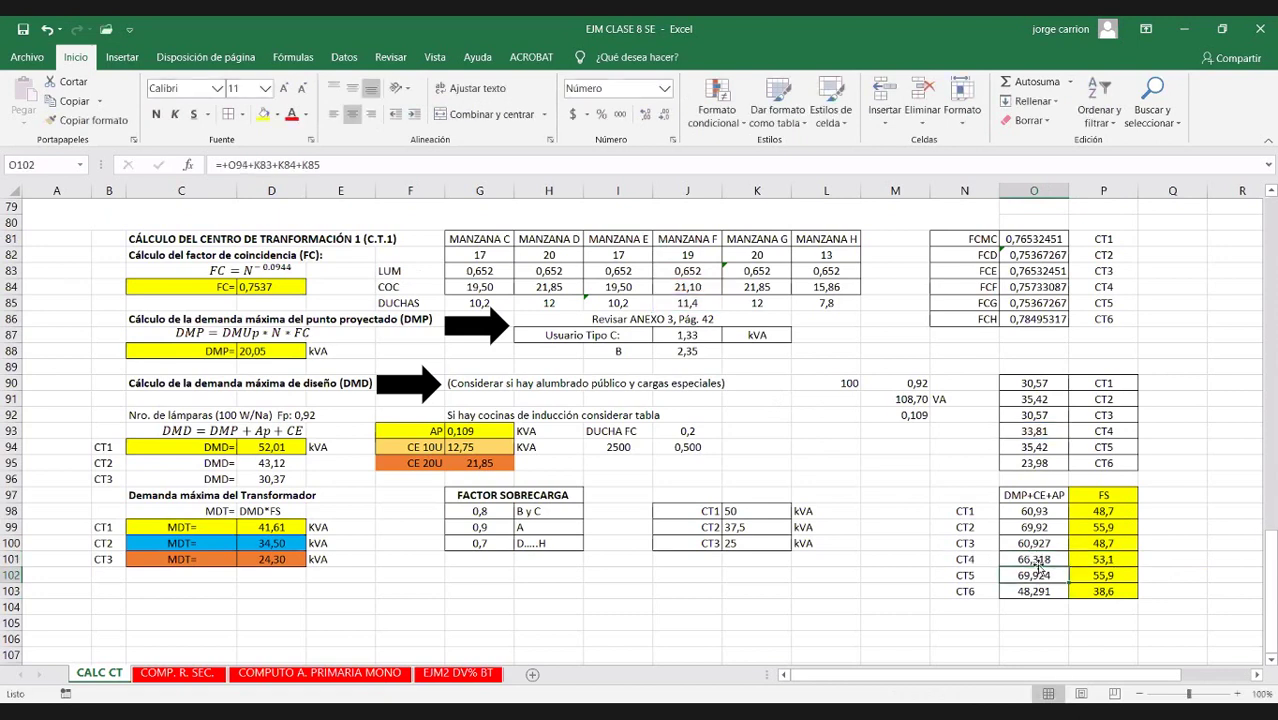
# Remove Manzana G's lighting load K83 from CT5's total in O102, leaving =+O94+K84+K85
pyautogui.doubleClick(1030, 575)
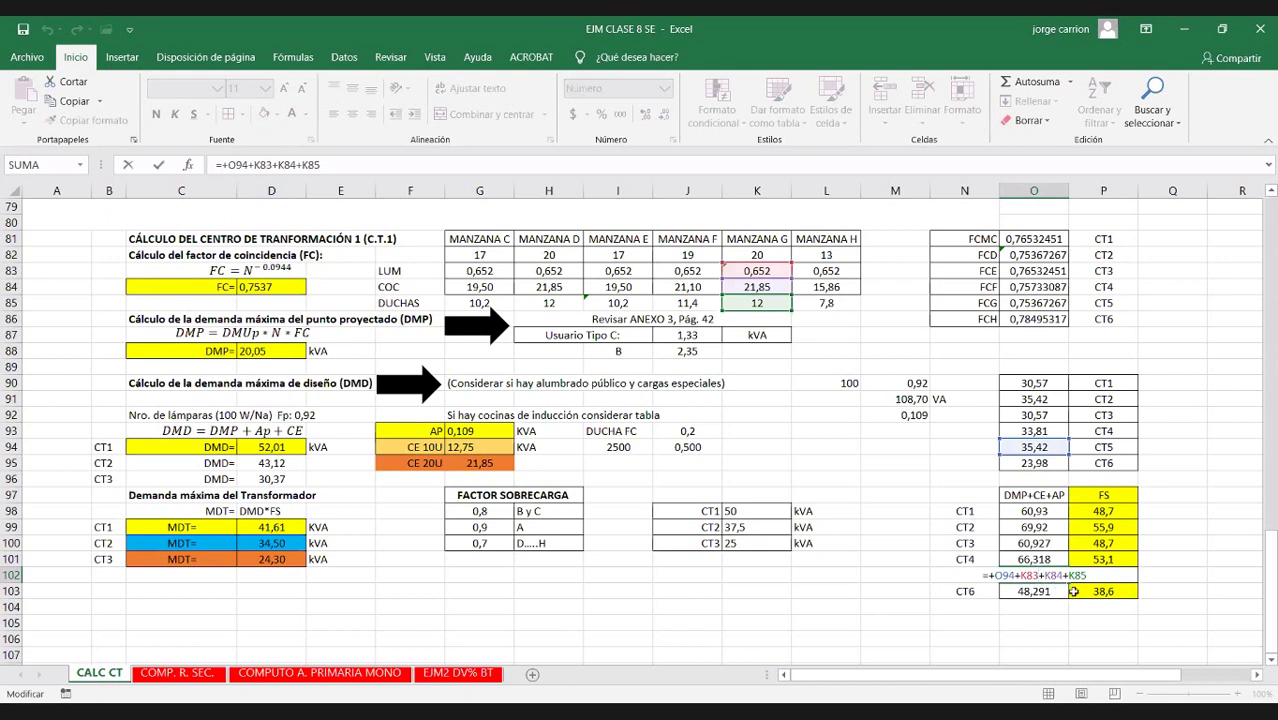
pyautogui.press('BackSpace')
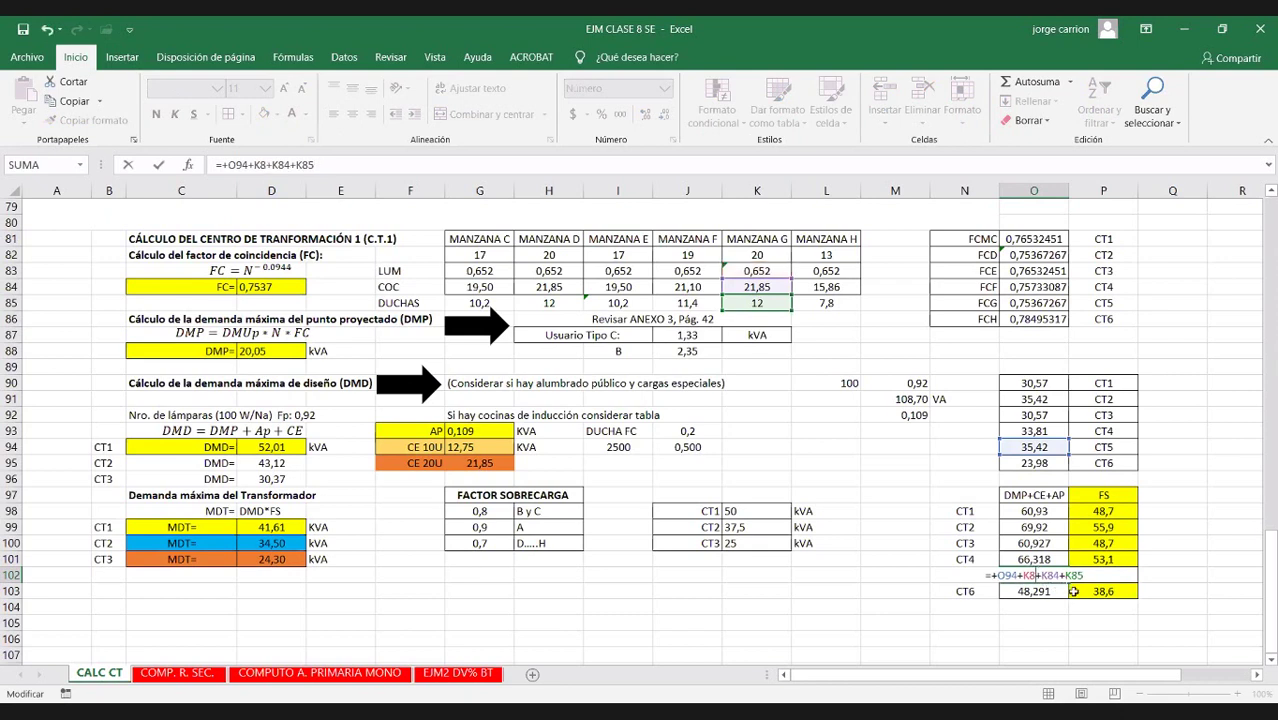
pyautogui.press('BackSpace')
pyautogui.press('BackSpace')
pyautogui.press('BackSpace')
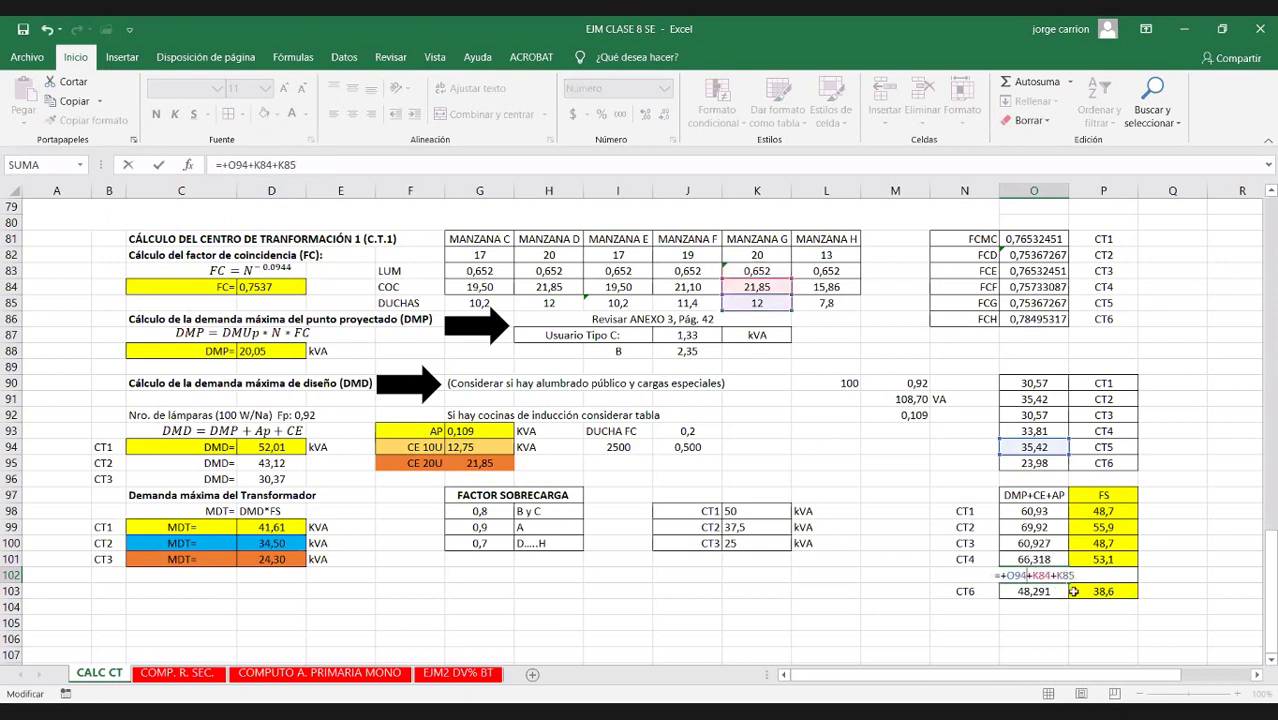
pyautogui.press('Return')
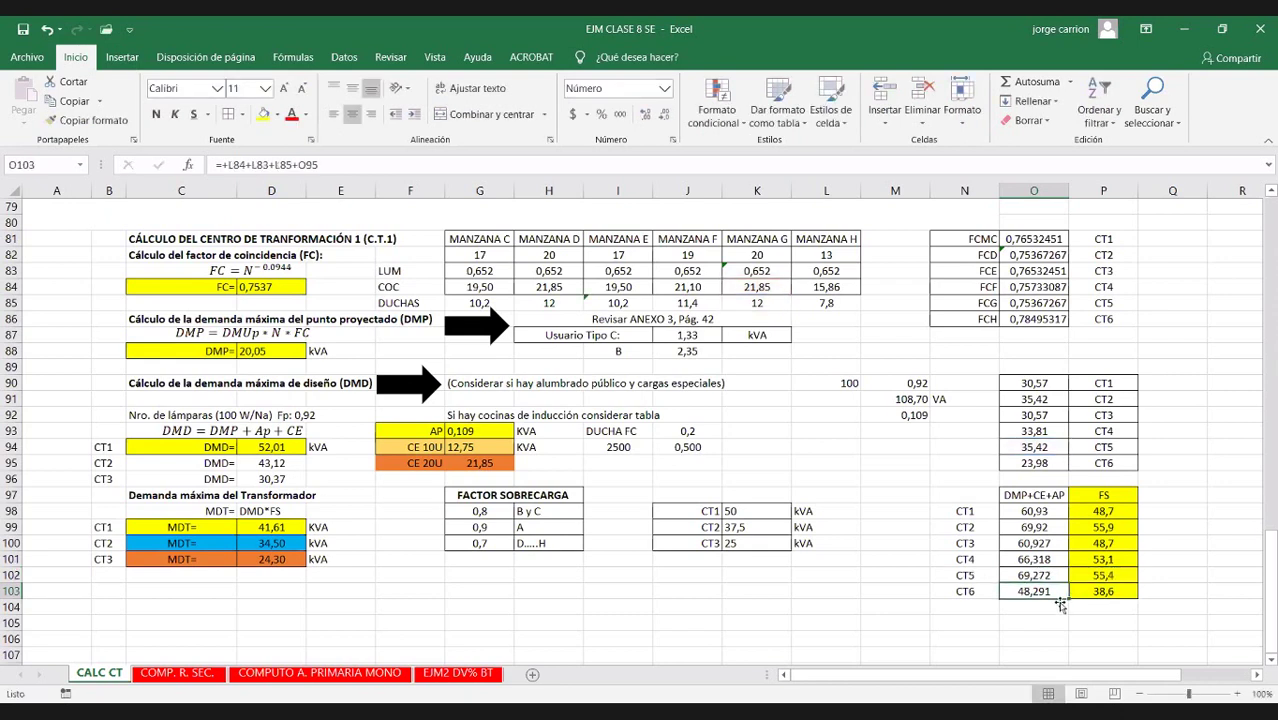
# Inspect CT5's formula in O102, and undo the removal of the lighting loads from O101 and O102
pyautogui.doubleClick(1014, 575)
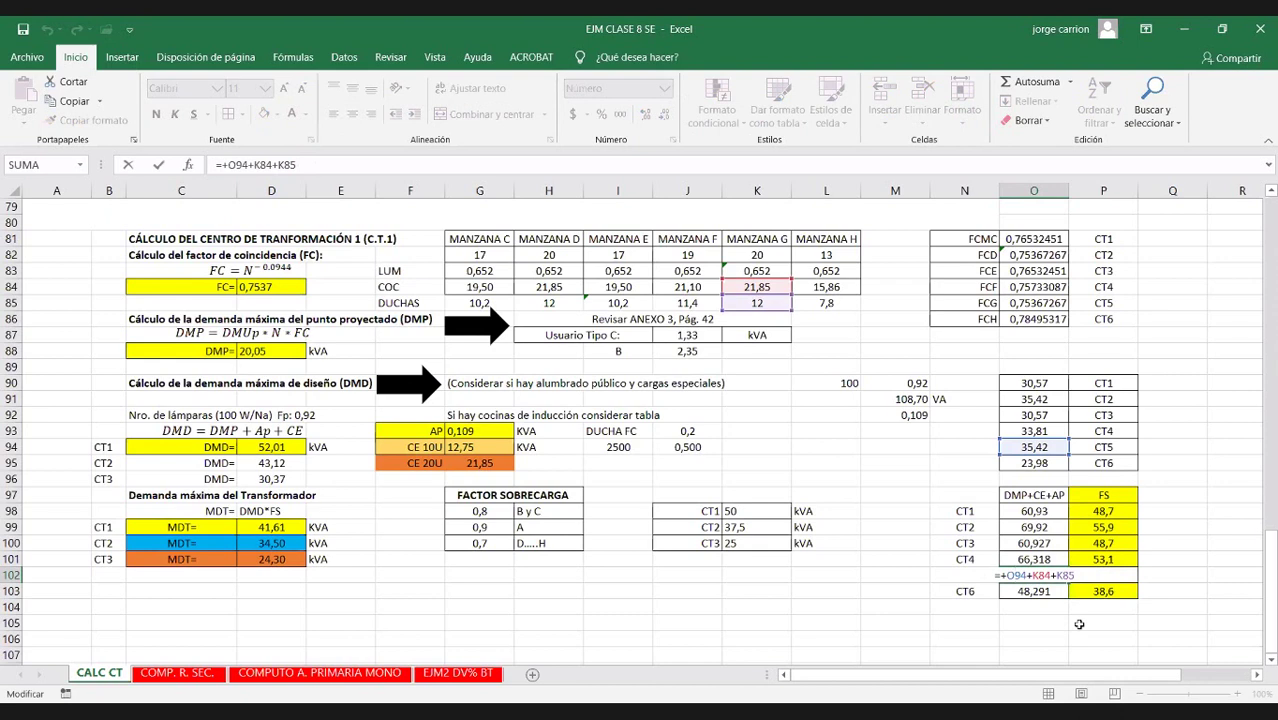
pyautogui.press('Escape')
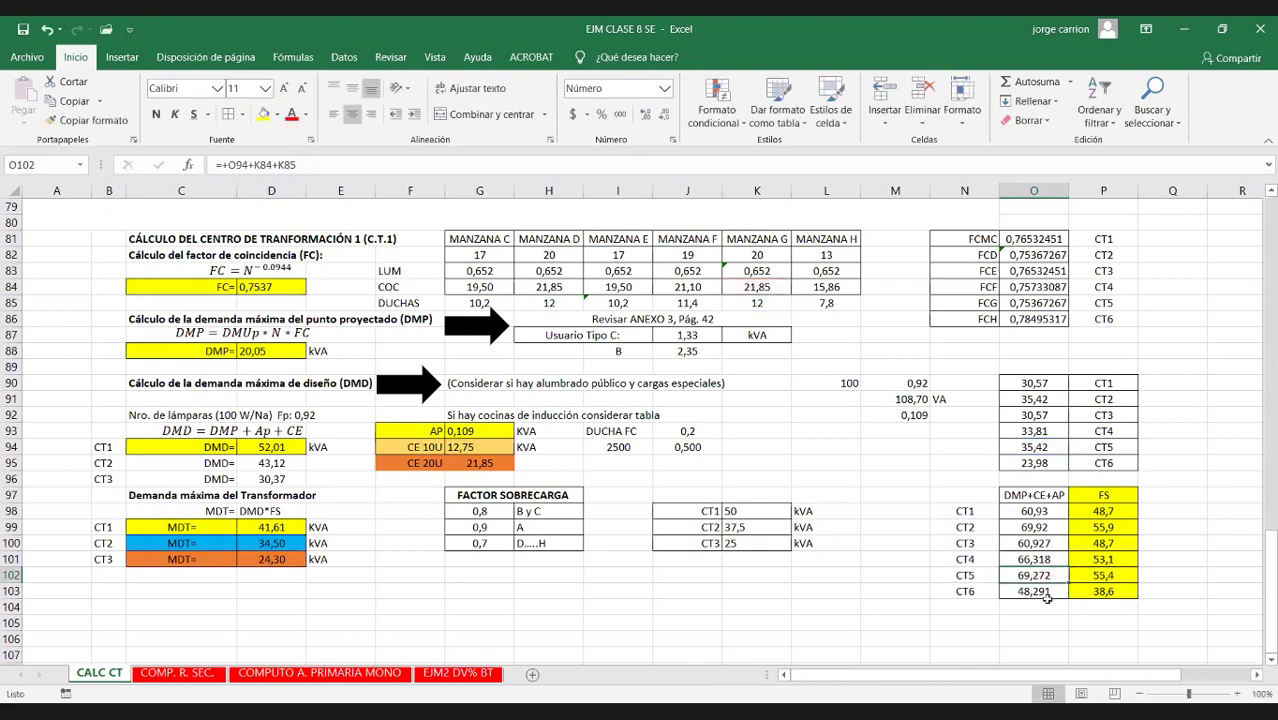
pyautogui.hotkey('ctrl', 'z')
pyautogui.hotkey('ctrl', 'z')
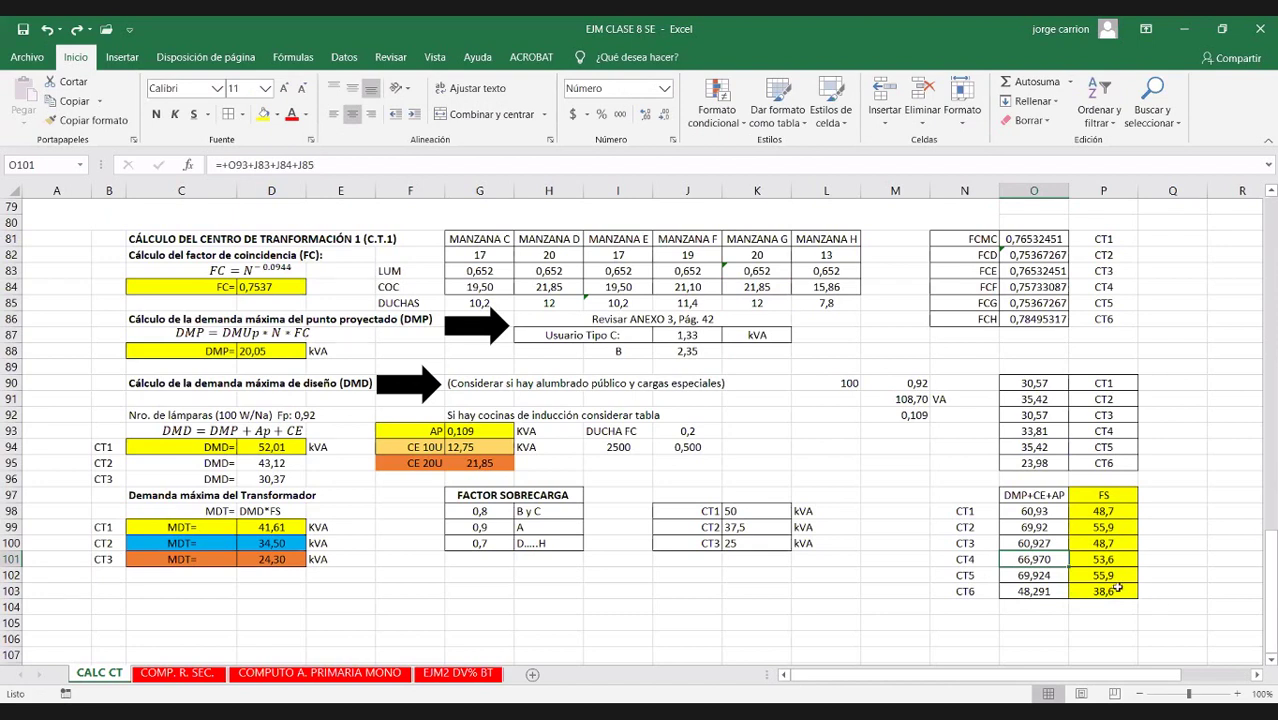
pyautogui.moveTo(1030, 543); pyautogui.dragTo(1080, 544)
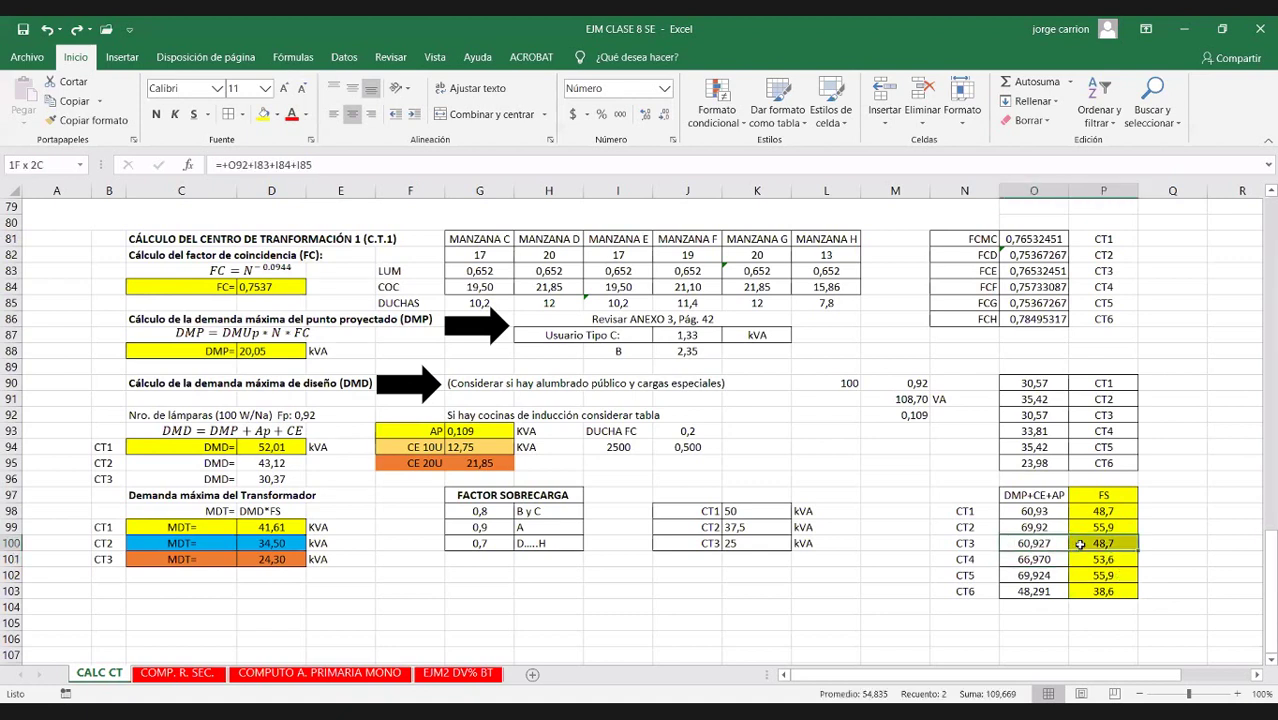
pyautogui.click(1088, 527)
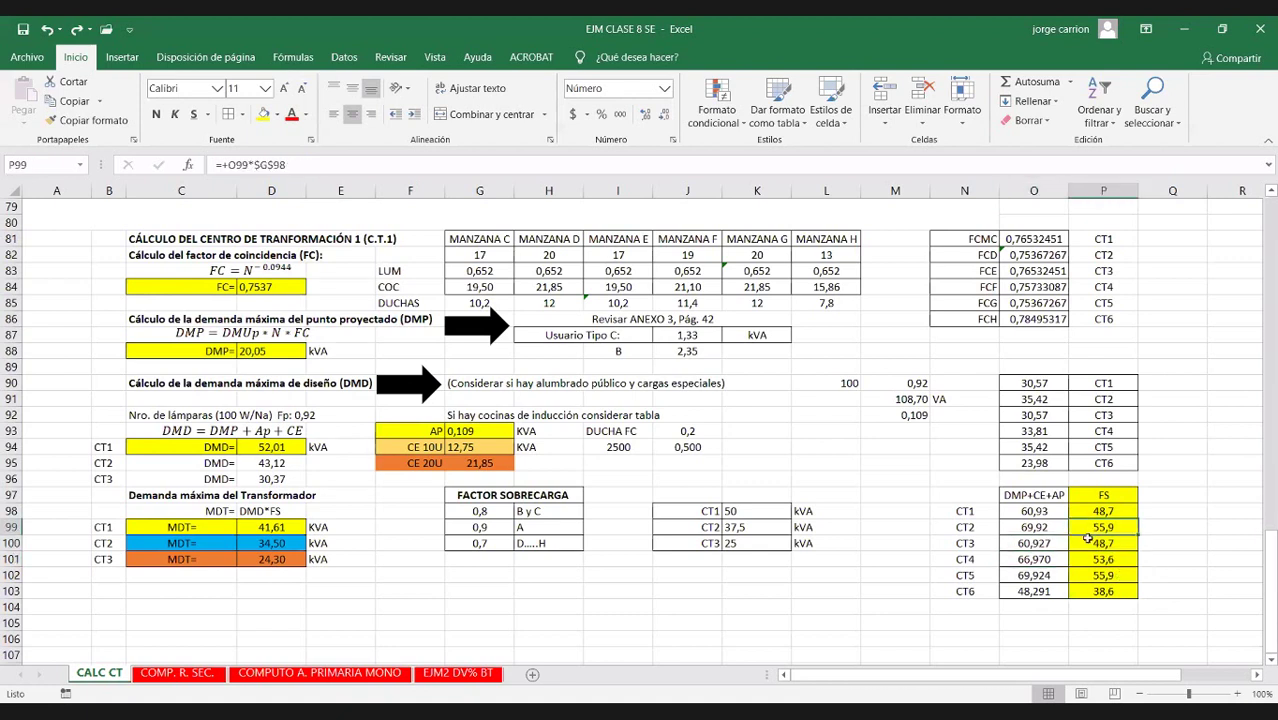
pyautogui.click(1082, 544)
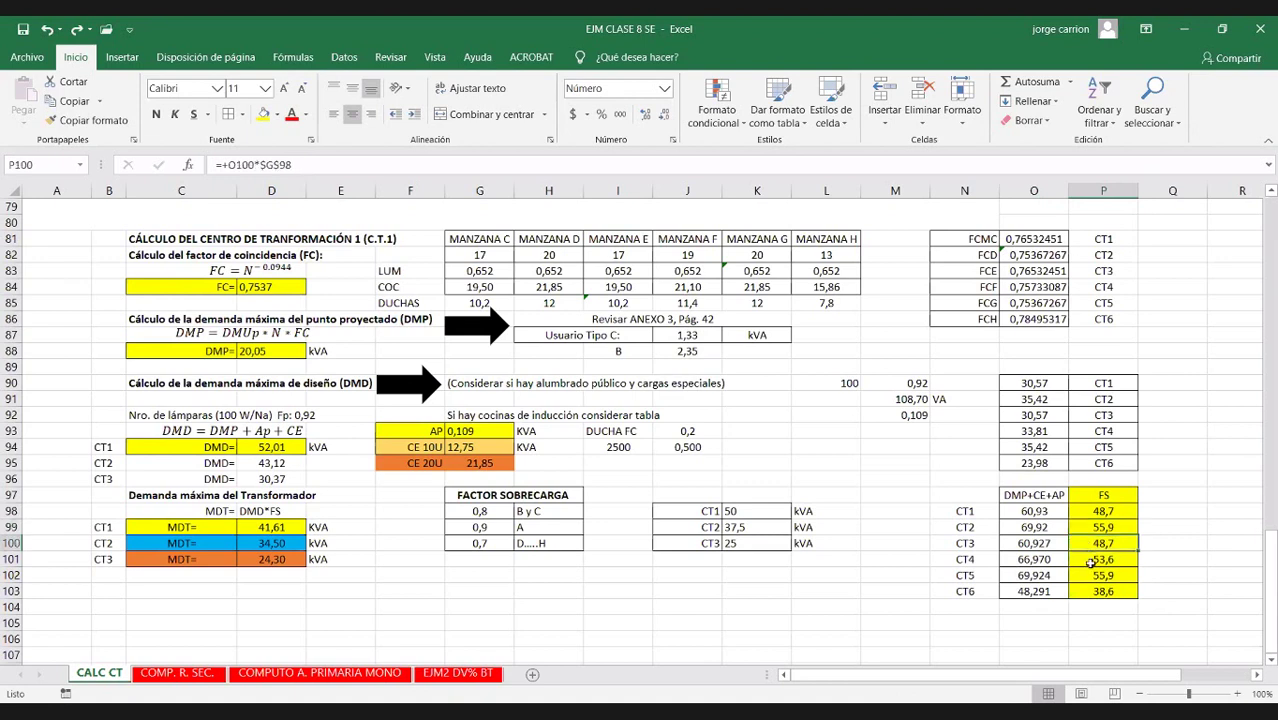
pyautogui.click(1096, 541)
pyautogui.click(1103, 511)
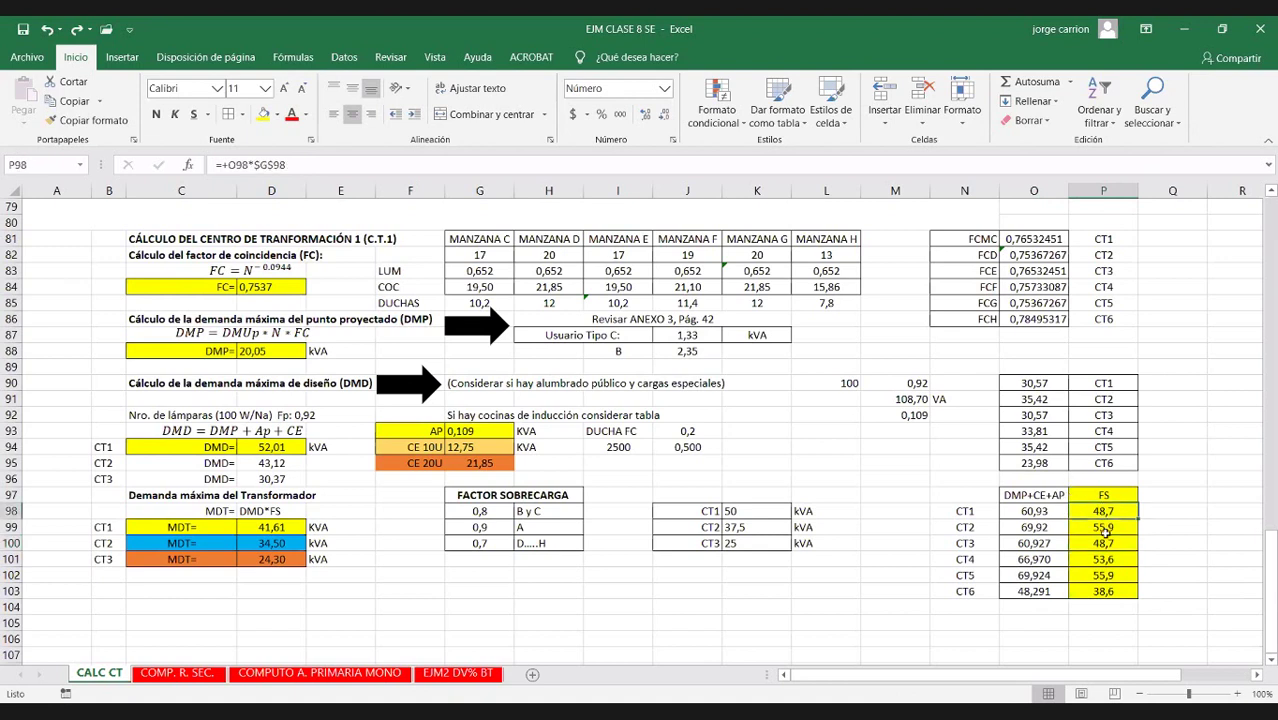
pyautogui.moveTo(1103, 526); pyautogui.dragTo(1104, 592)
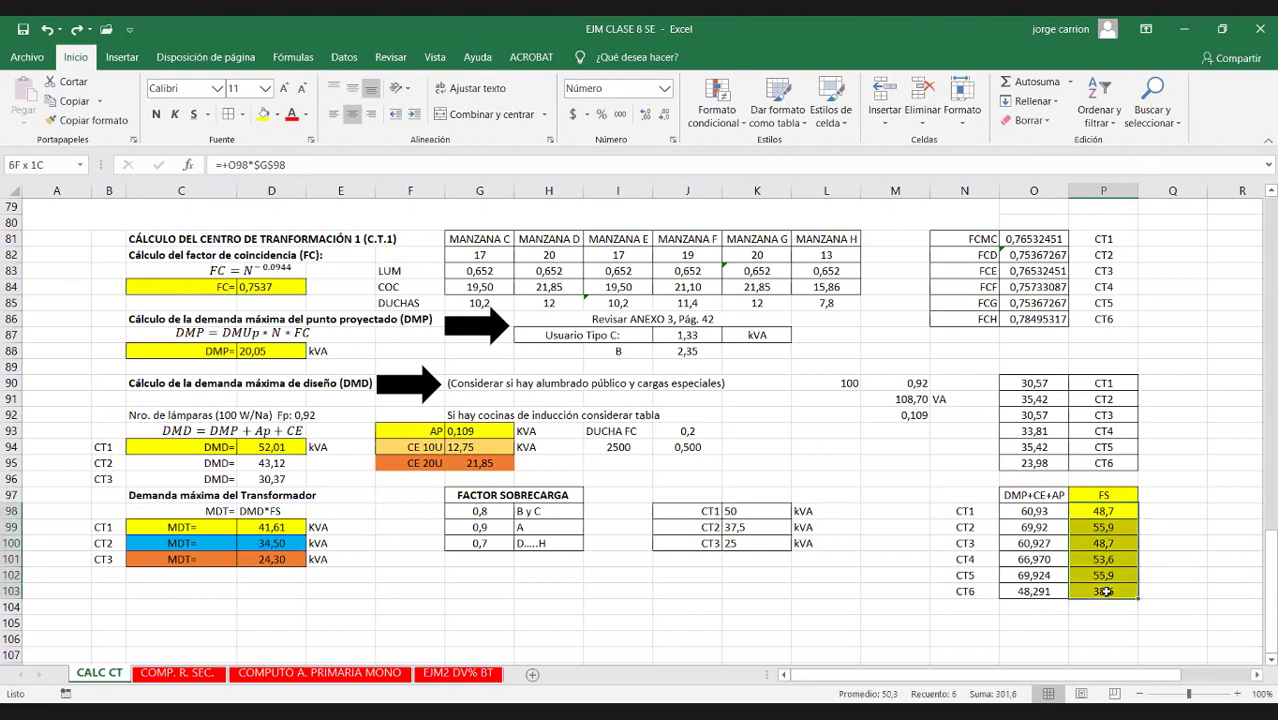
pyautogui.click(1156, 512)
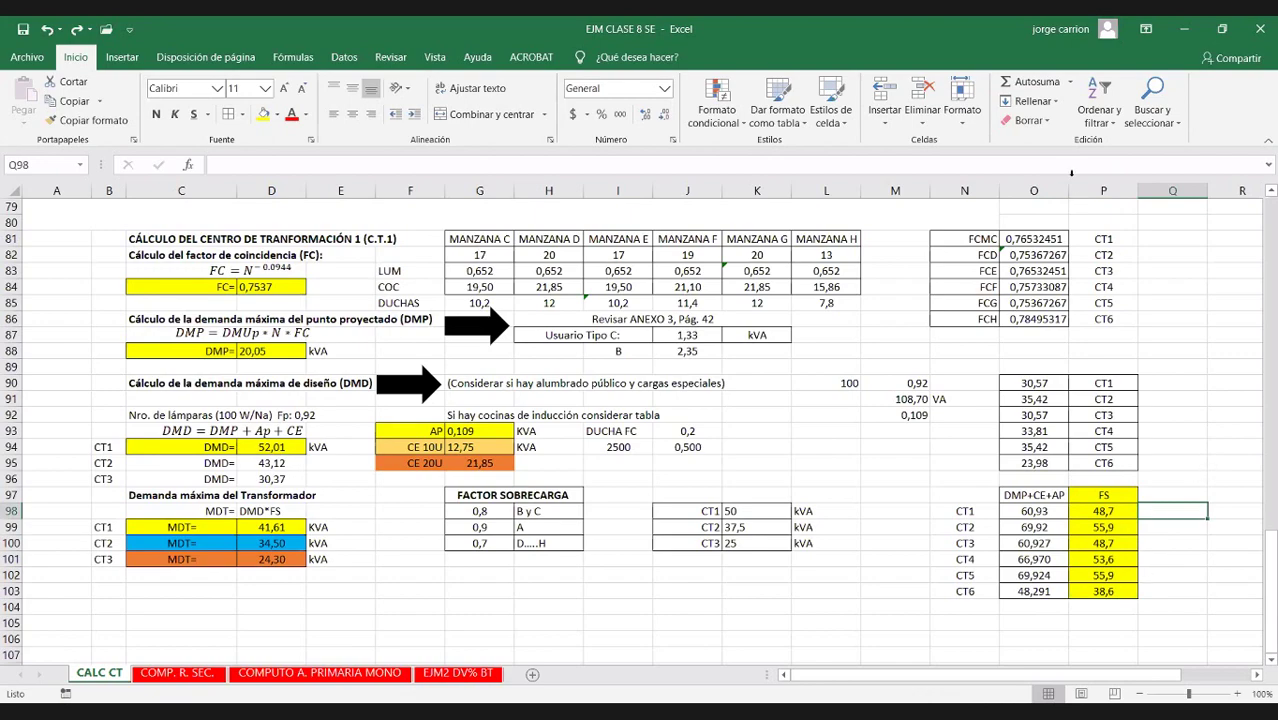
# Stop sharing the workbook's screen in the Zoom meeting
pyautogui.hotkey('alt', 's')
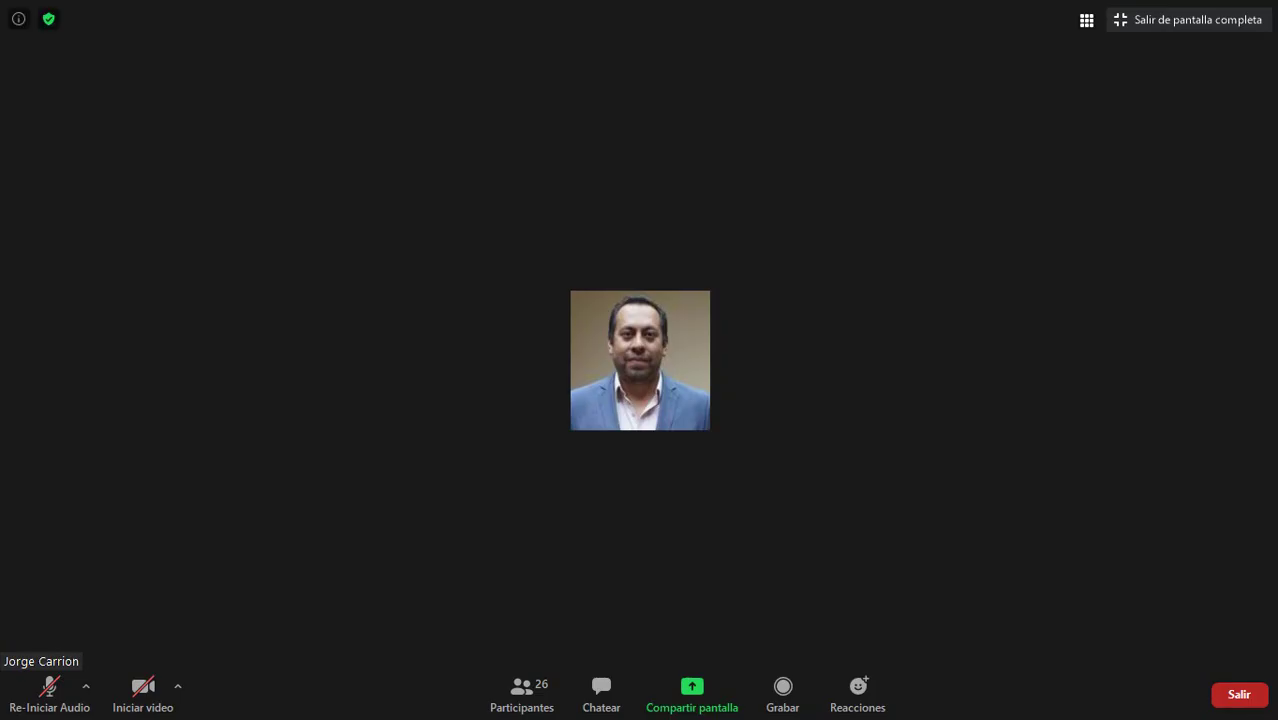